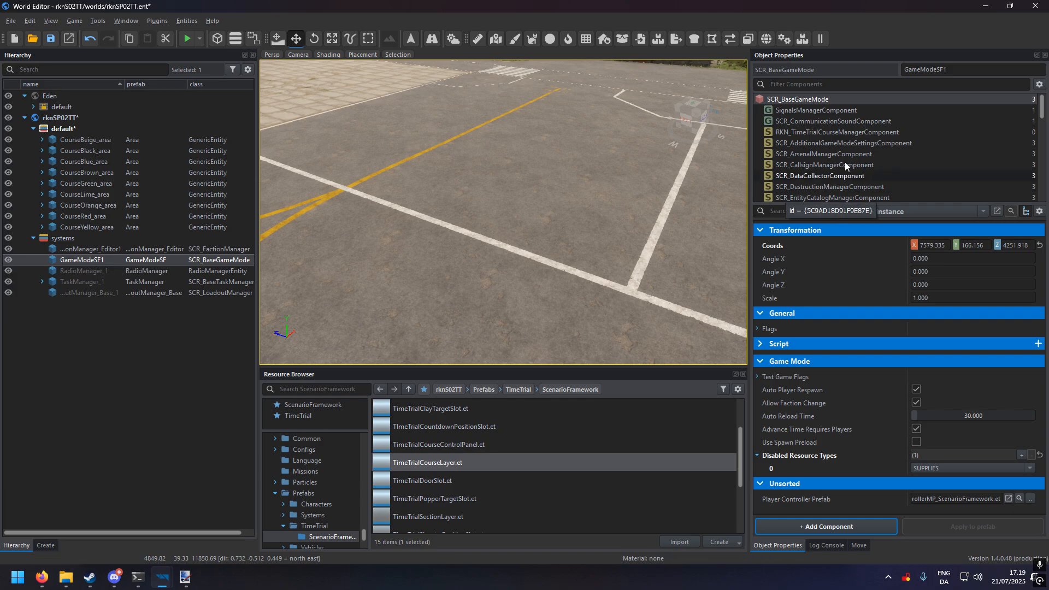
- Examine the course configs listed in the GameModeSF1 entity's RKN_TimeTrialCourseManagerComponent
{"action": "left_click", "coordinate": [813, 132]}
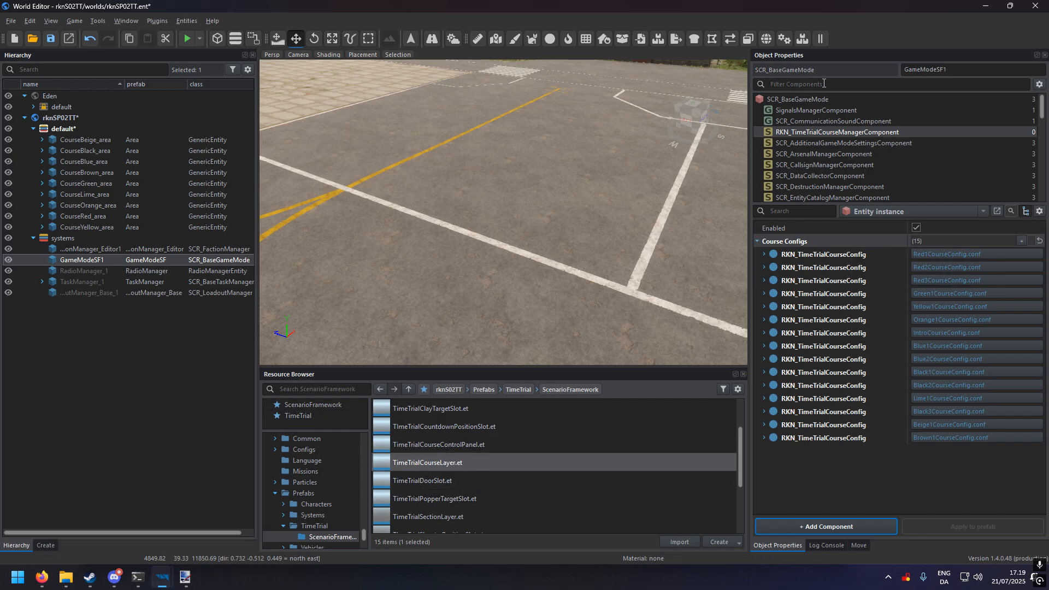
- Place an Area.et prefab from the ScenarioFramework components on the asphalt and name it CourseTutorial_area
{"action": "left_click", "coordinate": [300, 404]}
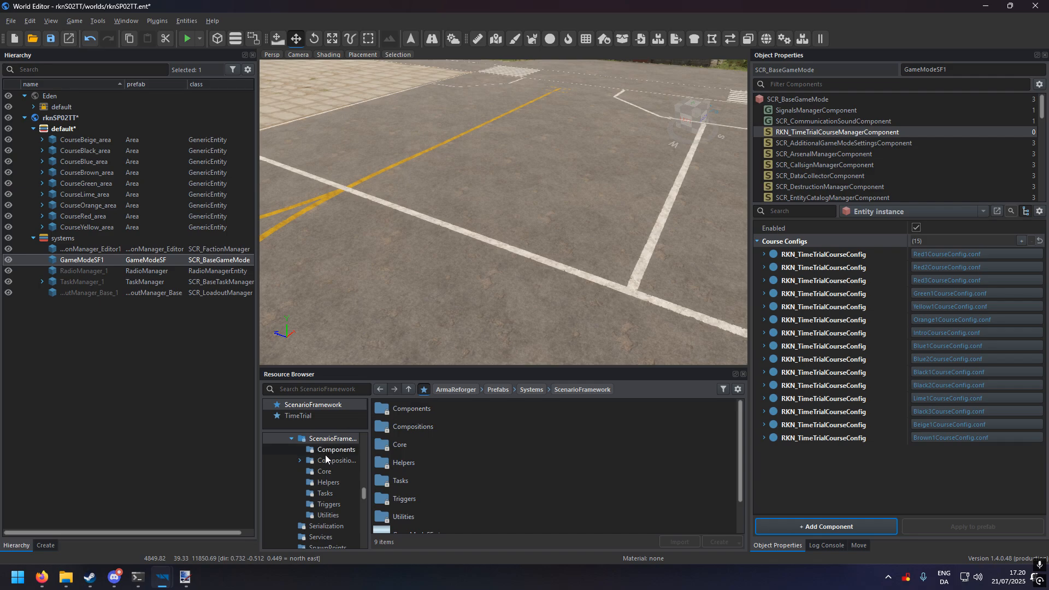
{"action": "scroll", "coordinate": [321, 456], "scroll_direction": "up", "scroll_amount": 10}
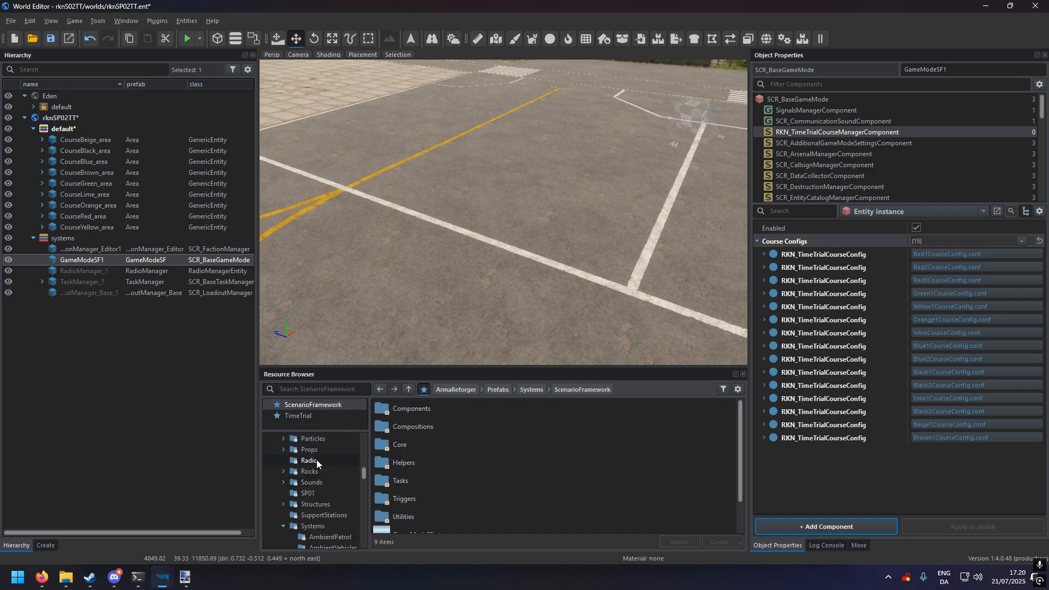
{"action": "double_click", "coordinate": [410, 410]}
{"action": "left_click", "coordinate": [399, 409]}
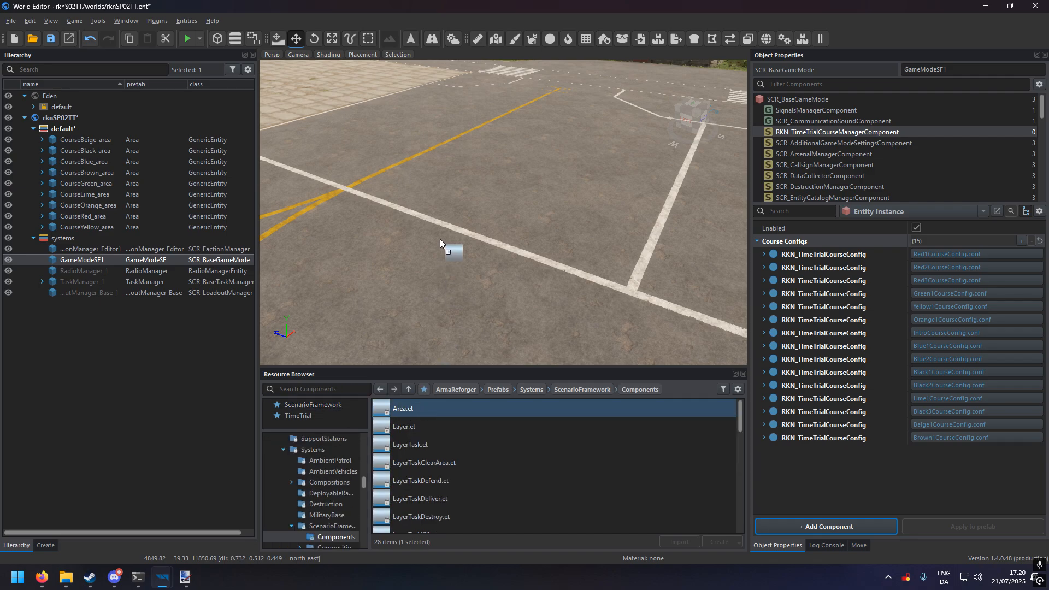
{"action": "left_click_drag", "start_coordinate": [468, 228], "coordinate": [468, 228]}
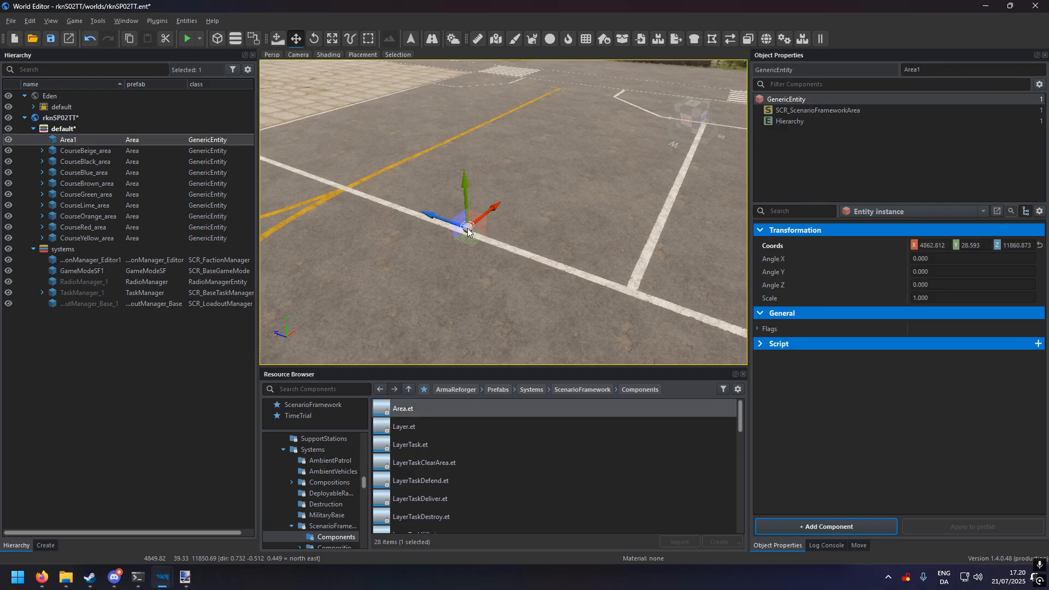
{"action": "double_click", "coordinate": [986, 69]}
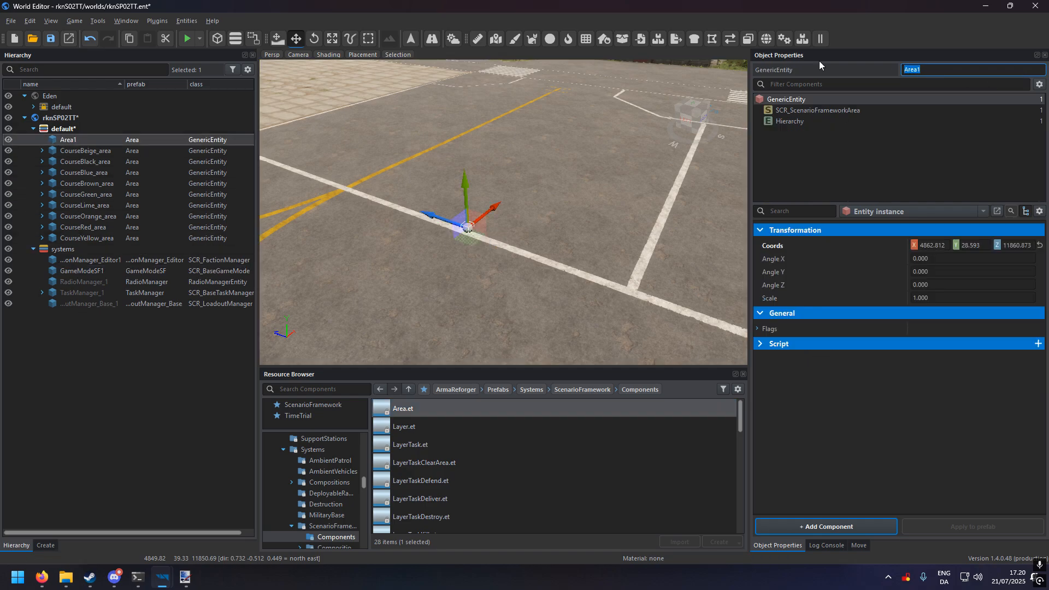
{"action": "type", "text": "CourseTutorial_area"}
{"action": "key", "text": "Return"}
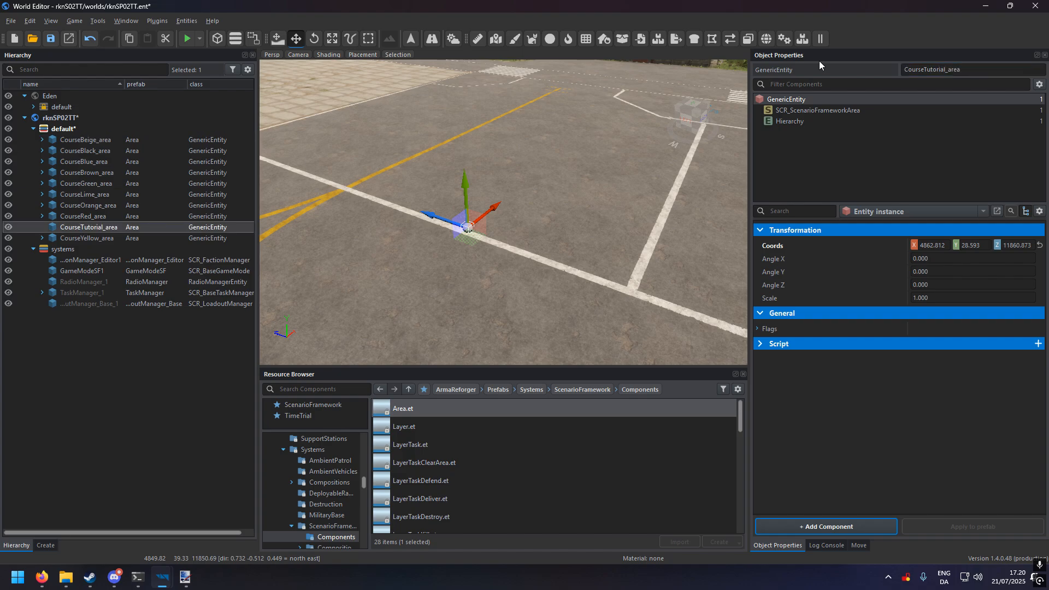
- Add TimeTrialCourseLayer.et from rknS02TT's TimeTrial ScenarioFramework prefabs as a child of CourseTutorial_area
{"action": "scroll", "coordinate": [309, 475], "scroll_direction": "up", "scroll_amount": 8}
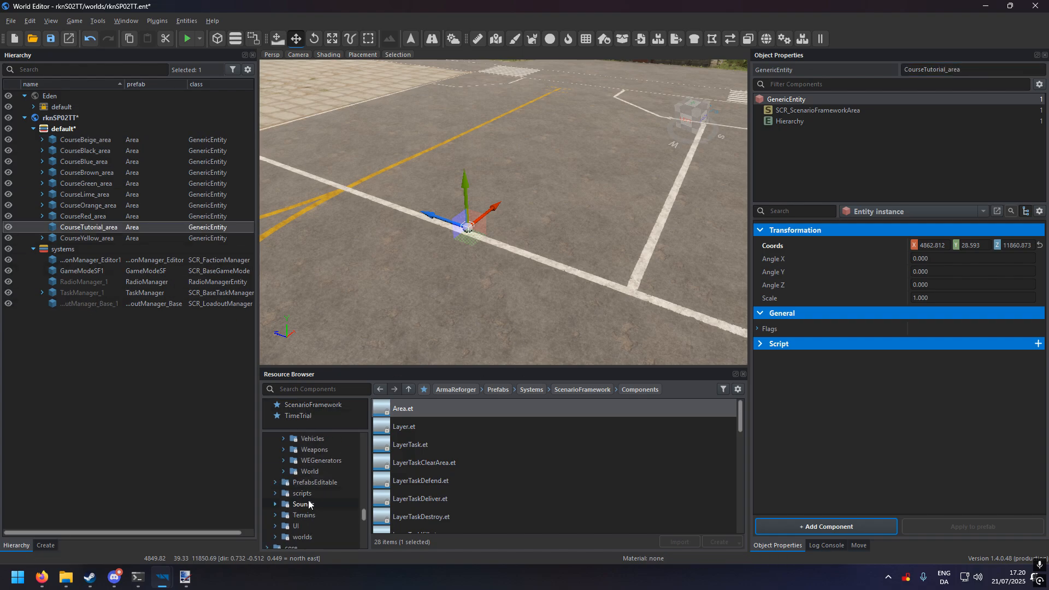
{"action": "left_click", "coordinate": [295, 449]}
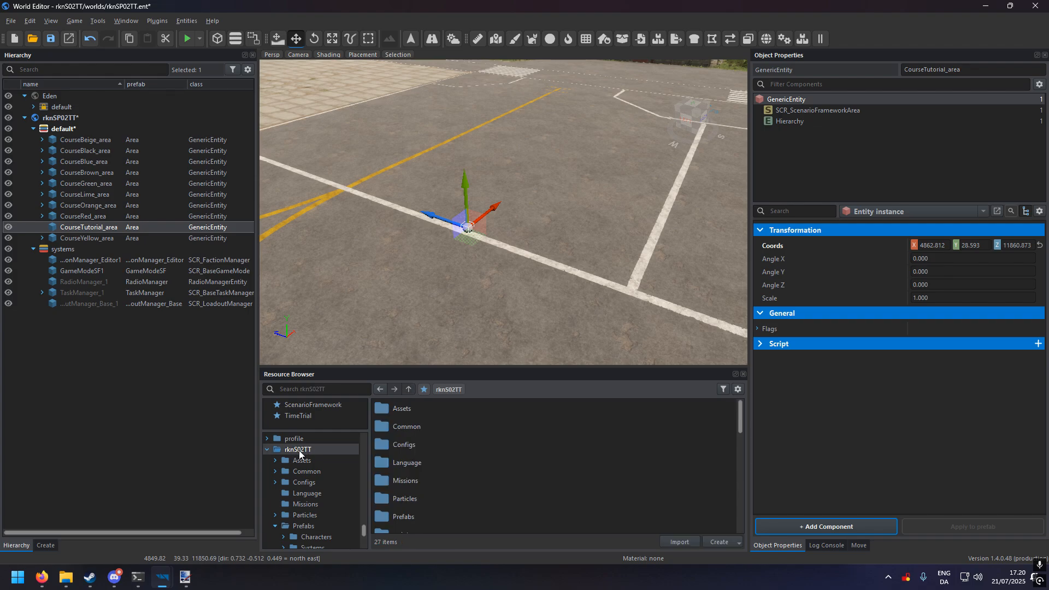
{"action": "scroll", "coordinate": [317, 481], "scroll_direction": "down", "scroll_amount": 1}
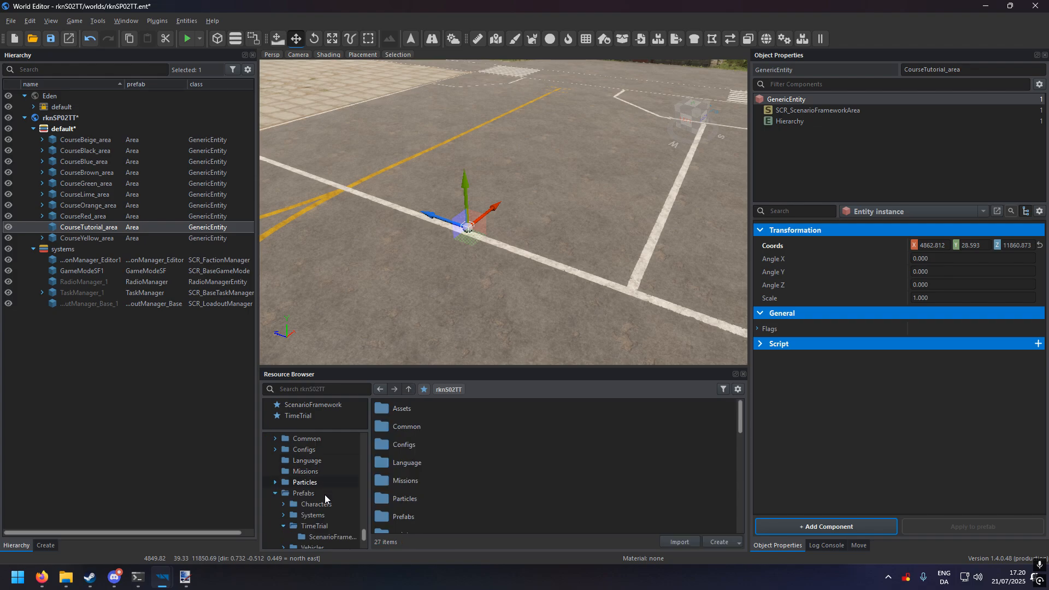
{"action": "left_click", "coordinate": [299, 497]}
{"action": "scroll", "coordinate": [323, 508], "scroll_direction": "down", "scroll_amount": 1}
{"action": "left_click", "coordinate": [310, 495]}
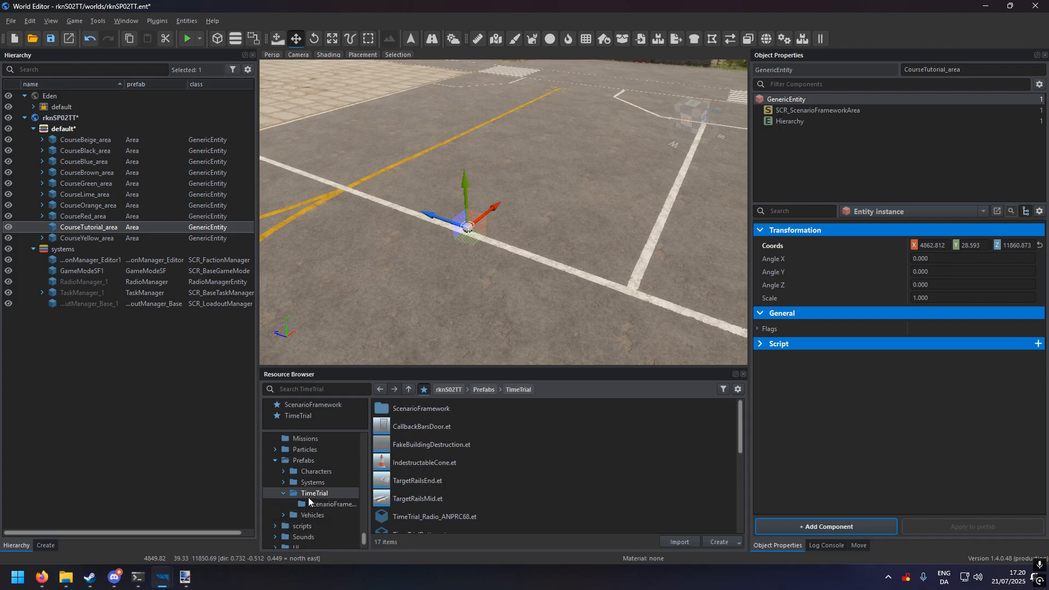
{"action": "left_click", "coordinate": [314, 505]}
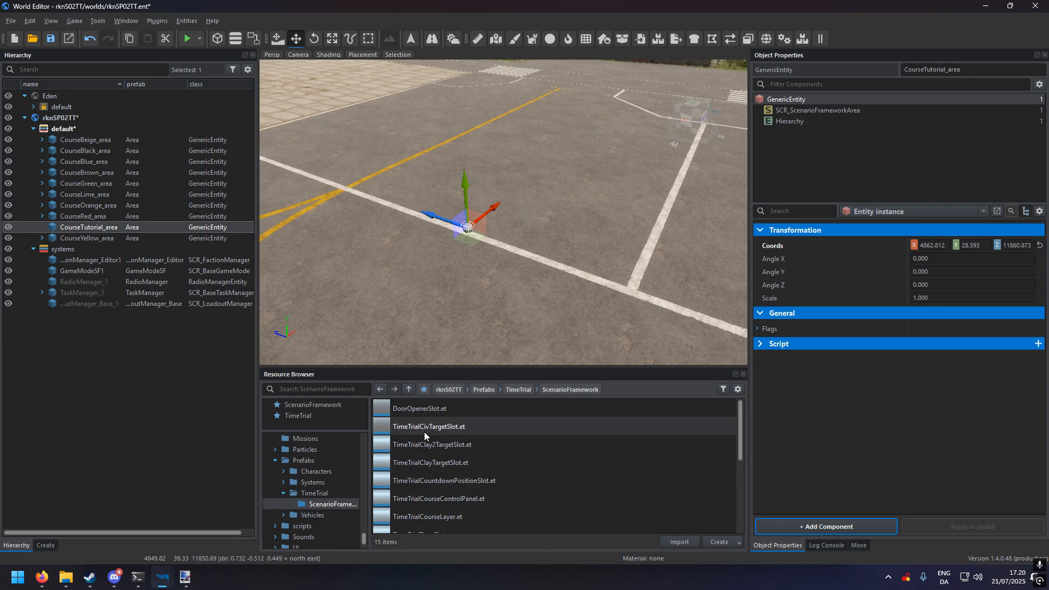
{"action": "scroll", "coordinate": [418, 445], "scroll_direction": "down", "scroll_amount": 2}
{"action": "left_click_drag", "start_coordinate": [409, 431], "coordinate": [89, 227]}
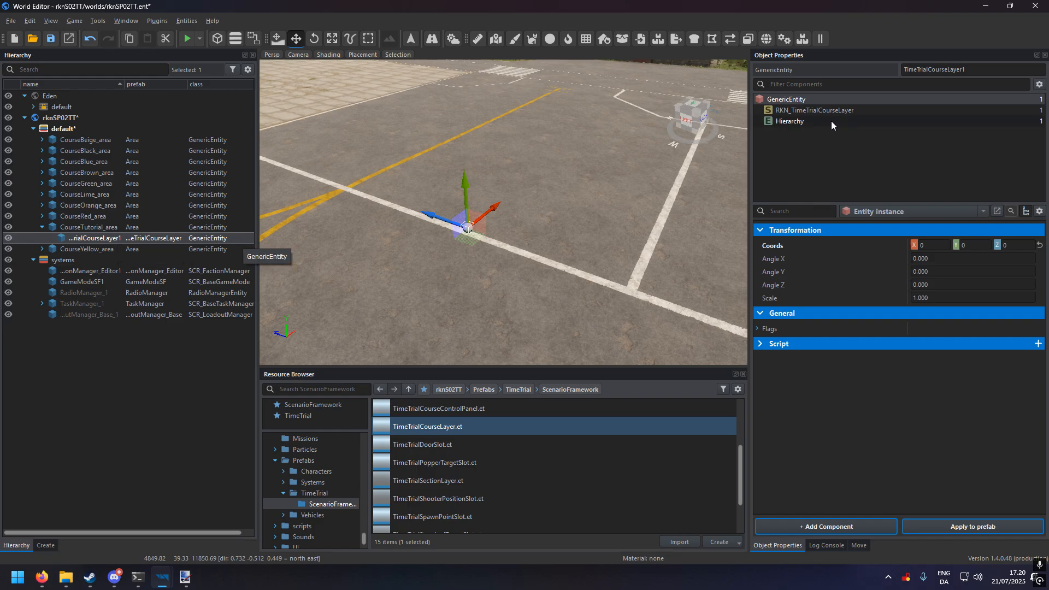
- Rename the new course layer under CourseTutorial_area as CourseTutorial
{"action": "left_click_drag", "start_coordinate": [979, 69], "coordinate": [826, 72]}
{"action": "type", "text": "Cours"}
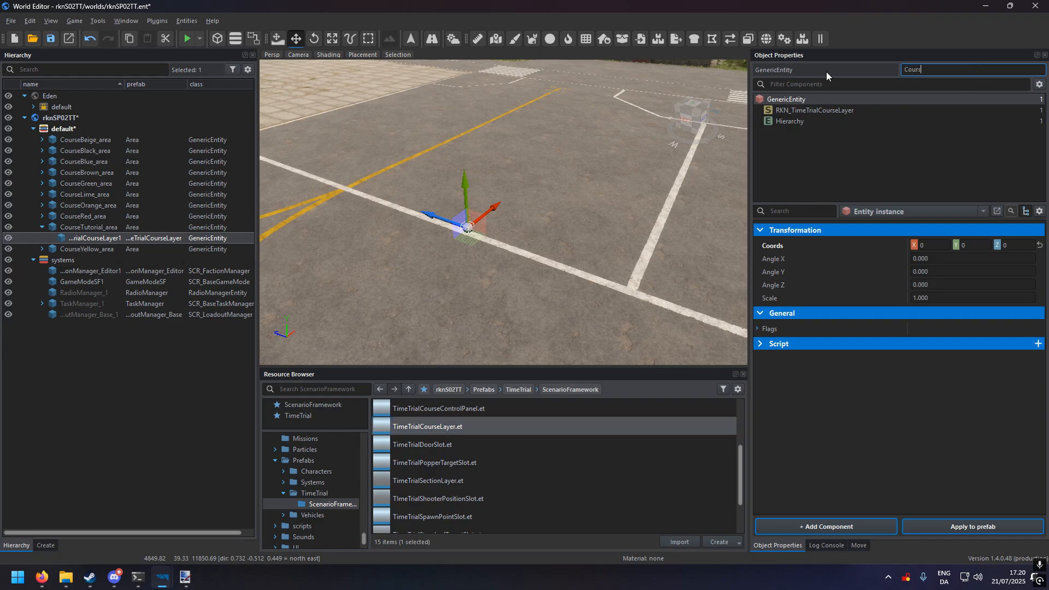
{"action": "type", "text": "eTutorial"}
{"action": "key", "text": "Return"}
- Examine the Course Id and other Time trial settings of CourseTutorial's RKN_TimeTrialCourseLayer component
{"action": "left_click", "coordinate": [811, 109]}
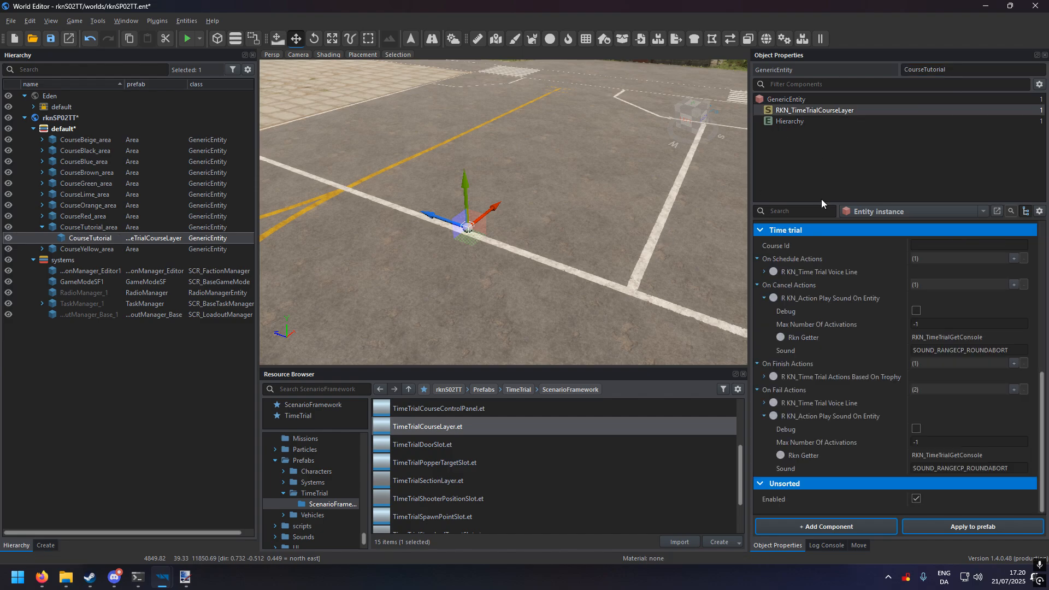
{"action": "scroll", "coordinate": [826, 383], "scroll_direction": "up", "scroll_amount": 3}
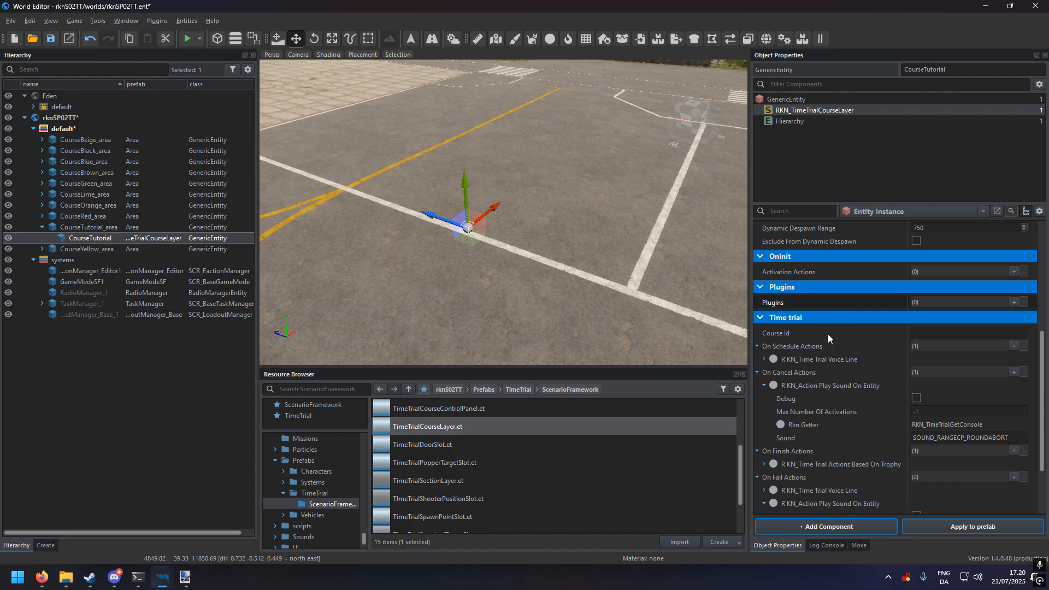
{"action": "scroll", "coordinate": [828, 333], "scroll_direction": "down", "scroll_amount": 2}
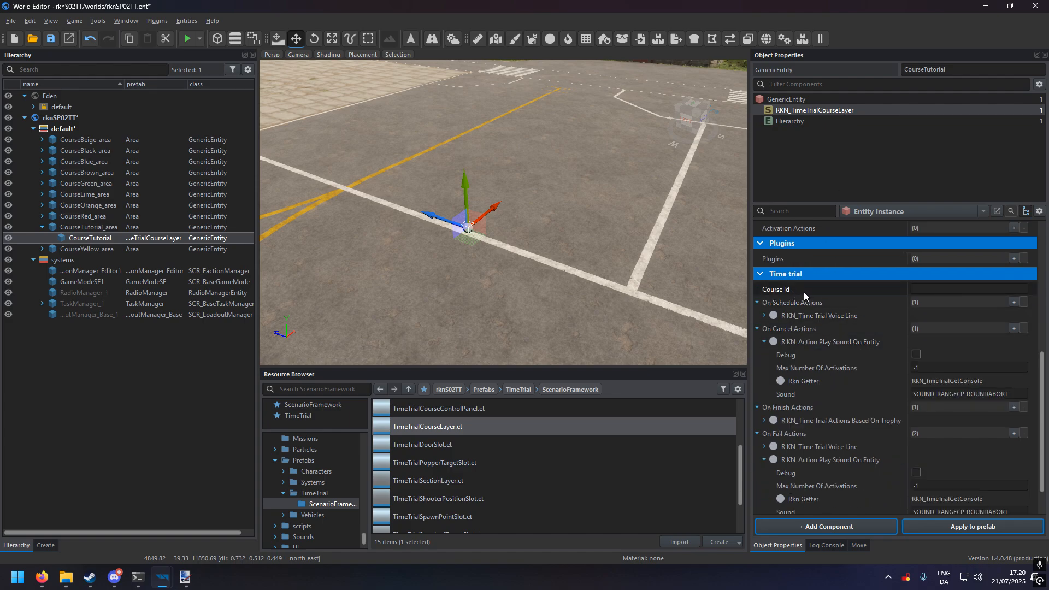
{"action": "scroll", "coordinate": [804, 292], "scroll_direction": "down", "scroll_amount": 2}
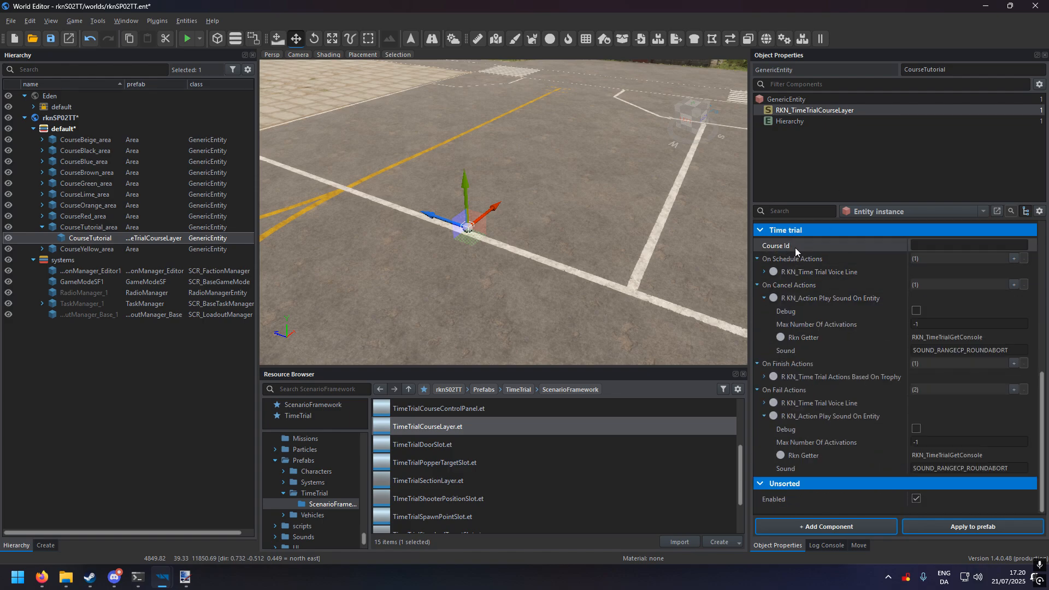
{"action": "left_click", "coordinate": [925, 246]}
- Check the Id of the first course config in GameModeSF1's time trial course manager component
{"action": "left_click", "coordinate": [95, 282]}
{"action": "left_click", "coordinate": [801, 132]}
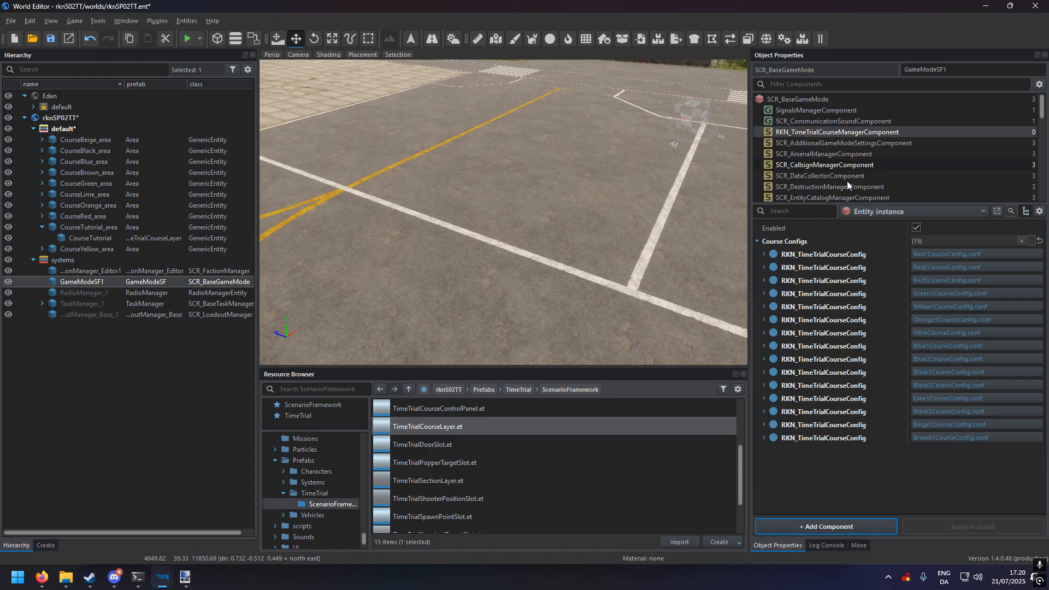
{"action": "left_click", "coordinate": [764, 255]}
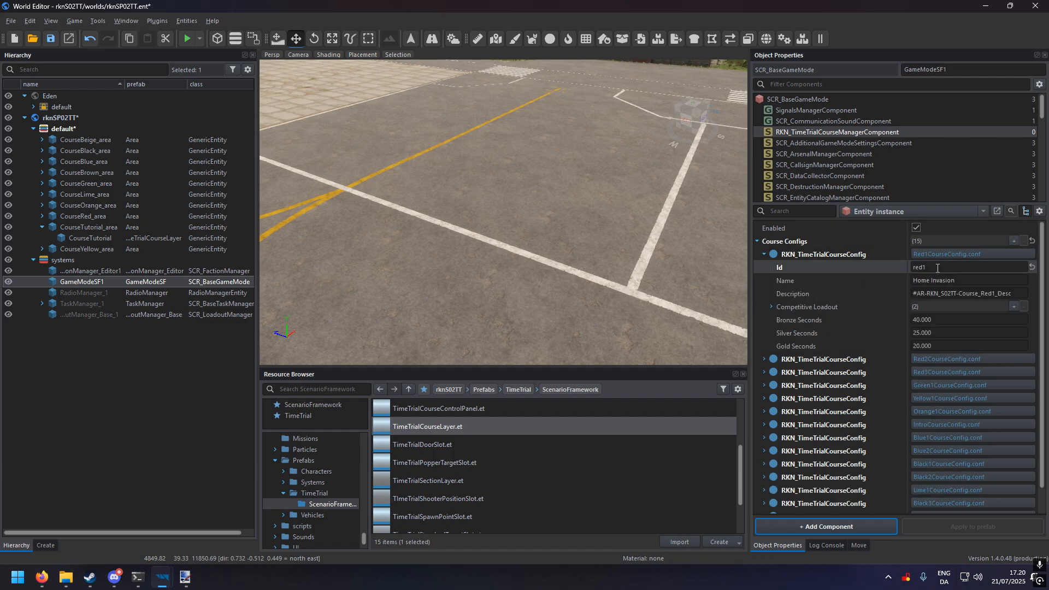
{"action": "left_click", "coordinate": [765, 254]}
- Review the schedule, cancel, finish and fail actions in the CourseTutorial layer's Time trial settings
{"action": "left_click", "coordinate": [93, 238]}
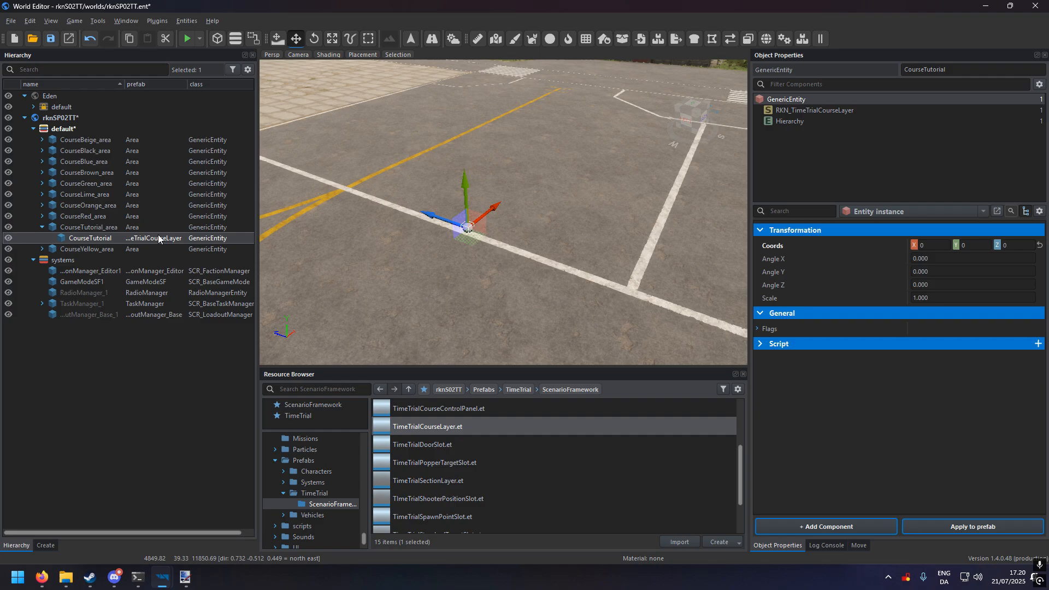
{"action": "left_click", "coordinate": [808, 110]}
{"action": "scroll", "coordinate": [852, 328], "scroll_direction": "down", "scroll_amount": 5}
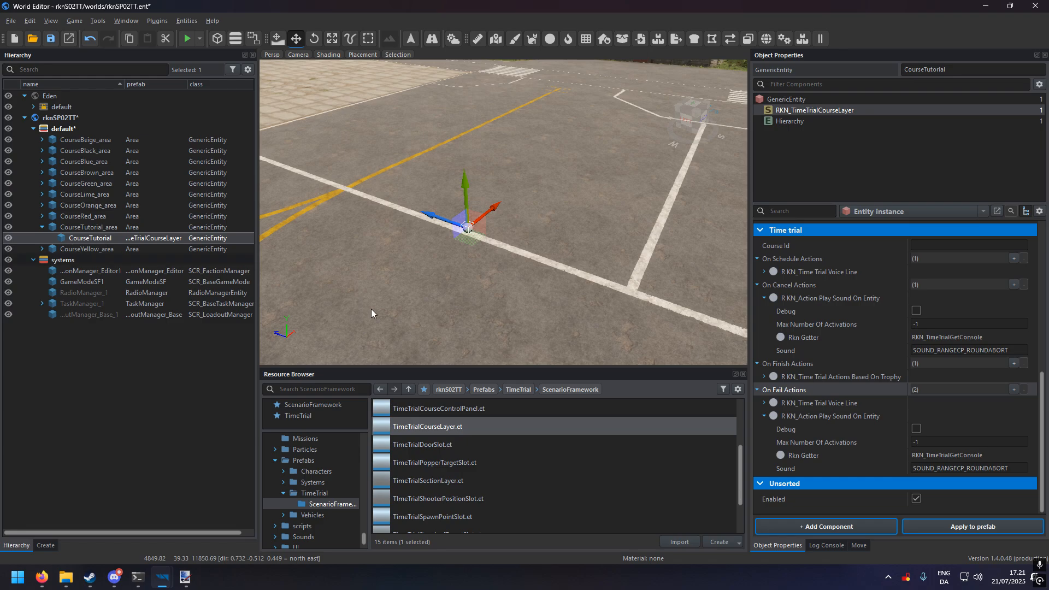
- Place two IndestructableCone.et prefabs side by side just beyond the white line, about 2.9 m apart
{"action": "scroll", "coordinate": [428, 445], "scroll_direction": "down", "scroll_amount": 1}
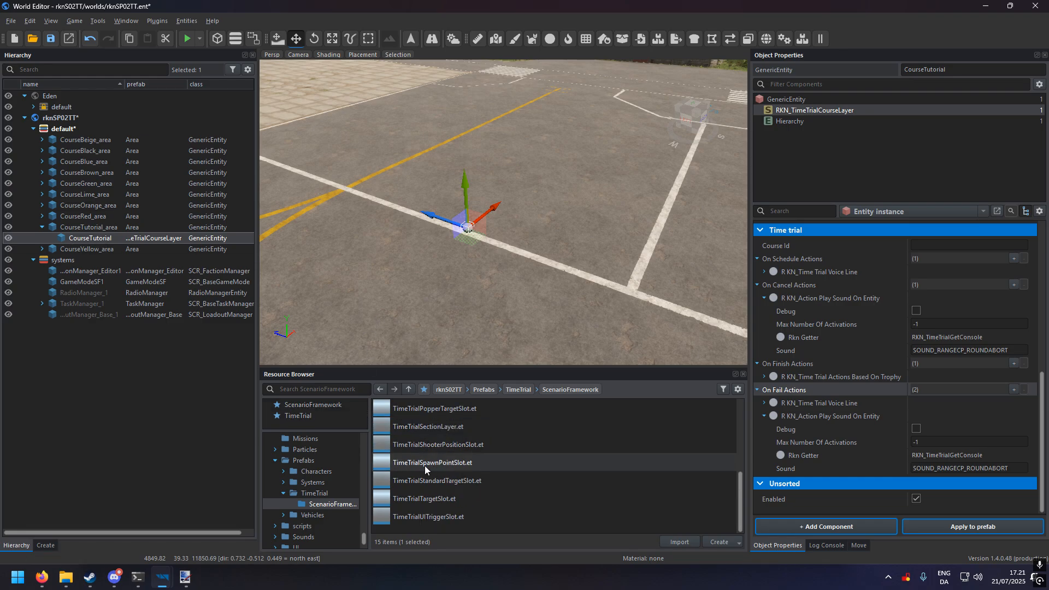
{"action": "right_click_drag", "start_coordinate": [458, 326], "coordinate": [512, 328]}
{"action": "key", "text": "w"}
{"action": "key", "text": "a"}
{"action": "key", "text": "w"}
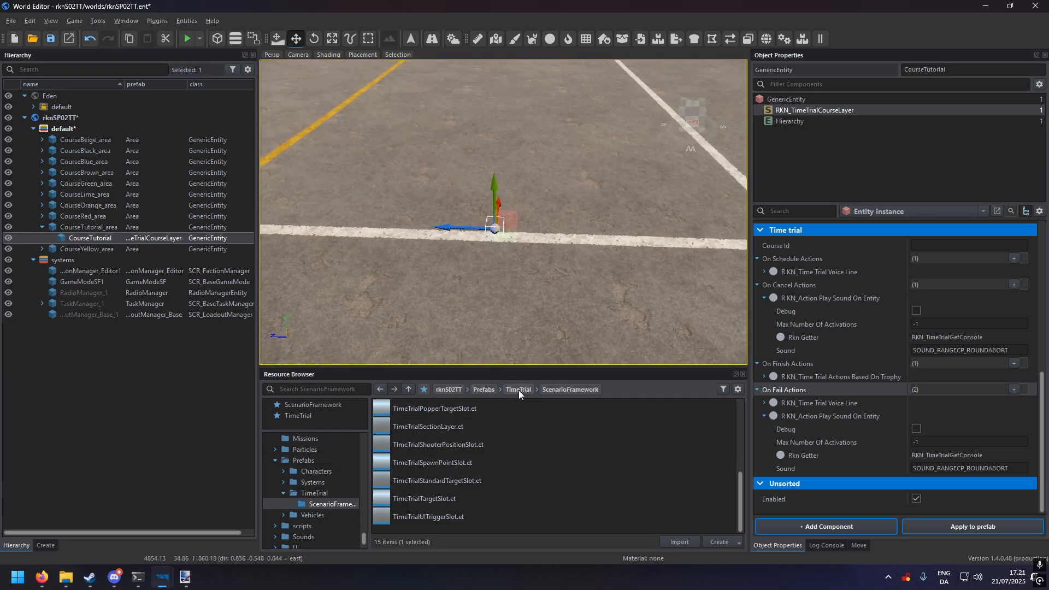
{"action": "left_click", "coordinate": [518, 389]}
{"action": "left_click_drag", "start_coordinate": [424, 463], "coordinate": [423, 202]}
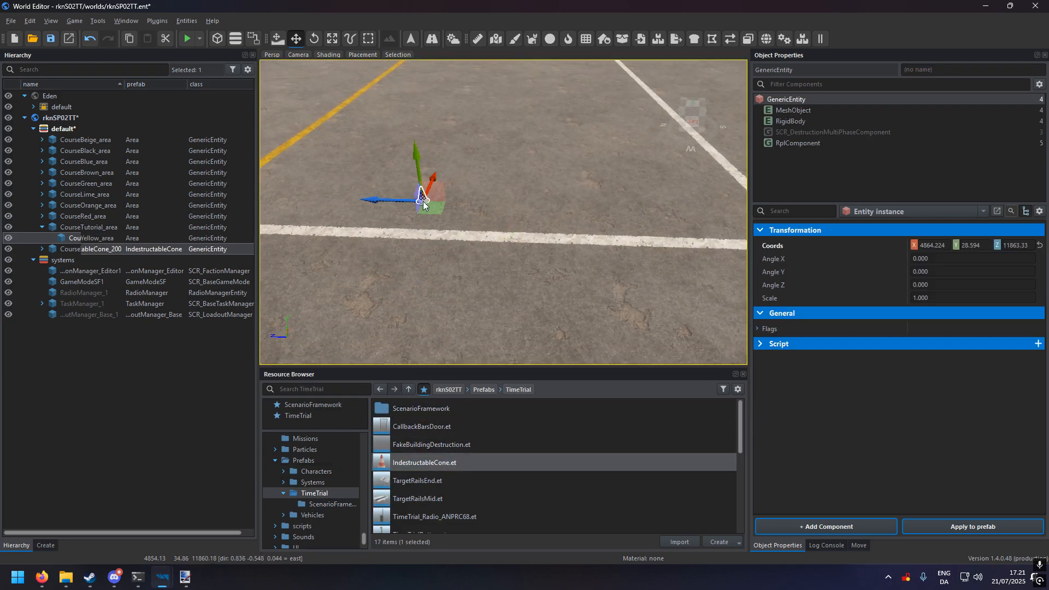
{"action": "left_click_drag", "start_coordinate": [415, 463], "coordinate": [514, 309]}
{"action": "left_click_drag", "start_coordinate": [513, 204], "coordinate": [511, 206]}
- Place a TimeTrialCountdownPositionSlot.et on the ground between the two cones
{"action": "right_click_drag", "start_coordinate": [510, 206], "coordinate": [513, 262]}
{"action": "key", "text": "w"}
{"action": "key", "text": "s"}
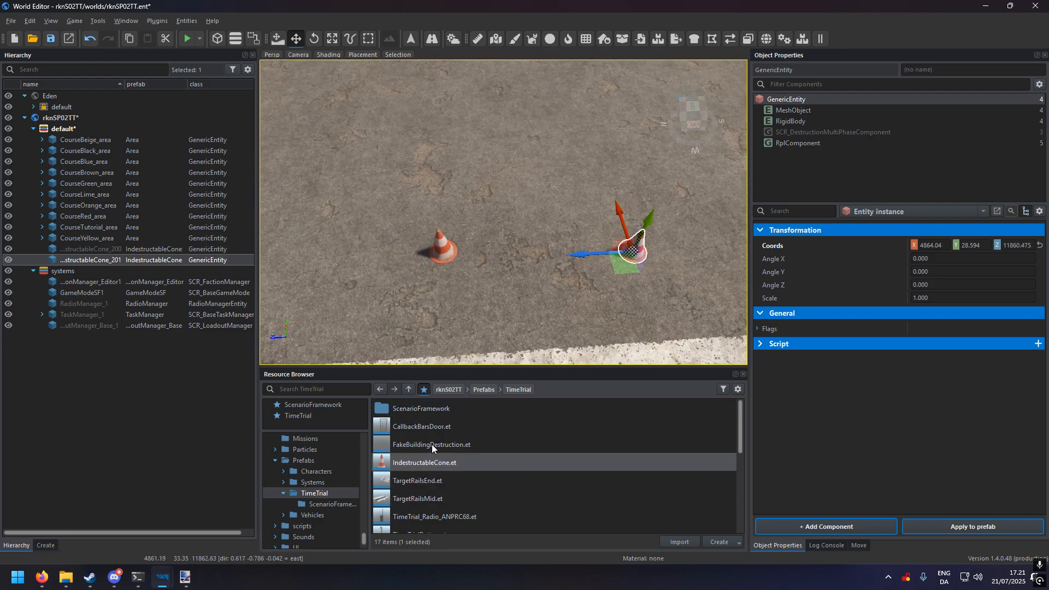
{"action": "double_click", "coordinate": [416, 408]}
{"action": "scroll", "coordinate": [450, 461], "scroll_direction": "down", "scroll_amount": 3}
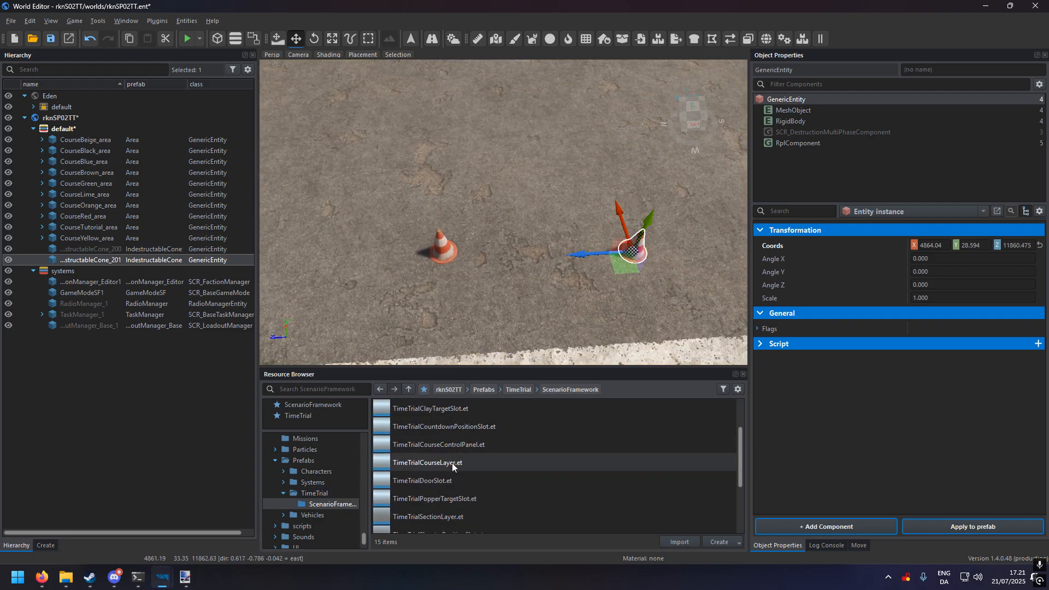
{"action": "scroll", "coordinate": [450, 463], "scroll_direction": "up", "scroll_amount": 1}
{"action": "left_click", "coordinate": [428, 425]}
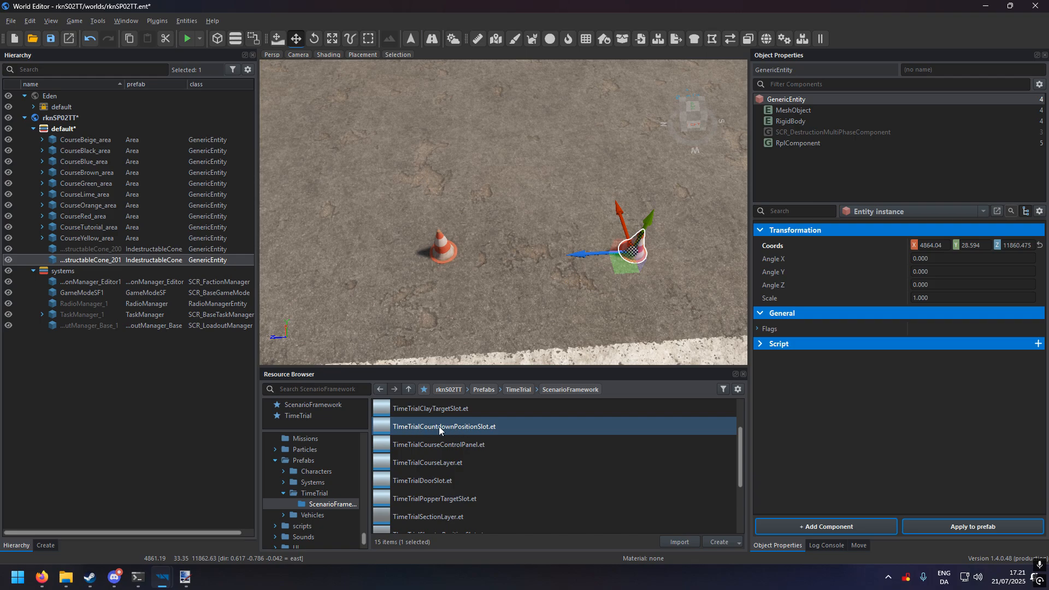
{"action": "left_click_drag", "start_coordinate": [447, 428], "coordinate": [536, 280]}
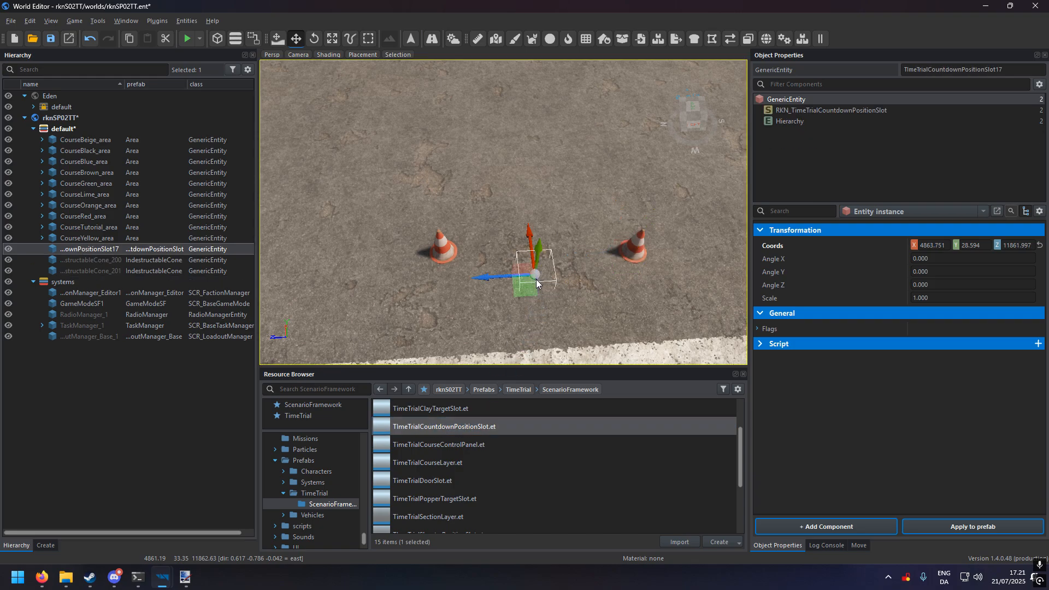
- Rotate the countdown position slot to about -86° around Y and shift it to about X 4863.47, Z 11862.01
{"action": "key", "text": "e"}
{"action": "mouse_move", "coordinate": [519, 318]}
{"action": "left_mouse_down"}
{"action": "mouse_move", "coordinate": [492, 319]}
{"action": "mouse_move", "coordinate": [543, 340]}
{"action": "mouse_move", "coordinate": [525, 317]}
{"action": "mouse_move", "coordinate": [527, 298]}
{"action": "mouse_move", "coordinate": [528, 329]}
{"action": "left_mouse_up"}
{"action": "key", "text": "w"}
{"action": "key", "text": "e"}
{"action": "key", "text": "w"}
{"action": "left_click_drag", "start_coordinate": [529, 291], "coordinate": [524, 298]}
{"action": "right_click_drag", "start_coordinate": [523, 298], "coordinate": [541, 314]}
{"action": "mouse_move", "coordinate": [475, 267]}
{"action": "right_mouse_down"}
{"action": "mouse_move", "coordinate": [504, 261]}
{"action": "mouse_move", "coordinate": [476, 266]}
{"action": "right_mouse_up"}
{"action": "left_click_drag", "start_coordinate": [475, 267], "coordinate": [476, 272]}
- Fine-tune the countdown position slot's Y rotation to about -89.6°
{"action": "right_click_drag", "start_coordinate": [482, 293], "coordinate": [557, 295]}
{"action": "key", "text": "a"}
{"action": "key", "text": "s"}
{"action": "key", "text": "w"}
{"action": "key", "text": "e"}
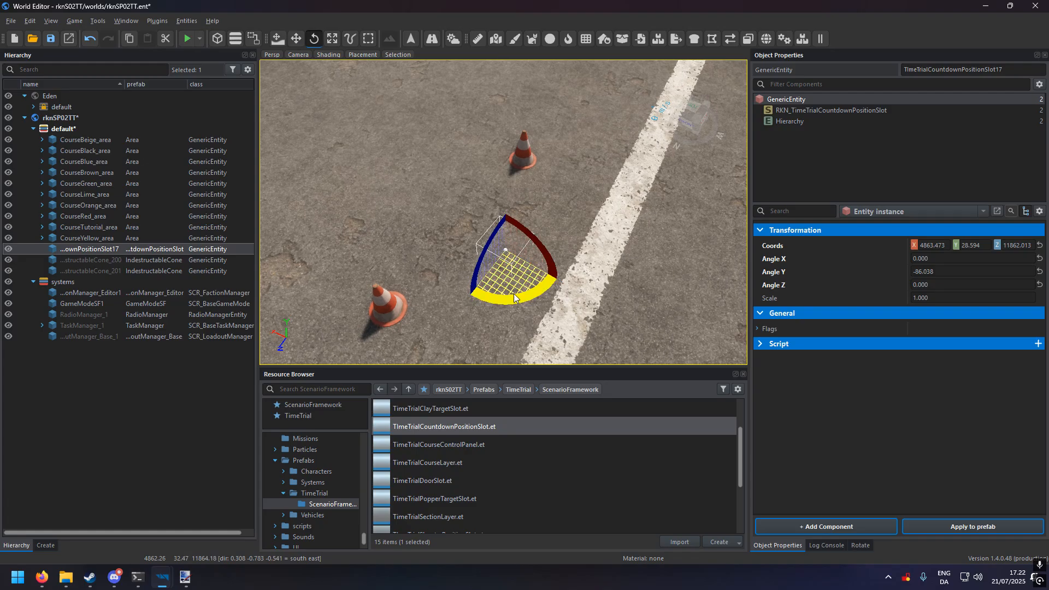
{"action": "left_click_drag", "start_coordinate": [514, 293], "coordinate": [517, 294]}
{"action": "key", "text": "w"}
- Inspect the cones and the countdown position slot from several viewpoints around the start area
{"action": "right_click_drag", "start_coordinate": [518, 293], "coordinate": [473, 290]}
{"action": "key", "text": "d"}
{"action": "key", "text": "w"}
{"action": "key", "text": "s"}
{"action": "key", "text": "a"}
{"action": "key", "text": "s"}
{"action": "key", "text": "d"}
{"action": "key", "text": "w"}
{"action": "key", "text": "d"}
{"action": "key", "text": "s"}
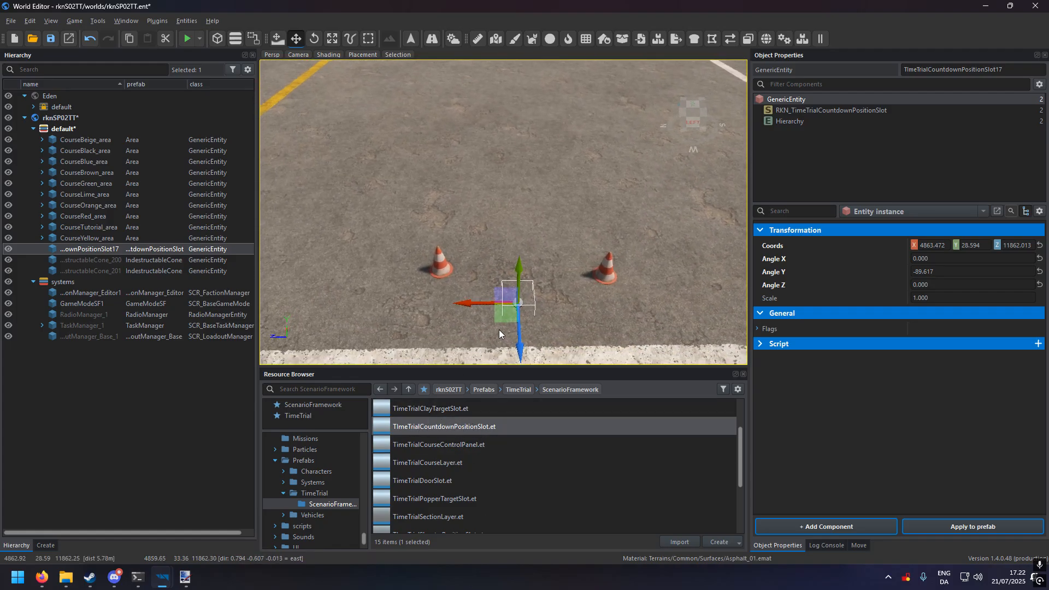
{"action": "key", "text": "a"}
{"action": "mouse_move", "coordinate": [495, 339]}
{"action": "right_mouse_down"}
{"action": "mouse_move", "coordinate": [592, 339]}
{"action": "mouse_move", "coordinate": [468, 331]}
{"action": "mouse_move", "coordinate": [484, 325]}
{"action": "right_mouse_up"}
{"action": "key", "text": "a"}
{"action": "key", "text": "d"}
{"action": "key", "text": "w"}
{"action": "key", "text": "s"}
{"action": "key", "text": "s"}
{"action": "key", "text": "w"}
{"action": "key", "text": "s"}
{"action": "key", "text": "a"}
{"action": "key", "text": "w"}
- Place a TimeTrialCourseControlPanel.et behind the cone farther from the viewer and rotate it to about -58° around Y
{"action": "left_click", "coordinate": [432, 445]}
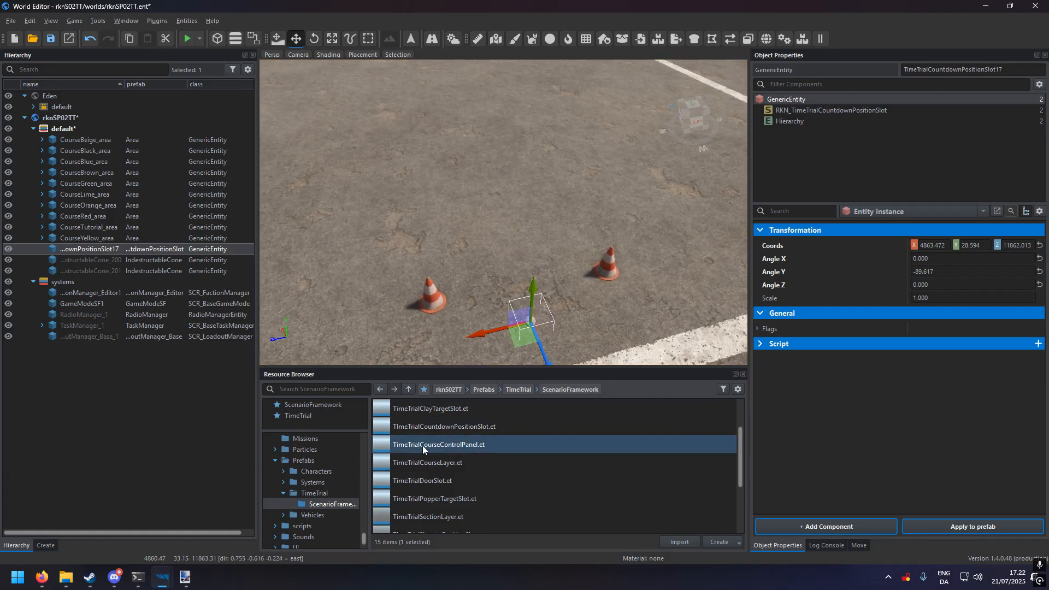
{"action": "left_click_drag", "start_coordinate": [432, 445], "coordinate": [625, 267]}
{"action": "key", "text": "e"}
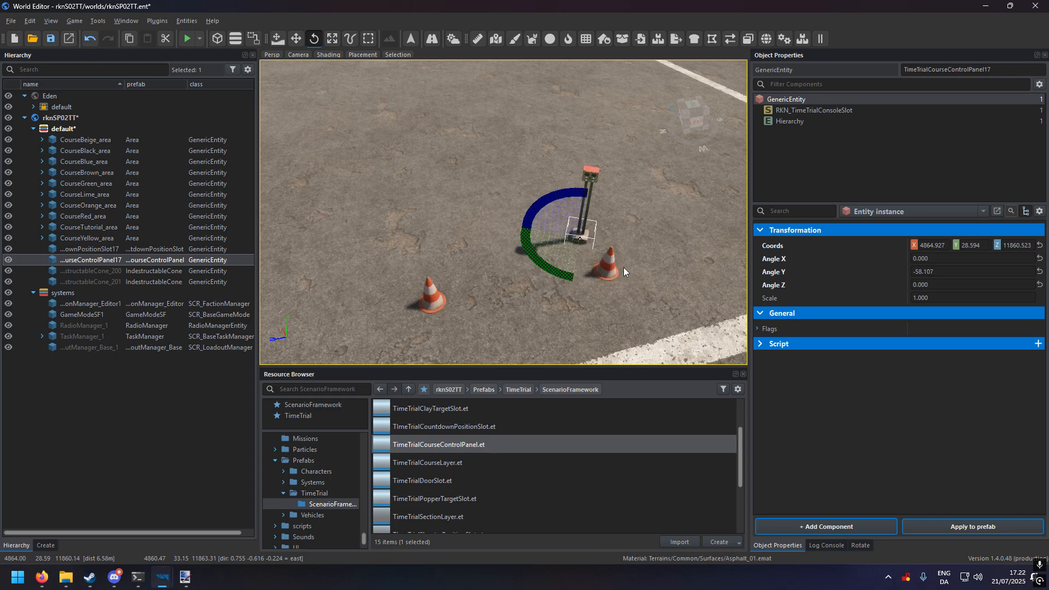
{"action": "key", "text": "w"}
- Move the course control panel closer to the cones and lower it slightly, to about X 4864.53, Y 28.49, Z 11860.81
{"action": "left_click_drag", "start_coordinate": [571, 247], "coordinate": [565, 264]}
{"action": "right_click_drag", "start_coordinate": [565, 264], "coordinate": [536, 263]}
{"action": "key", "text": "d"}
{"action": "key", "text": "w"}
{"action": "key", "text": "s"}
{"action": "key", "text": "w"}
{"action": "key", "text": "s"}
{"action": "left_click_drag", "start_coordinate": [526, 180], "coordinate": [529, 188]}
{"action": "mouse_move", "coordinate": [576, 321]}
{"action": "right_mouse_down"}
{"action": "mouse_move", "coordinate": [552, 317]}
{"action": "mouse_move", "coordinate": [589, 322]}
{"action": "right_mouse_up"}
{"action": "key", "text": "w"}
{"action": "key", "text": "s"}
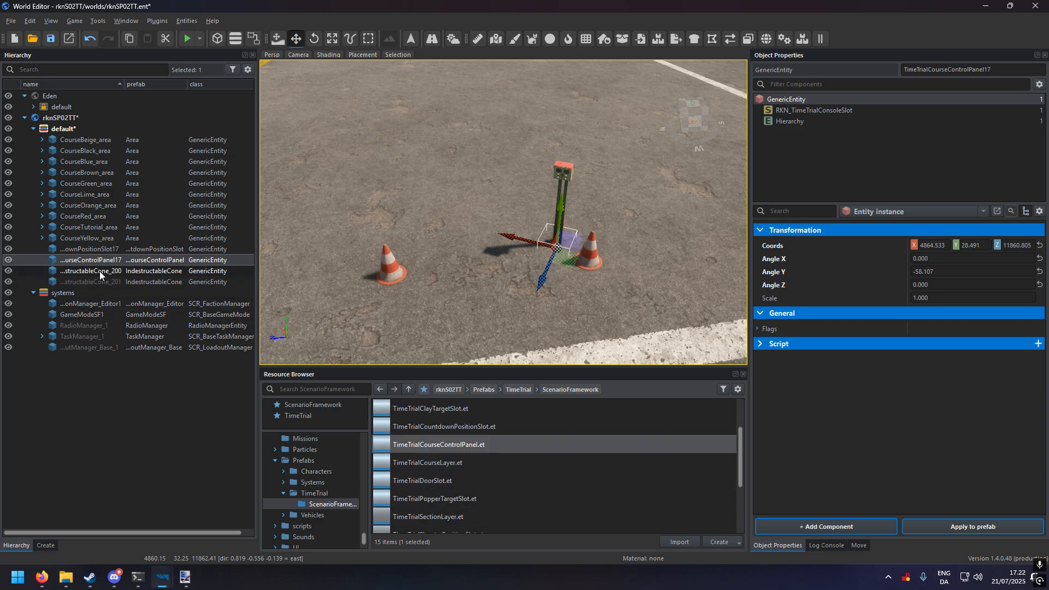
- Parent the countdown position slot, course control panel and both start cones to the CourseTutorial layer inside CourseTutorial_area
{"action": "left_click", "coordinate": [78, 250]}
{"action": "left_click", "coordinate": [88, 283], "text": "shift"}
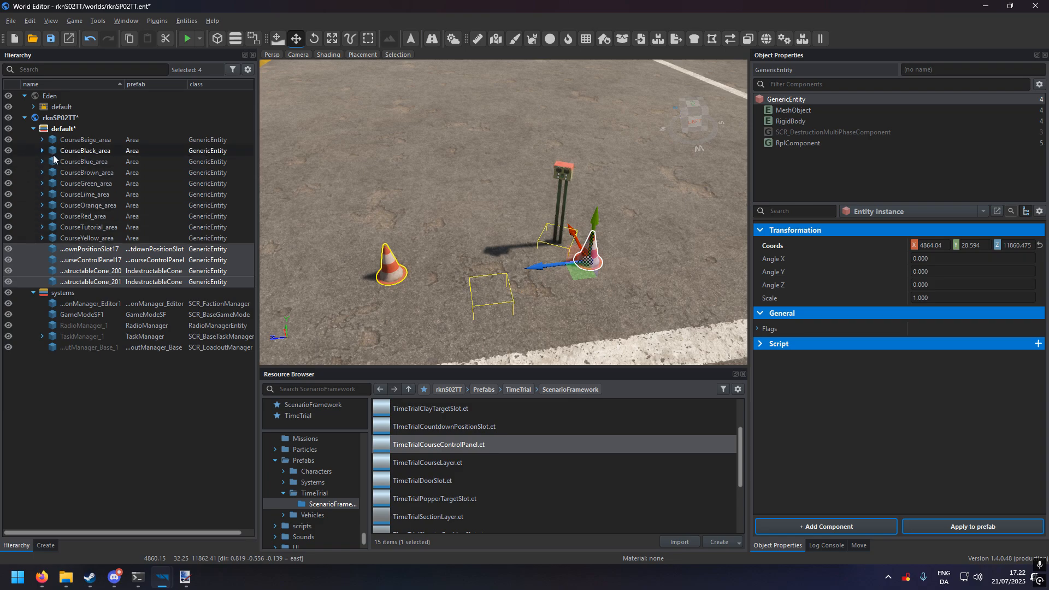
{"action": "left_click", "coordinate": [42, 238]}
{"action": "left_click", "coordinate": [42, 238]}
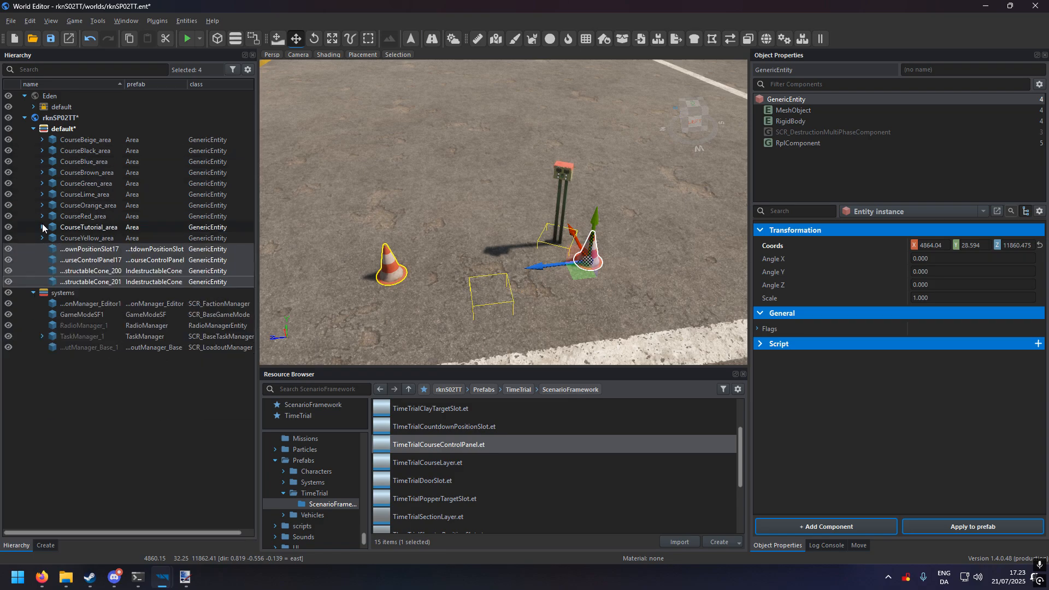
{"action": "left_click", "coordinate": [42, 227]}
{"action": "left_click_drag", "start_coordinate": [82, 262], "coordinate": [82, 243]}
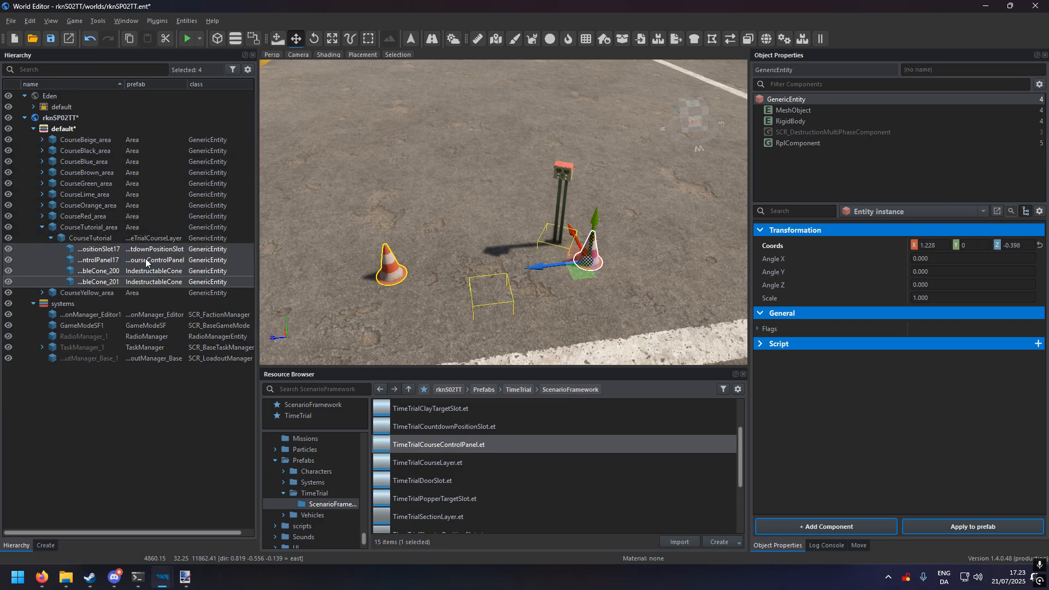
- Place a TimeTrialUITriggerSlot.et between the start cones at about X 4863.80, Y 28.59, Z 11861.77
{"action": "left_click", "coordinate": [116, 240]}
{"action": "right_click_drag", "start_coordinate": [492, 263], "coordinate": [507, 343]}
{"action": "scroll", "coordinate": [454, 480], "scroll_direction": "down", "scroll_amount": 1}
{"action": "left_click", "coordinate": [450, 463]}
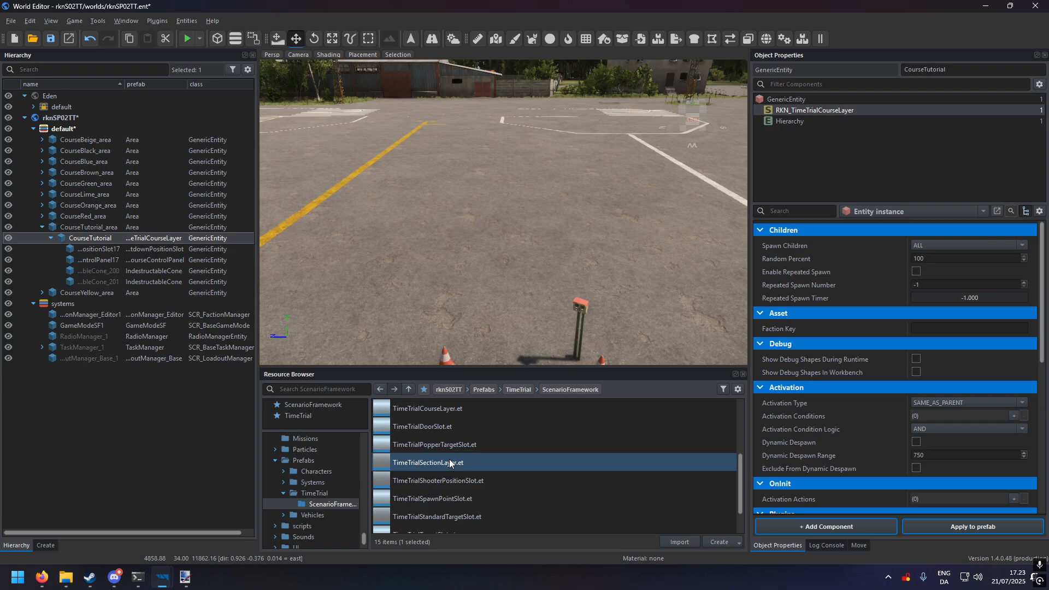
{"action": "scroll", "coordinate": [456, 463], "scroll_direction": "down", "scroll_amount": 2}
{"action": "left_click", "coordinate": [444, 514]}
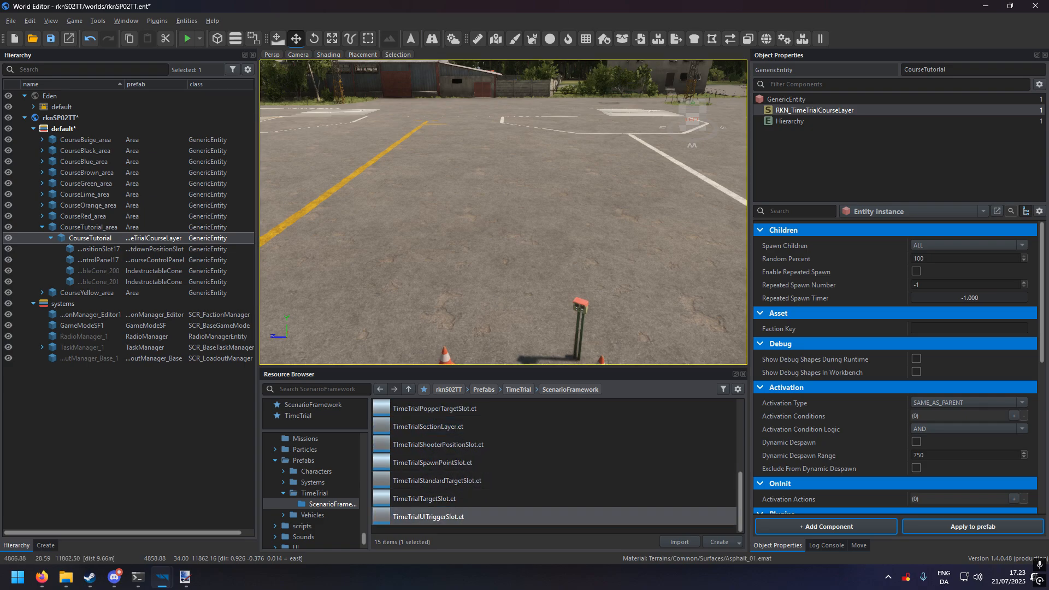
{"action": "right_click_drag", "start_coordinate": [492, 306], "coordinate": [501, 335]}
{"action": "left_click_drag", "start_coordinate": [426, 518], "coordinate": [505, 294]}
{"action": "key", "text": "s"}
{"action": "right_click_drag", "start_coordinate": [505, 294], "coordinate": [574, 330]}
{"action": "left_click_drag", "start_coordinate": [478, 264], "coordinate": [486, 266]}
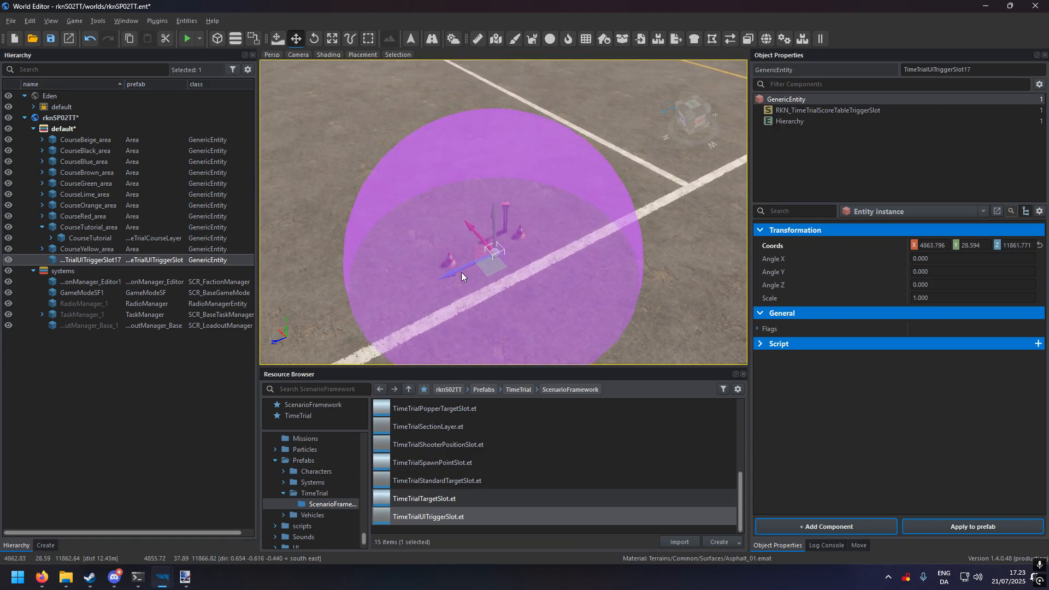
- Examine from several viewpoints how the UI trigger's sphere covers the start cones and control panel
{"action": "right_click_drag", "start_coordinate": [593, 252], "coordinate": [574, 251]}
{"action": "key", "text": "w"}
{"action": "key", "text": "d"}
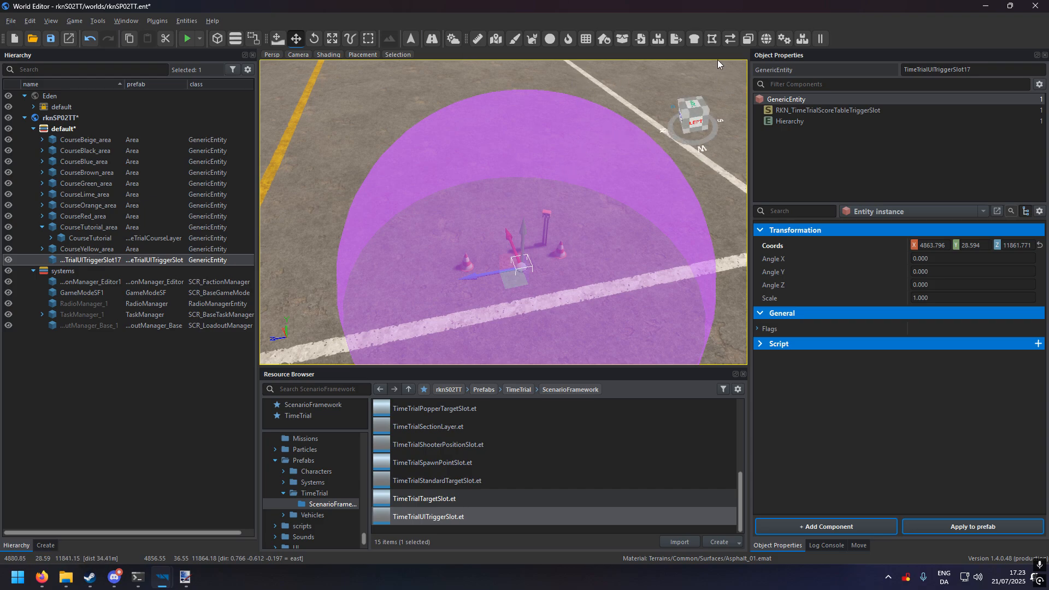
{"action": "right_click_drag", "start_coordinate": [719, 61], "coordinate": [733, 71]}
{"action": "key", "text": "s"}
{"action": "key", "text": "a"}
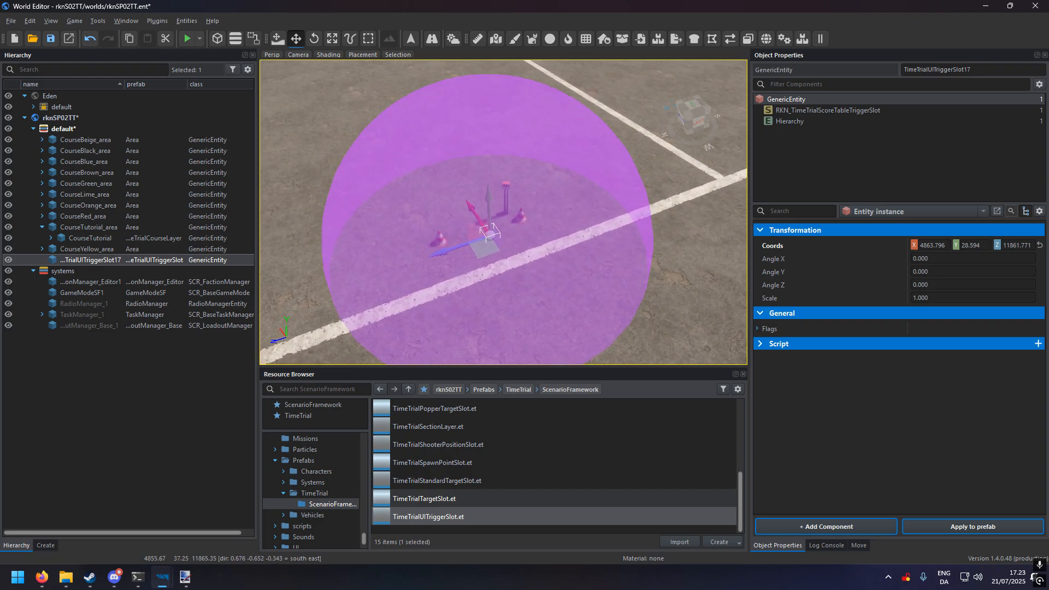
{"action": "key", "text": "w"}
{"action": "key", "text": "a"}
{"action": "right_click_drag", "start_coordinate": [491, 256], "coordinate": [424, 211]}
{"action": "key", "text": "s"}
{"action": "key", "text": "s"}
{"action": "key", "text": "d"}
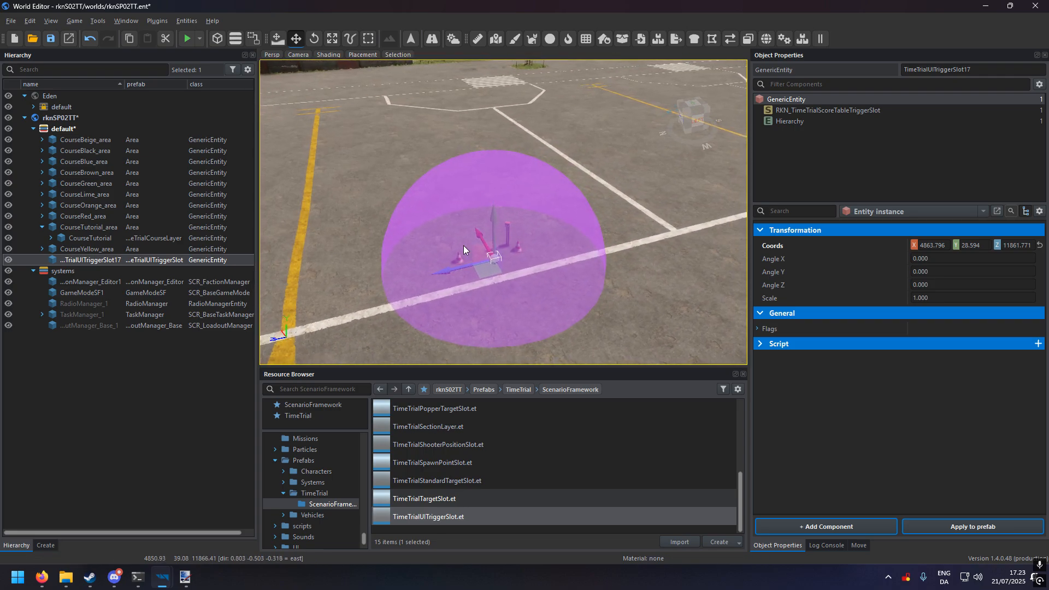
{"action": "key", "text": "d"}
{"action": "right_click_drag", "start_coordinate": [463, 244], "coordinate": [430, 241]}
{"action": "key", "text": "w"}
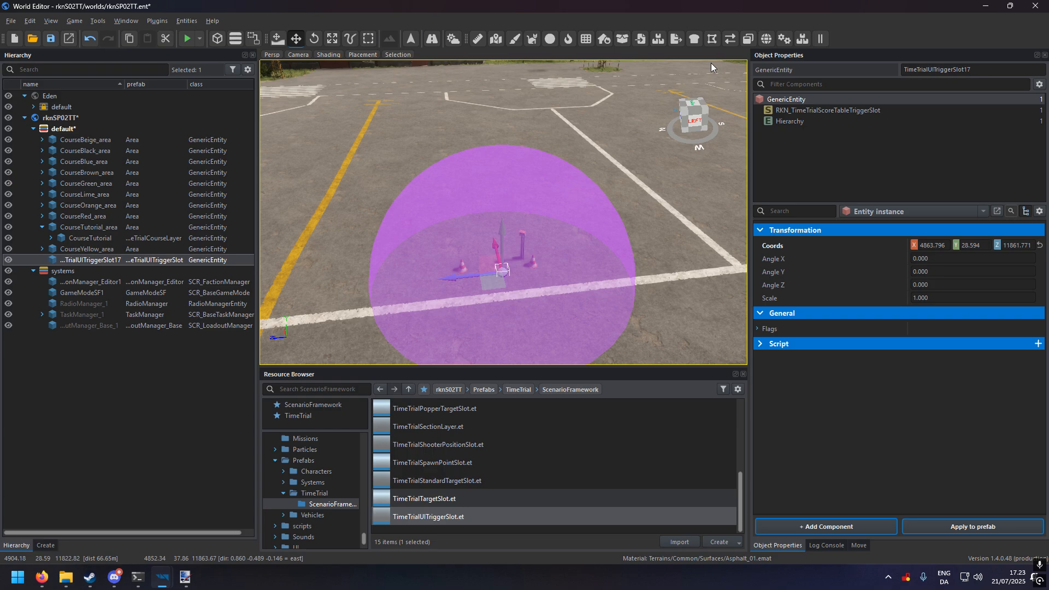
{"action": "key", "text": "a"}
{"action": "right_click_drag", "start_coordinate": [585, 175], "coordinate": [648, 183]}
{"action": "key", "text": "w"}
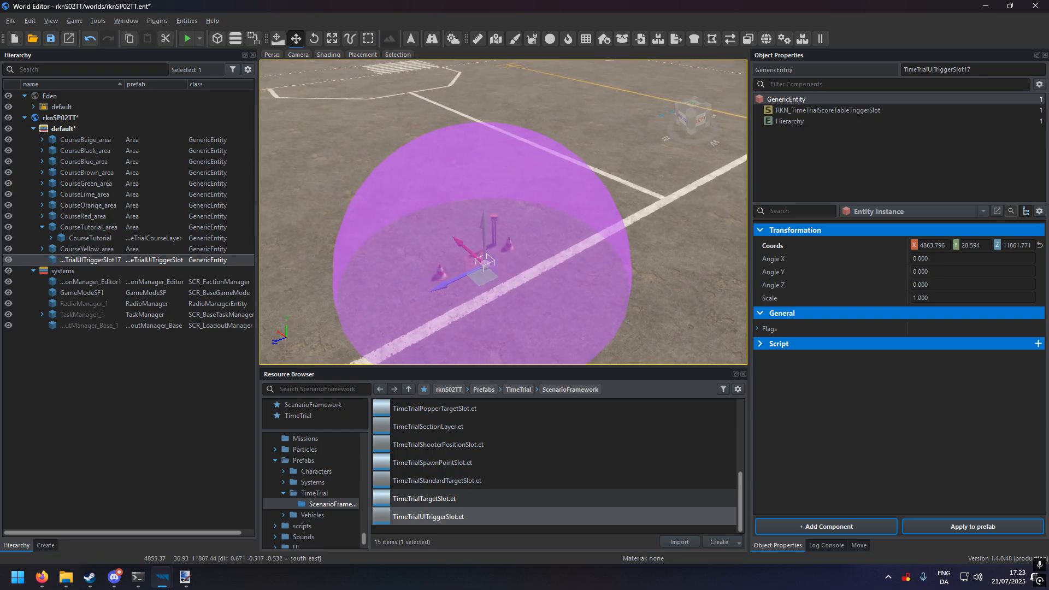
- Nudge the UI trigger slot closer to the middle of the start area, to about X 4863.90, Z 11861.75
{"action": "right_click_drag", "start_coordinate": [565, 298], "coordinate": [543, 299]}
{"action": "key", "text": "s"}
{"action": "left_click_drag", "start_coordinate": [519, 275], "coordinate": [515, 270]}
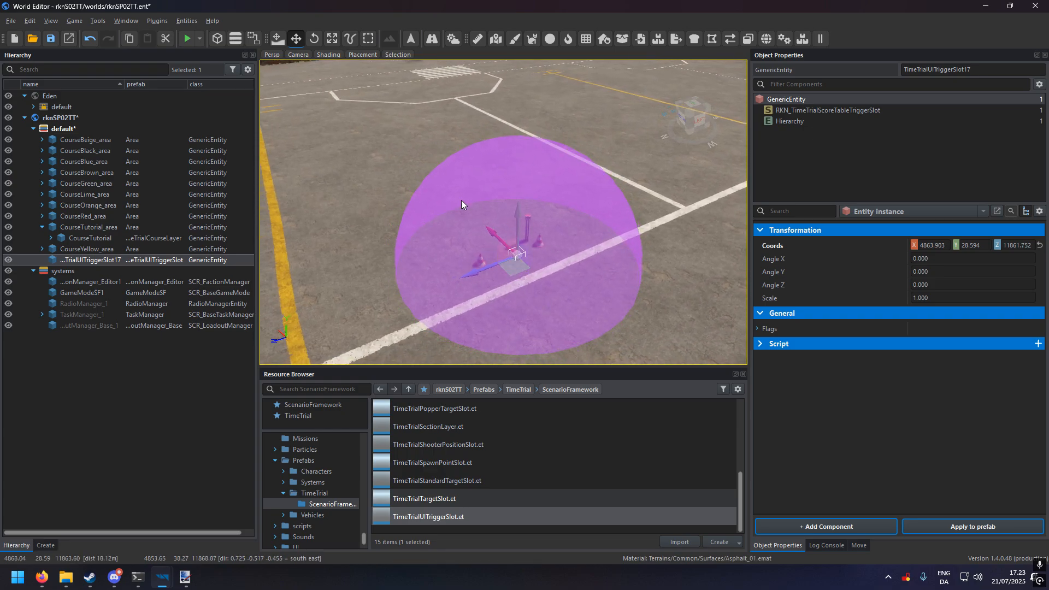
{"action": "right_click_drag", "start_coordinate": [552, 288], "coordinate": [495, 288]}
{"action": "key", "text": "w"}
{"action": "key", "text": "d"}
{"action": "key", "text": "s"}
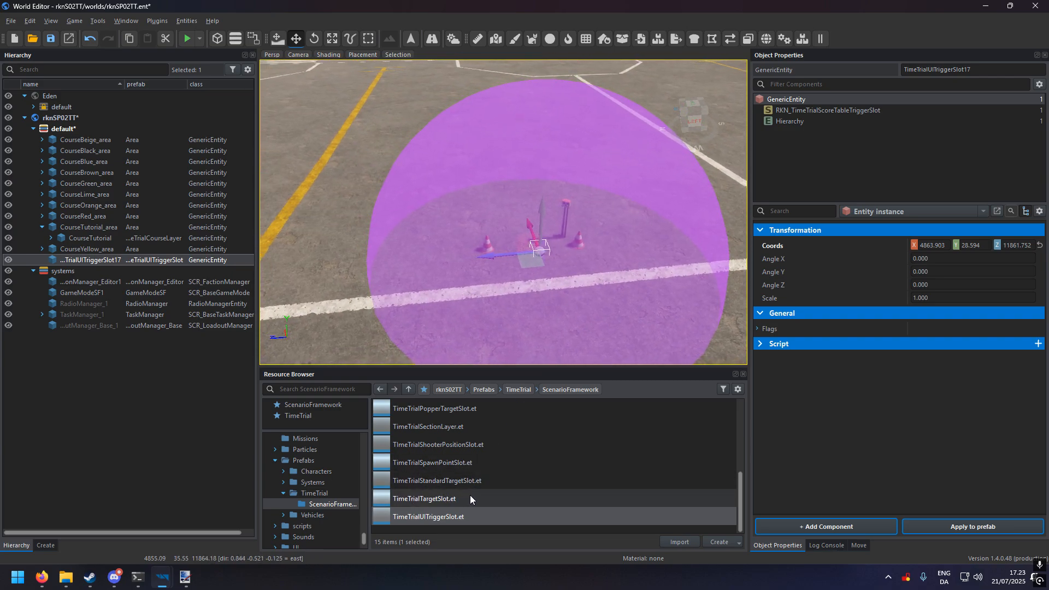
- Add a TimeTrialSectionLayer.et under the CourseTutorial layer and parent the UI trigger slot to CourseTutorial as well
{"action": "scroll", "coordinate": [438, 471], "scroll_direction": "up", "scroll_amount": 1}
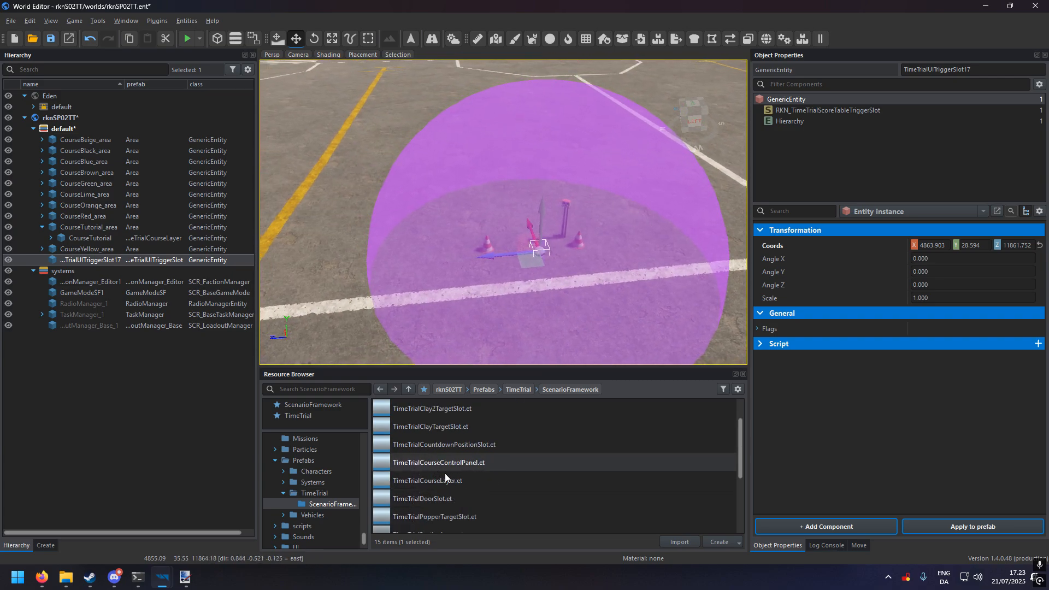
{"action": "left_click", "coordinate": [463, 479]}
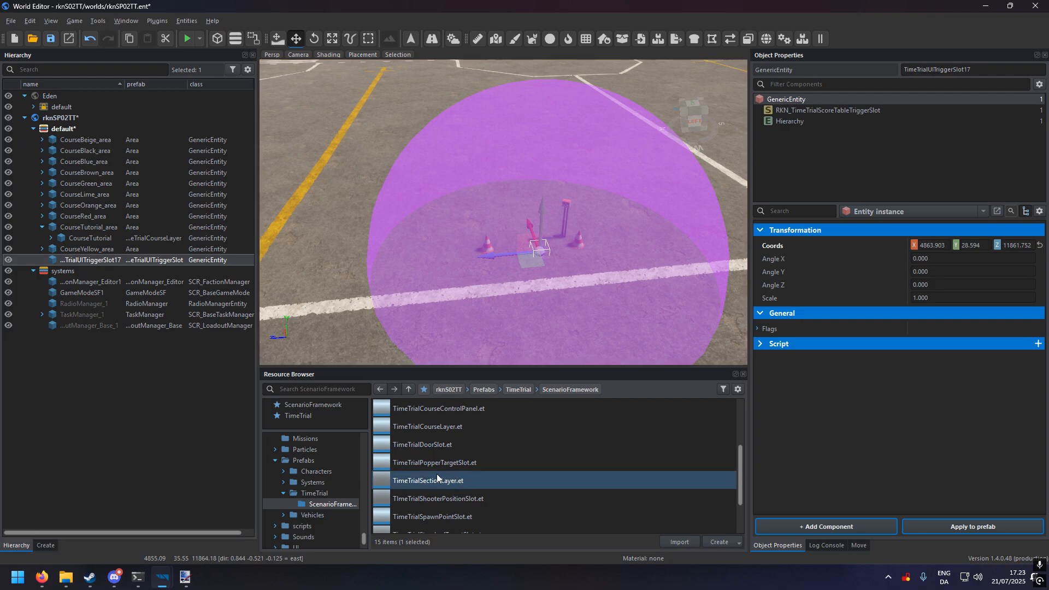
{"action": "left_click_drag", "start_coordinate": [436, 474], "coordinate": [103, 237]}
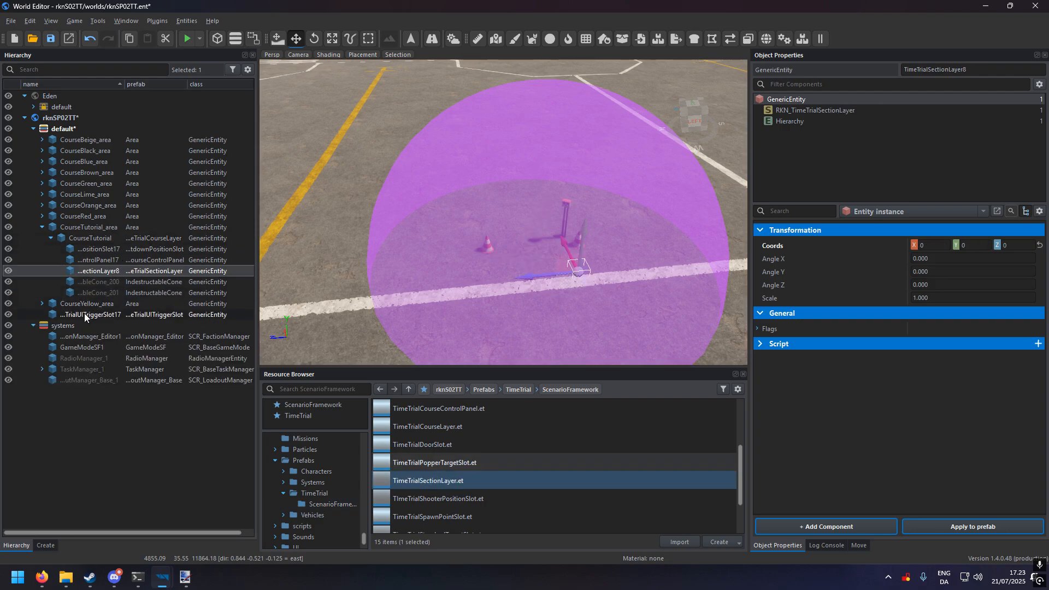
{"action": "left_click_drag", "start_coordinate": [80, 317], "coordinate": [101, 237]}
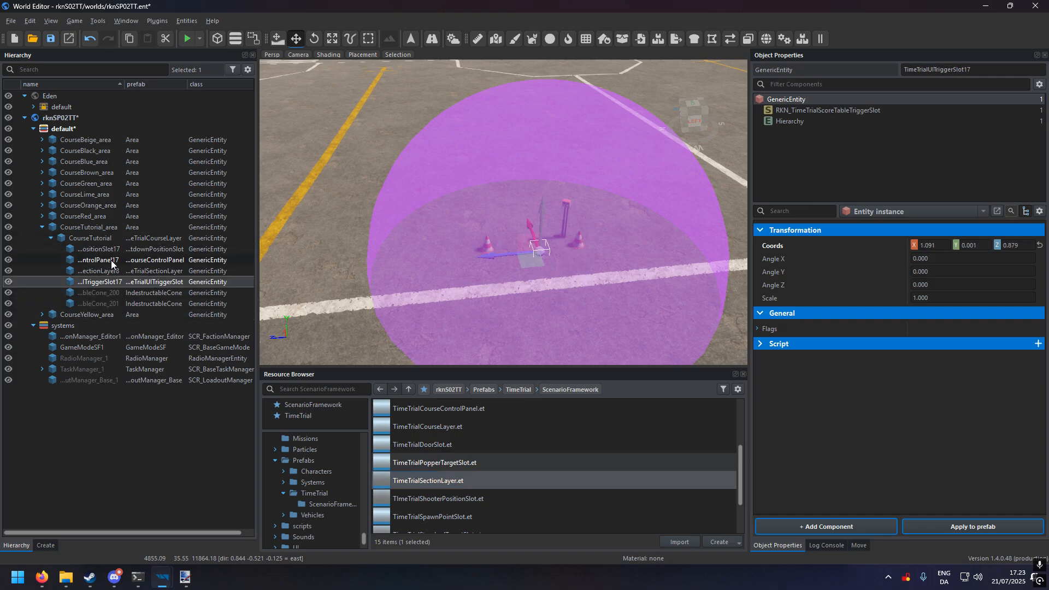
- Rename the new section layer as TutorialSection1
{"action": "left_click", "coordinate": [113, 272]}
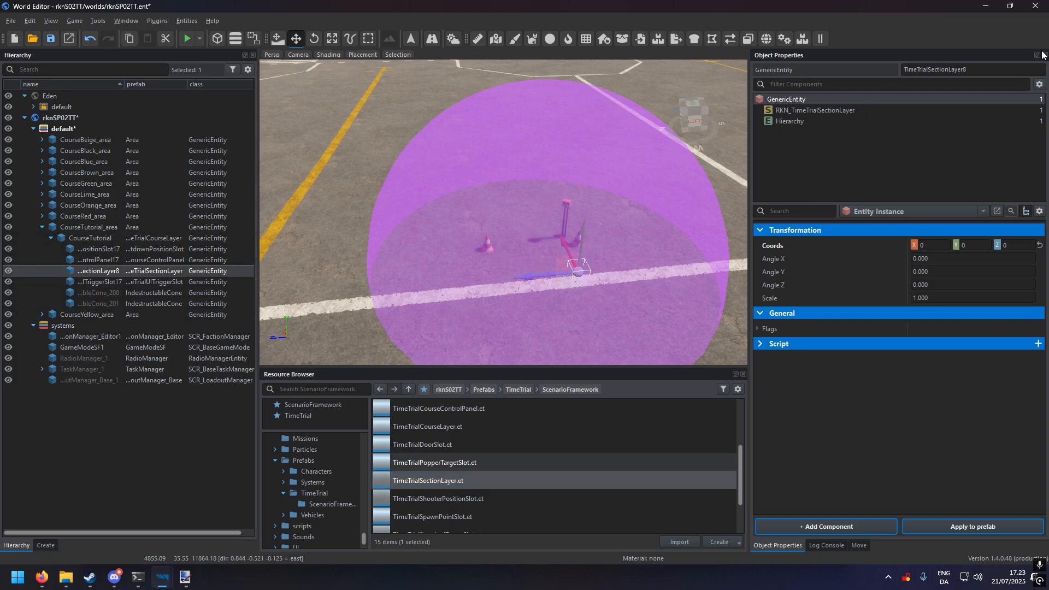
{"action": "left_click", "coordinate": [1010, 70]}
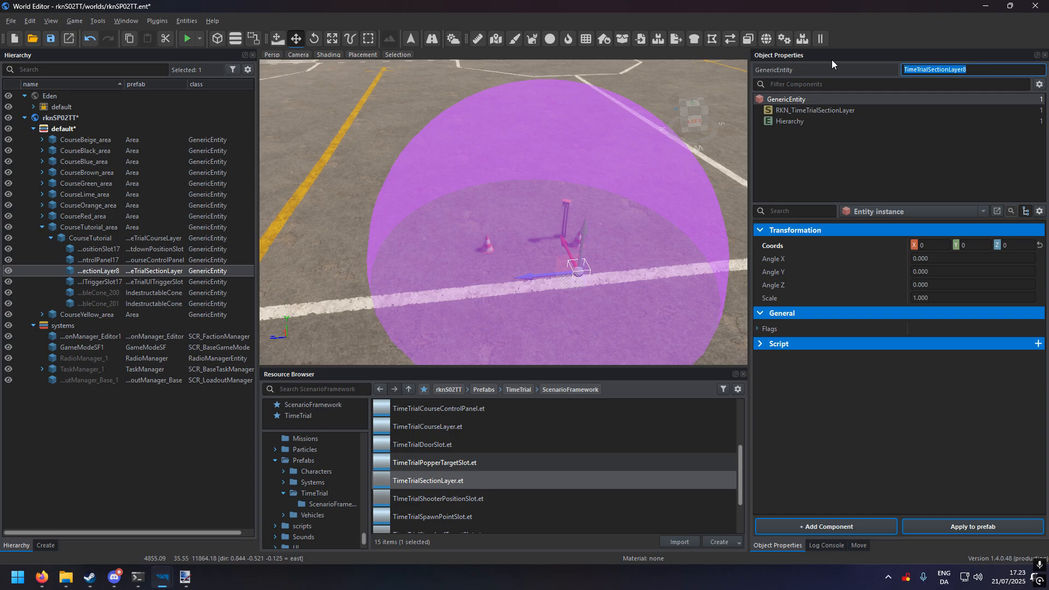
{"action": "key", "text": "BackSpace"}
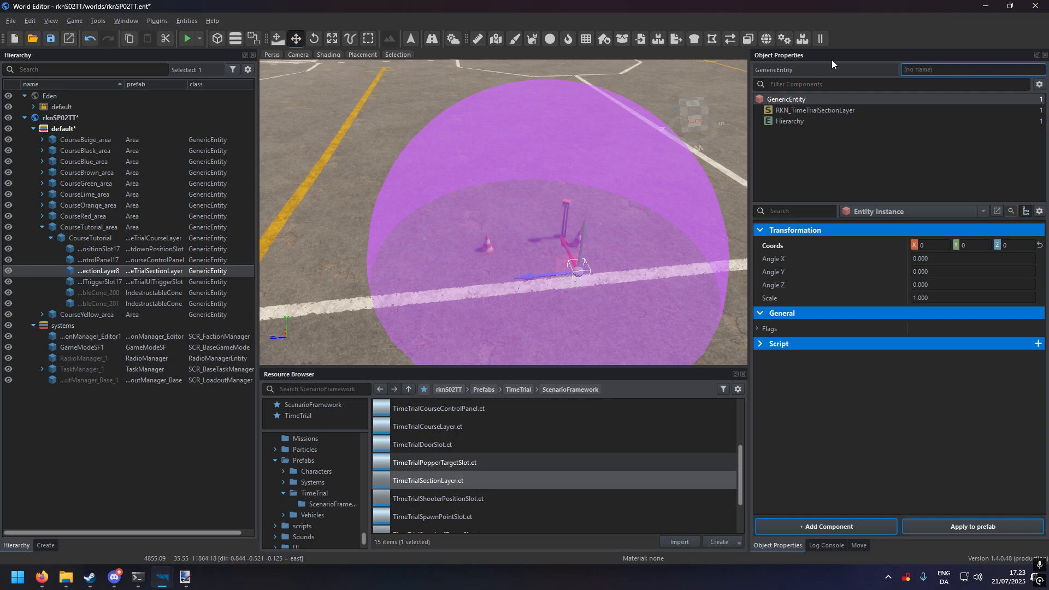
{"action": "type", "text": "TutorialSection1"}
{"action": "key", "text": "Return"}
- Look over the section layer's position relative to the trigger zone and the start cones
{"action": "key", "text": "a"}
{"action": "right_click_drag", "start_coordinate": [470, 219], "coordinate": [514, 211]}
{"action": "key", "text": "w"}
{"action": "key", "text": "s"}
{"action": "right_click_drag", "start_coordinate": [623, 328], "coordinate": [602, 327]}
{"action": "key", "text": "w"}
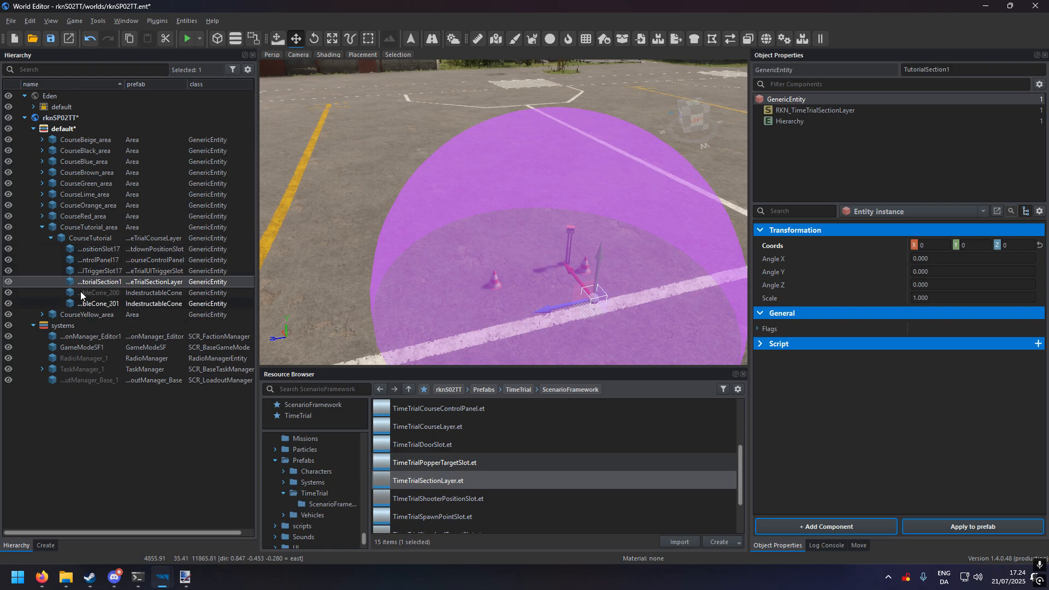
{"action": "key", "text": "s"}
{"action": "key", "text": "a"}
{"action": "right_click_drag", "start_coordinate": [424, 255], "coordinate": [446, 259]}
{"action": "key", "text": "w"}
{"action": "key", "text": "d"}
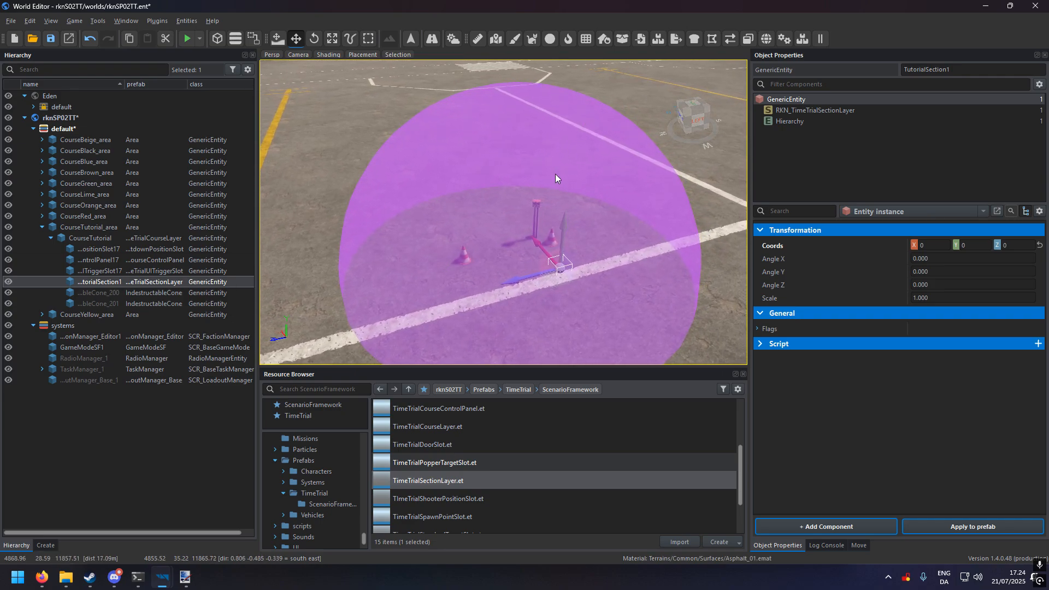
- Move the TutorialSection1 layer forward, beyond the start cones and control panel
{"action": "key", "text": "s"}
{"action": "right_click_drag", "start_coordinate": [487, 273], "coordinate": [569, 373]}
{"action": "key", "text": "w"}
{"action": "left_click_drag", "start_coordinate": [570, 318], "coordinate": [453, 190]}
{"action": "key", "text": "w"}
- Place a TimeTrialPopperTargetSlot.et on the asphalt ahead of the start area, at about X 4873.53, Y 28.59, Z 11863.11
{"action": "right_click_drag", "start_coordinate": [497, 222], "coordinate": [478, 263]}
{"action": "left_click_drag", "start_coordinate": [432, 463], "coordinate": [490, 107]}
{"action": "right_click_drag", "start_coordinate": [492, 164], "coordinate": [491, 131]}
{"action": "scroll", "coordinate": [524, 148], "scroll_direction": "down", "scroll_amount": 5}
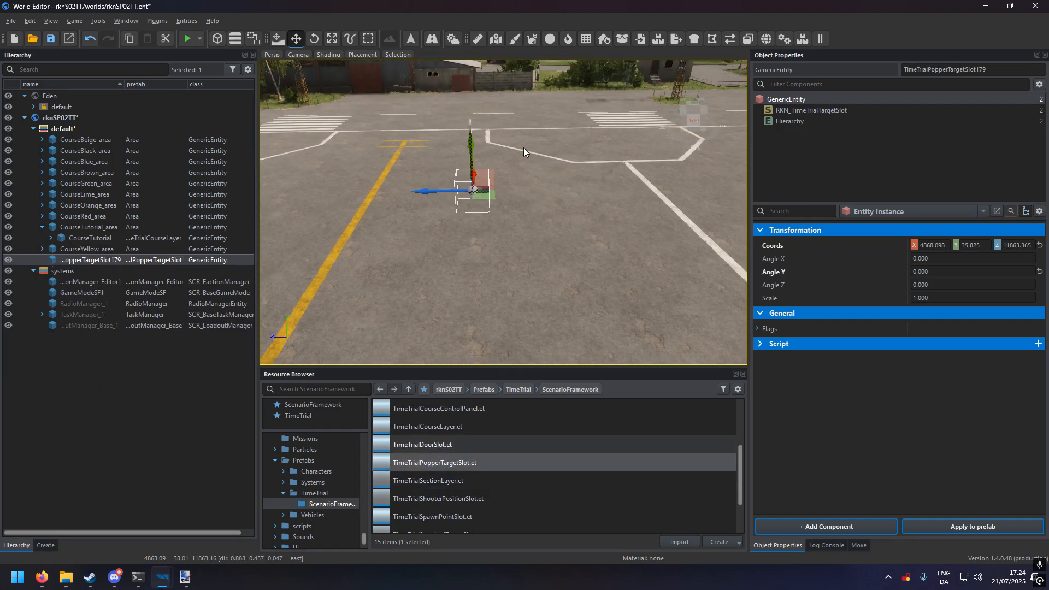
{"action": "left_click_drag", "start_coordinate": [488, 195], "coordinate": [496, 123]}
{"action": "key", "text": "Page_Down"}
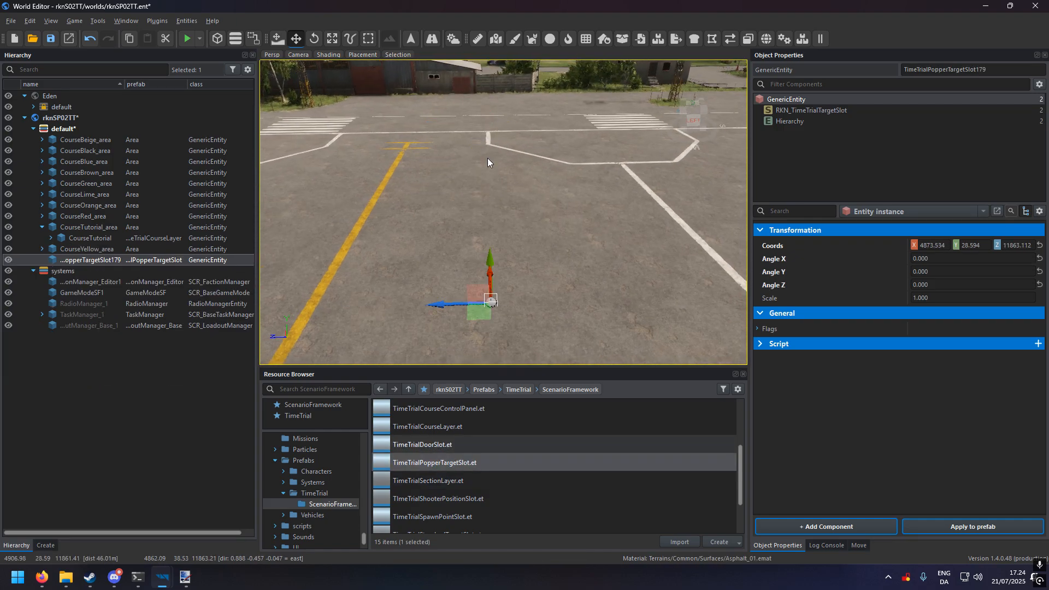
- Rotate the popper target slot to -90° around Y so it faces the start area
{"action": "key", "text": "e"}
{"action": "left_click_drag", "start_coordinate": [481, 344], "coordinate": [543, 322]}
{"action": "key", "text": "w"}
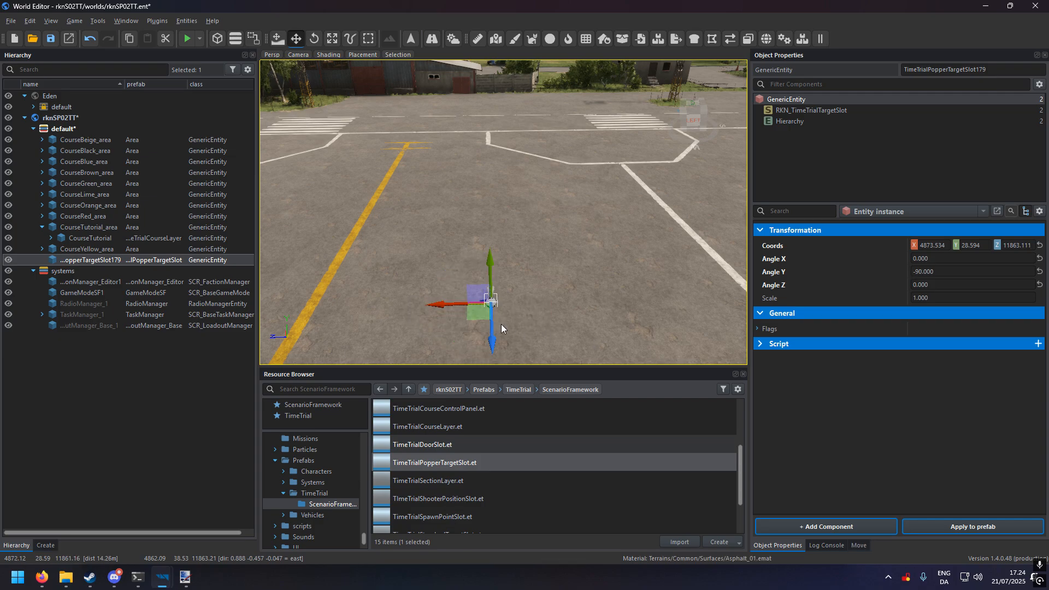
- Reposition the popper target slot and duplicate it twice, spreading the three targets apart ahead of the start area
{"action": "left_click_drag", "start_coordinate": [481, 313], "coordinate": [463, 297]}
{"action": "key", "text": "ctrl+c"}
{"action": "key", "text": "ctrl+v"}
{"action": "mouse_move", "coordinate": [552, 272]}
{"action": "left_mouse_down", "text": "shift"}
{"action": "mouse_move", "coordinate": [547, 303]}
{"action": "mouse_move", "coordinate": [571, 305]}
{"action": "left_mouse_up", "text": "shift"}
{"action": "mouse_move", "coordinate": [571, 305]}
{"action": "right_mouse_down"}
{"action": "mouse_move", "coordinate": [617, 344]}
{"action": "mouse_move", "coordinate": [596, 353]}
{"action": "mouse_move", "coordinate": [585, 321]}
{"action": "mouse_move", "coordinate": [599, 328]}
{"action": "right_mouse_up"}
{"action": "mouse_move", "coordinate": [399, 257]}
{"action": "right_mouse_down"}
{"action": "mouse_move", "coordinate": [399, 293]}
{"action": "mouse_move", "coordinate": [401, 272]}
{"action": "right_mouse_up"}
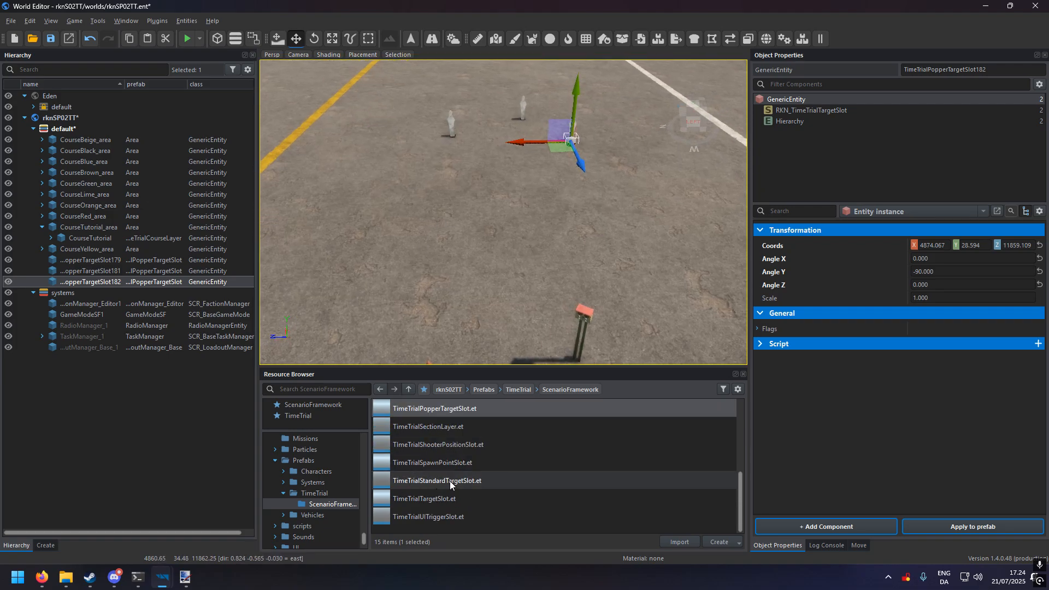
- Place a TimeTrialShooterPositionSlot.et before the popper targets at about X 4869.52, Z 11862.29 and rotate it to -90° around Y
{"action": "left_click_drag", "start_coordinate": [429, 499], "coordinate": [490, 207]}
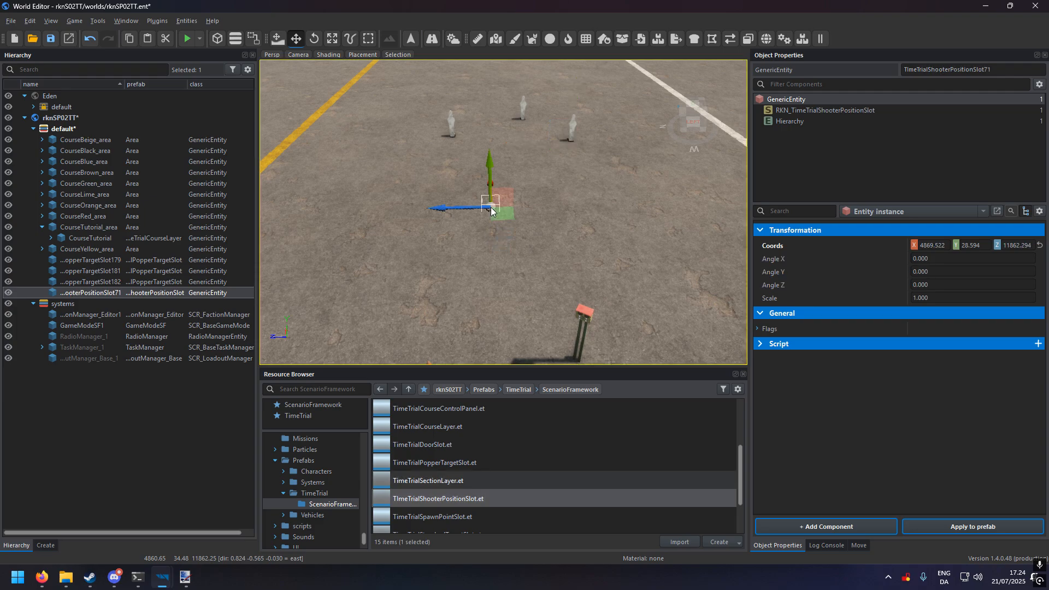
{"action": "right_click_drag", "start_coordinate": [491, 235], "coordinate": [486, 221]}
{"action": "key", "text": "e"}
{"action": "left_click_drag", "start_coordinate": [515, 257], "coordinate": [552, 217]}
{"action": "key", "text": "w"}
{"action": "right_click_drag", "start_coordinate": [550, 218], "coordinate": [461, 330]}
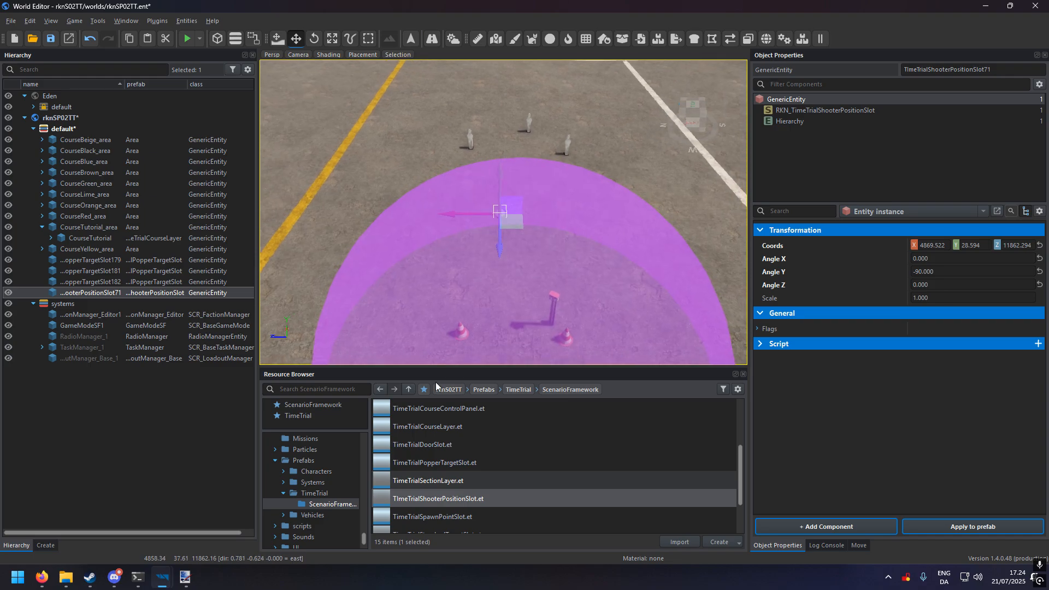
- Duplicate the two start cones and position the copies on either side of the shooter position slot
{"action": "left_click", "coordinate": [462, 330]}
{"action": "left_click", "coordinate": [566, 336], "text": "ctrl"}
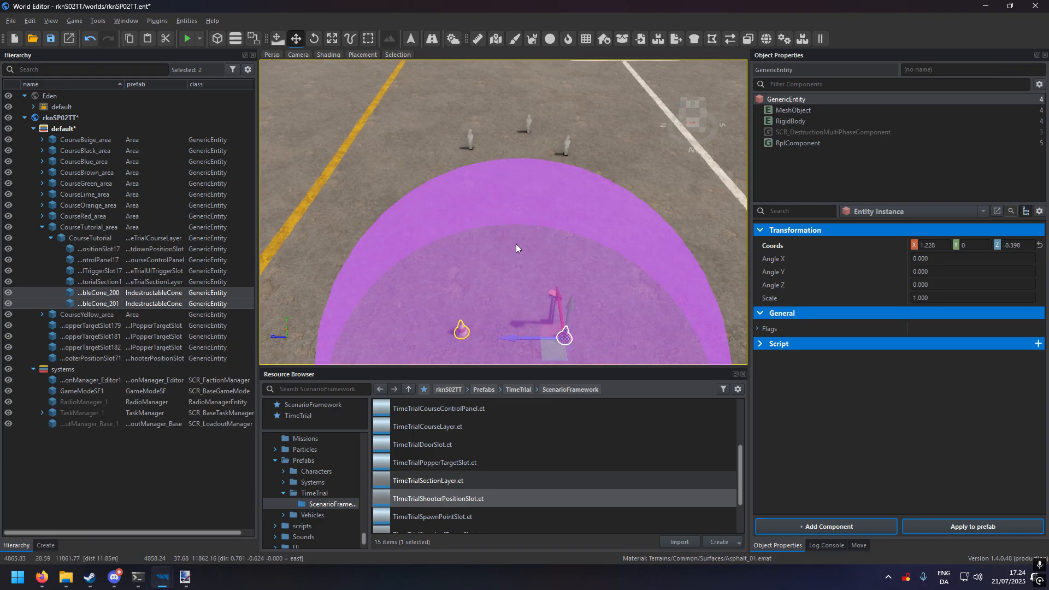
{"action": "key", "text": "ctrl+v"}
{"action": "key", "text": "w"}
{"action": "right_click_drag", "start_coordinate": [554, 254], "coordinate": [572, 243]}
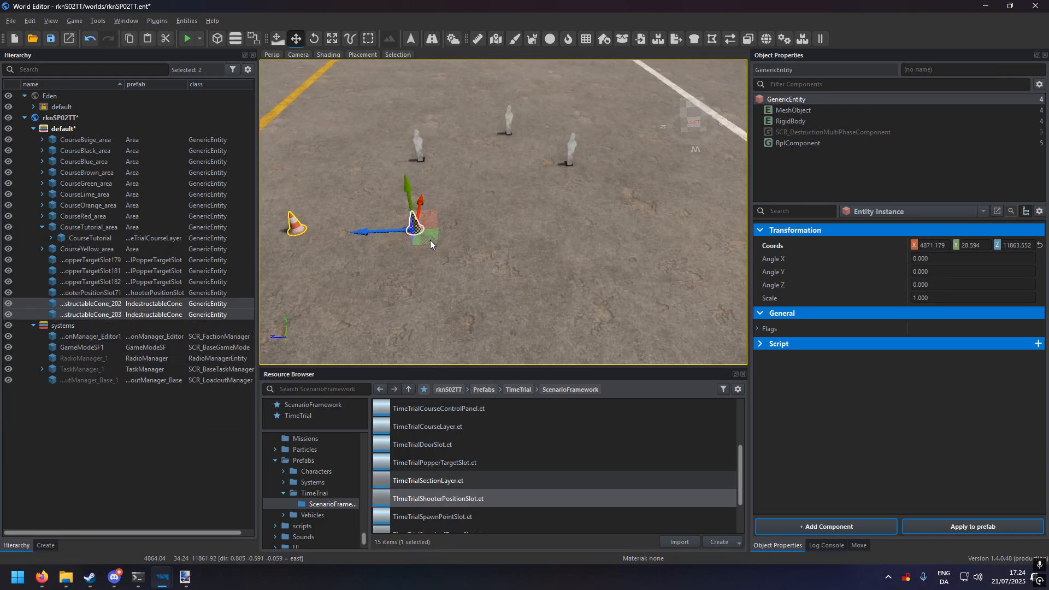
{"action": "left_click_drag", "start_coordinate": [431, 241], "coordinate": [542, 272]}
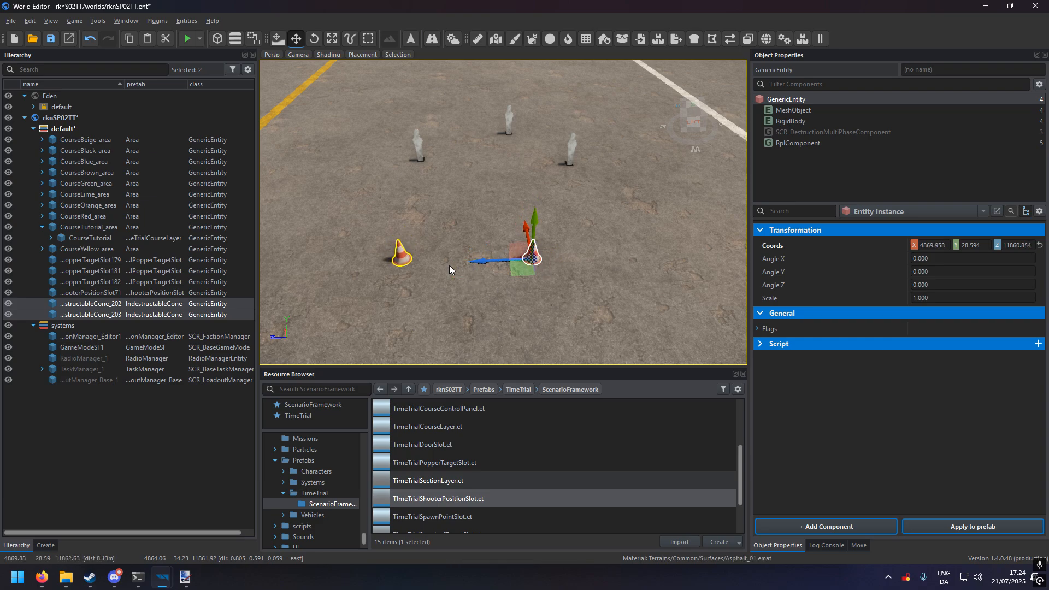
- Select the shooter position slot and inspect the three popper targets from near that position
{"action": "left_click", "coordinate": [464, 279]}
{"action": "key", "text": "s"}
{"action": "right_click_drag", "start_coordinate": [523, 274], "coordinate": [509, 241]}
{"action": "key", "text": "w"}
{"action": "key", "text": "s"}
{"action": "key", "text": "w"}
{"action": "key", "text": "a"}
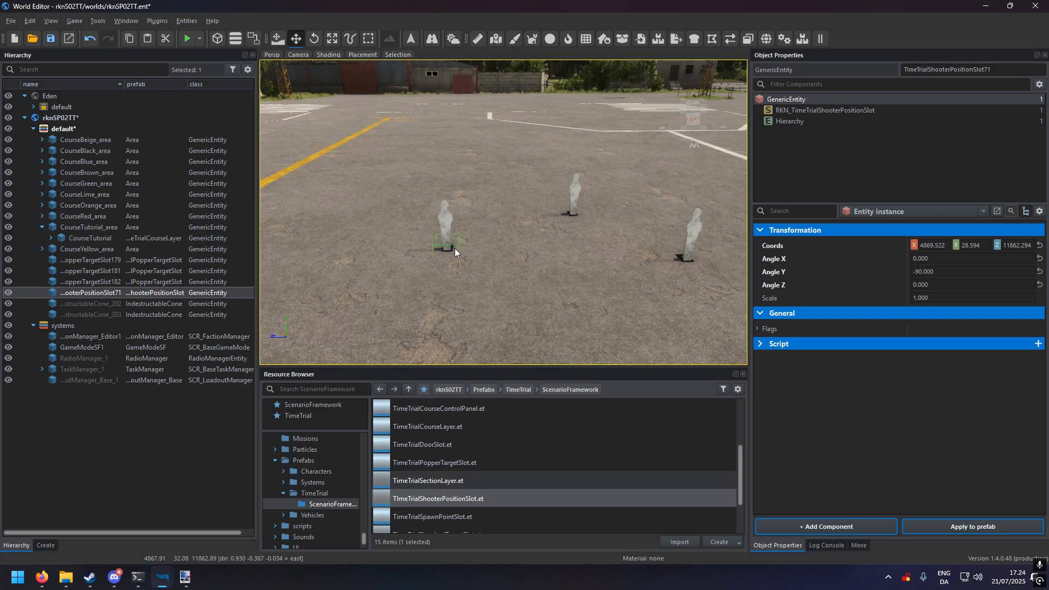
- Examine the Time trial settings, including Section Getter, in the RKN_TimeTrialTargetSlot component of the first popper target slot
{"action": "left_click", "coordinate": [455, 252]}
{"action": "left_click", "coordinate": [853, 111]}
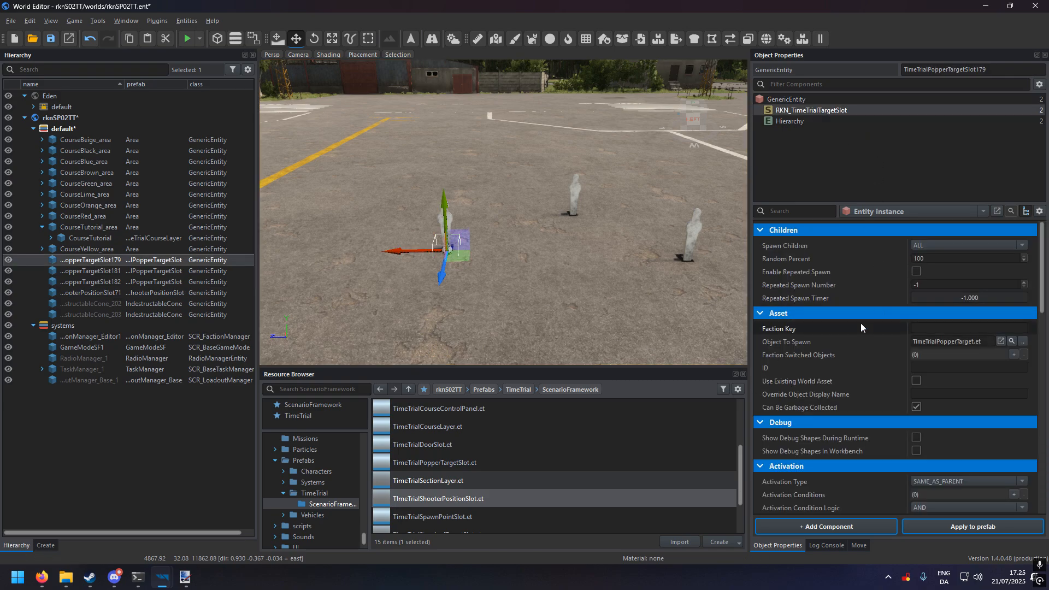
{"action": "scroll", "coordinate": [851, 312], "scroll_direction": "down", "scroll_amount": 8}
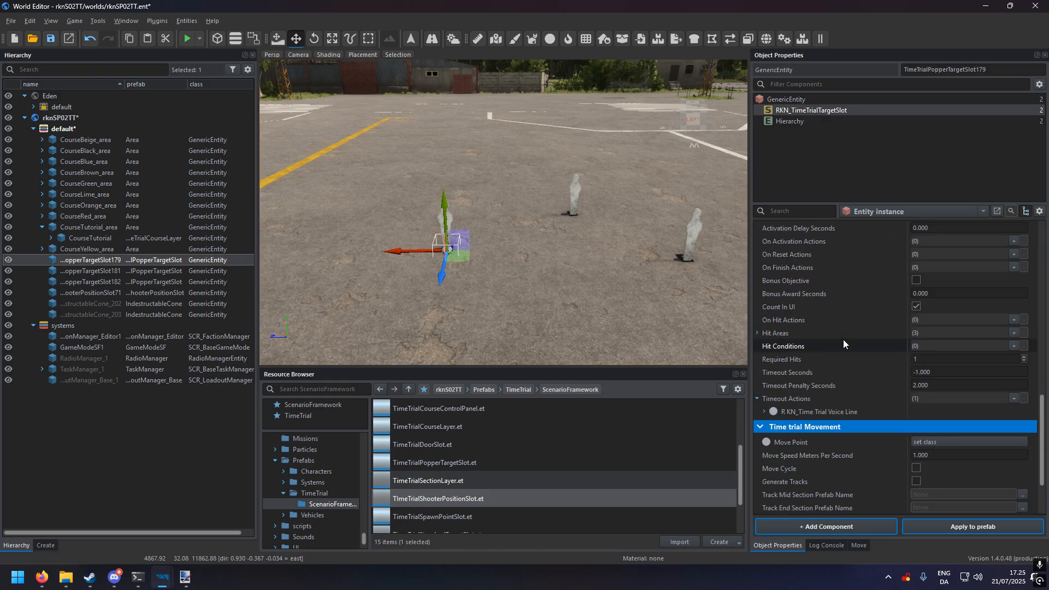
{"action": "scroll", "coordinate": [847, 342], "scroll_direction": "up", "scroll_amount": 2}
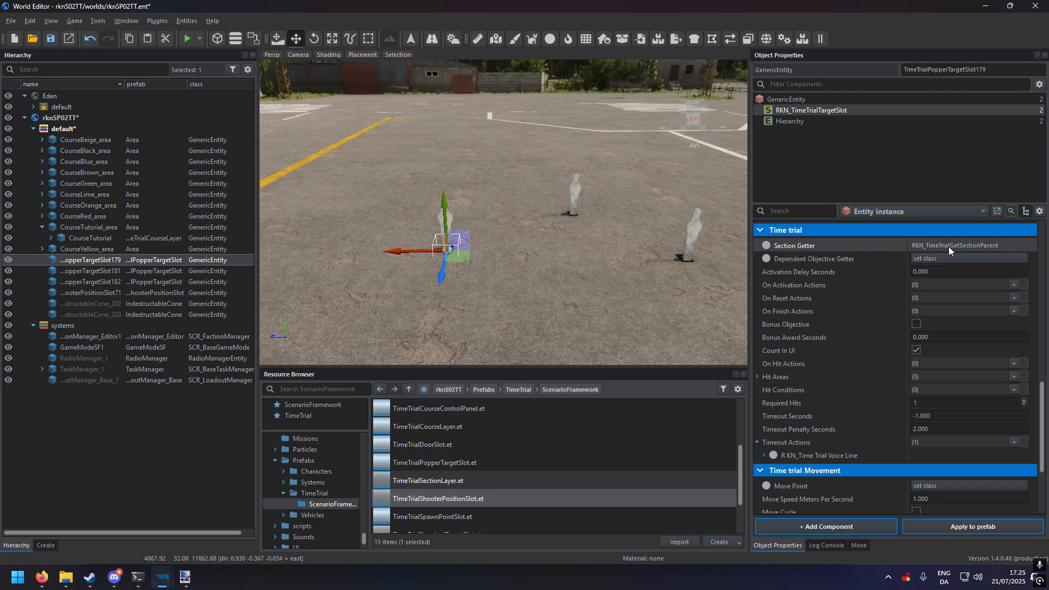
- Parent the two duplicated cones to CourseTutorial, and the three popper target slots with the shooter position slot to TutorialSection1
{"action": "left_click", "coordinate": [83, 316]}
{"action": "left_click_drag", "start_coordinate": [74, 302], "coordinate": [91, 240], "text": "shift"}
{"action": "left_click", "coordinate": [88, 380]}
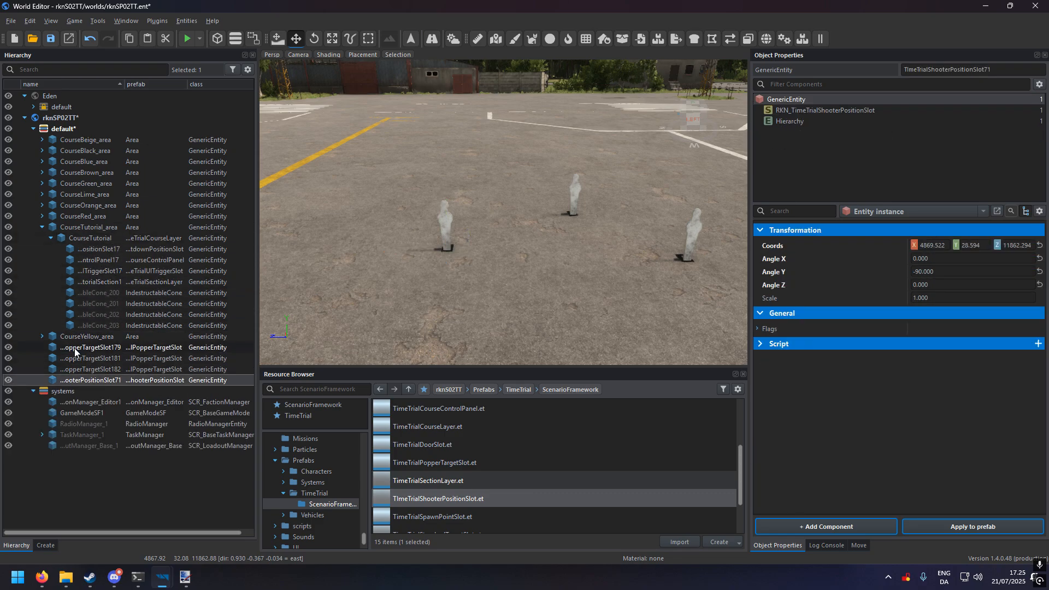
{"action": "left_click", "coordinate": [76, 349], "text": "shift"}
{"action": "left_click_drag", "start_coordinate": [84, 348], "coordinate": [102, 283]}
- Examine the Section Getter setting of the first popper target slot in relation to its parent, TutorialSection1
{"action": "left_click", "coordinate": [114, 294]}
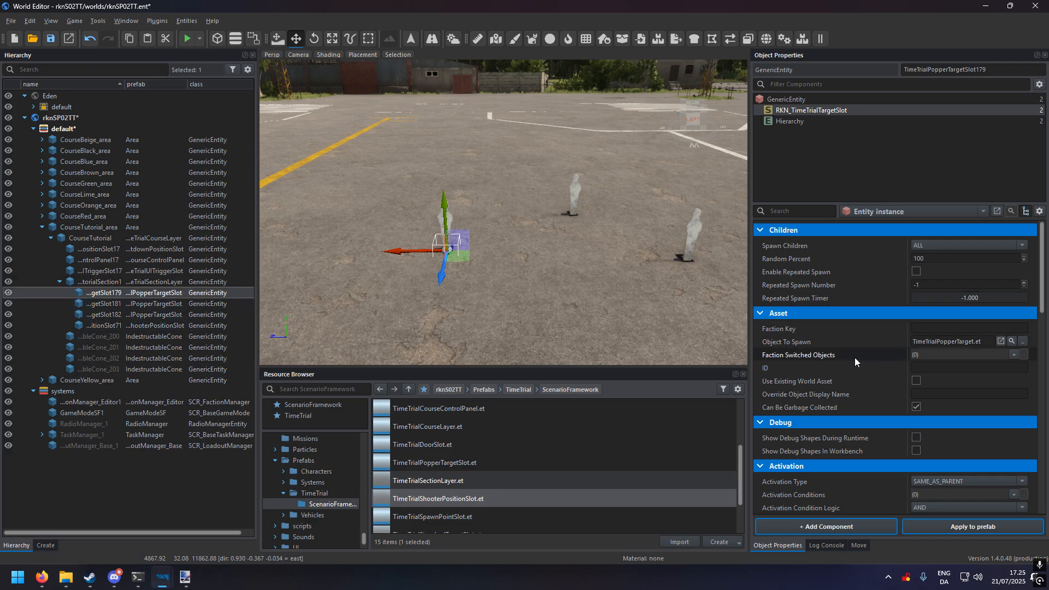
{"action": "scroll", "coordinate": [855, 355], "scroll_direction": "down", "scroll_amount": 10}
{"action": "scroll", "coordinate": [858, 299], "scroll_direction": "up", "scroll_amount": 2}
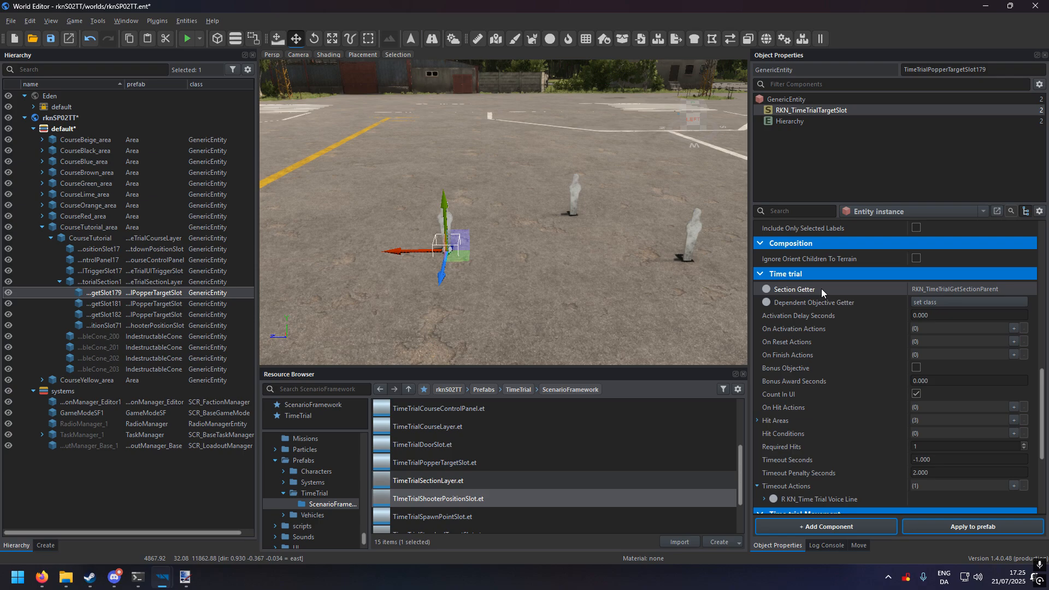
{"action": "mouse_move", "coordinate": [795, 291]}
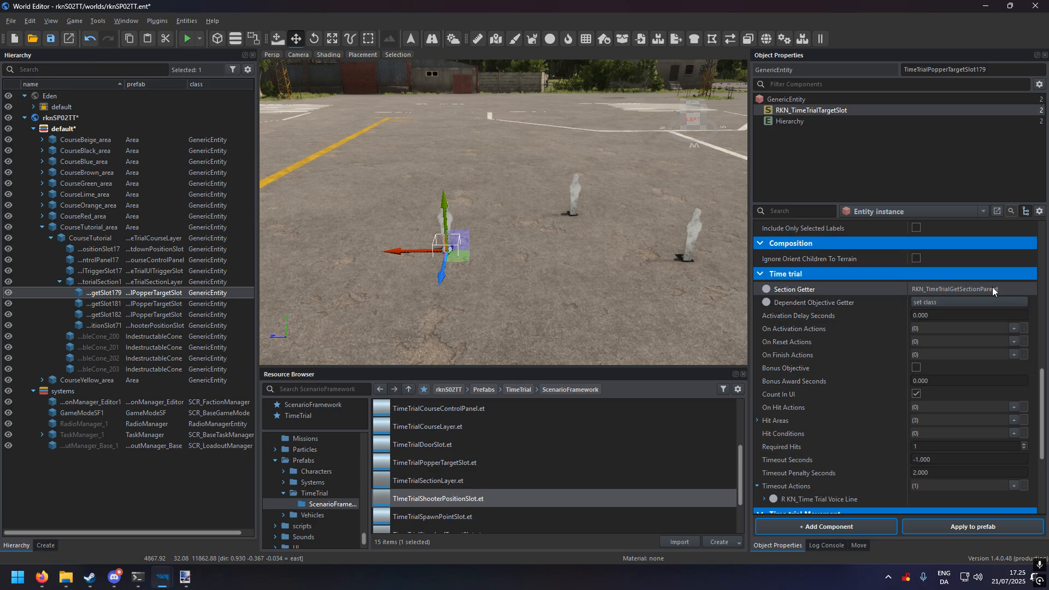
{"action": "mouse_move", "coordinate": [952, 289]}
{"action": "left_click", "coordinate": [100, 282]}
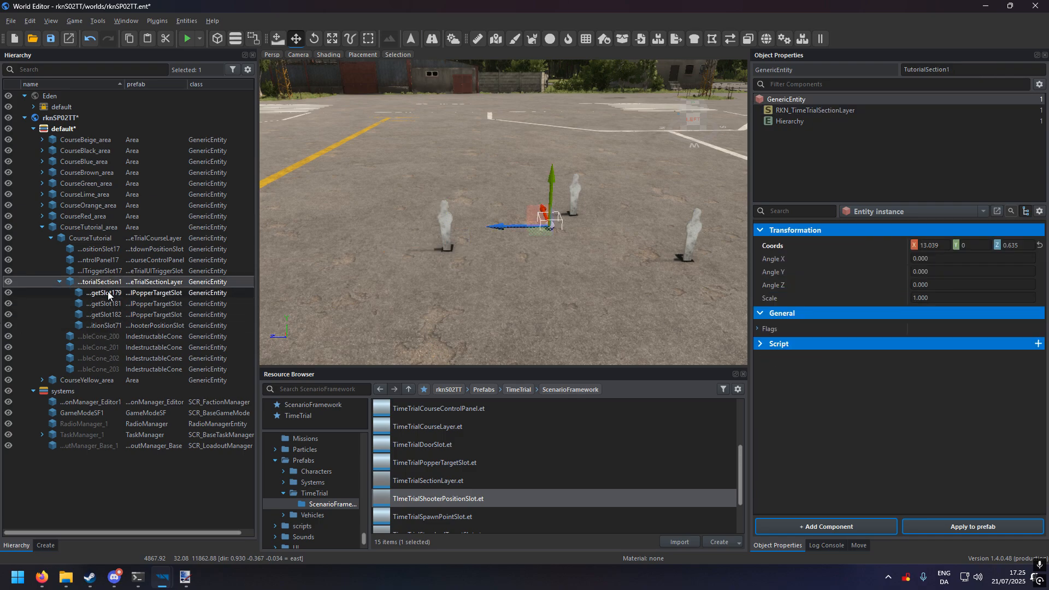
{"action": "left_click", "coordinate": [111, 293]}
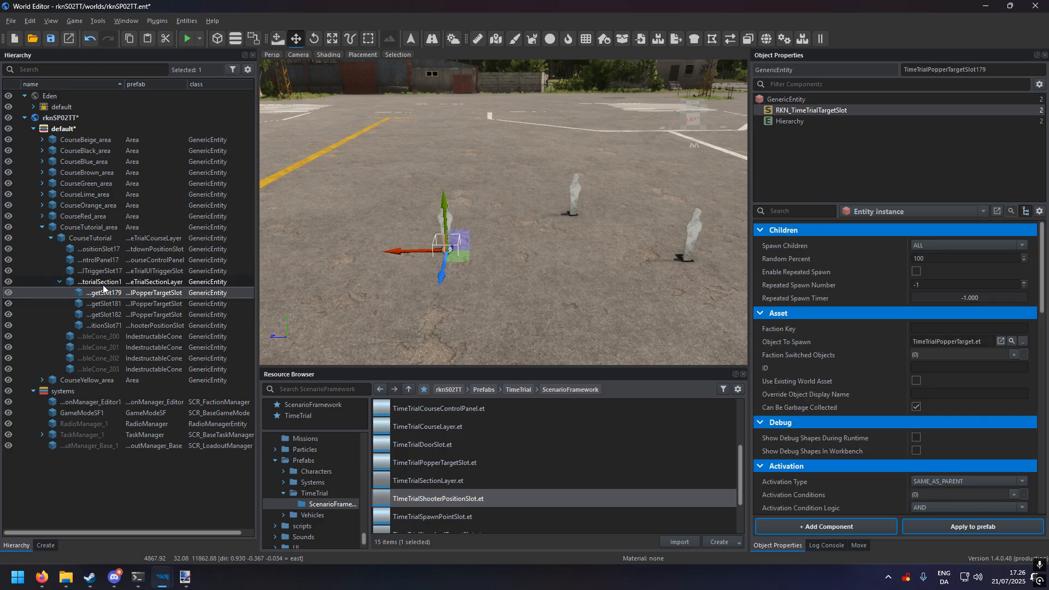
{"action": "left_click", "coordinate": [101, 283]}
{"action": "left_click", "coordinate": [112, 293]}
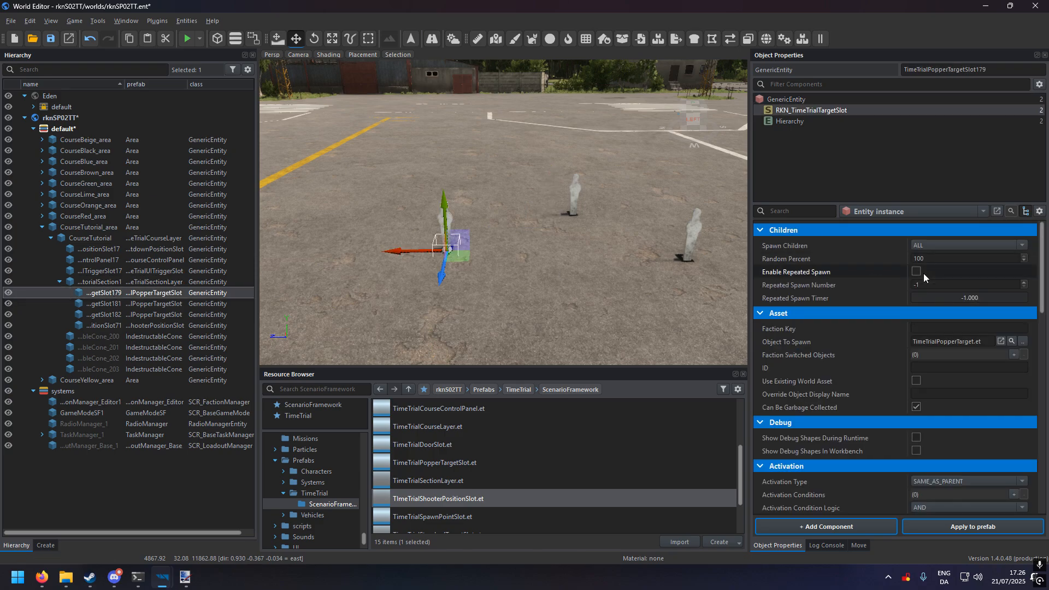
- Examine the Dependent Objective Getter among the first popper target slot's Time trial settings
{"action": "scroll", "coordinate": [897, 316], "scroll_direction": "down", "scroll_amount": 5}
{"action": "scroll", "coordinate": [857, 333], "scroll_direction": "down", "scroll_amount": 8}
{"action": "scroll", "coordinate": [842, 340], "scroll_direction": "up", "scroll_amount": 4}
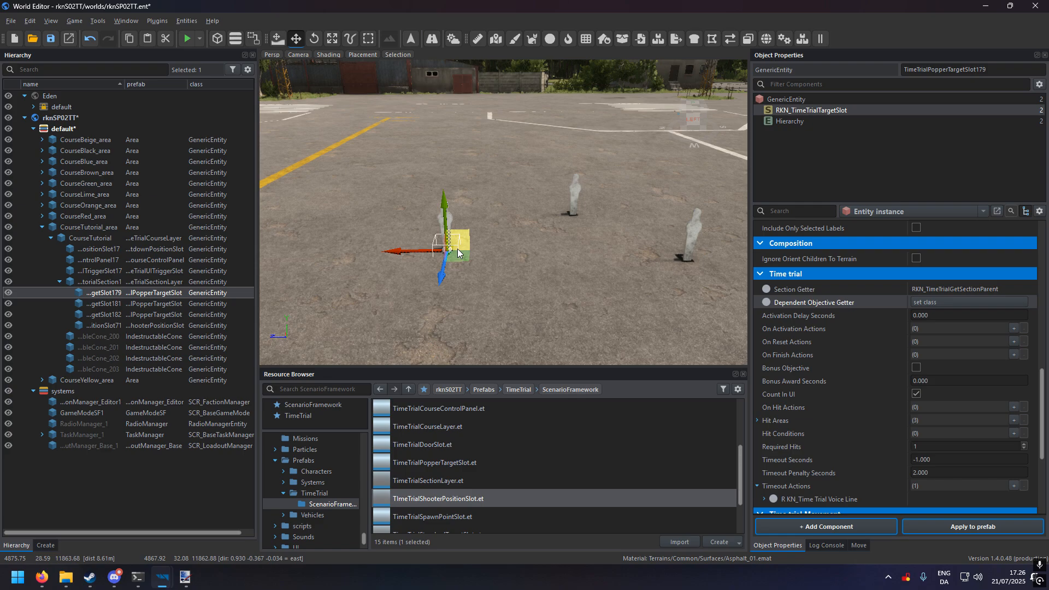
{"action": "left_click", "coordinate": [92, 281]}
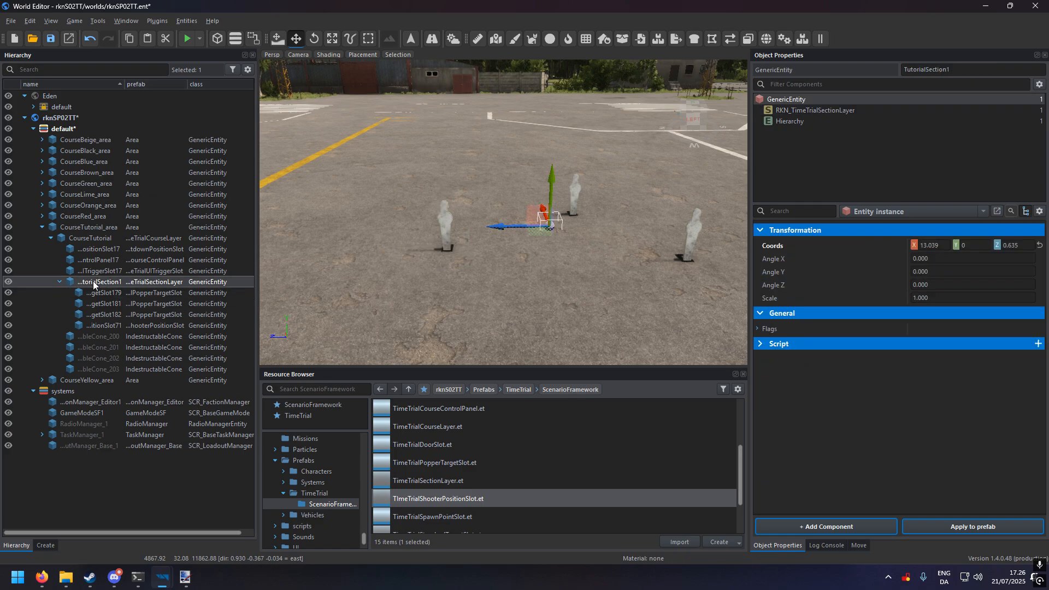
{"action": "left_click", "coordinate": [106, 293]}
{"action": "right_click_drag", "start_coordinate": [520, 269], "coordinate": [582, 309]}
{"action": "scroll", "coordinate": [843, 392], "scroll_direction": "down", "scroll_amount": 6}
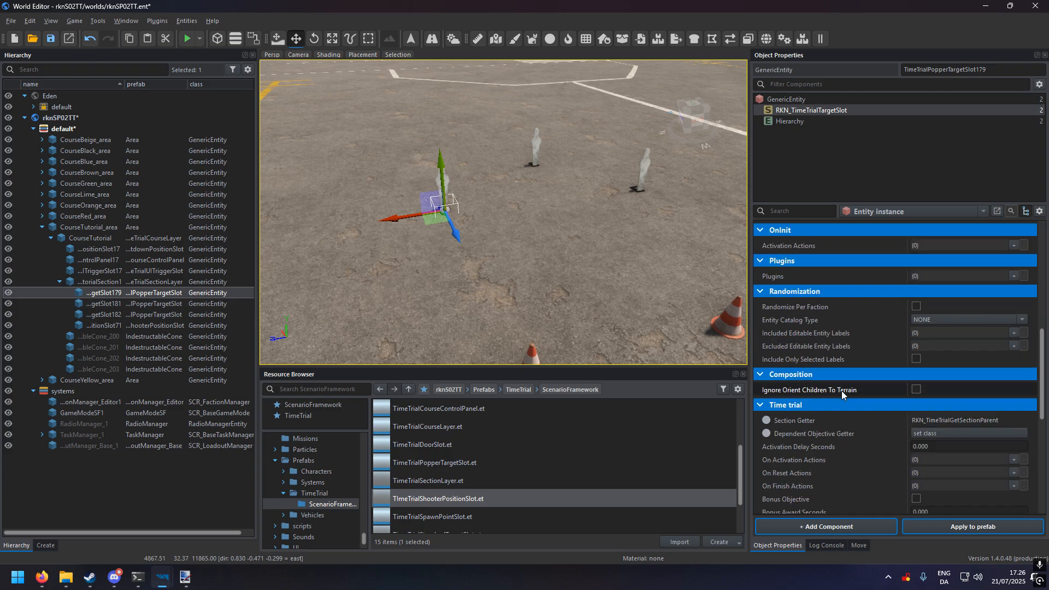
{"action": "scroll", "coordinate": [841, 391], "scroll_direction": "down", "scroll_amount": 6}
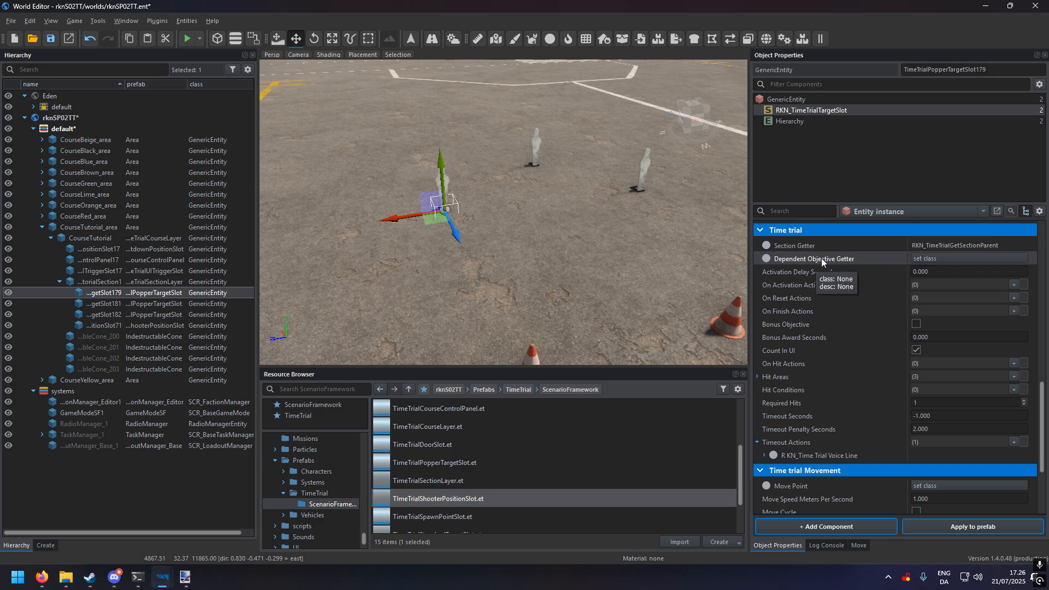
- Inspect the shooter position slot between the cones, including its entity name, and its placement relative to the first popper target
{"action": "right_click_drag", "start_coordinate": [562, 280], "coordinate": [580, 295]}
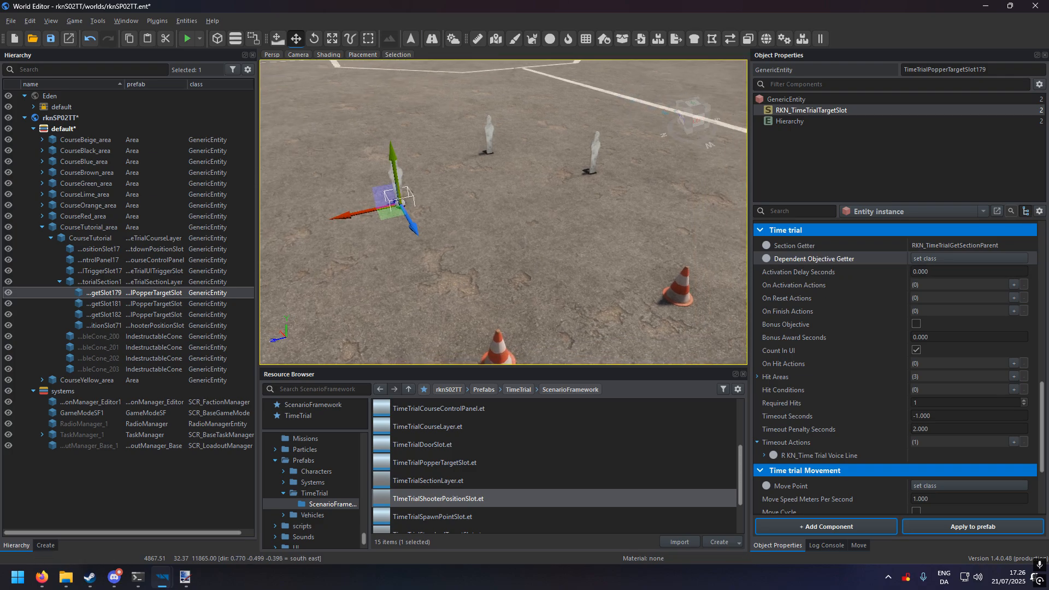
{"action": "key", "text": "s"}
{"action": "right_click_drag", "start_coordinate": [690, 291], "coordinate": [664, 301]}
{"action": "key", "text": "d"}
{"action": "key", "text": "w"}
{"action": "key", "text": "s"}
{"action": "key", "text": "a"}
{"action": "left_click", "coordinate": [534, 268]}
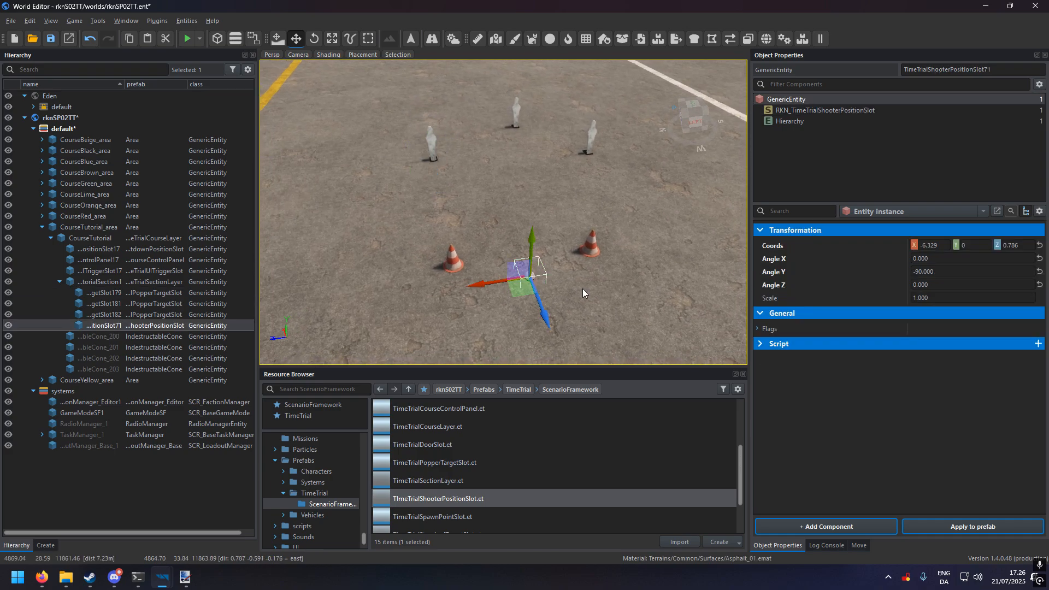
{"action": "key", "text": "w"}
{"action": "right_click_drag", "start_coordinate": [583, 293], "coordinate": [579, 287]}
{"action": "left_click", "coordinate": [429, 167]}
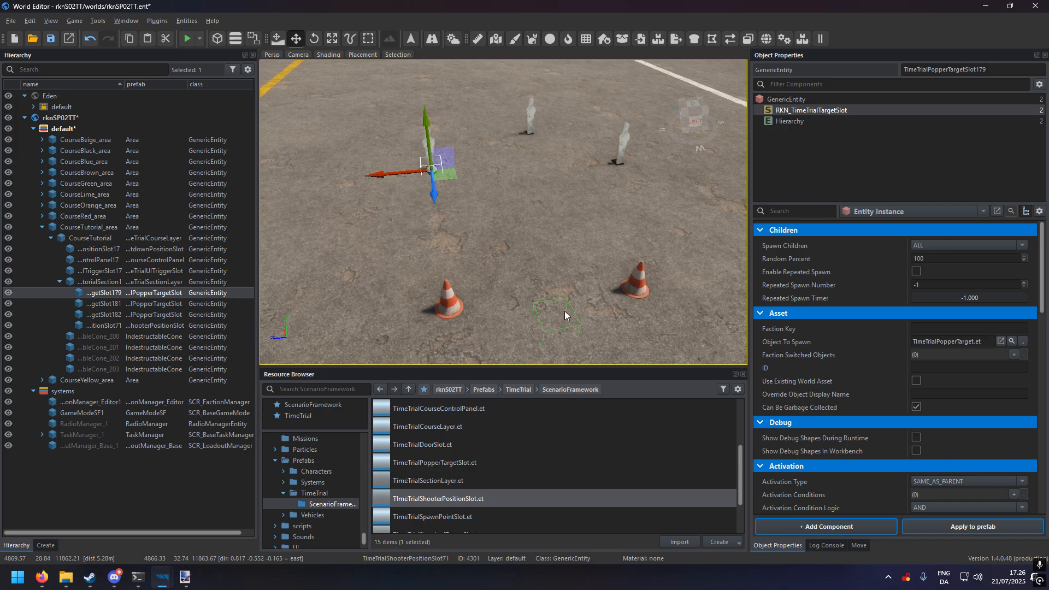
{"action": "left_click", "coordinate": [556, 327]}
{"action": "key", "text": "a"}
{"action": "mouse_move", "coordinate": [469, 304]}
{"action": "right_mouse_down"}
{"action": "mouse_move", "coordinate": [487, 322]}
{"action": "mouse_move", "coordinate": [500, 311]}
{"action": "mouse_move", "coordinate": [480, 306]}
{"action": "right_mouse_up"}
{"action": "key", "text": "s"}
{"action": "key", "text": "d"}
{"action": "key", "text": "w"}
{"action": "key", "text": "s"}
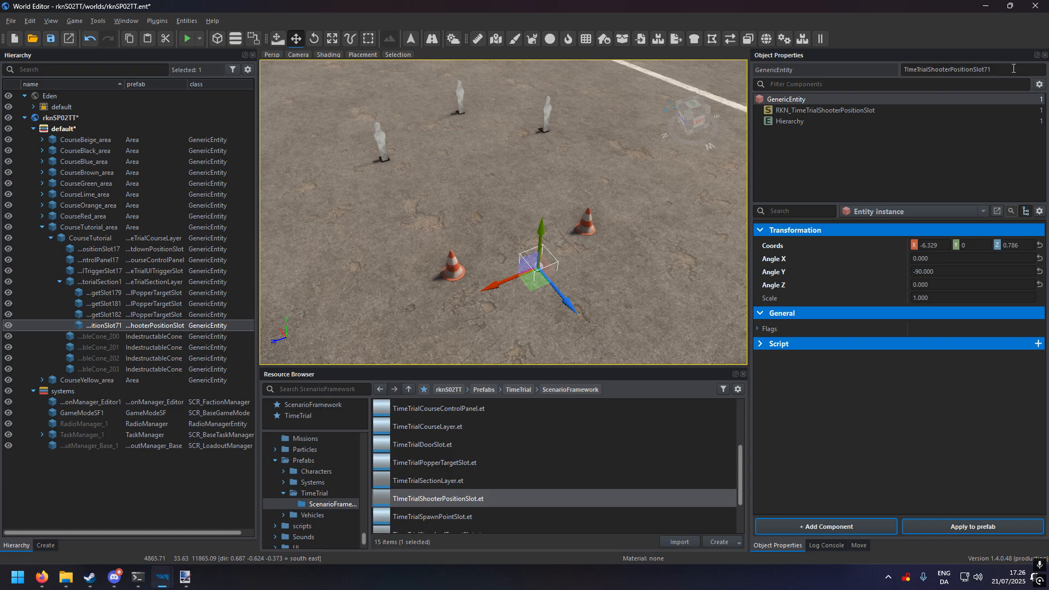
{"action": "left_click_drag", "start_coordinate": [1013, 68], "coordinate": [836, 73]}
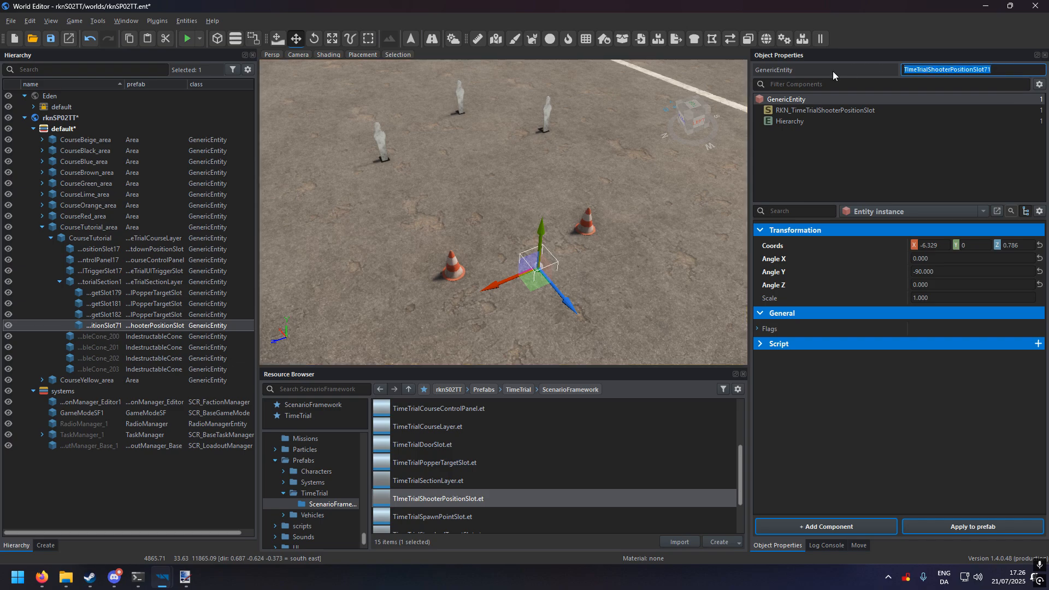
- Set the first popper target slot's Dependent Objective Getter to RKN_TimeTrialGetShooterPosition
{"action": "left_click", "coordinate": [384, 162]}
{"action": "scroll", "coordinate": [877, 343], "scroll_direction": "down", "scroll_amount": 10}
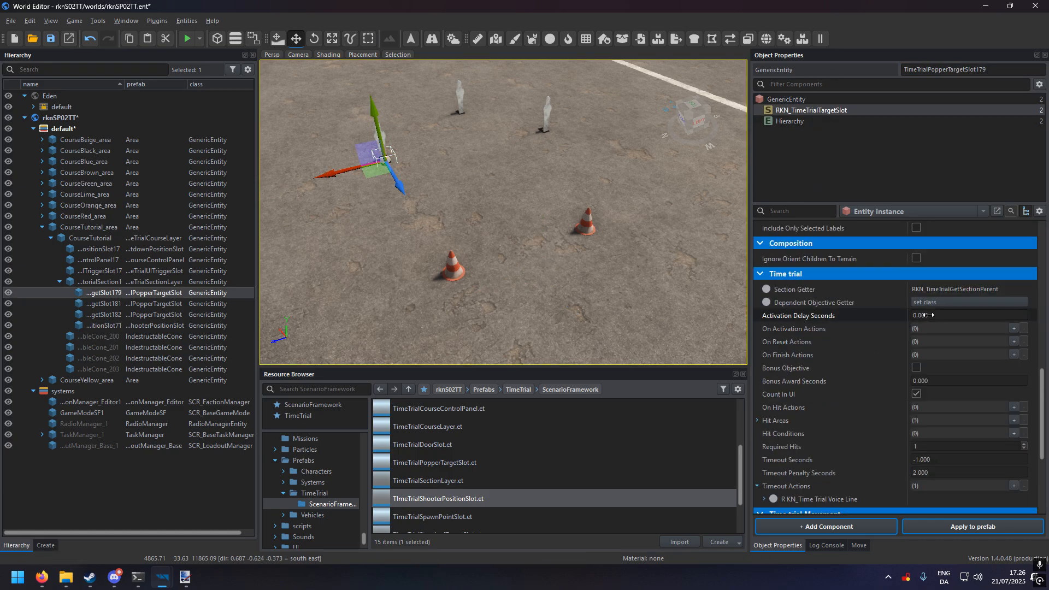
{"action": "left_click", "coordinate": [939, 303]}
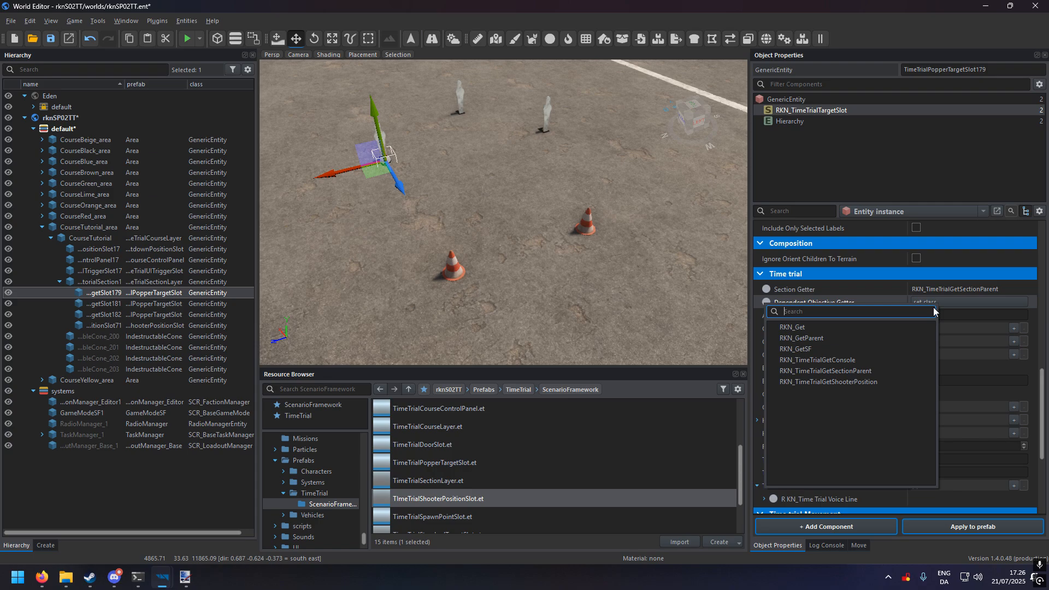
{"action": "left_click", "coordinate": [838, 382]}
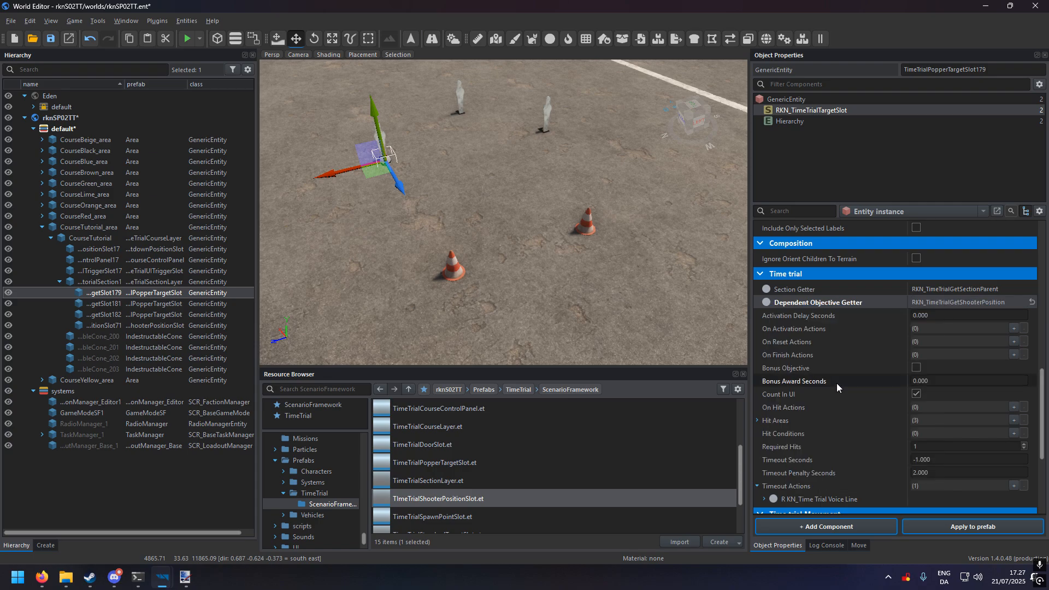
- Review how the first popper target's Dependent Objective Getter relates to the shooter position slot under TutorialSection1
{"action": "left_click", "coordinate": [549, 268]}
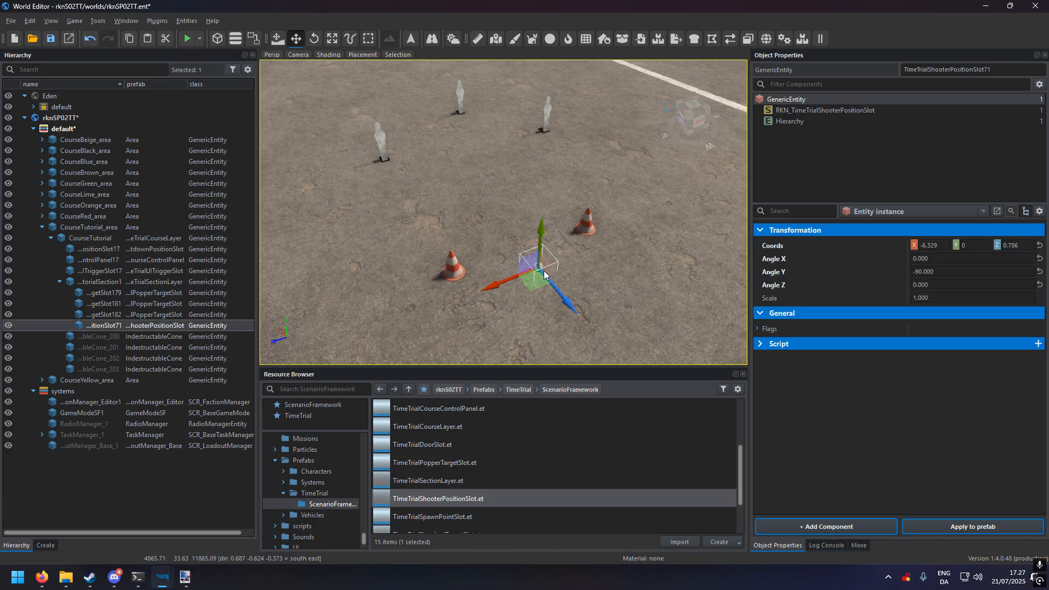
{"action": "left_click", "coordinate": [394, 153]}
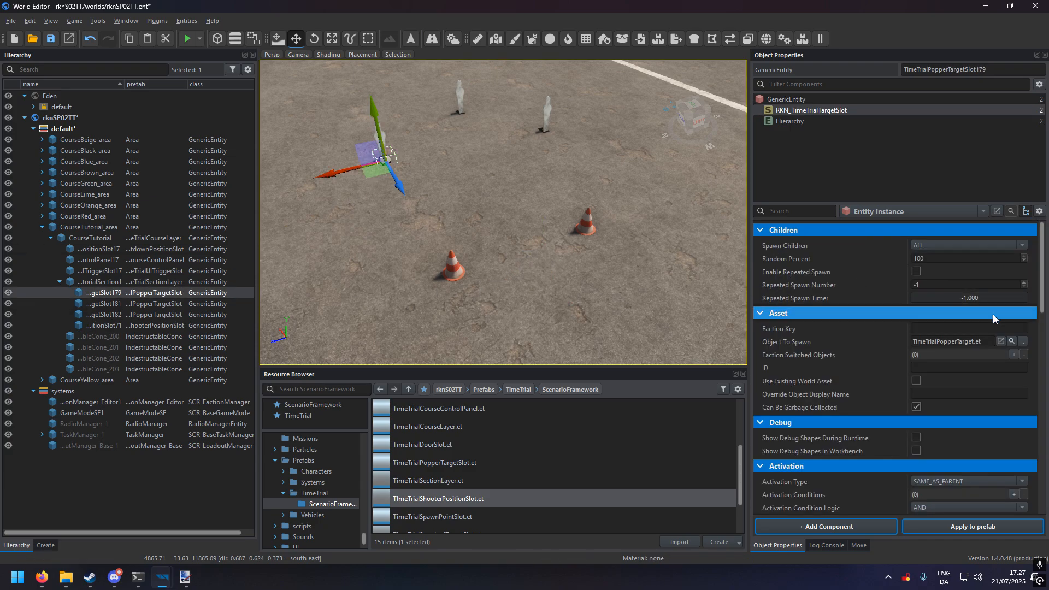
{"action": "scroll", "coordinate": [766, 386], "scroll_direction": "down", "scroll_amount": 10}
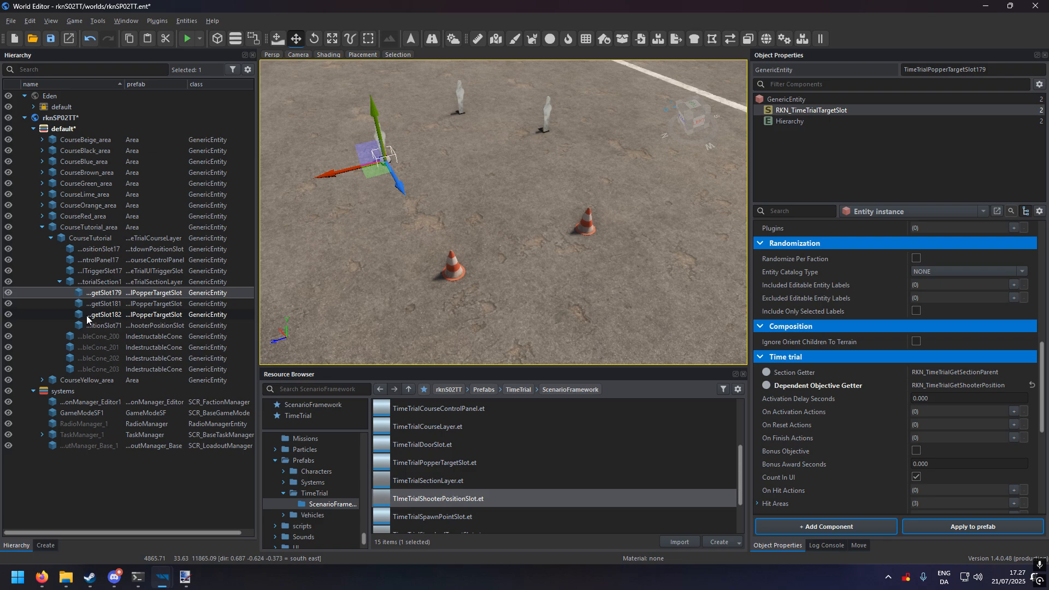
{"action": "left_click", "coordinate": [109, 326]}
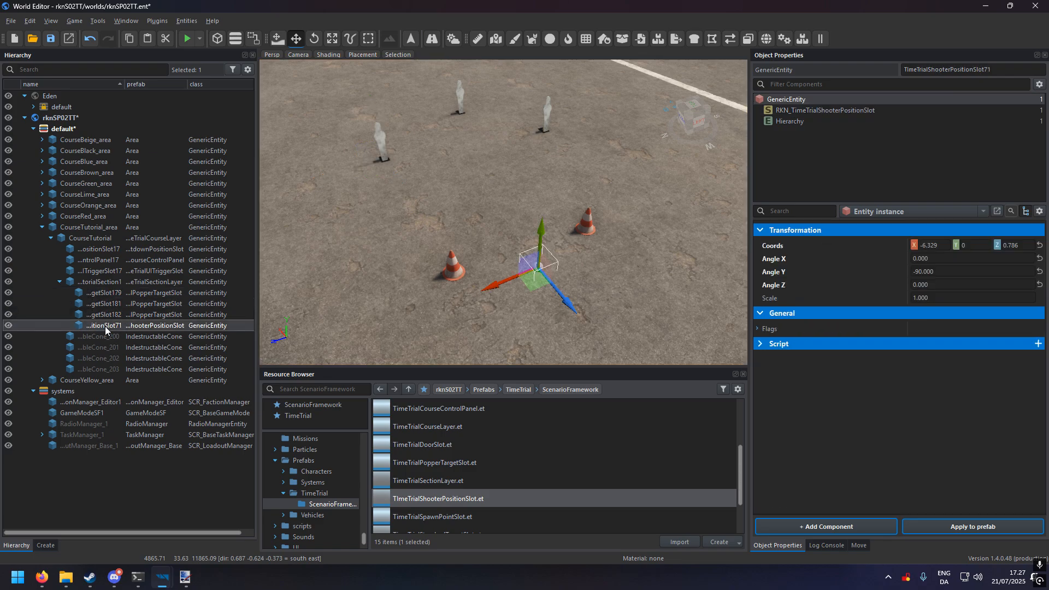
{"action": "left_click", "coordinate": [109, 282]}
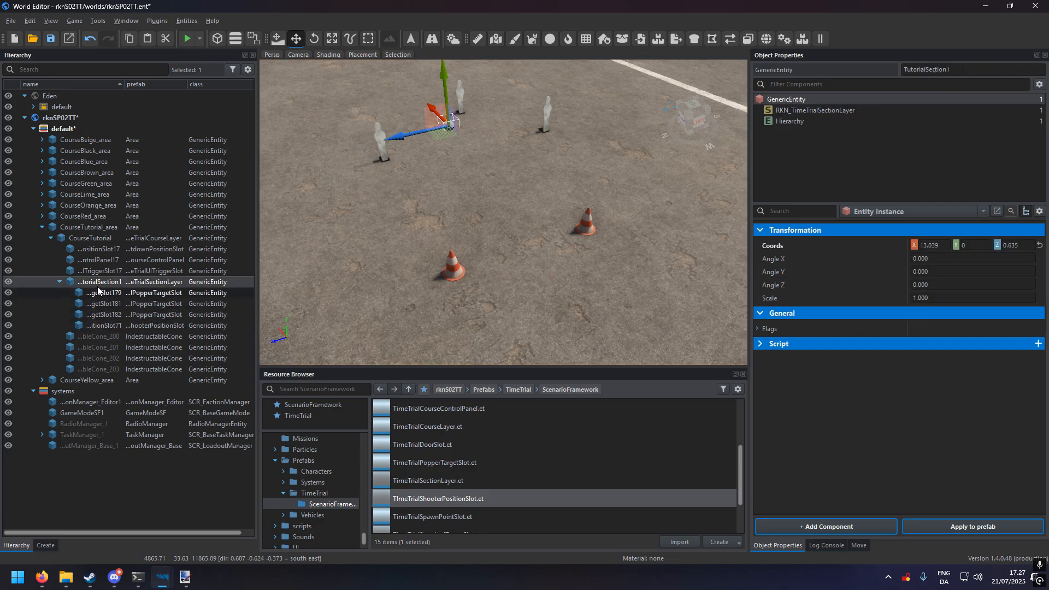
{"action": "left_click", "coordinate": [107, 326]}
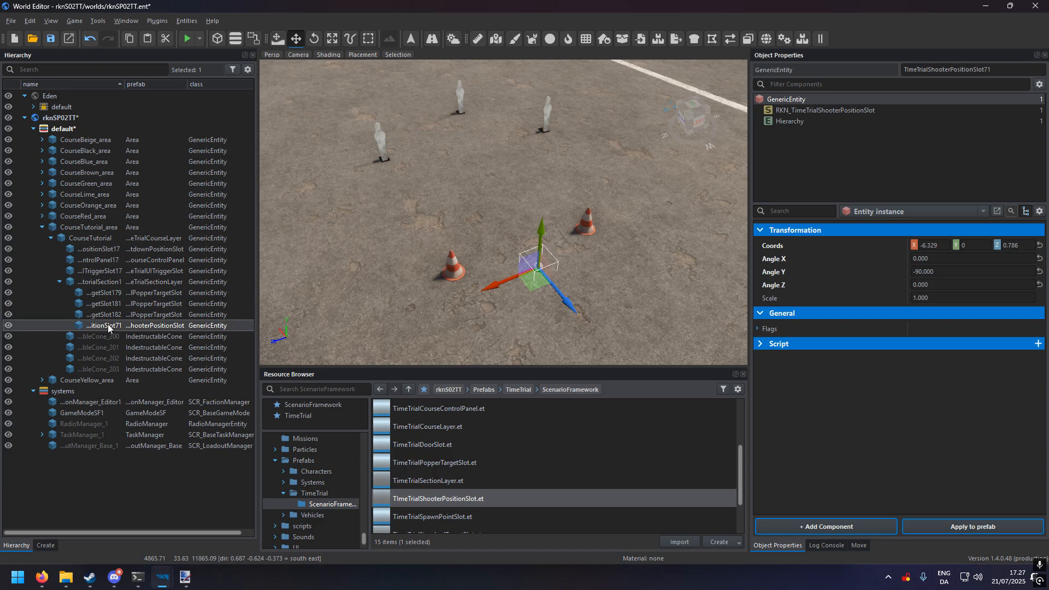
{"action": "left_click", "coordinate": [385, 160]}
{"action": "scroll", "coordinate": [852, 377], "scroll_direction": "down", "scroll_amount": 15}
{"action": "scroll", "coordinate": [867, 332], "scroll_direction": "up", "scroll_amount": 3}
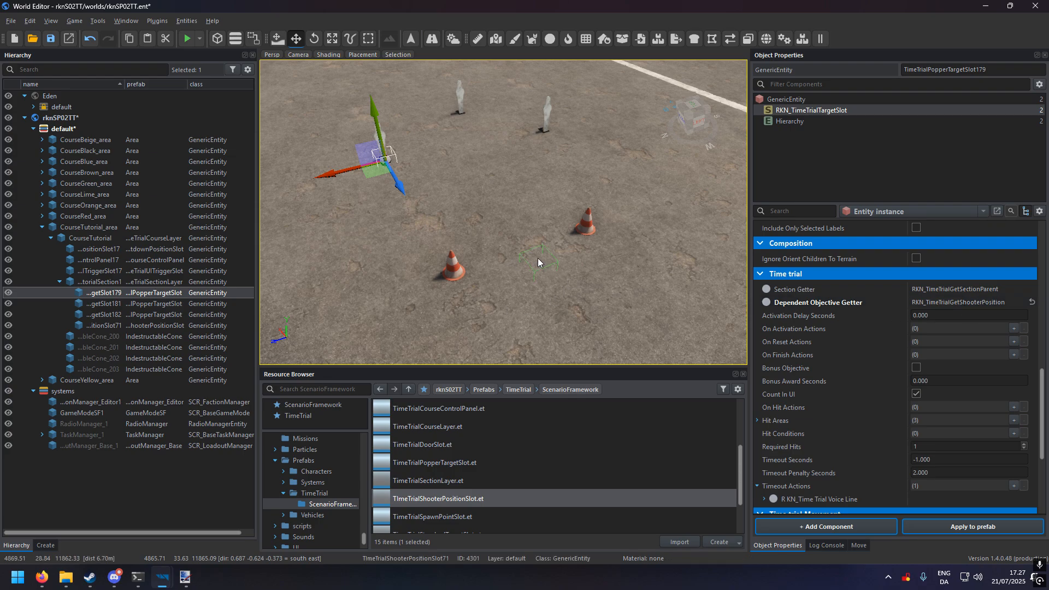
{"action": "left_click", "coordinate": [557, 268]}
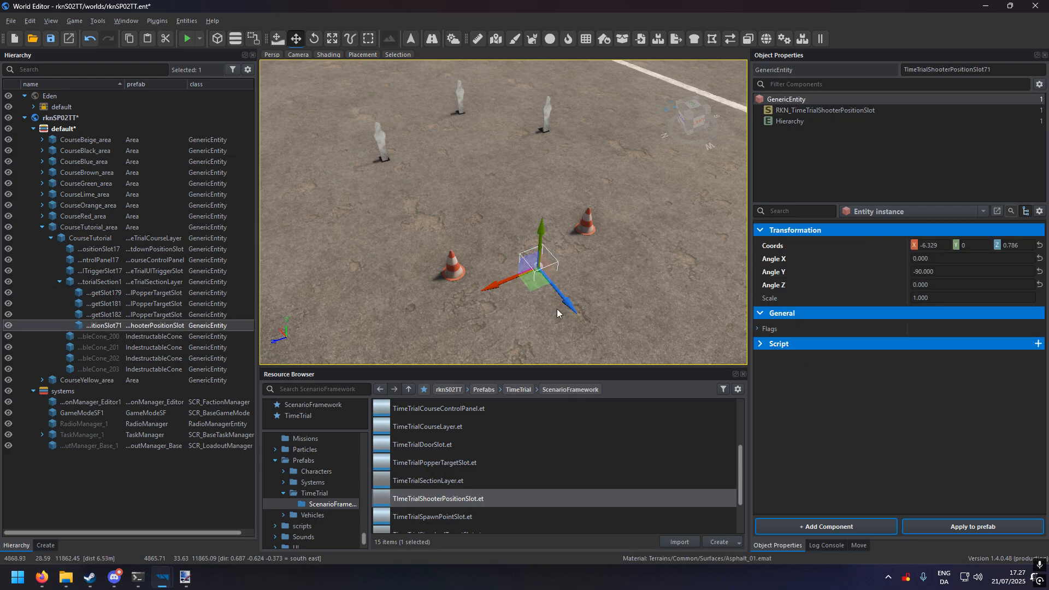
- Rename the first popper target slot as TutorialSection1Target1 and copy that name
{"action": "right_click_drag", "start_coordinate": [571, 323], "coordinate": [481, 315]}
{"action": "key", "text": "d"}
{"action": "key", "text": "w"}
{"action": "key", "text": "s"}
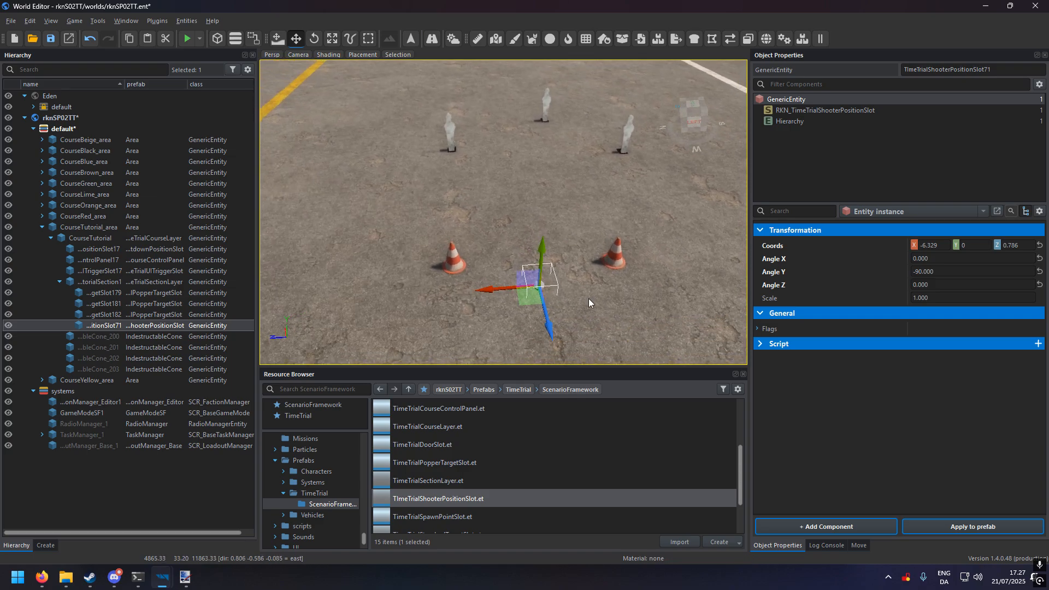
{"action": "left_click", "coordinate": [543, 121]}
{"action": "left_click", "coordinate": [461, 143]}
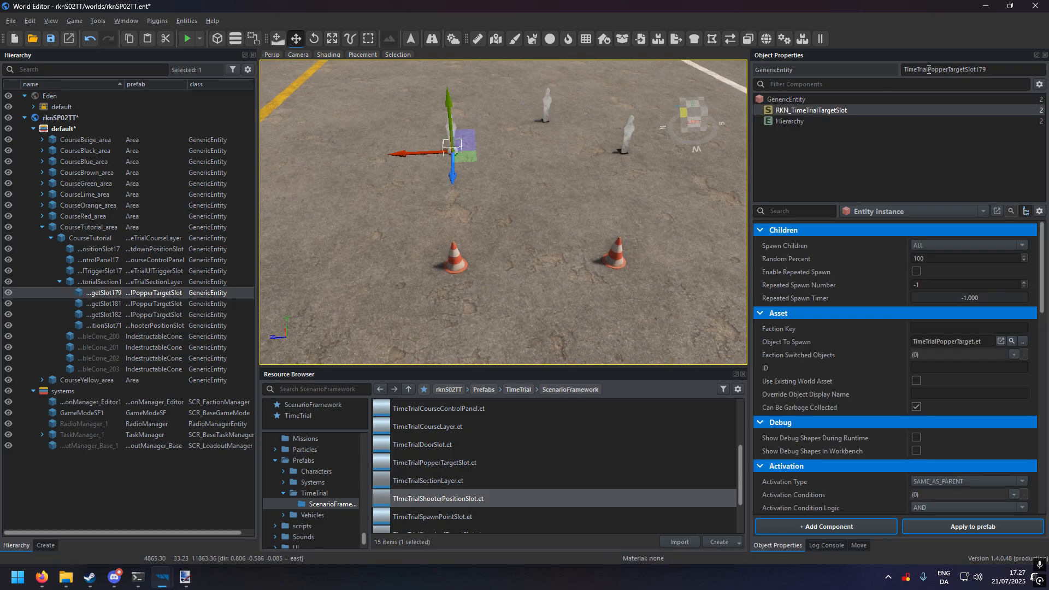
{"action": "double_click", "coordinate": [1012, 71]}
{"action": "type", "text": "Tu"}
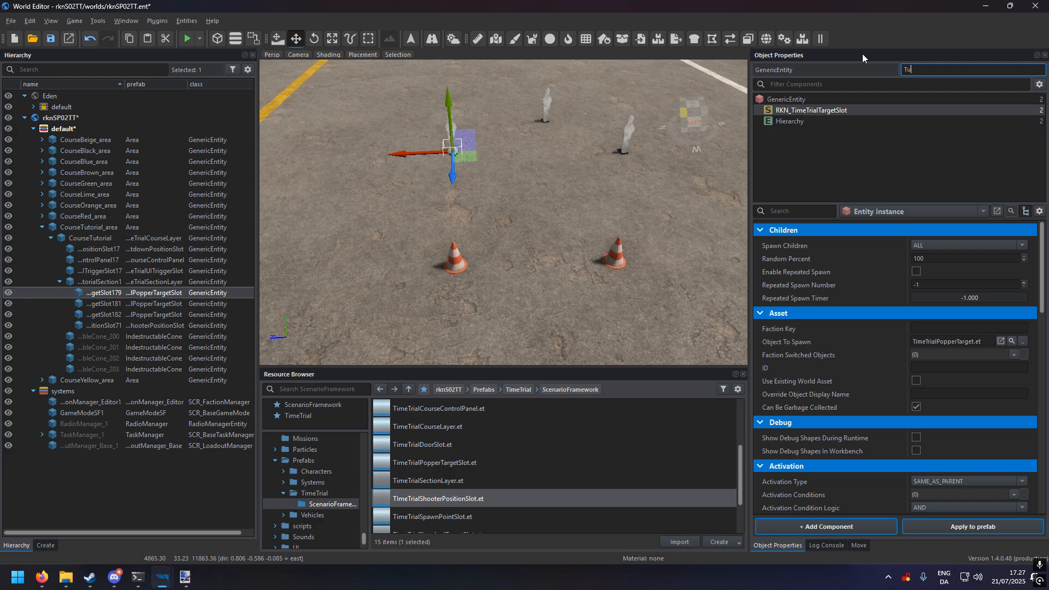
{"action": "type", "text": "torialSection1Target1"}
{"action": "key", "text": "Return"}
{"action": "key", "text": "ctrl+c"}
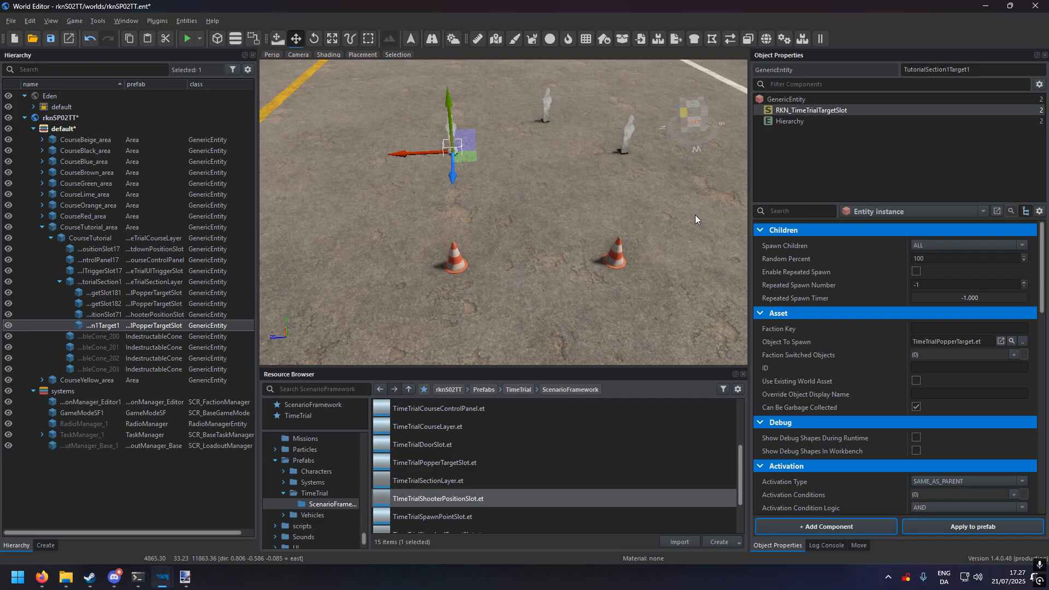
- Set popper target slot 182's Dependent Objective Getter to RKN_GetSF, using SCR_ScenarioFrameworkGetEntityByName with Entity Name TutorialSection1Target1
{"action": "left_click", "coordinate": [614, 143]}
{"action": "scroll", "coordinate": [885, 374], "scroll_direction": "down", "scroll_amount": 5}
{"action": "scroll", "coordinate": [884, 373], "scroll_direction": "down", "scroll_amount": 6}
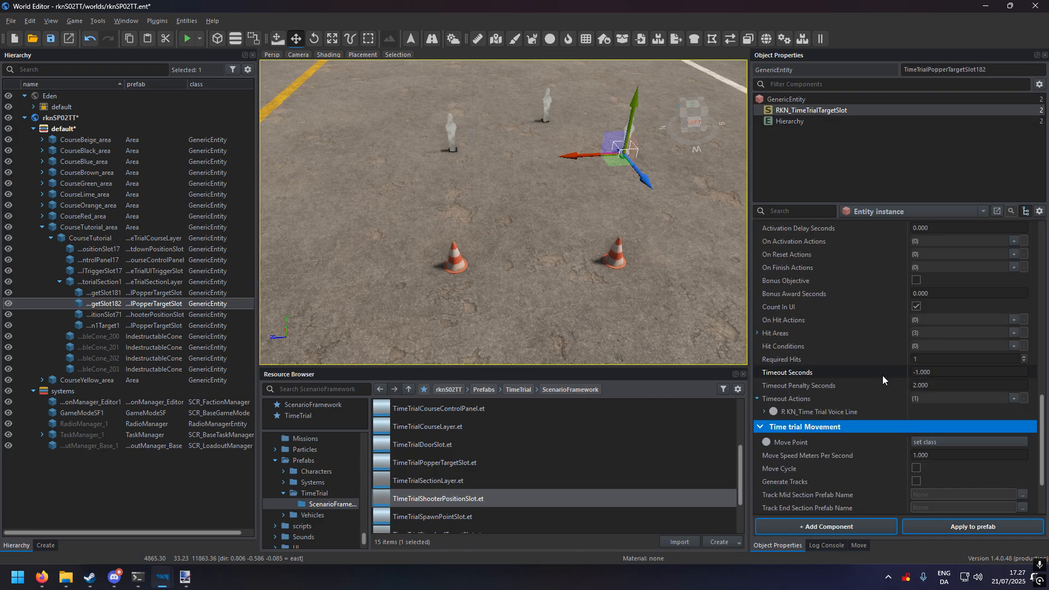
{"action": "left_click", "coordinate": [938, 260]}
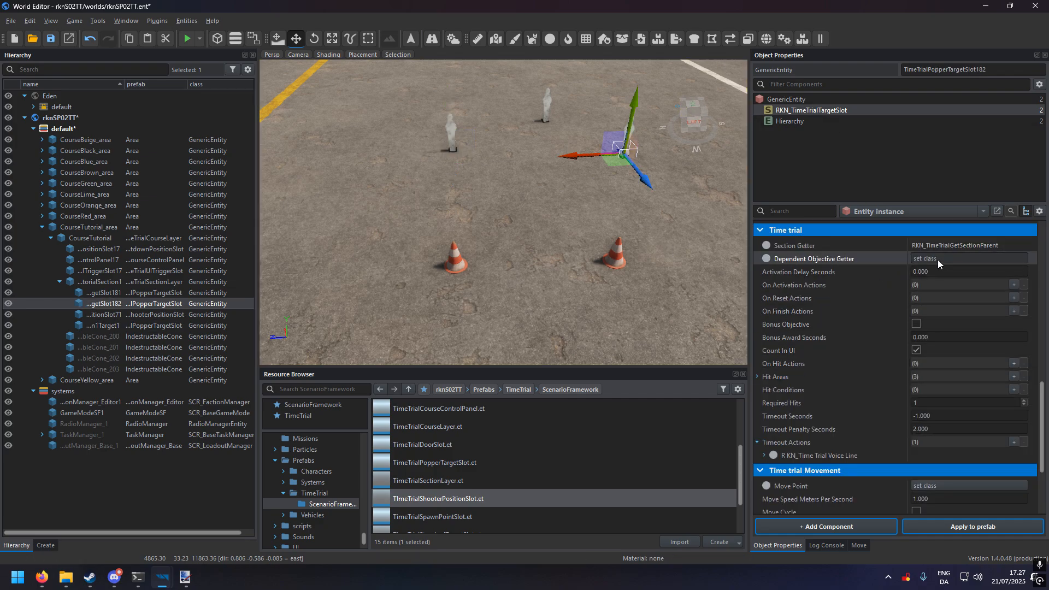
{"action": "left_click", "coordinate": [845, 307]}
{"action": "left_click", "coordinate": [950, 273]}
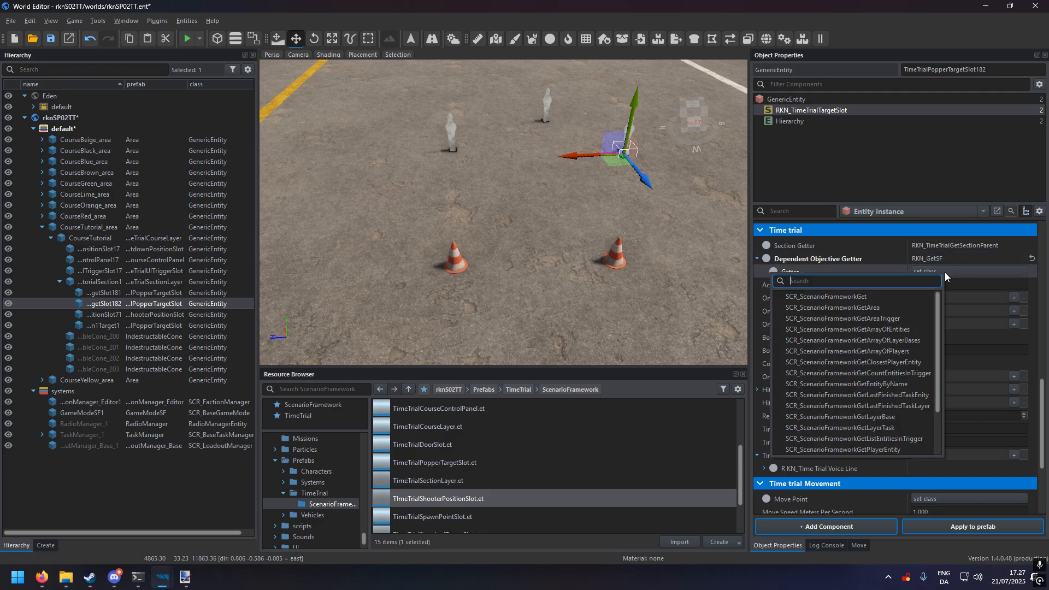
{"action": "left_click", "coordinate": [871, 385]}
{"action": "left_click", "coordinate": [956, 285]}
{"action": "key", "text": "ctrl+v"}
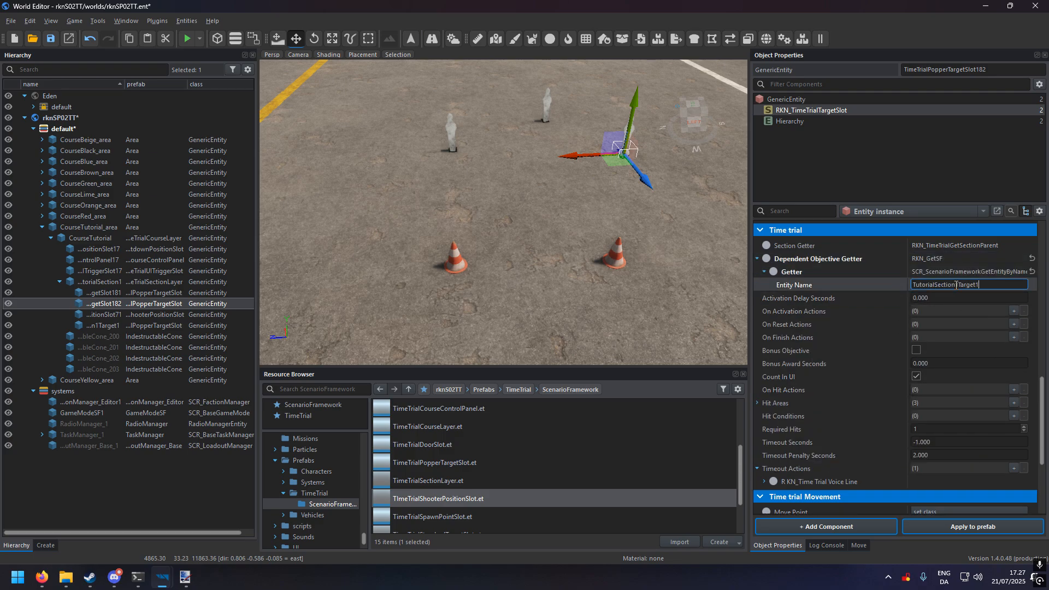
- Confirm TutorialSection1Target1 as popper target slot 182's Entity Name and save the world
{"action": "key", "text": "Return"}
{"action": "right_click_drag", "start_coordinate": [627, 293], "coordinate": [711, 288]}
{"action": "right_click_drag", "start_coordinate": [634, 328], "coordinate": [606, 203]}
{"action": "key", "text": "ctrl+s"}
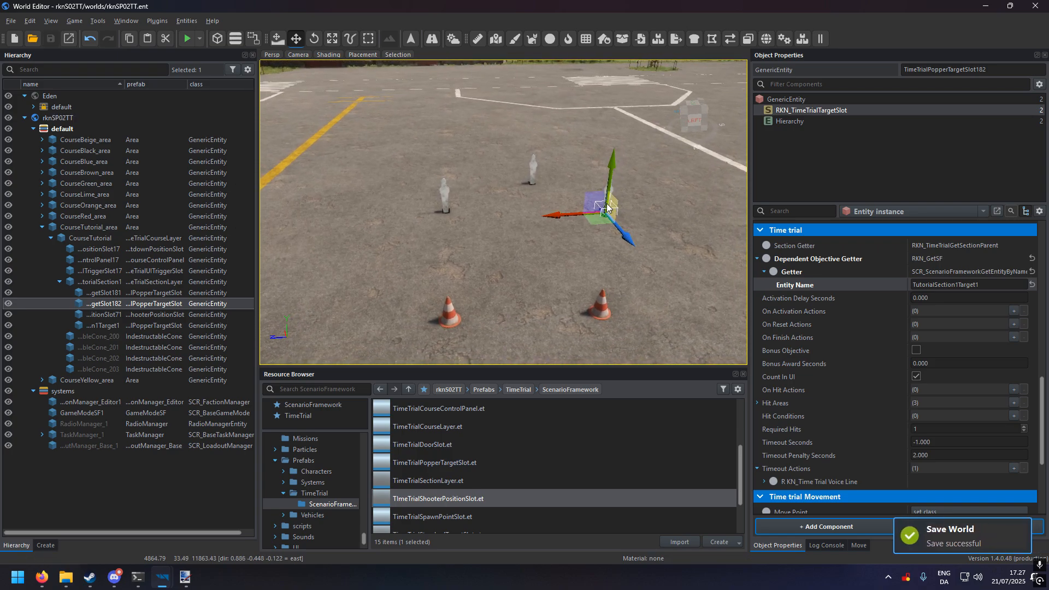
- Examine the Dependent Objective Getters of the three popper targets and their place under TutorialSection1 to trace the activation order
{"action": "left_click", "coordinate": [444, 212]}
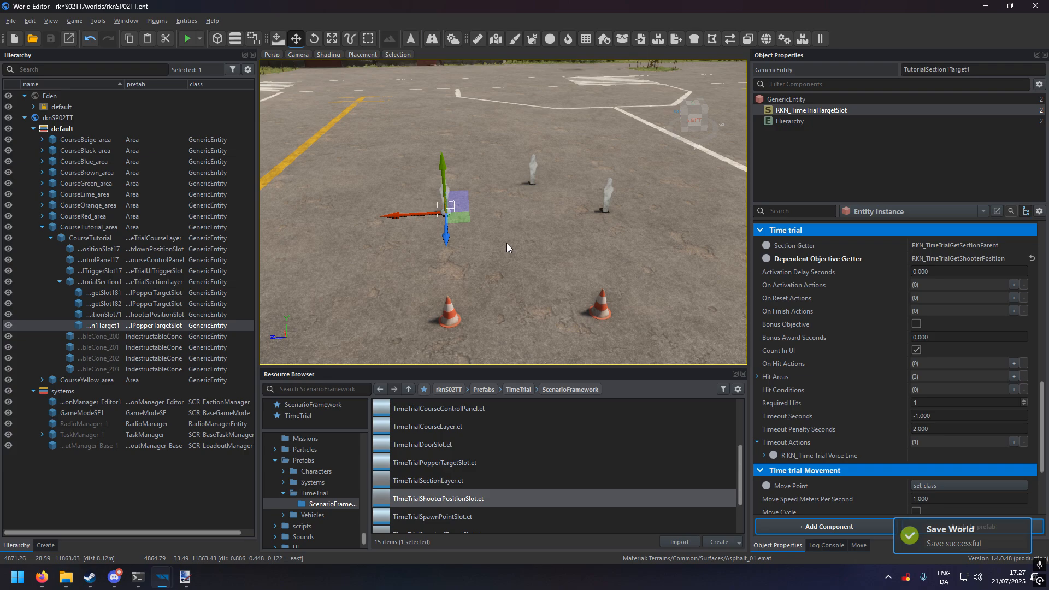
{"action": "left_click", "coordinate": [534, 182]}
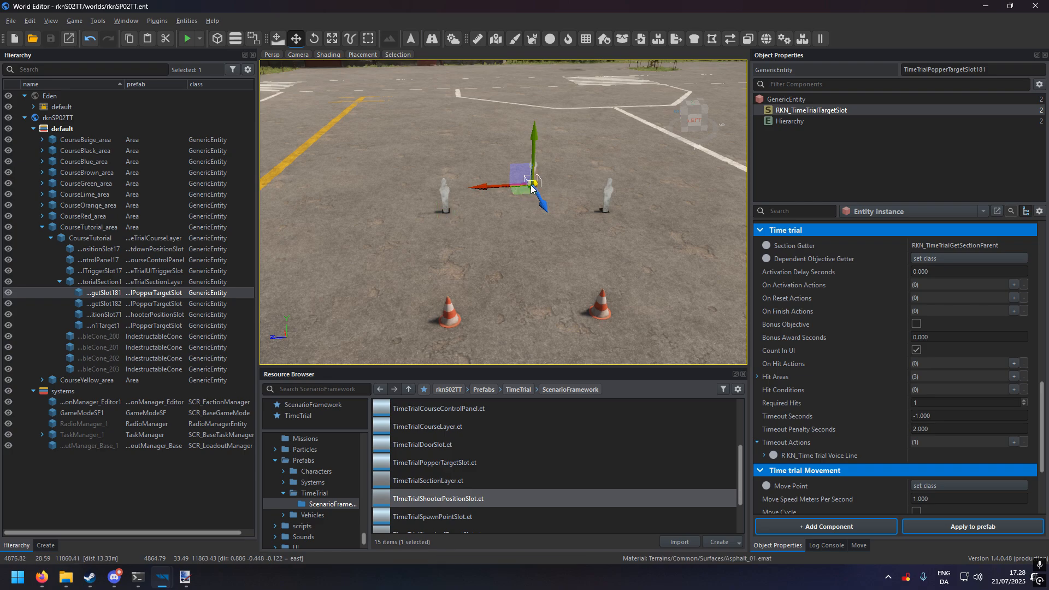
{"action": "right_click_drag", "start_coordinate": [531, 186], "coordinate": [524, 206]}
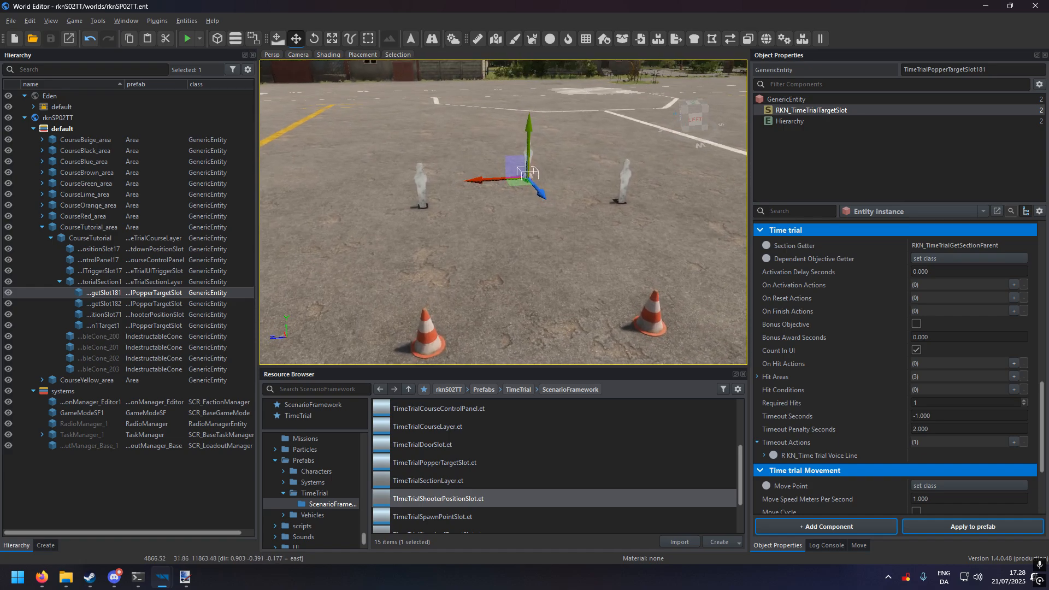
{"action": "left_click", "coordinate": [425, 203]}
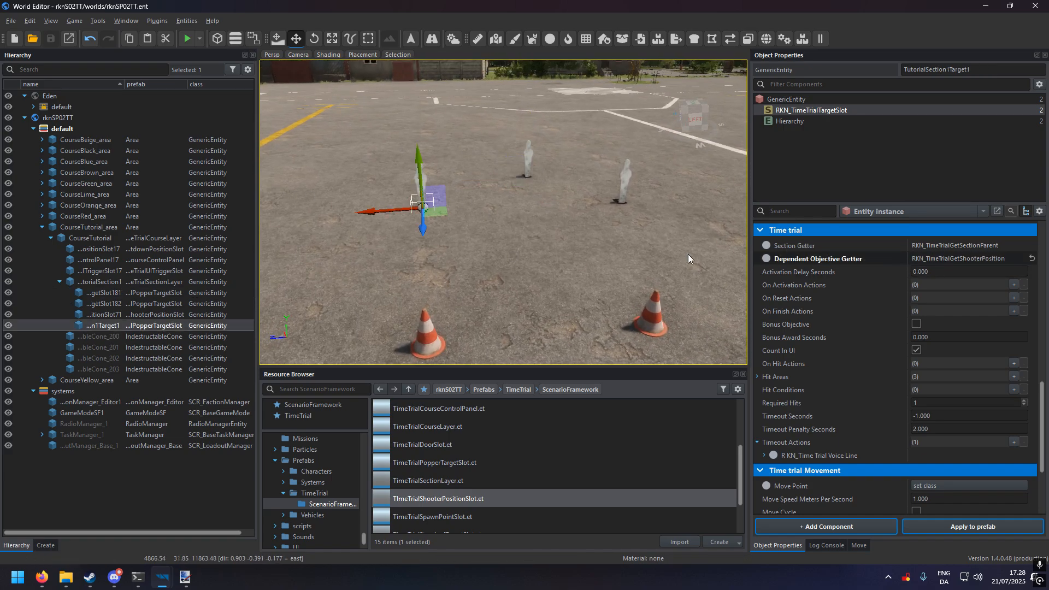
{"action": "right_click_drag", "start_coordinate": [687, 255], "coordinate": [579, 253]}
{"action": "left_click", "coordinate": [599, 219]}
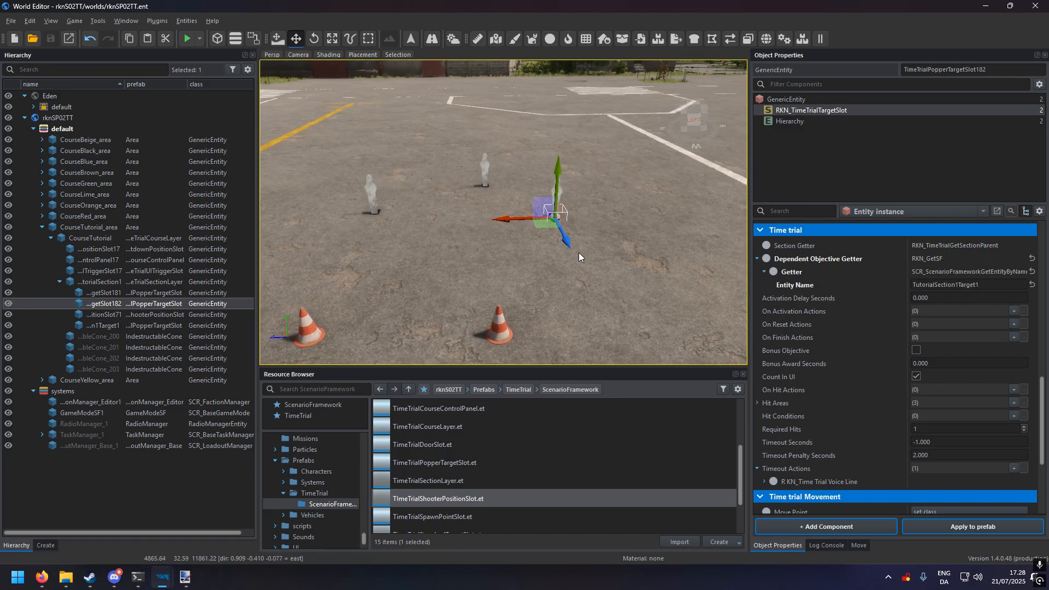
{"action": "left_click", "coordinate": [371, 201]}
{"action": "right_click_drag", "start_coordinate": [442, 267], "coordinate": [436, 292]}
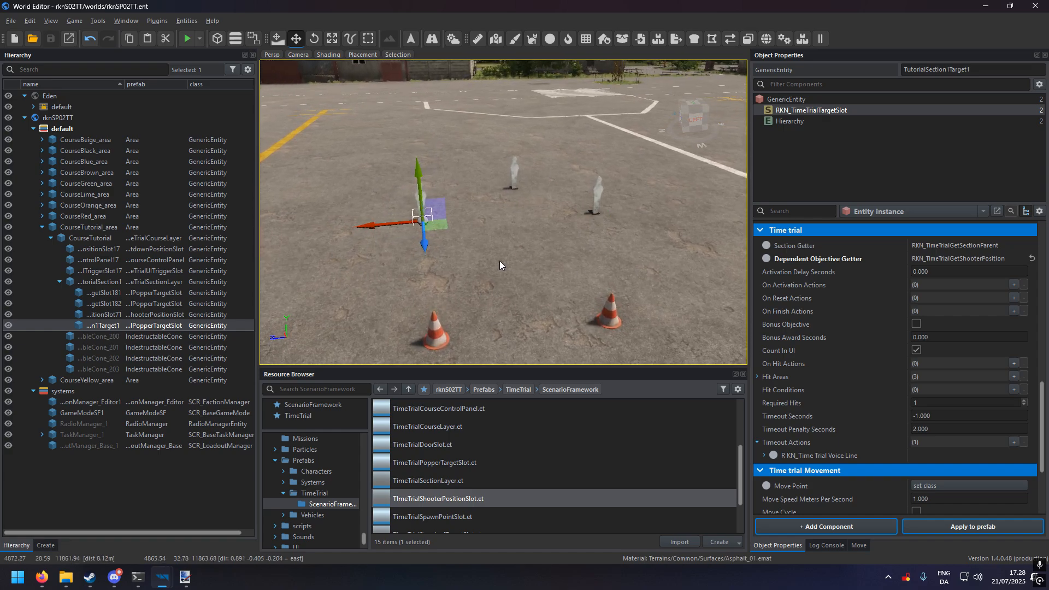
{"action": "right_click_drag", "start_coordinate": [499, 260], "coordinate": [475, 274]}
{"action": "left_click", "coordinate": [111, 281]}
{"action": "key", "text": "w"}
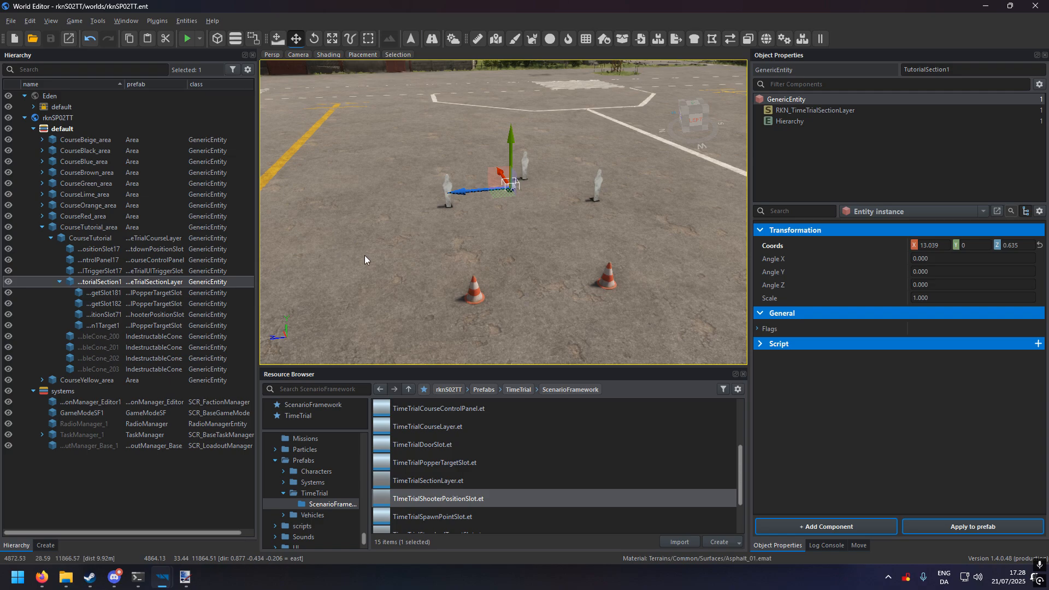
{"action": "mouse_move", "coordinate": [411, 259]}
{"action": "right_mouse_down"}
{"action": "mouse_move", "coordinate": [385, 255]}
{"action": "mouse_move", "coordinate": [422, 263]}
{"action": "mouse_move", "coordinate": [410, 260]}
{"action": "right_mouse_up"}
{"action": "key", "text": "w"}
- Set popper target slot 182's Activation Delay Seconds to 1
{"action": "left_click", "coordinate": [626, 197]}
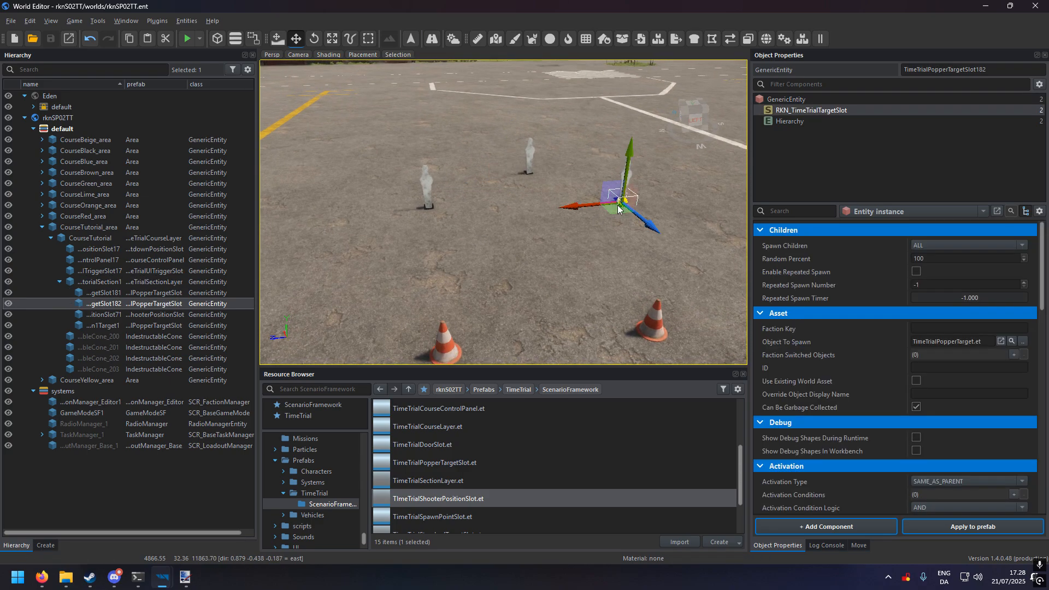
{"action": "scroll", "coordinate": [852, 368], "scroll_direction": "down", "scroll_amount": 10}
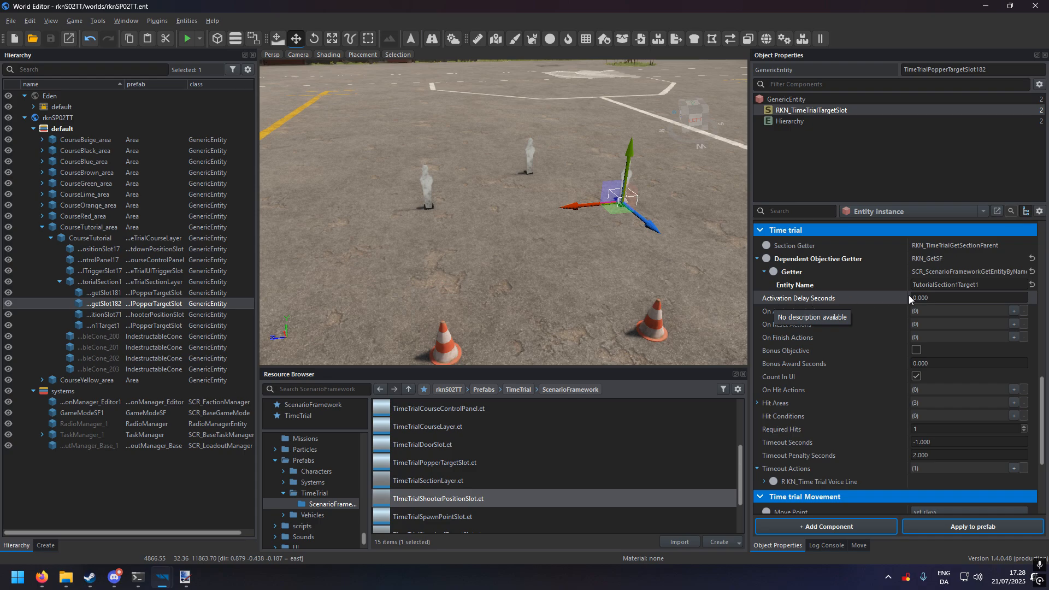
{"action": "left_click", "coordinate": [943, 298]}
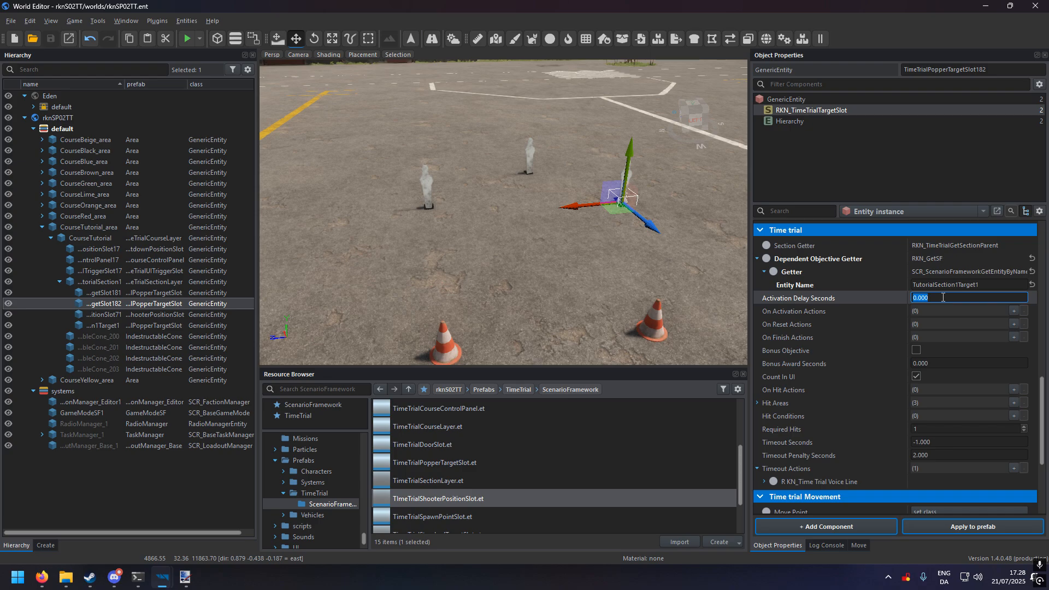
{"action": "type", "text": "1"}
{"action": "key", "text": "Return"}
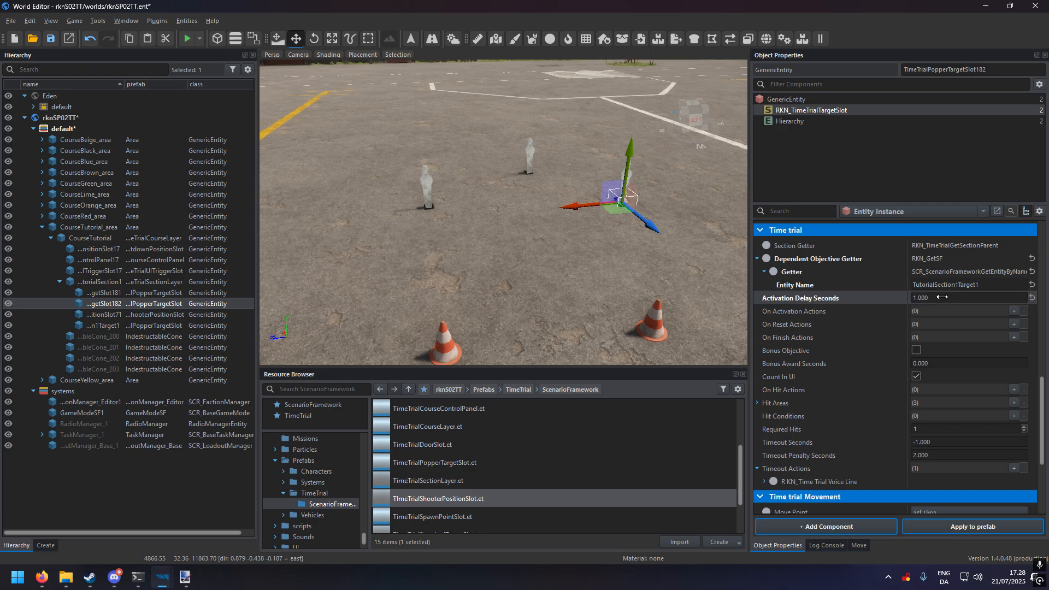
- Compare the activation delay and action settings of TutorialSection1Target1 and popper target slot 182
{"action": "left_click", "coordinate": [431, 204]}
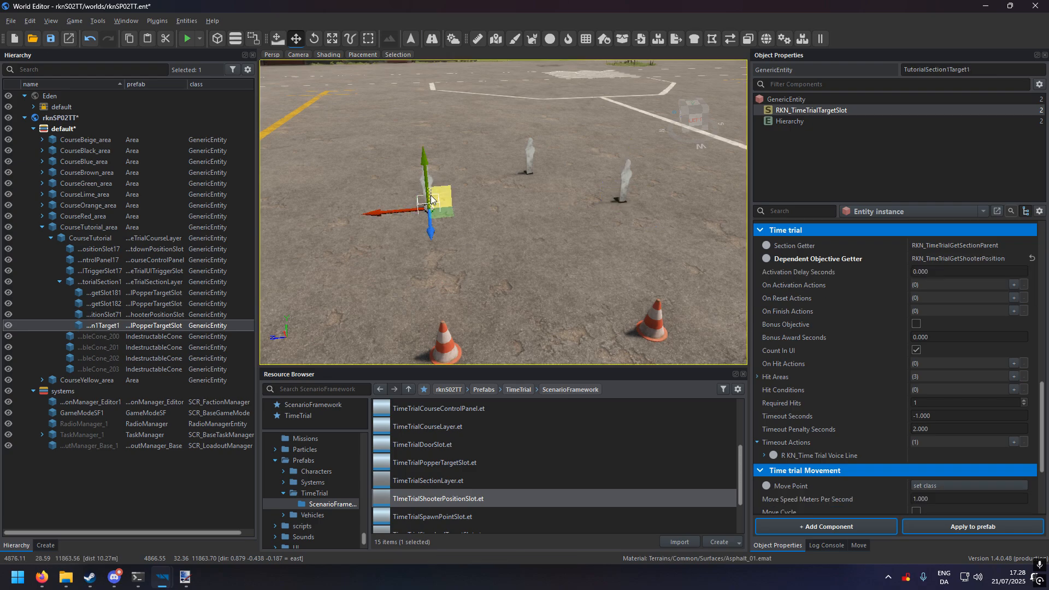
{"action": "left_click", "coordinate": [622, 200]}
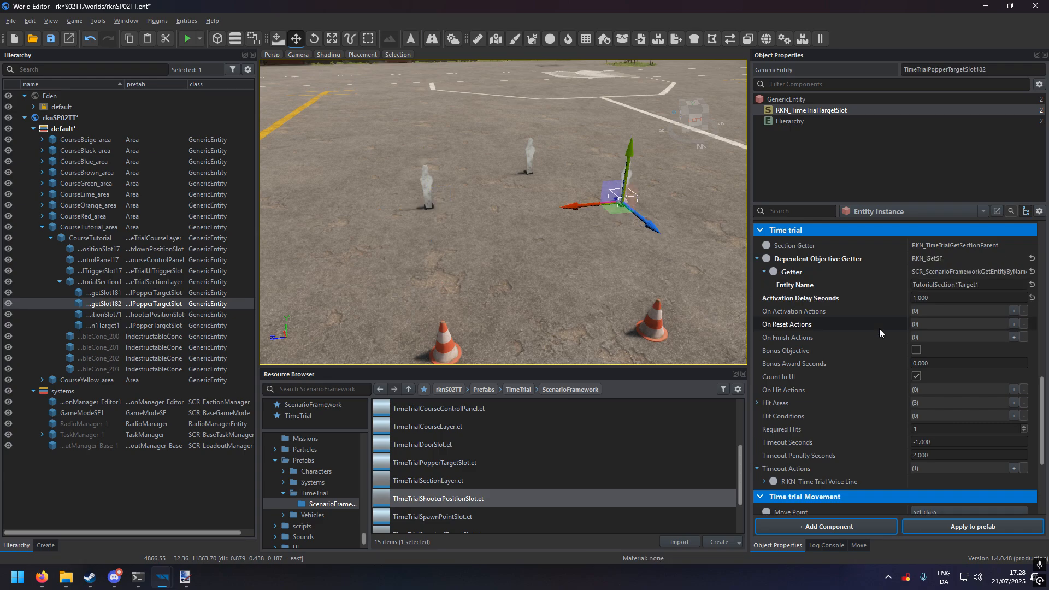
{"action": "left_click", "coordinate": [840, 297]}
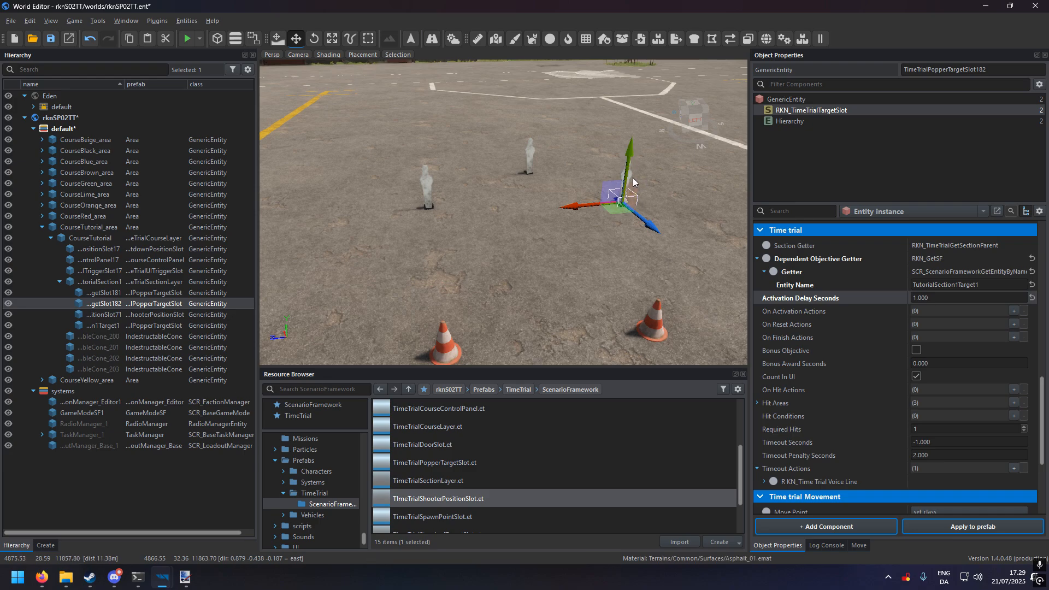
{"action": "right_click_drag", "start_coordinate": [595, 238], "coordinate": [589, 242]}
{"action": "key", "text": "s"}
{"action": "left_click", "coordinate": [819, 315]}
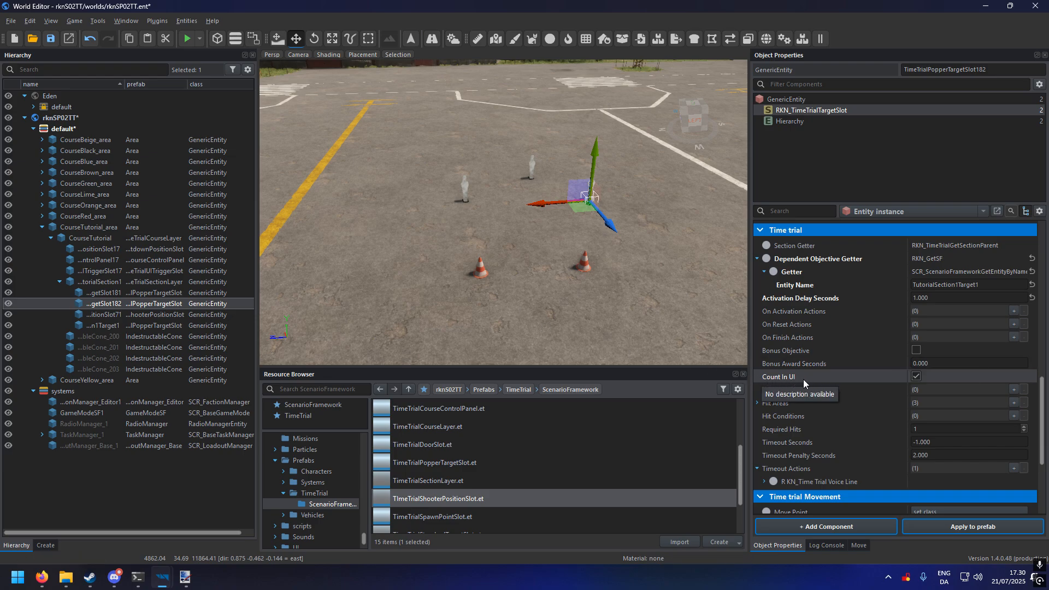
- Review the Time trial and trigger settings of the shooter position slot, including Count In UI
{"action": "left_click", "coordinate": [537, 279]}
{"action": "left_click", "coordinate": [817, 110]}
{"action": "scroll", "coordinate": [852, 385], "scroll_direction": "down", "scroll_amount": 10}
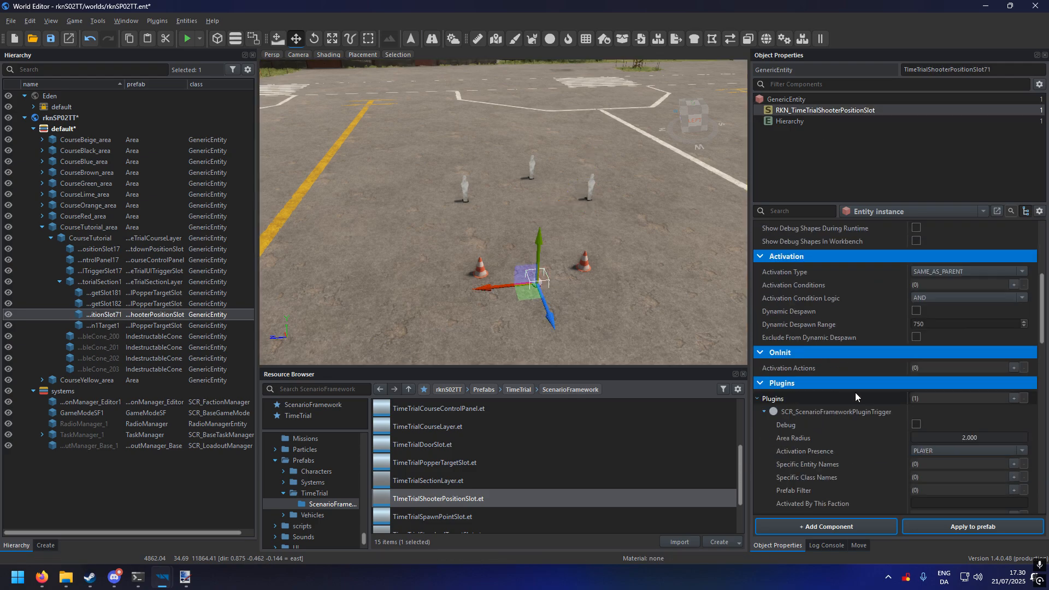
{"action": "scroll", "coordinate": [846, 385], "scroll_direction": "down", "scroll_amount": 10}
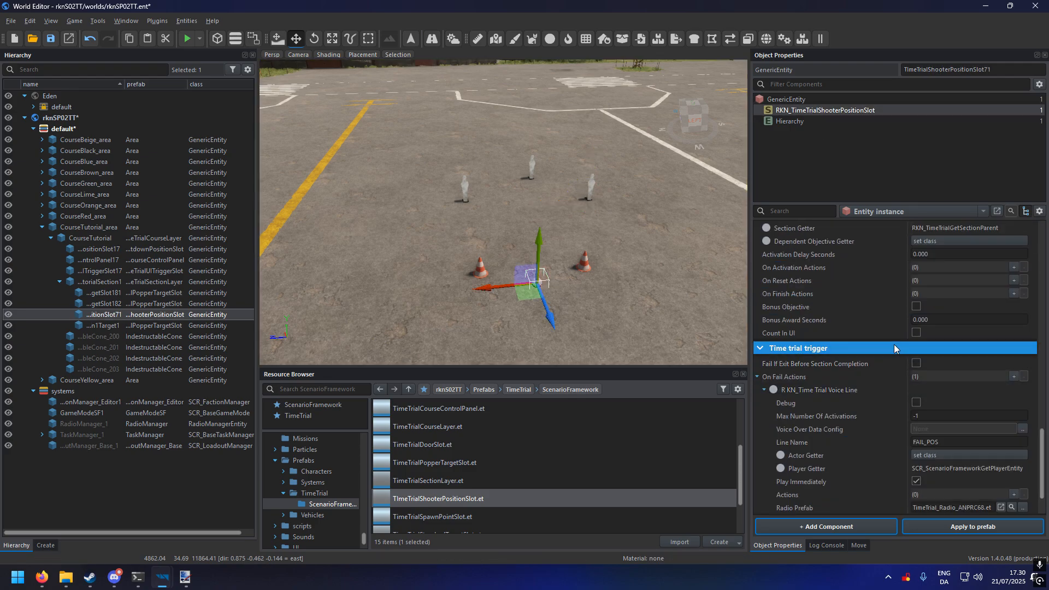
{"action": "scroll", "coordinate": [861, 372], "scroll_direction": "up", "scroll_amount": 3}
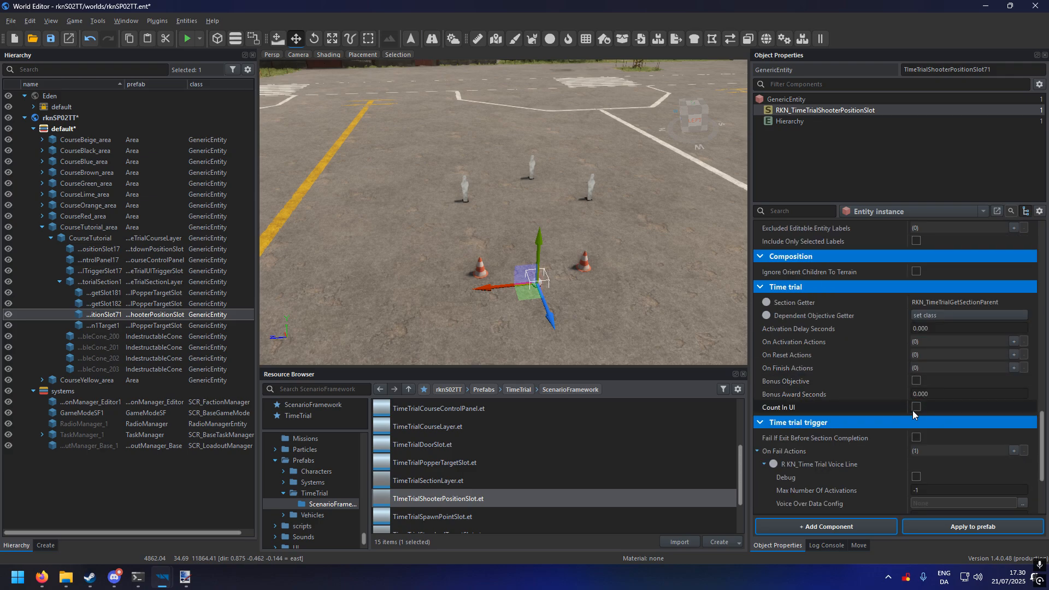
- Examine the Key and Score of each of the three Hit Areas on TutorialSection1Target1
{"action": "left_click", "coordinate": [466, 199]}
{"action": "left_click", "coordinate": [793, 110]}
{"action": "scroll", "coordinate": [852, 330], "scroll_direction": "down", "scroll_amount": 5}
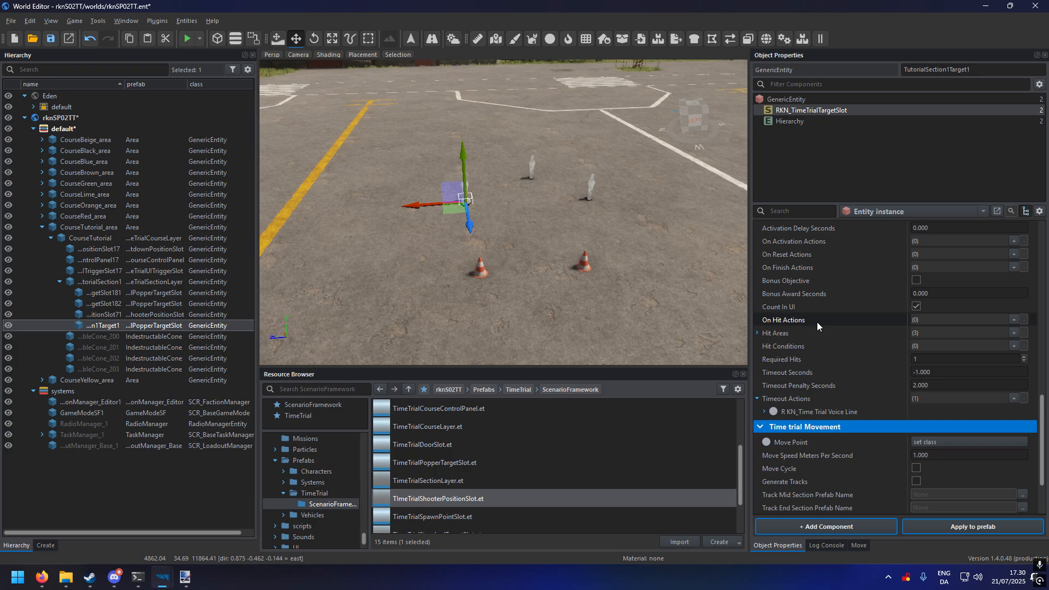
{"action": "left_click", "coordinate": [757, 334]}
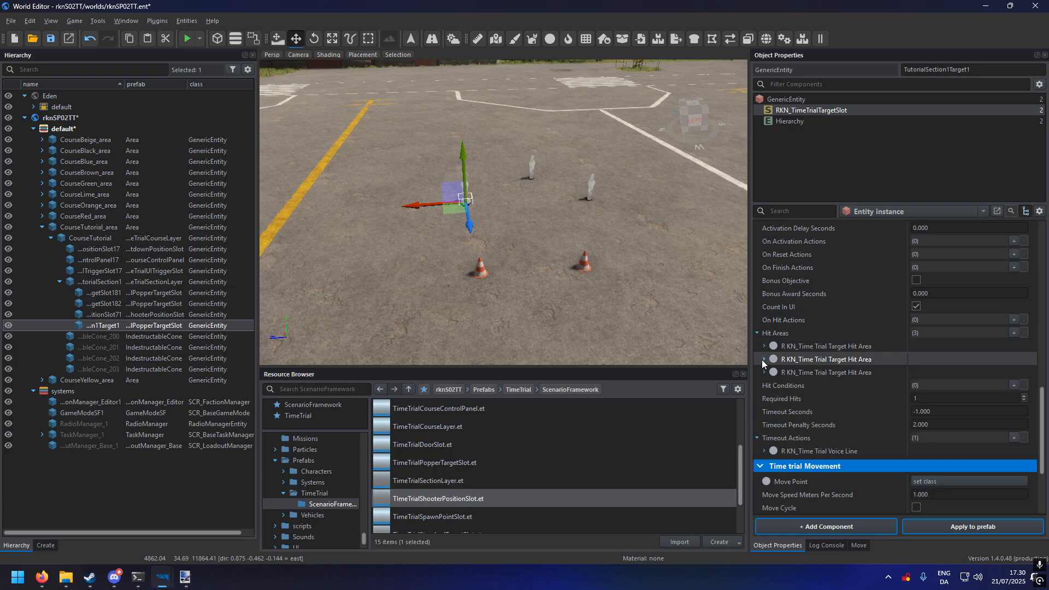
{"action": "left_click", "coordinate": [764, 347]}
{"action": "left_click", "coordinate": [765, 385]}
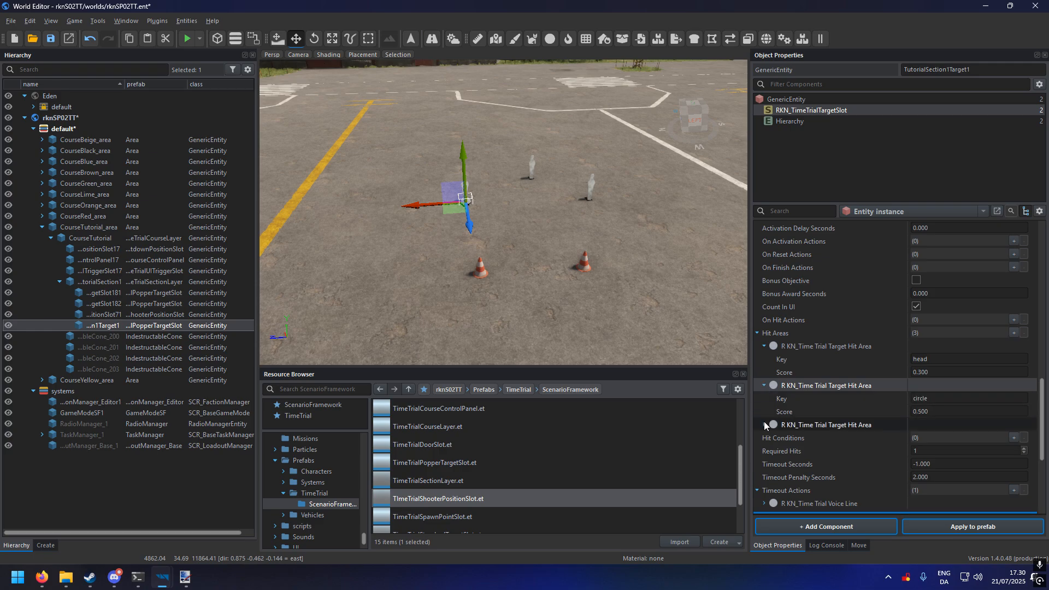
{"action": "left_click", "coordinate": [765, 425]}
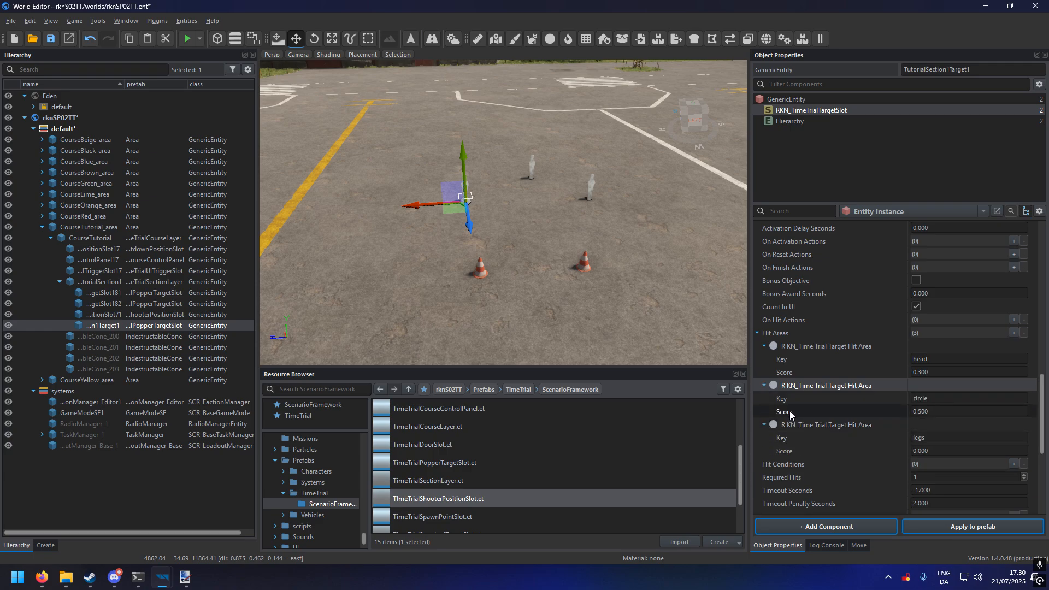
- Locate TutorialSection1Target1's Object To Spawn prefab, place a temporary TimeTrialPopperTarget on the asphalt for inspection and delete it
{"action": "scroll", "coordinate": [859, 338], "scroll_direction": "up", "scroll_amount": 10}
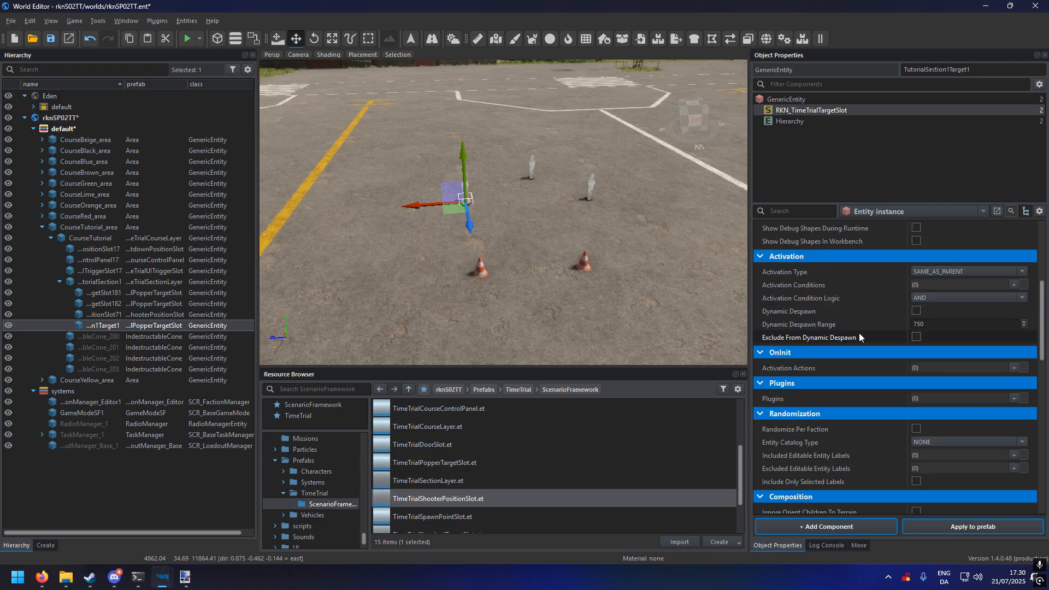
{"action": "scroll", "coordinate": [861, 335], "scroll_direction": "up", "scroll_amount": 5}
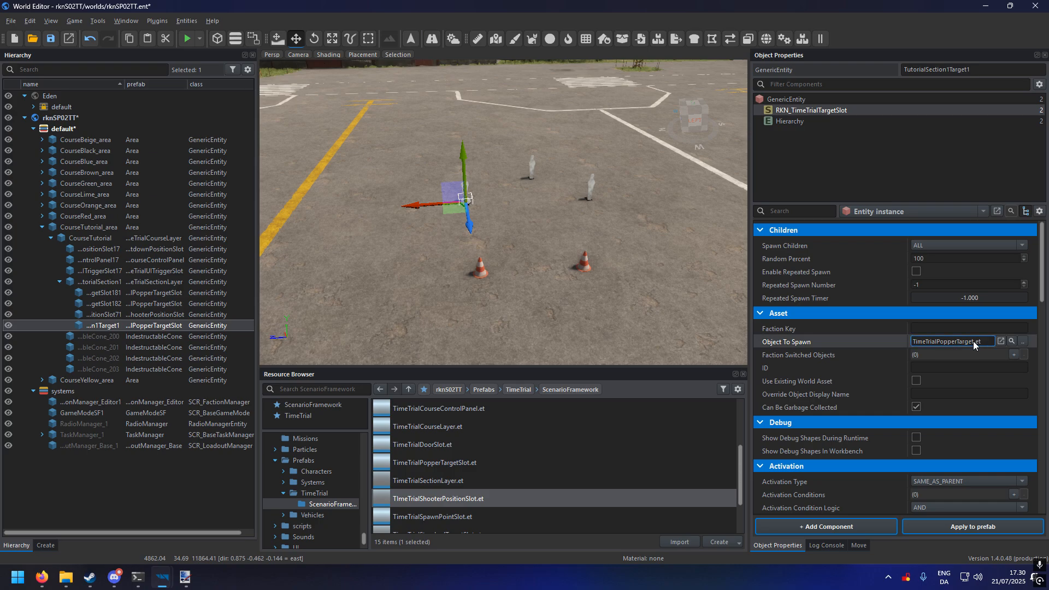
{"action": "left_click", "coordinate": [1001, 341]}
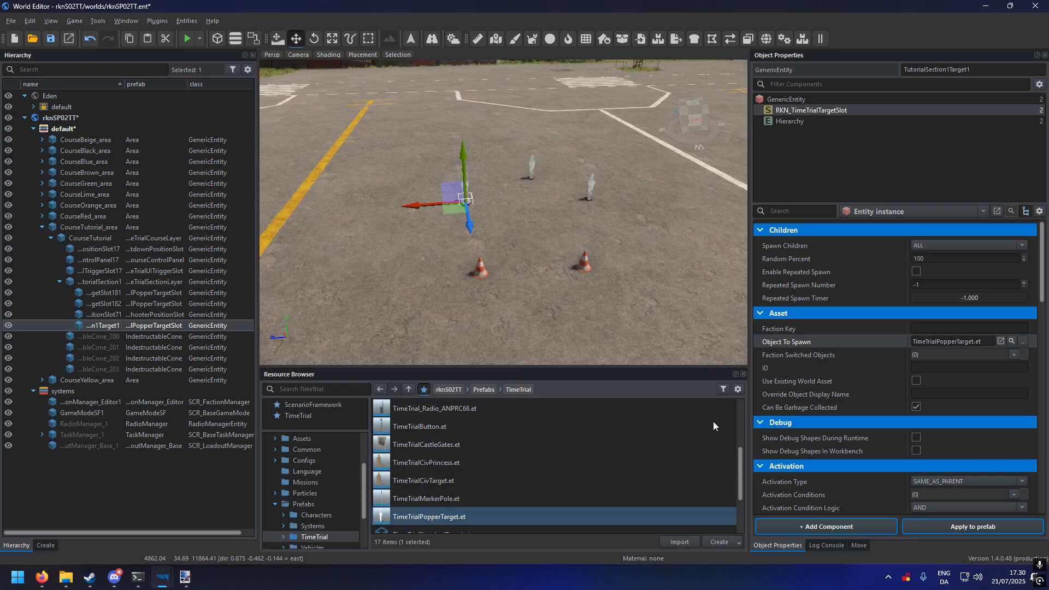
{"action": "left_click_drag", "start_coordinate": [432, 516], "coordinate": [389, 323]}
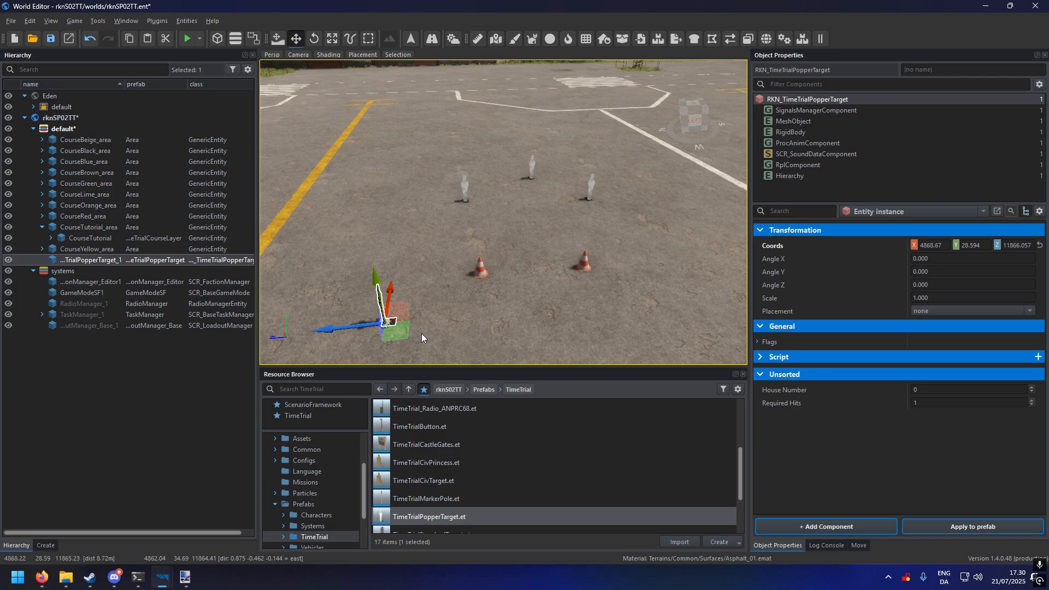
{"action": "key", "text": "Delete"}
- Review the Hit Areas of TutorialSection1Target1 again and collapse them to reach the Hit Conditions
{"action": "left_click", "coordinate": [467, 197]}
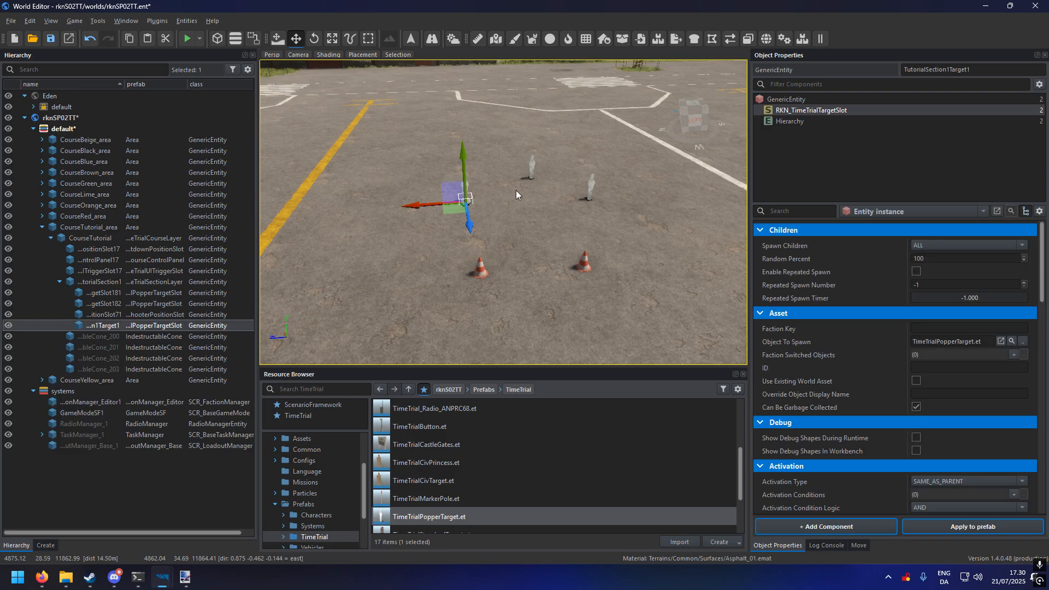
{"action": "scroll", "coordinate": [835, 390], "scroll_direction": "down", "scroll_amount": 15}
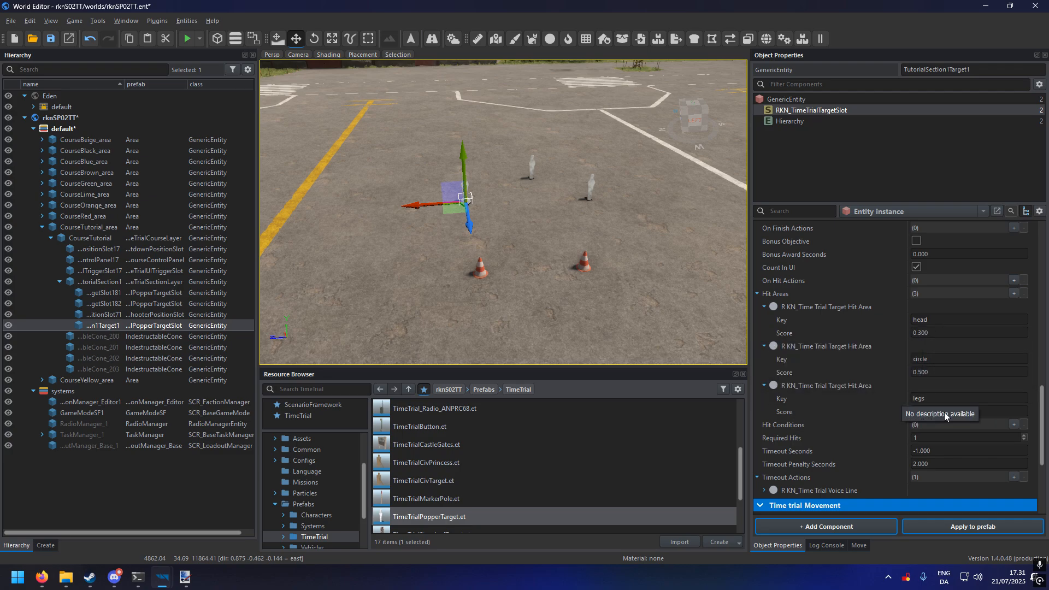
{"action": "left_click", "coordinate": [765, 385]}
{"action": "left_click", "coordinate": [764, 347]}
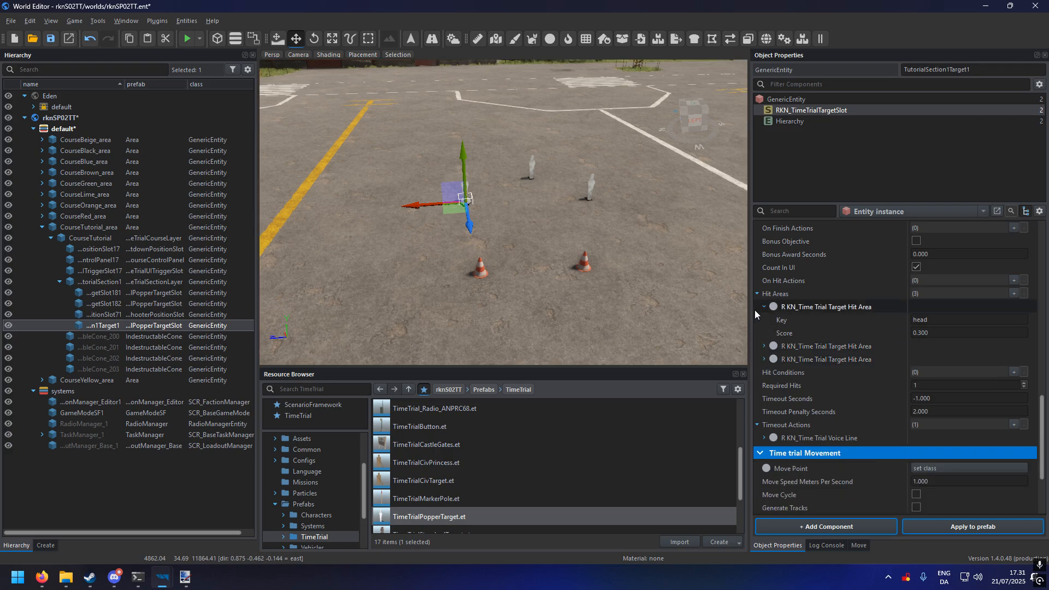
{"action": "left_click", "coordinate": [765, 307]}
{"action": "left_click", "coordinate": [758, 295]}
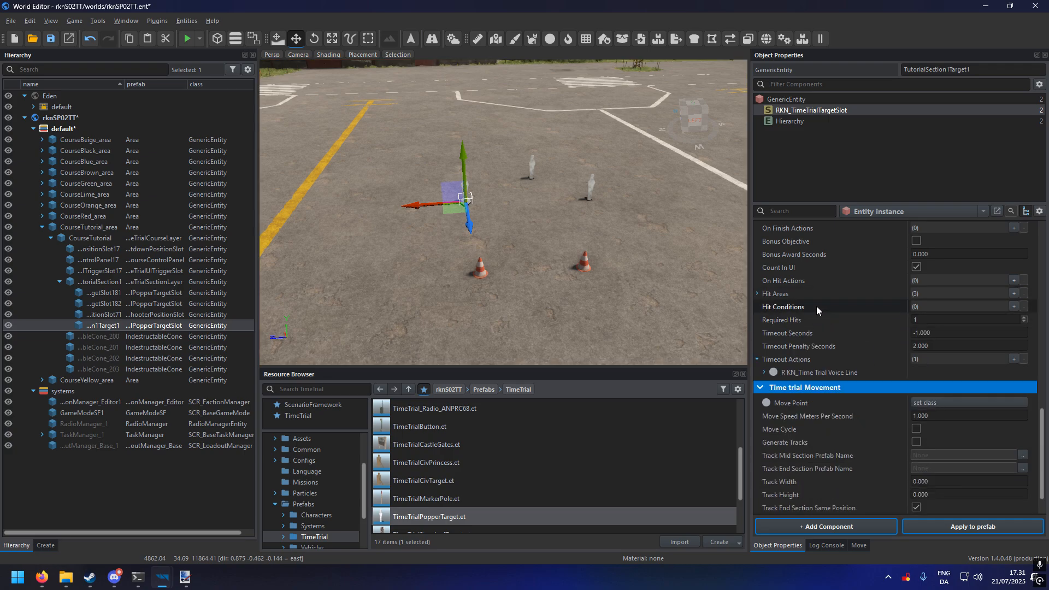
{"action": "scroll", "coordinate": [776, 307], "scroll_direction": "up", "scroll_amount": 1}
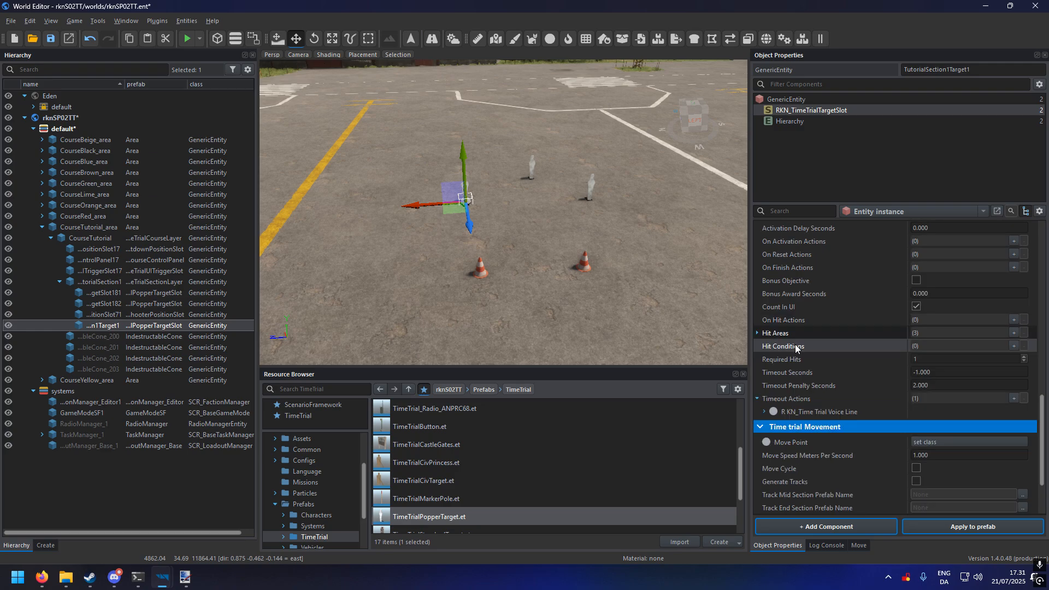
- Add an RKN_CharacterStanceTriggerCondition to the Hit Conditions of TutorialSection1Target1, with Stance kept at STAND
{"action": "left_click", "coordinate": [1015, 345]}
{"action": "left_click", "coordinate": [923, 372]}
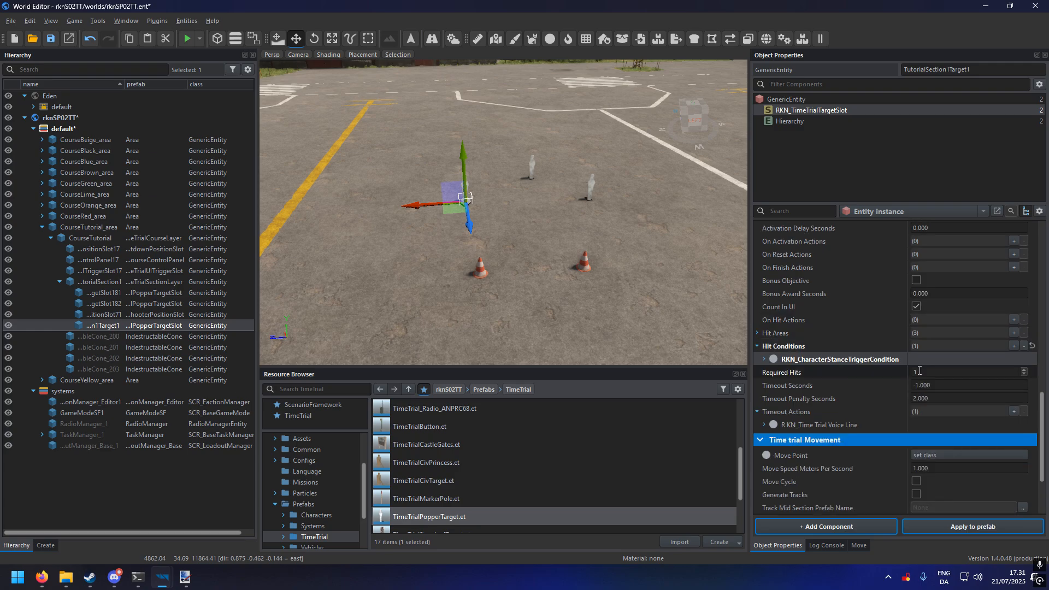
{"action": "left_click", "coordinate": [764, 359]}
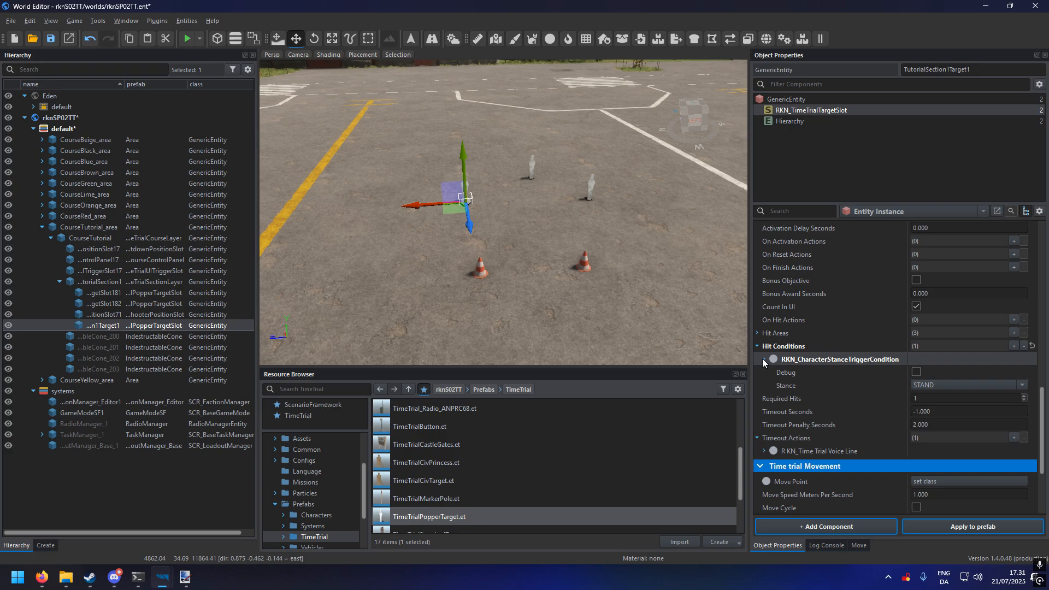
{"action": "left_click", "coordinate": [925, 386]}
{"action": "left_click", "coordinate": [934, 386]}
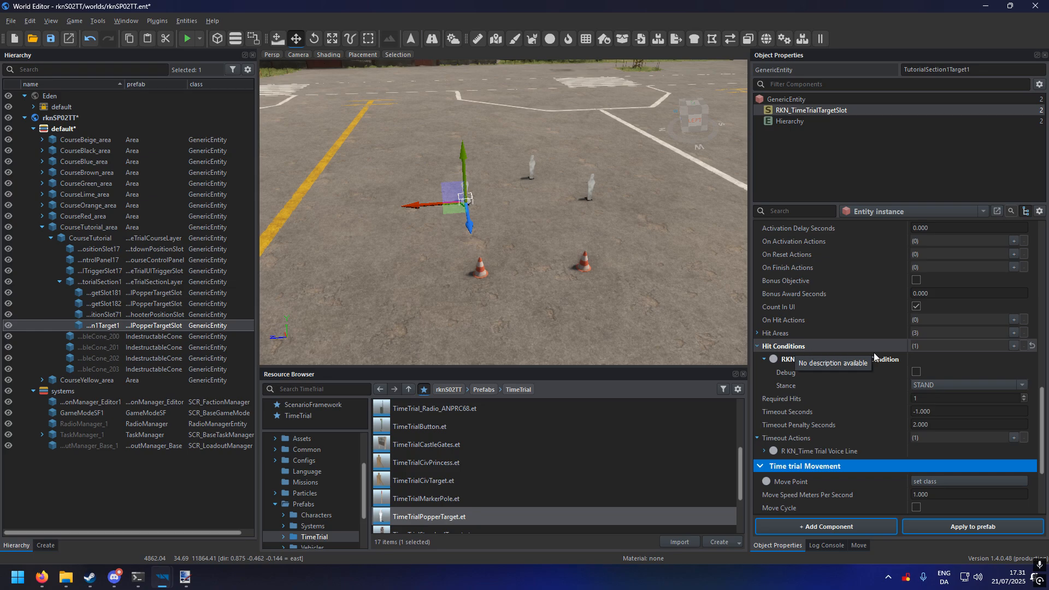
- Add an RKN_CharacterWeaponTriggerCondition to the Hit Conditions of TutorialSection1Target1, with Weapon Type kept at WT_NONE
{"action": "left_click", "coordinate": [1015, 344]}
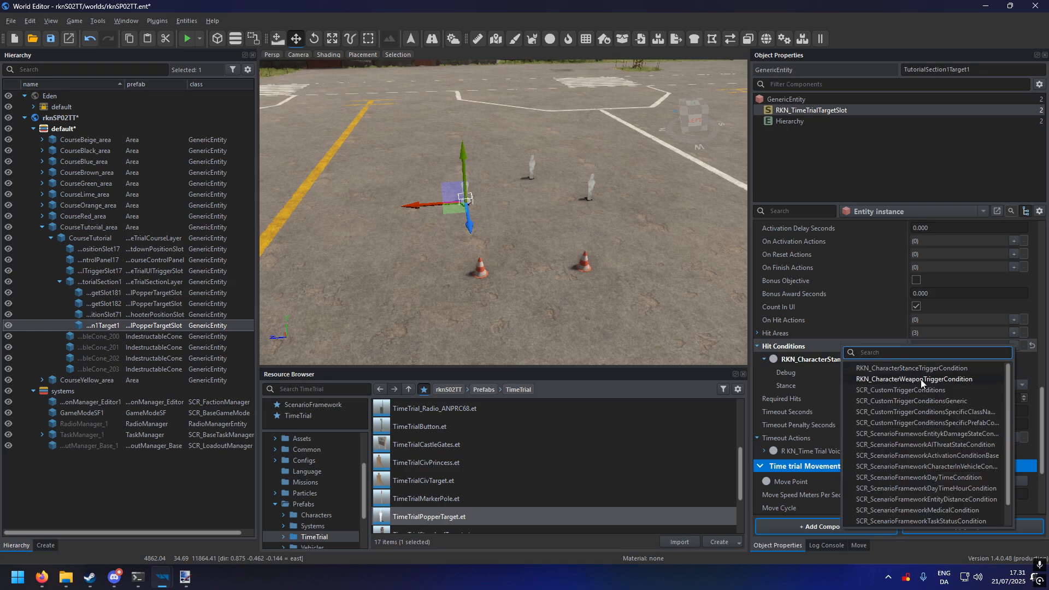
{"action": "left_click", "coordinate": [920, 380]}
{"action": "left_click", "coordinate": [765, 398]}
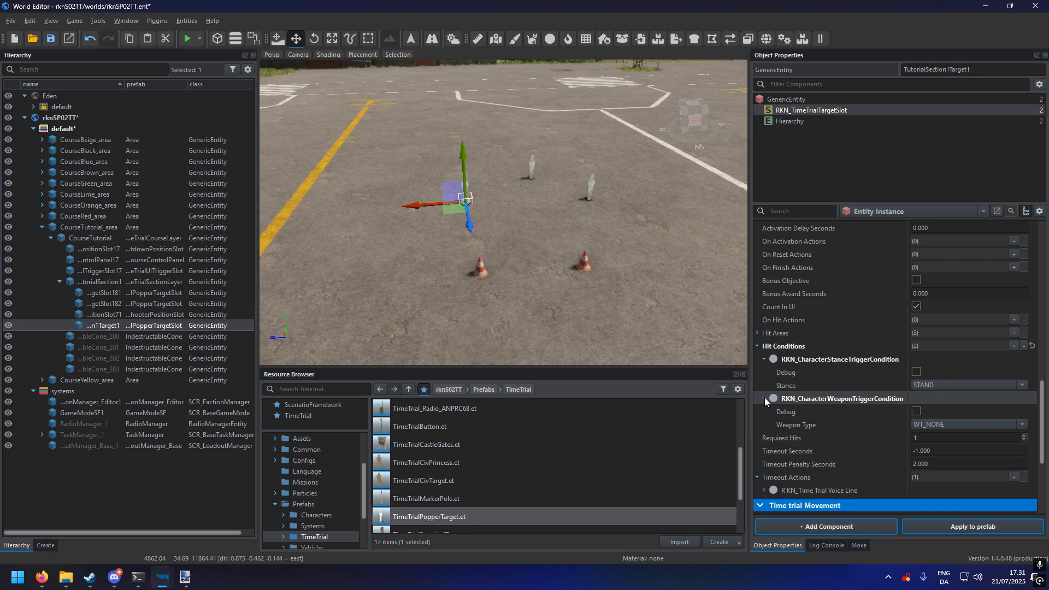
{"action": "left_click", "coordinate": [954, 421]}
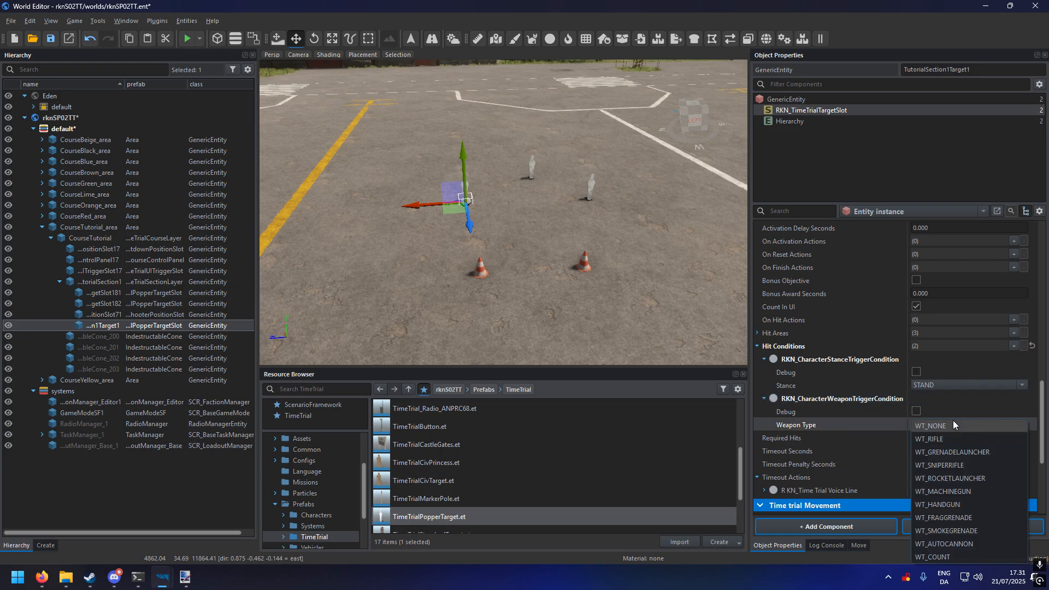
{"action": "left_click", "coordinate": [917, 426]}
- Review the available condition types, then remove the stance and weapon conditions from TutorialSection1Target1's Hit Conditions
{"action": "left_click", "coordinate": [1014, 346]}
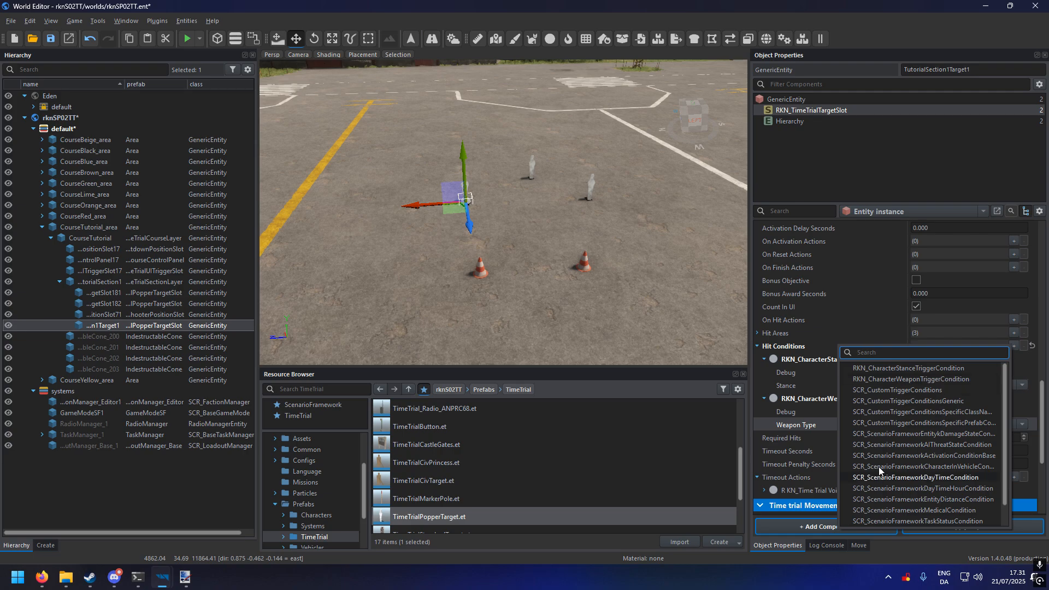
{"action": "left_click", "coordinate": [786, 347]}
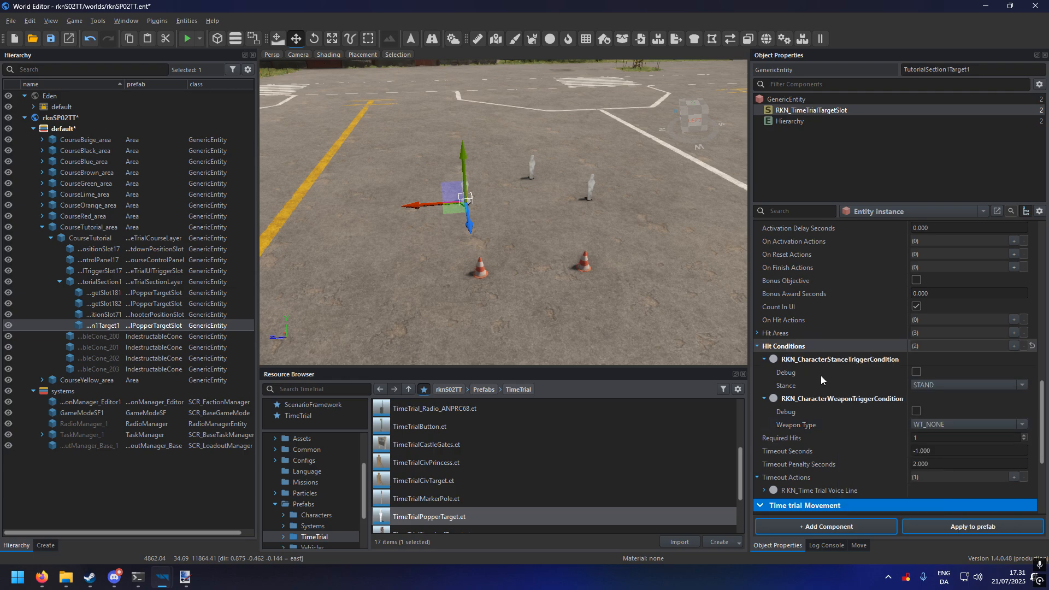
{"action": "left_click", "coordinate": [839, 401]}
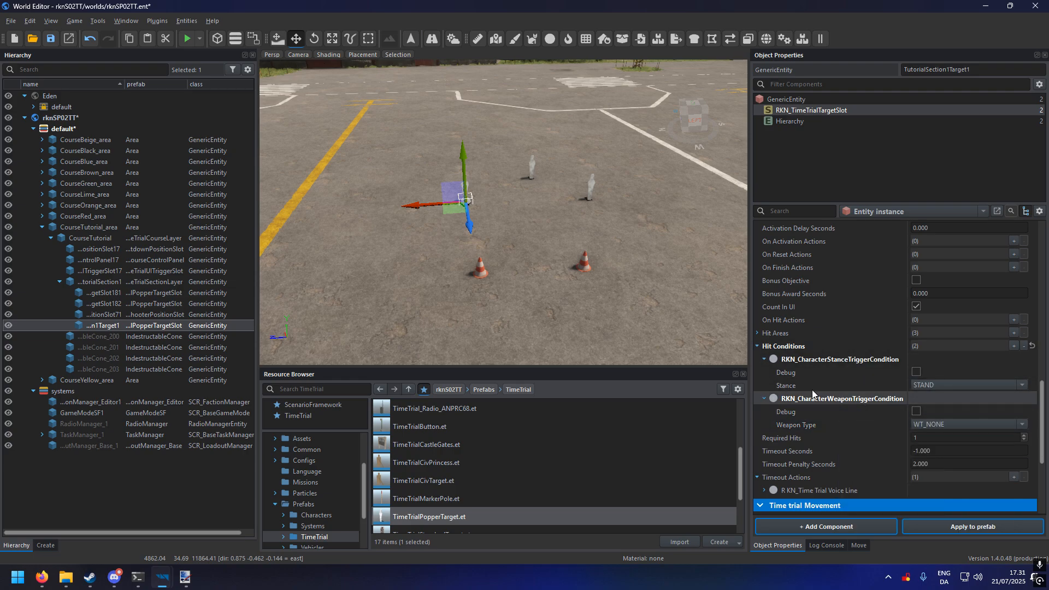
{"action": "left_click", "coordinate": [839, 362]}
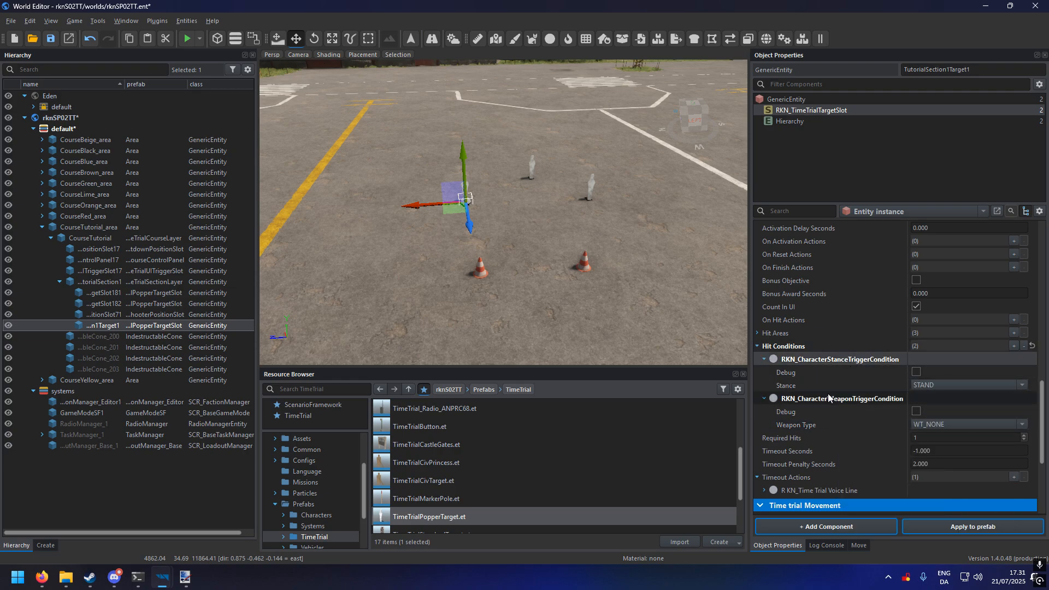
{"action": "left_click", "coordinate": [1024, 347]}
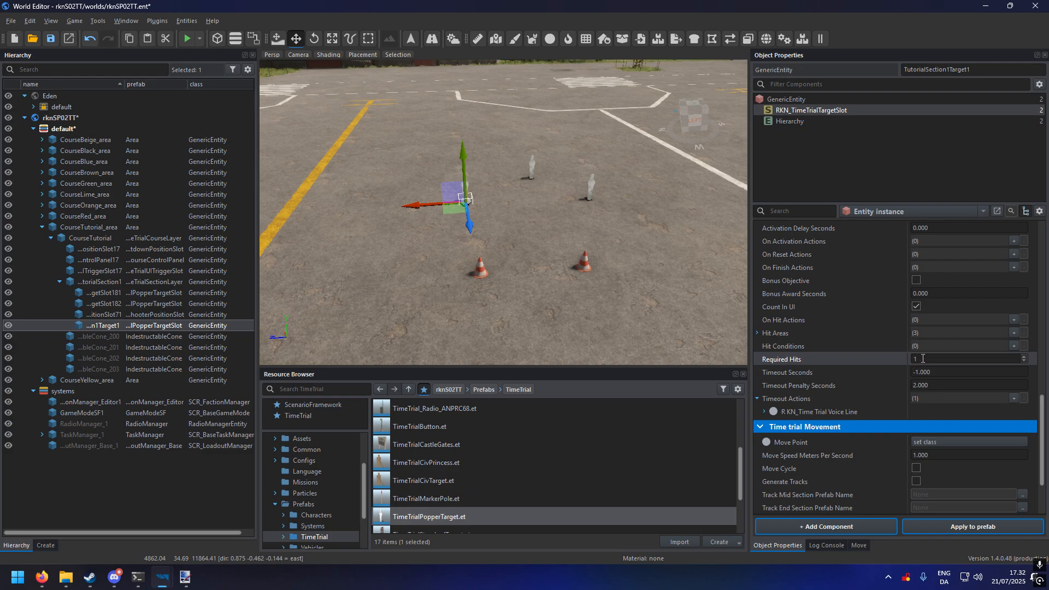
- Examine the Timeout Seconds and Timeout Penalty Seconds settings of TutorialSection1Target1
{"action": "left_click", "coordinate": [842, 372]}
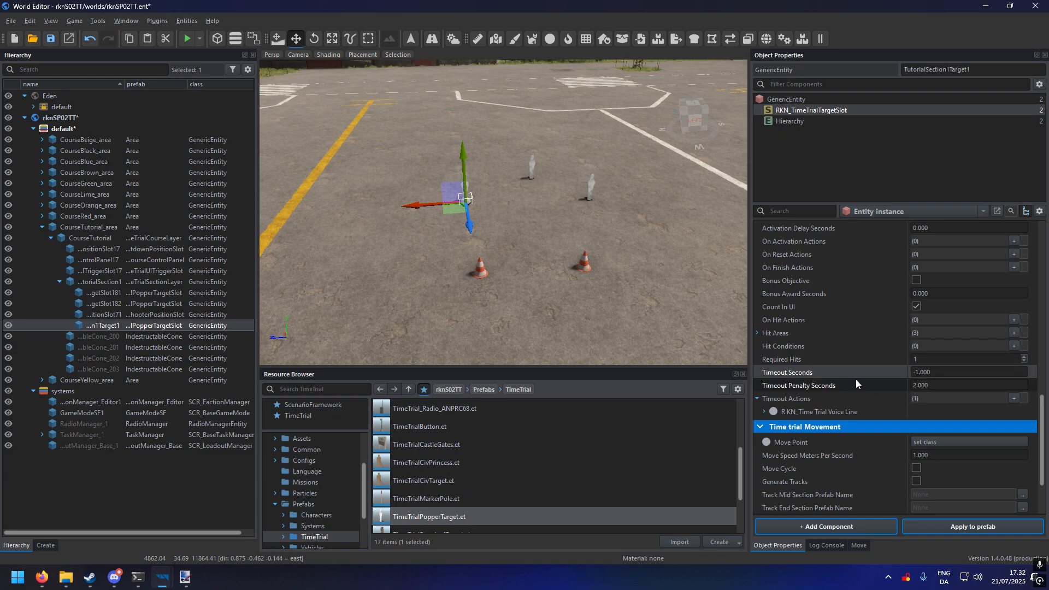
{"action": "left_click", "coordinate": [922, 373]}
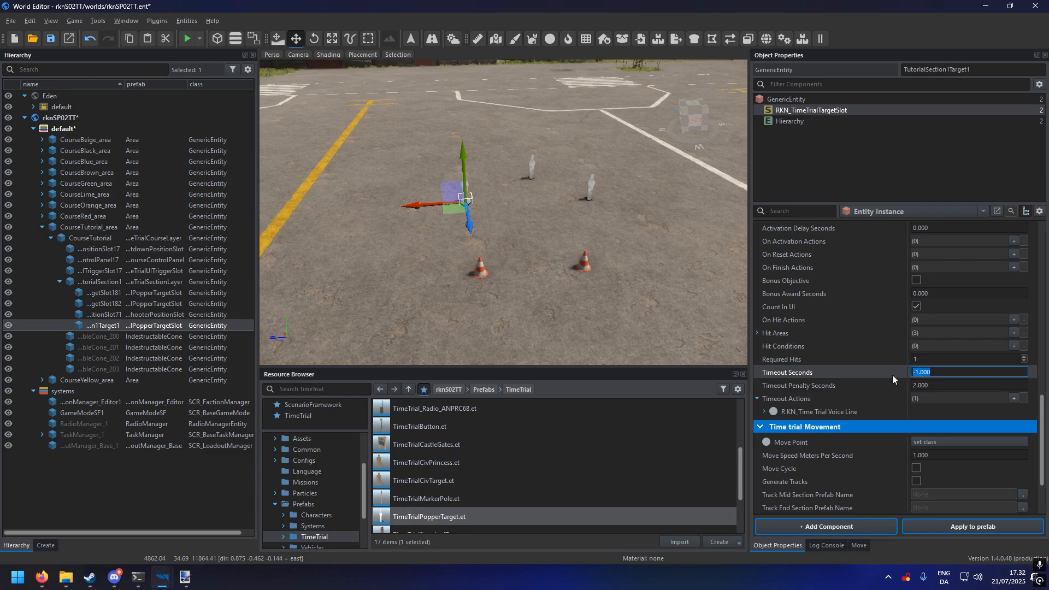
{"action": "left_click", "coordinate": [530, 172]}
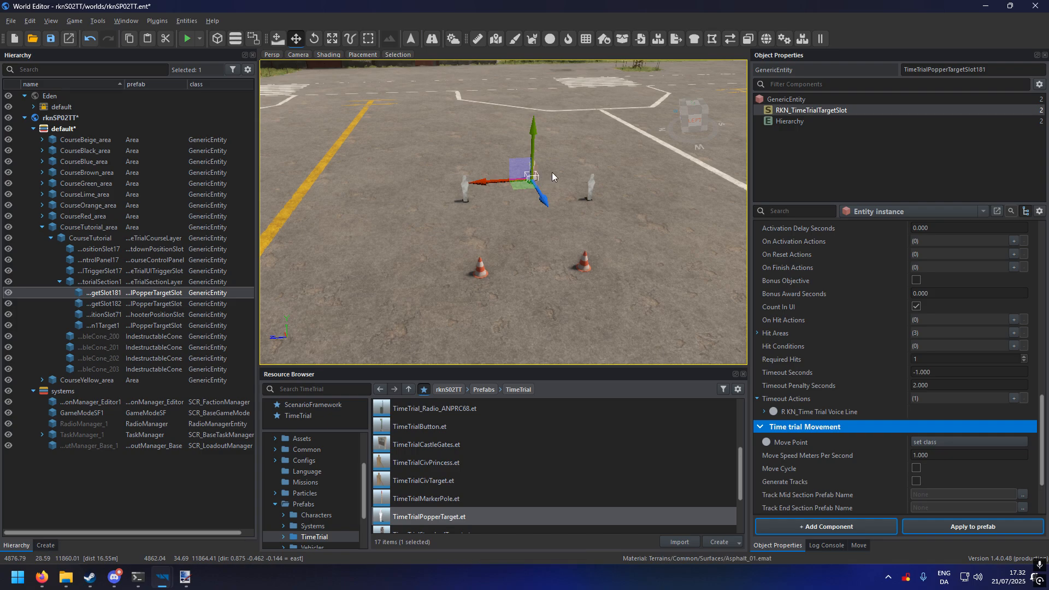
{"action": "left_click", "coordinate": [464, 199]}
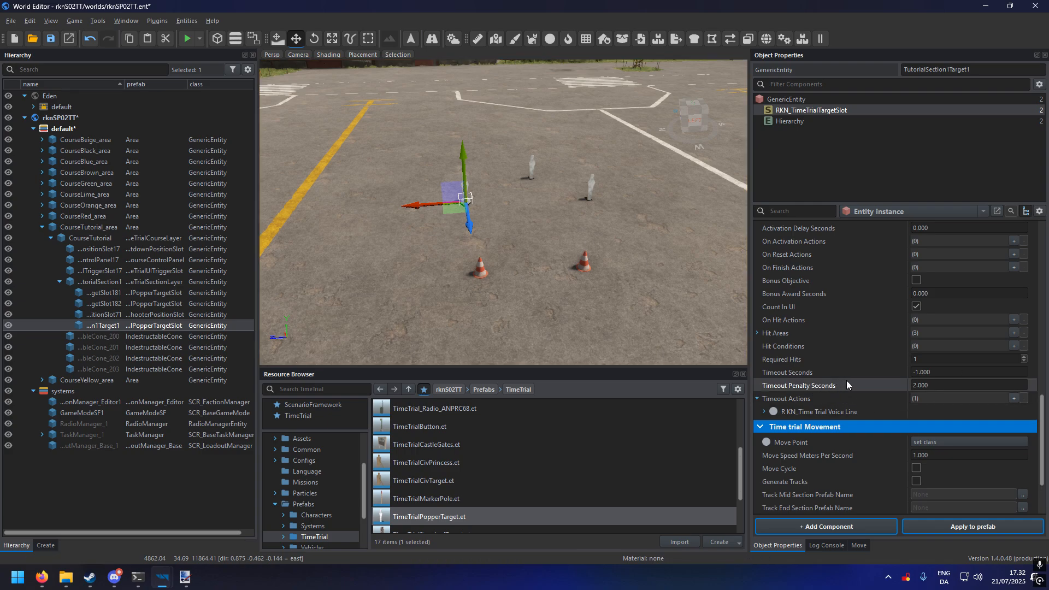
{"action": "left_click", "coordinate": [923, 386]}
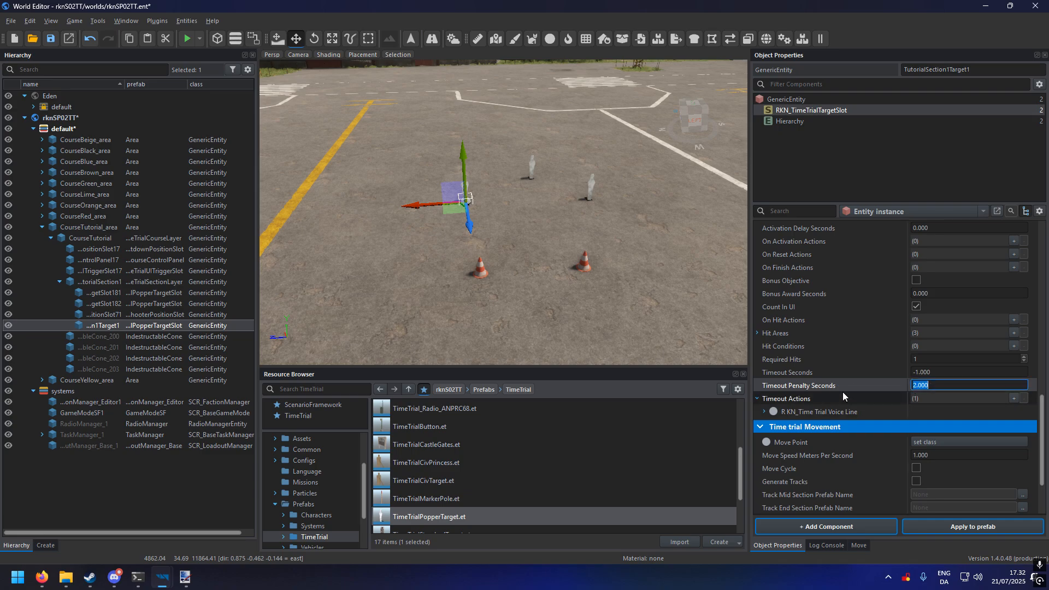
{"action": "left_click", "coordinate": [842, 391]}
{"action": "left_click", "coordinate": [831, 377]}
{"action": "left_click", "coordinate": [835, 383]}
{"action": "left_click", "coordinate": [813, 400]}
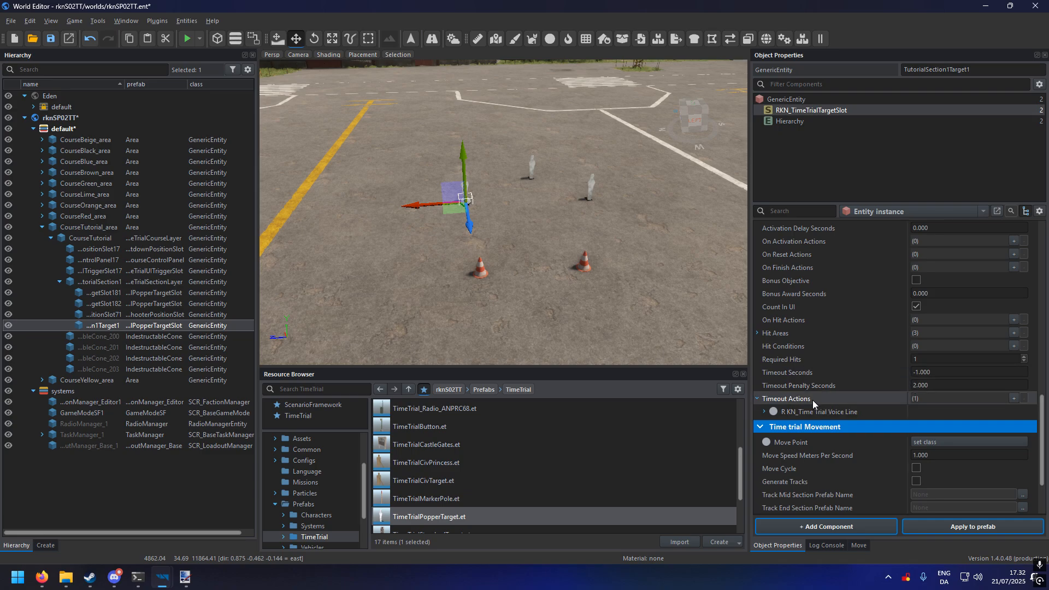
- Inspect the time trial voice line and its Line Name within TutorialSection1Target1's Timeout Actions, then collapse the list
{"action": "left_click", "coordinate": [814, 414]}
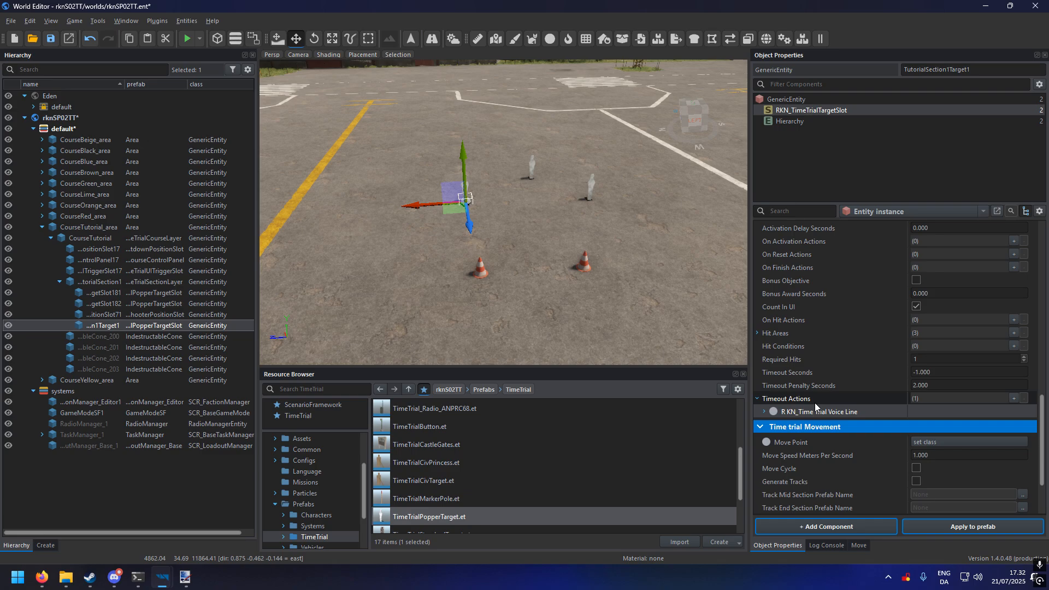
{"action": "left_click", "coordinate": [812, 398]}
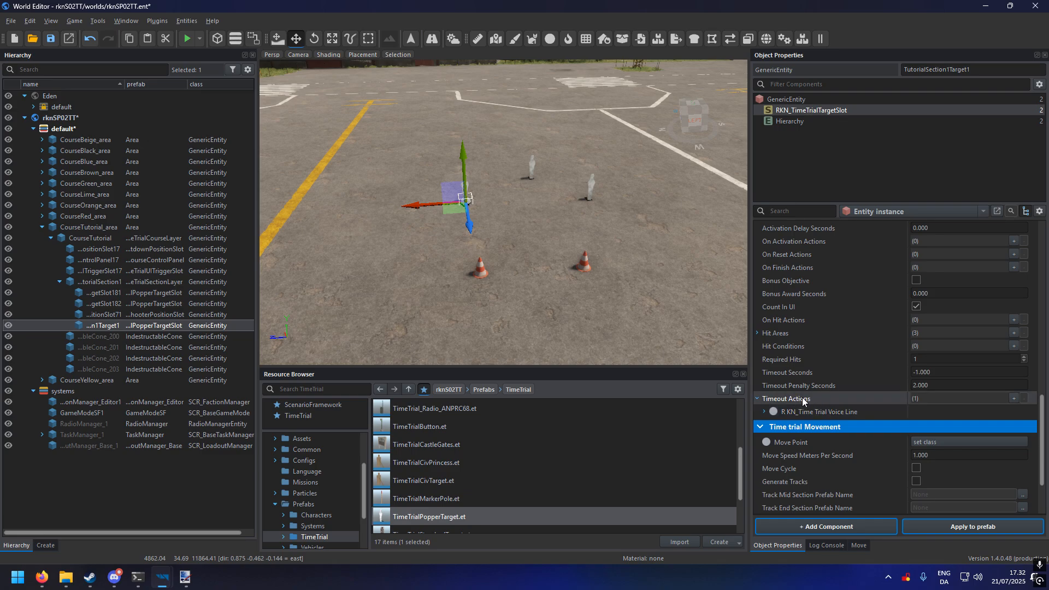
{"action": "left_click", "coordinate": [764, 412]}
{"action": "scroll", "coordinate": [857, 452], "scroll_direction": "down", "scroll_amount": 2}
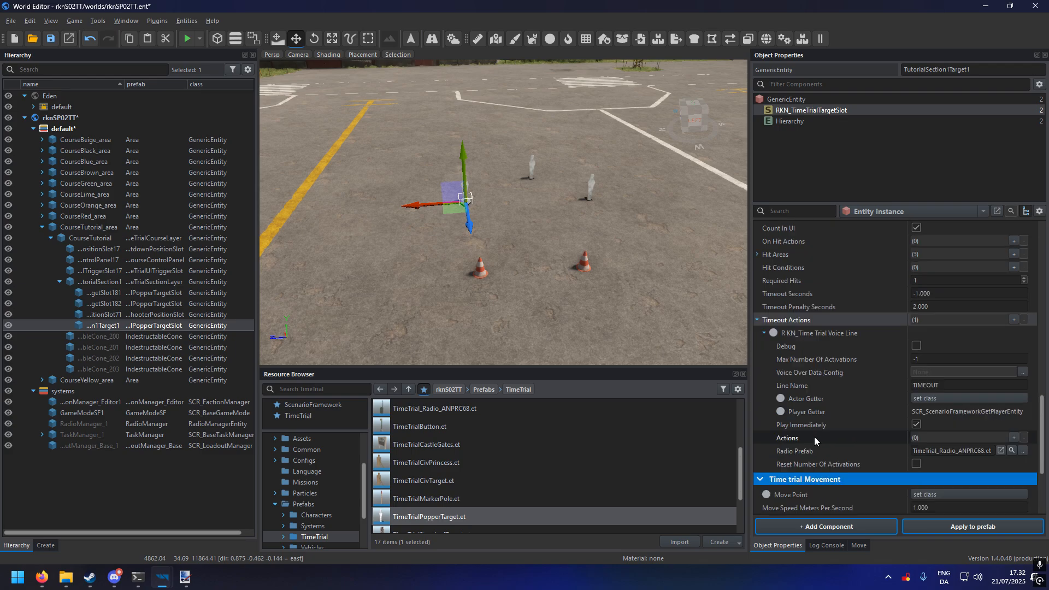
{"action": "left_click", "coordinate": [826, 337]}
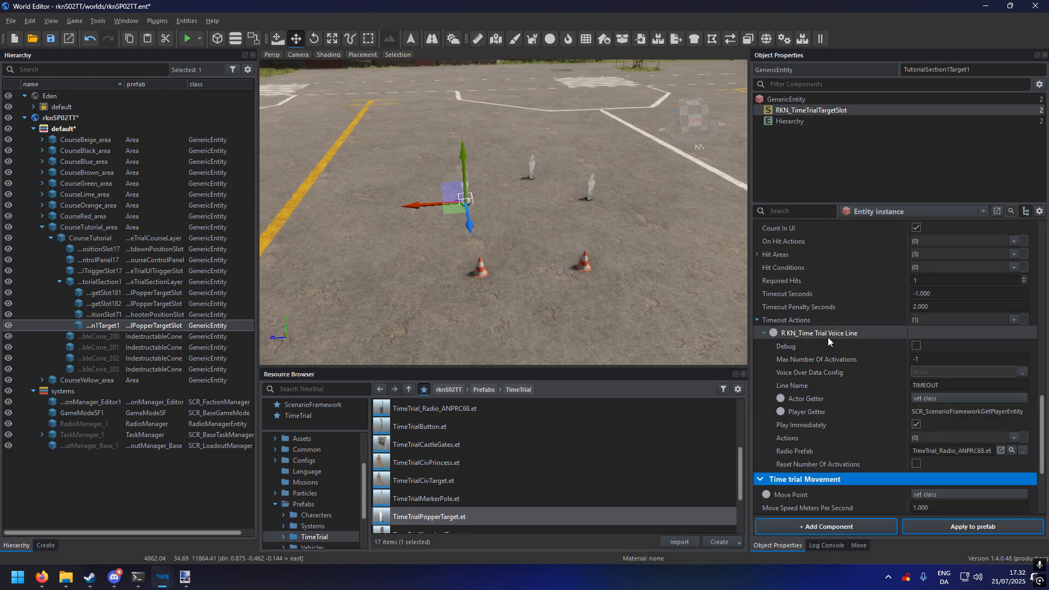
{"action": "left_click", "coordinate": [835, 386]}
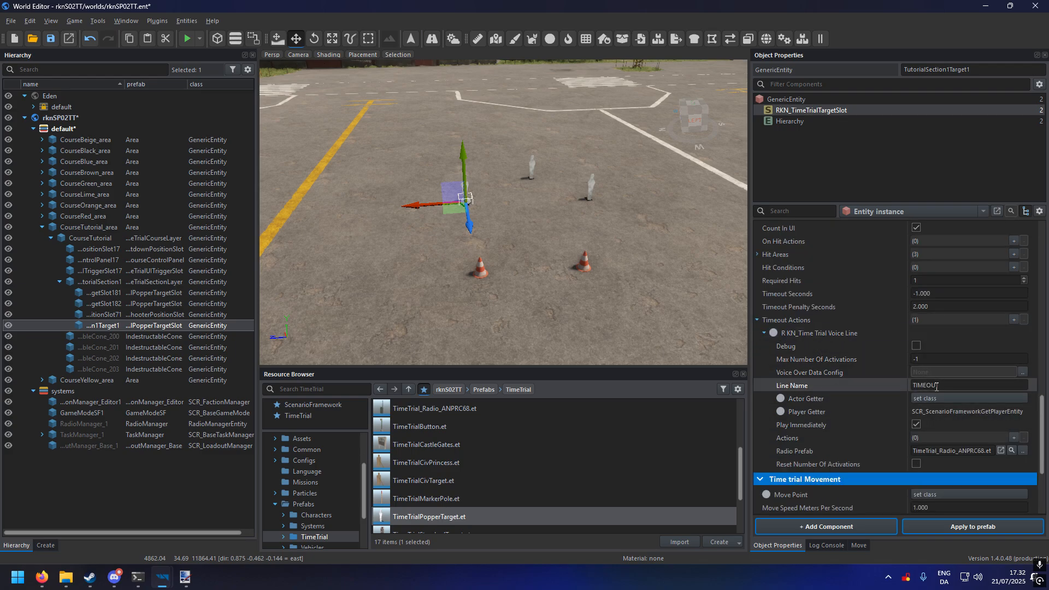
{"action": "scroll", "coordinate": [799, 401], "scroll_direction": "up", "scroll_amount": 1}
{"action": "left_click", "coordinate": [757, 359]}
{"action": "scroll", "coordinate": [809, 398], "scroll_direction": "up", "scroll_amount": 3}
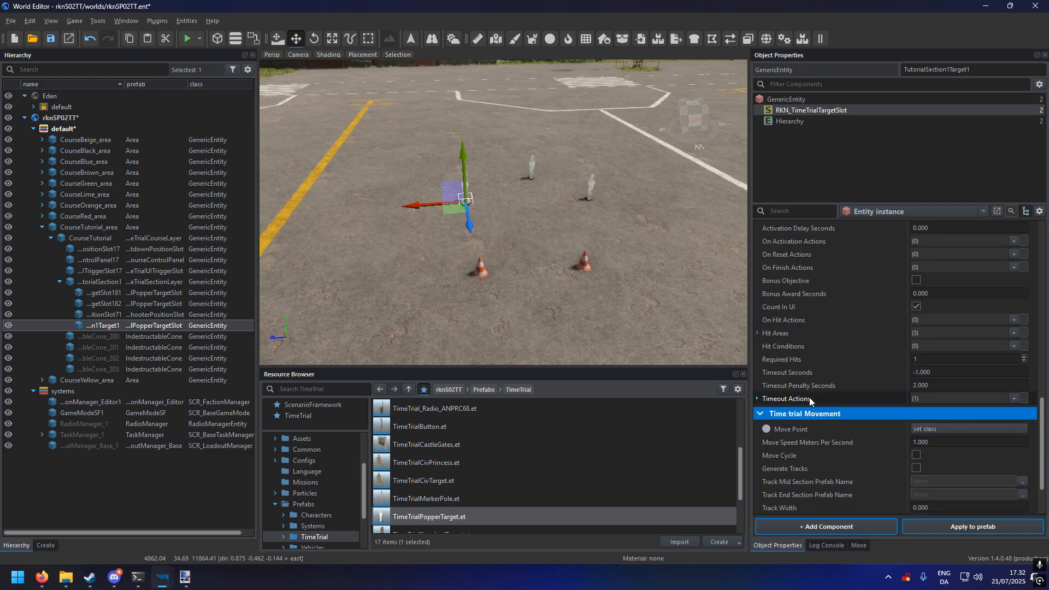
{"action": "scroll", "coordinate": [810, 403], "scroll_direction": "down", "scroll_amount": 1}
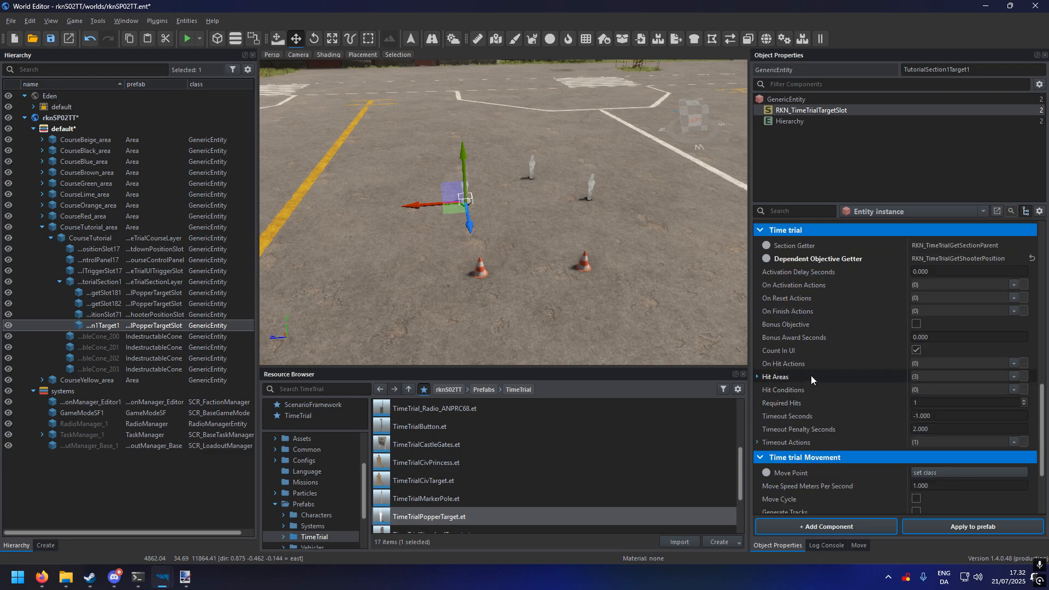
- Place a TimeTrialStandardTargetSlot from the TimeTrial ScenarioFramework prefabs near the popper targets
{"action": "right_click_drag", "start_coordinate": [566, 291], "coordinate": [553, 277]}
{"action": "key", "text": "w"}
{"action": "key", "text": "d"}
{"action": "scroll", "coordinate": [868, 421], "scroll_direction": "down", "scroll_amount": 3}
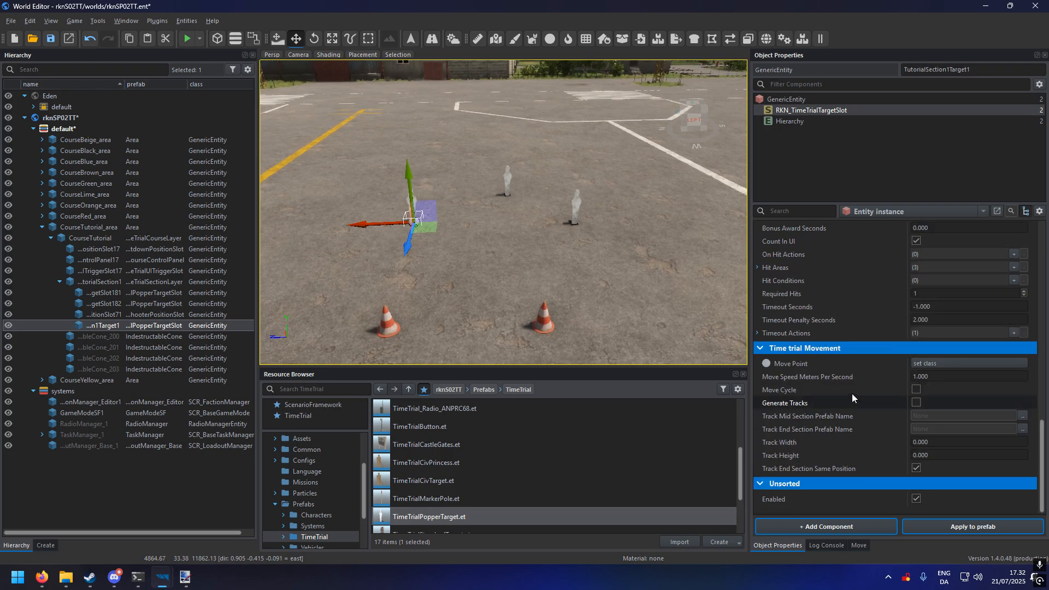
{"action": "scroll", "coordinate": [481, 459], "scroll_direction": "up", "scroll_amount": 3}
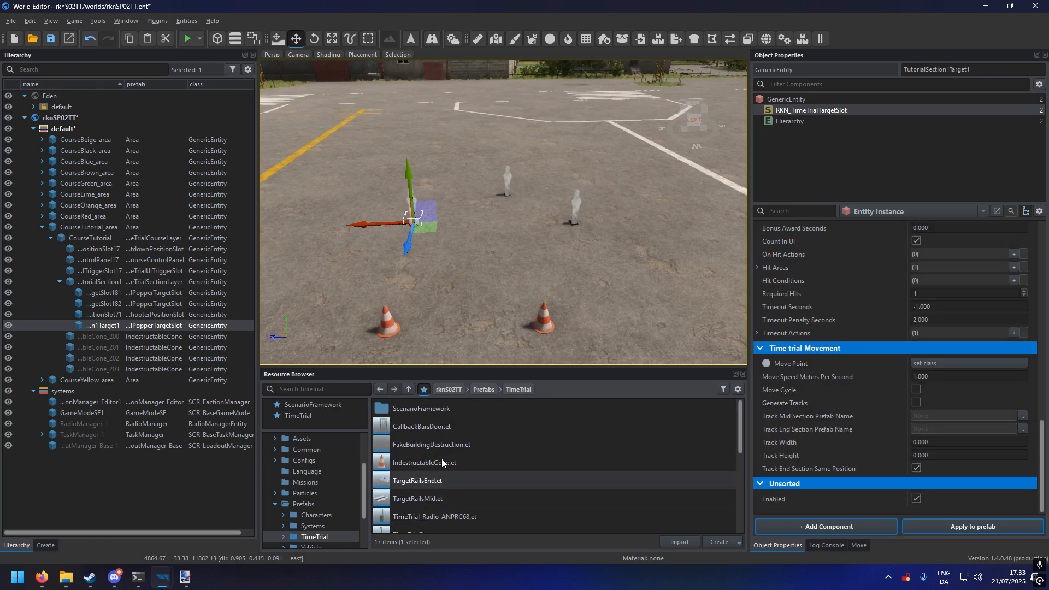
{"action": "double_click", "coordinate": [437, 411]}
{"action": "scroll", "coordinate": [467, 497], "scroll_direction": "down", "scroll_amount": 3}
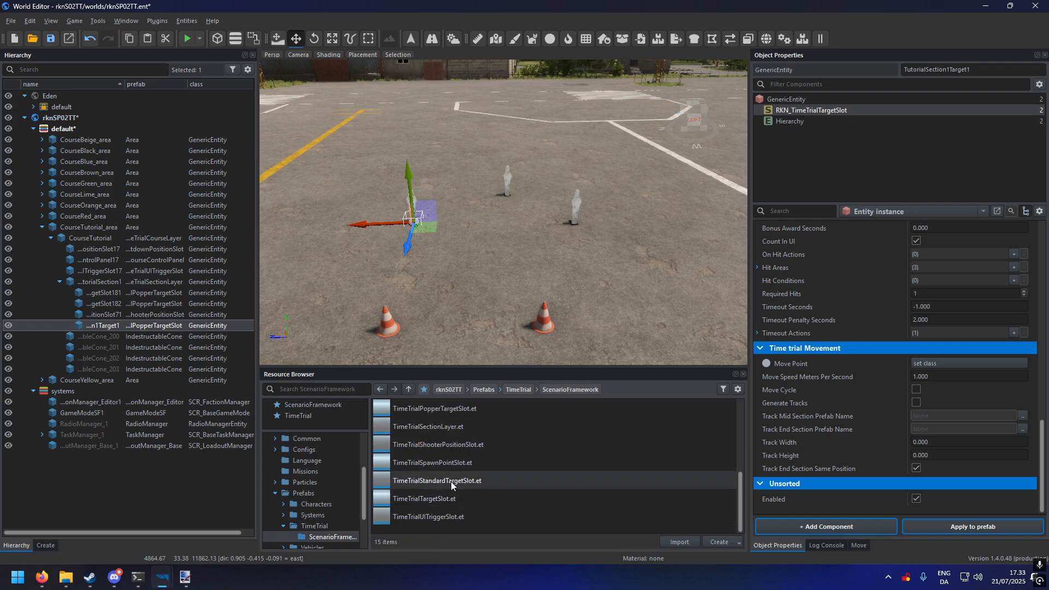
{"action": "left_click_drag", "start_coordinate": [451, 481], "coordinate": [559, 360]}
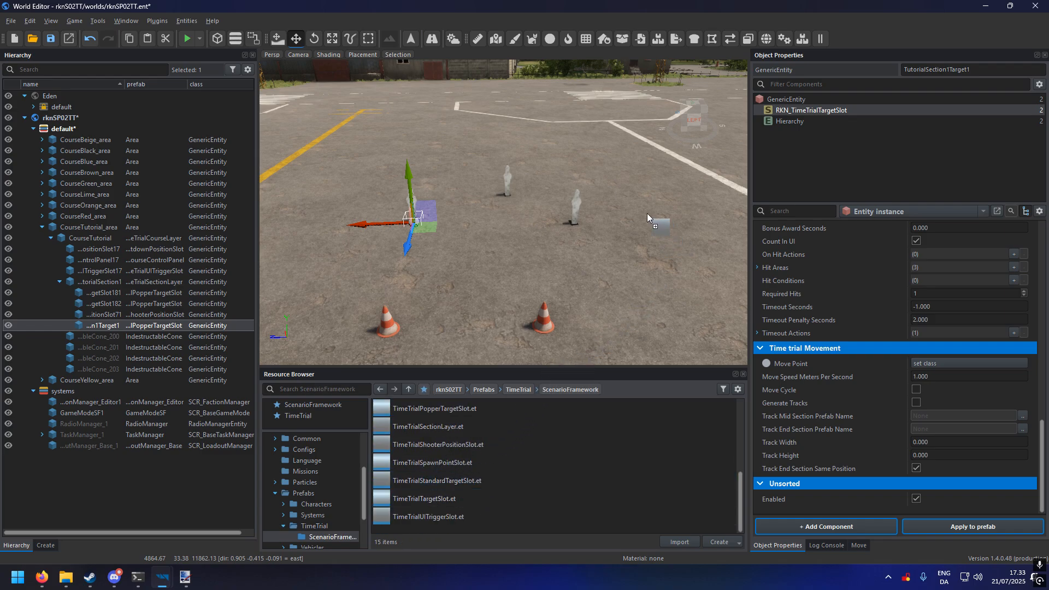
{"action": "left_click_drag", "start_coordinate": [583, 177], "coordinate": [583, 178]}
- Move the standard target slot onto the asphalt behind the popper targets and snap it to the ground
{"action": "right_click_drag", "start_coordinate": [584, 178], "coordinate": [563, 191]}
{"action": "key", "text": "s"}
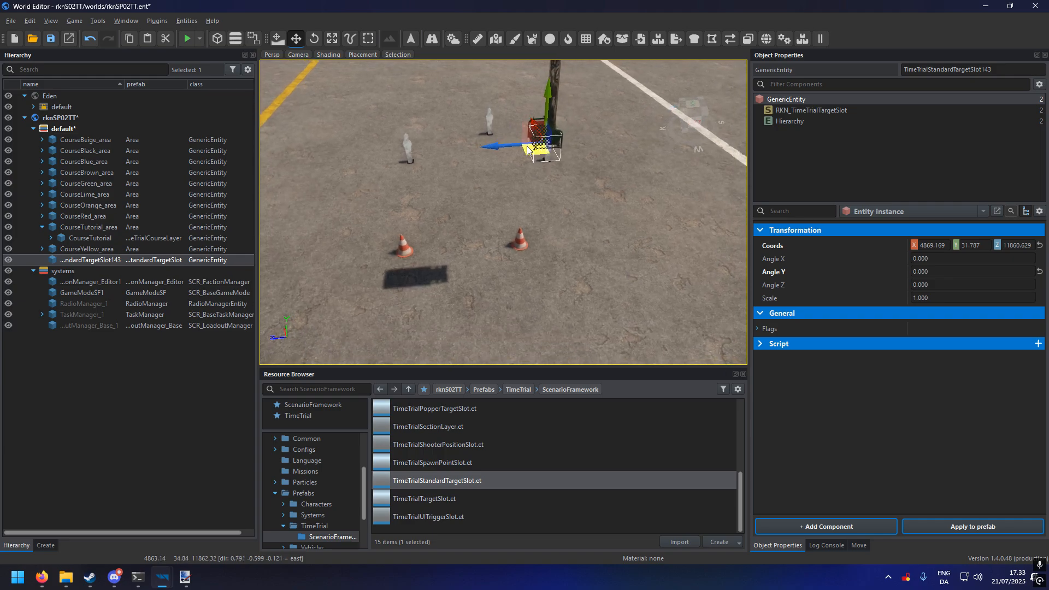
{"action": "left_click_drag", "start_coordinate": [539, 149], "coordinate": [539, 80]}
{"action": "right_click_drag", "start_coordinate": [539, 80], "coordinate": [539, 78]}
{"action": "left_click_drag", "start_coordinate": [539, 78], "coordinate": [543, 141]}
{"action": "key", "text": "Page_Down"}
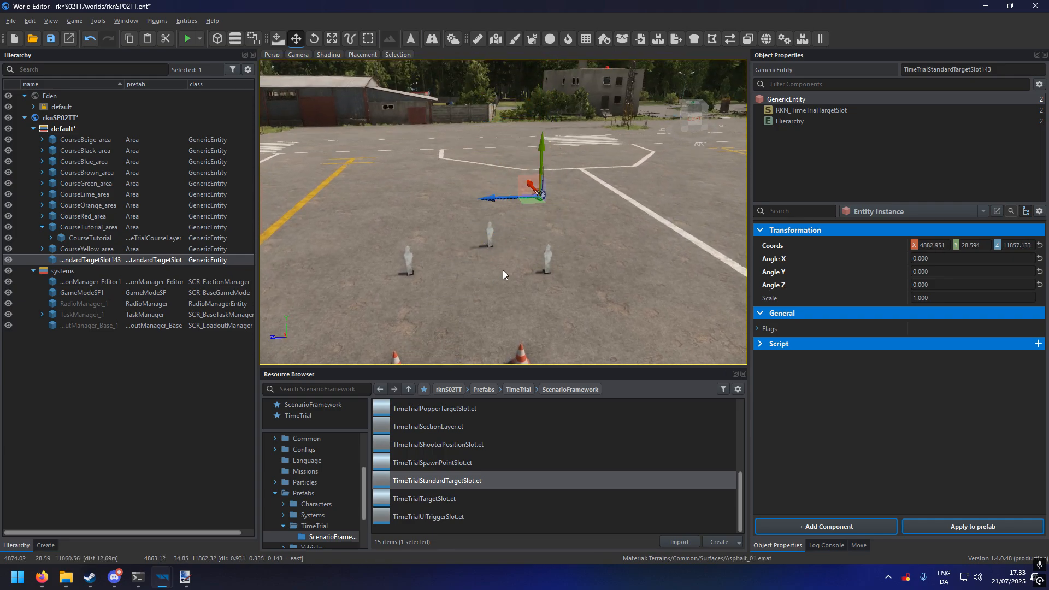
- Rotate the standard target slot to about -83° around Y and move it beside the yellow line
{"action": "key", "text": "e"}
{"action": "left_click_drag", "start_coordinate": [527, 209], "coordinate": [586, 185]}
{"action": "key", "text": "w"}
{"action": "key", "text": "s"}
{"action": "key", "text": "a"}
{"action": "mouse_move", "coordinate": [586, 185]}
{"action": "right_mouse_down"}
{"action": "mouse_move", "coordinate": [586, 205]}
{"action": "mouse_move", "coordinate": [586, 185]}
{"action": "right_mouse_up"}
{"action": "left_click_drag", "start_coordinate": [588, 163], "coordinate": [358, 215]}
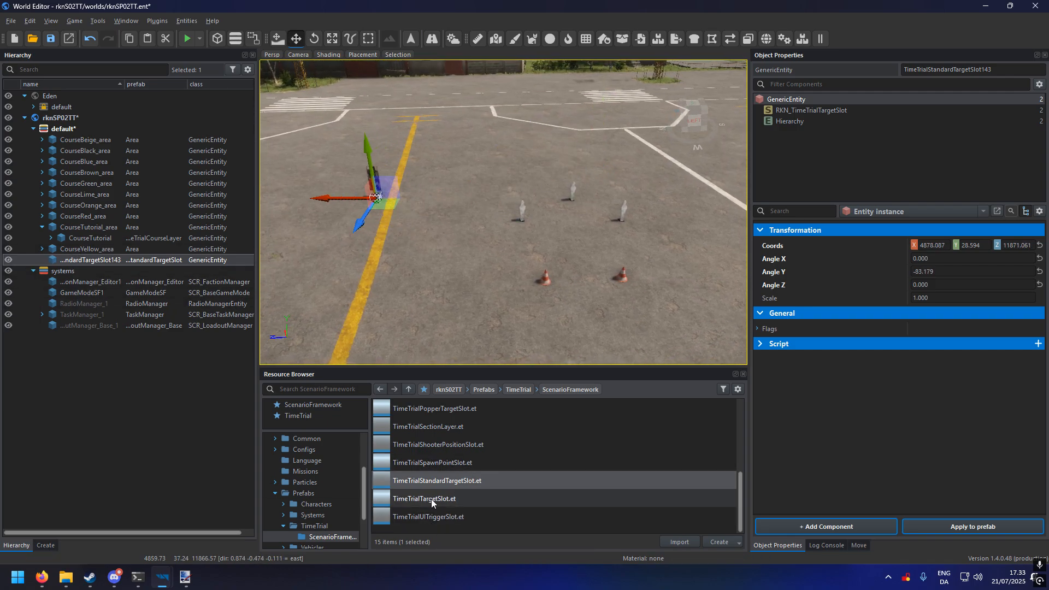
- Place a TimeTrialSectionLayer on the yellow line in front of the standard target and name it TutorialSection2
{"action": "left_click_drag", "start_coordinate": [432, 431], "coordinate": [361, 292]}
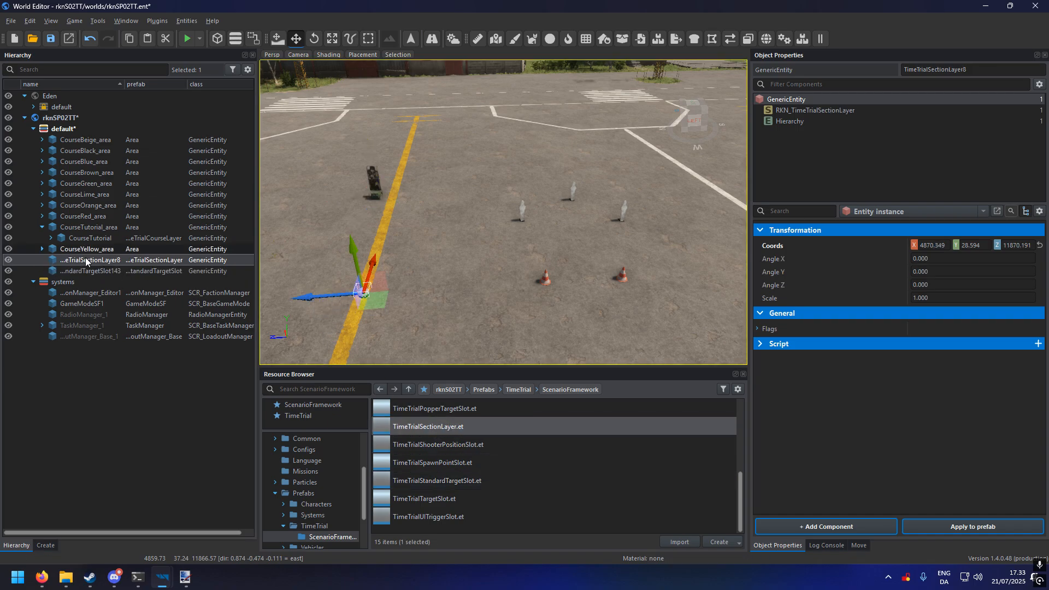
{"action": "left_click_drag", "start_coordinate": [977, 71], "coordinate": [801, 56]}
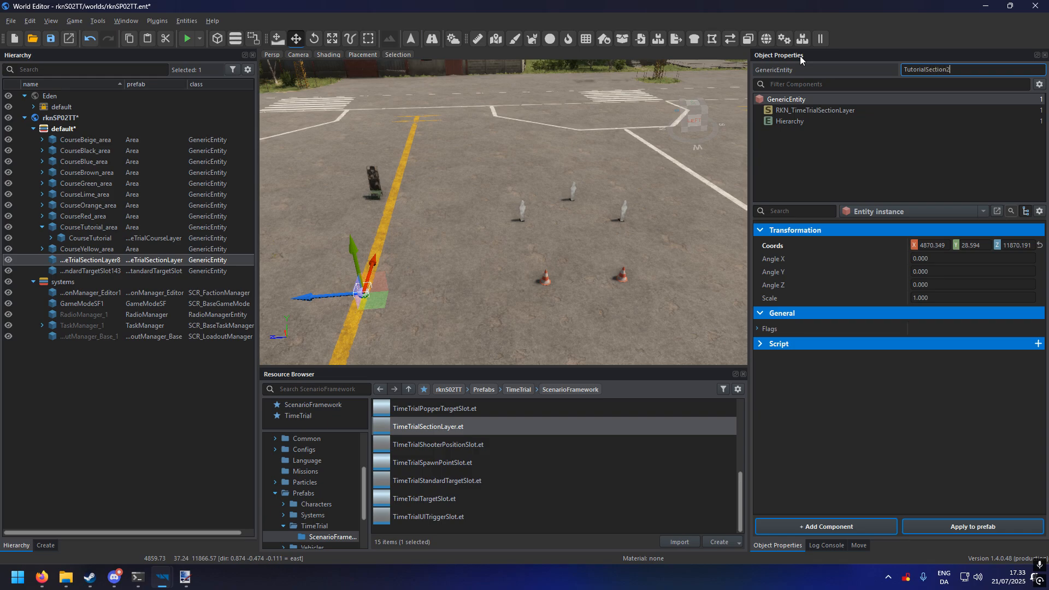
{"action": "type", "text": "TutorialSection2"}
{"action": "key", "text": "Return"}
- Nest TutorialSection2 under CourseTutorial and the standard target slot under TutorialSection2
{"action": "left_click_drag", "start_coordinate": [104, 269], "coordinate": [87, 240]}
{"action": "left_click_drag", "start_coordinate": [89, 357], "coordinate": [93, 295]}
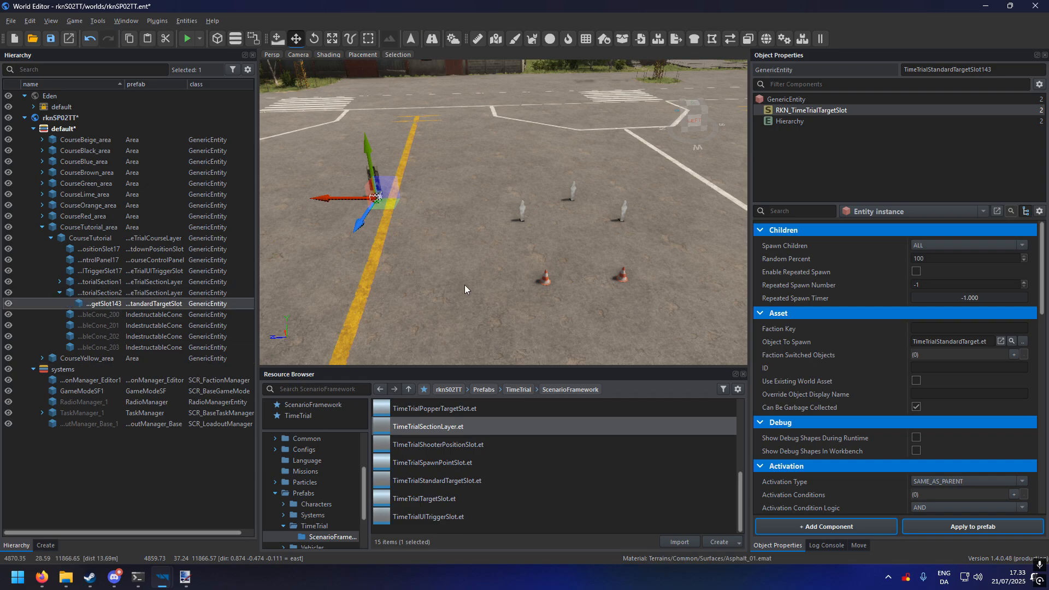
- Duplicate the two cones nearest the popper targets and place the copies by the yellow line in front of the standard target
{"action": "right_click_drag", "start_coordinate": [465, 285], "coordinate": [465, 317]}
{"action": "left_click", "coordinate": [612, 189]}
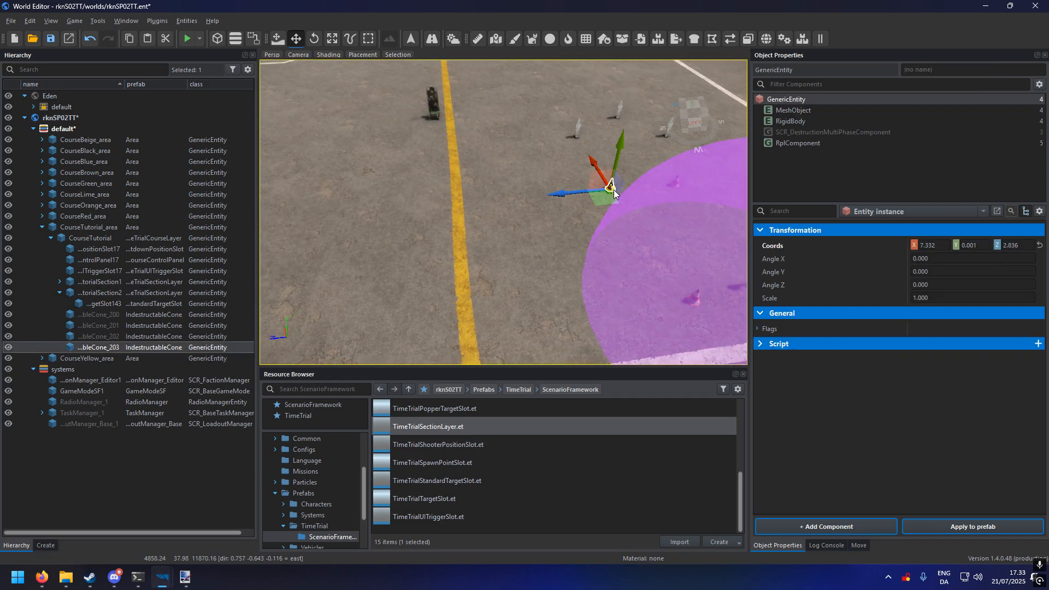
{"action": "left_click", "coordinate": [675, 183], "text": "ctrl"}
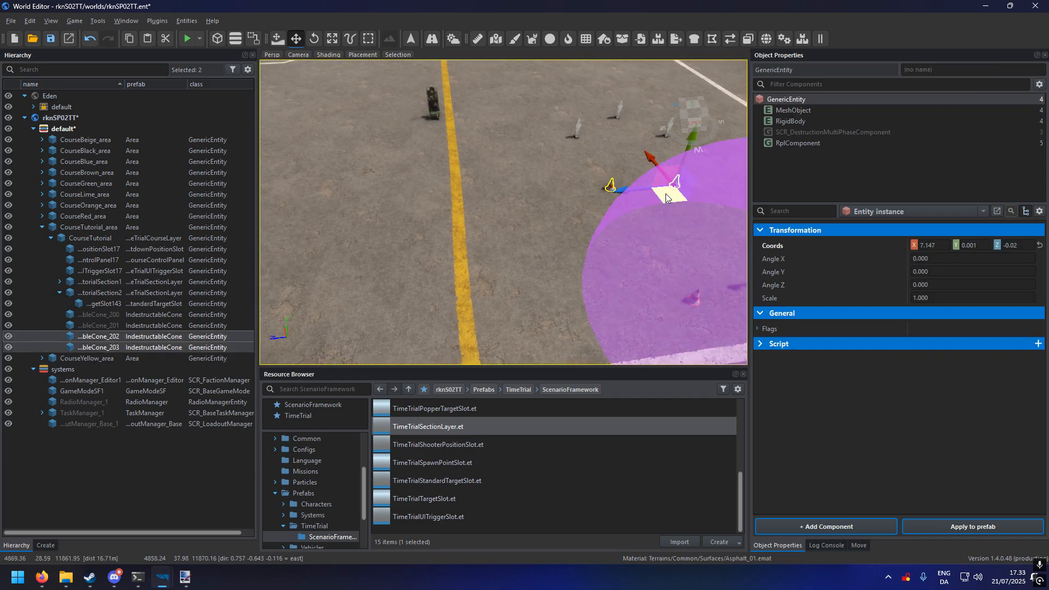
{"action": "left_click_drag", "start_coordinate": [668, 198], "coordinate": [472, 215]}
{"action": "left_click", "coordinate": [500, 270]}
{"action": "key", "text": "w"}
{"action": "right_click_drag", "start_coordinate": [501, 270], "coordinate": [508, 248]}
- Review the Time trial and Time trial Movement settings of the standard target slot beside the yellow line
{"action": "left_click", "coordinate": [519, 133]}
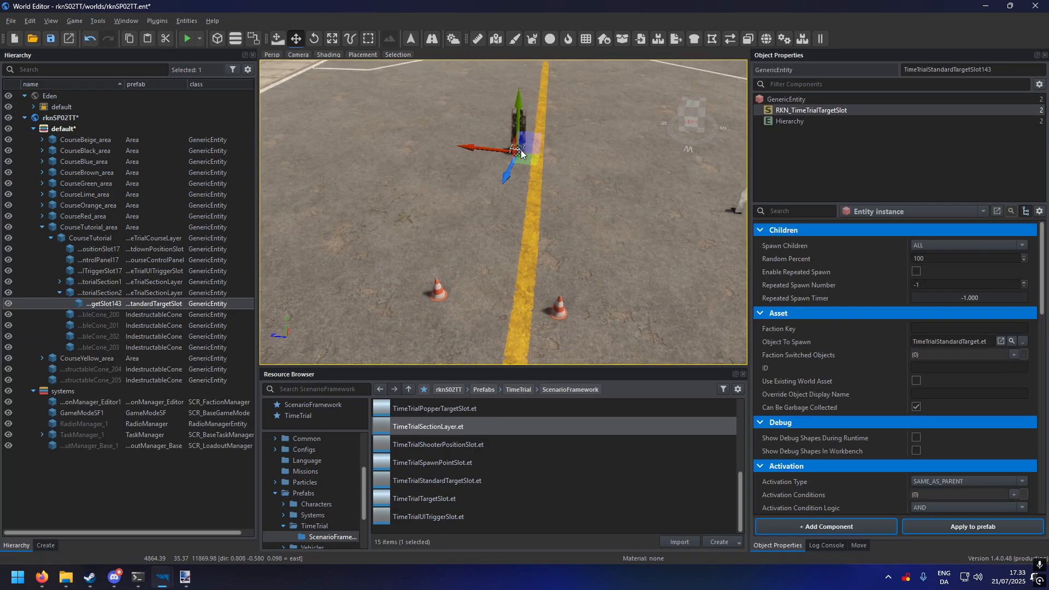
{"action": "scroll", "coordinate": [908, 375], "scroll_direction": "down", "scroll_amount": 3}
{"action": "scroll", "coordinate": [831, 379], "scroll_direction": "down", "scroll_amount": 5}
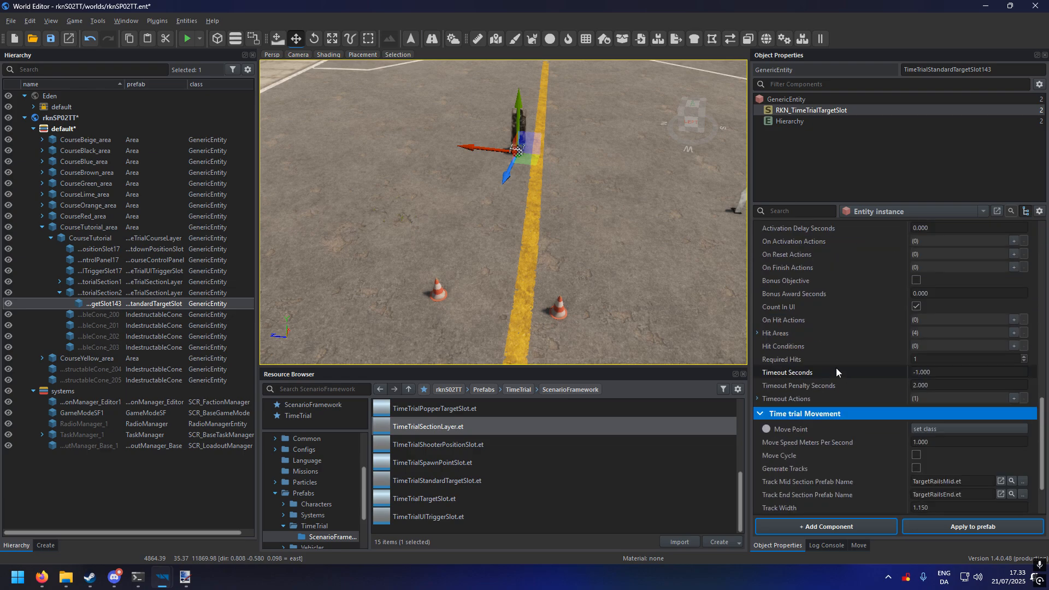
{"action": "scroll", "coordinate": [840, 368], "scroll_direction": "up", "scroll_amount": 1}
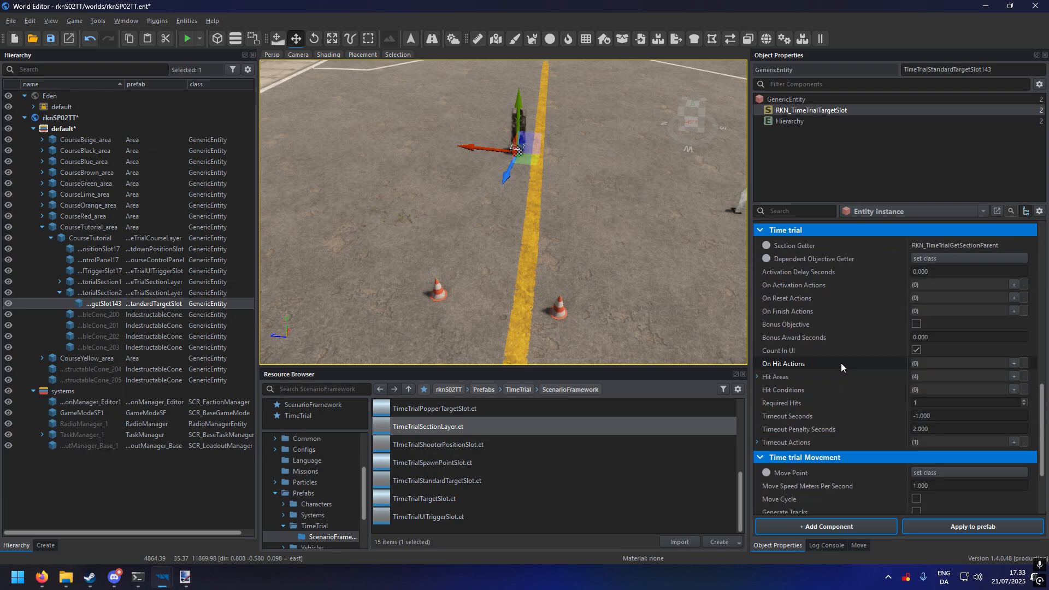
{"action": "scroll", "coordinate": [841, 363], "scroll_direction": "down", "scroll_amount": 3}
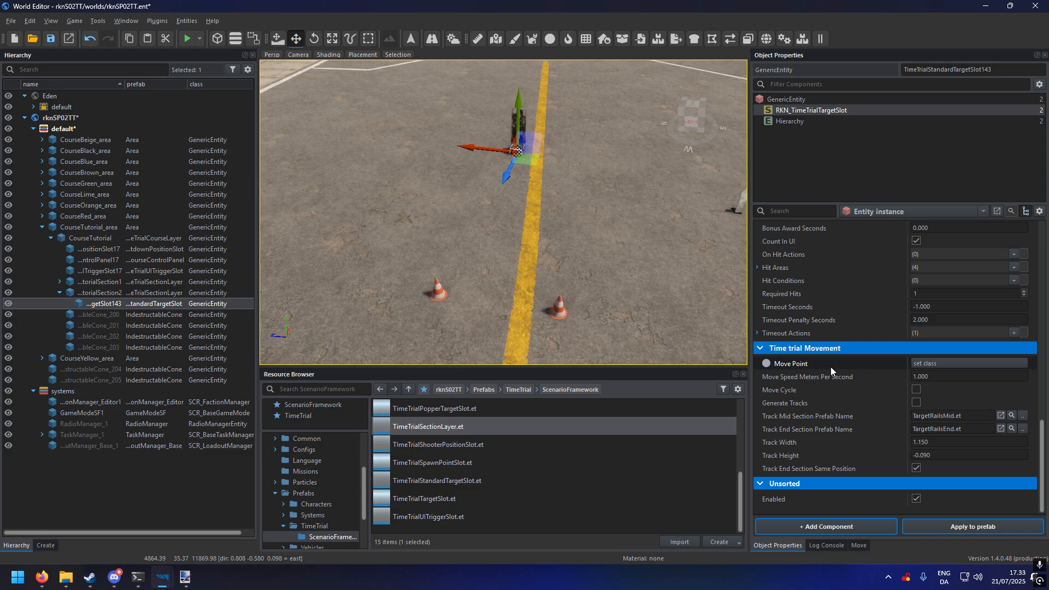
{"action": "left_click", "coordinate": [831, 367]}
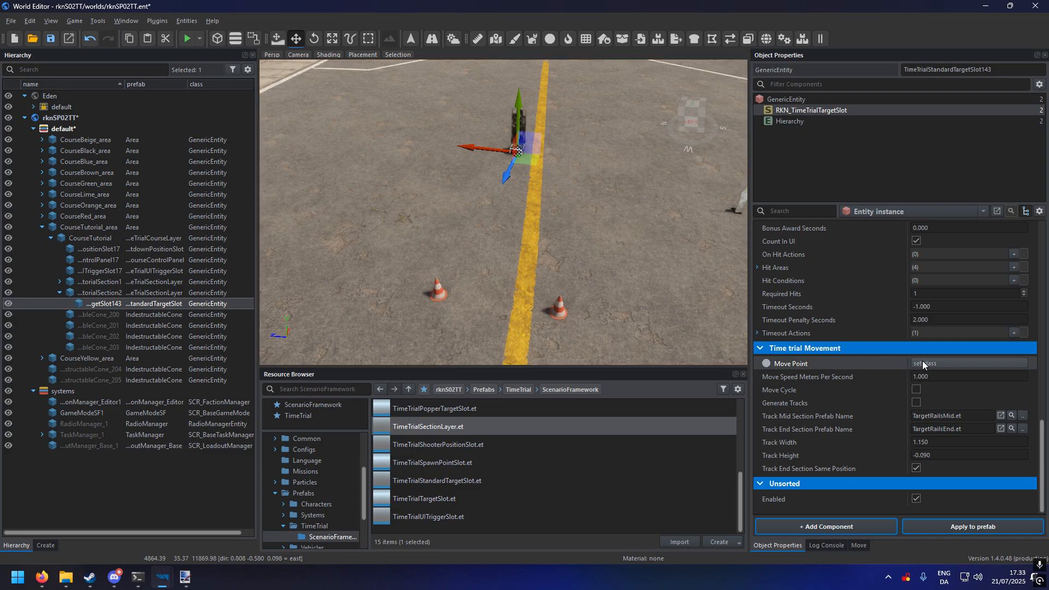
{"action": "right_click_drag", "start_coordinate": [650, 257], "coordinate": [679, 224]}
{"action": "key", "text": "w"}
{"action": "key", "text": "s"}
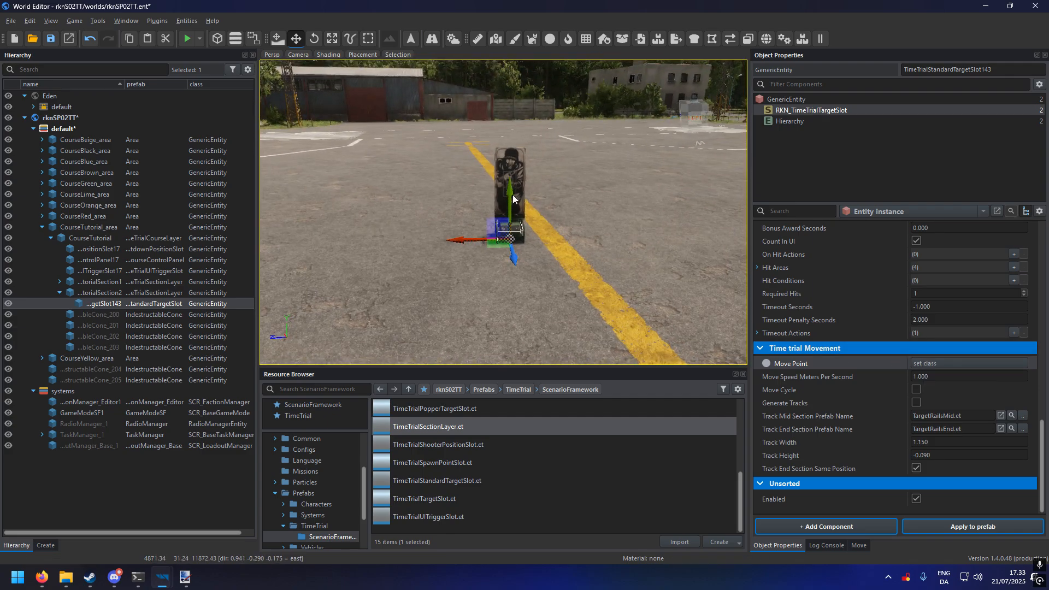
- Inspect the standard target's position relative to the yellow line and the two cones in front of it
{"action": "left_click_drag", "start_coordinate": [513, 194], "coordinate": [512, 185]}
{"action": "key", "text": "s"}
{"action": "key", "text": "d"}
{"action": "mouse_move", "coordinate": [512, 185]}
{"action": "right_mouse_down"}
{"action": "mouse_move", "coordinate": [514, 197]}
{"action": "mouse_move", "coordinate": [515, 170]}
{"action": "right_mouse_up"}
{"action": "key", "text": "w"}
{"action": "key", "text": "s"}
{"action": "key", "text": "a"}
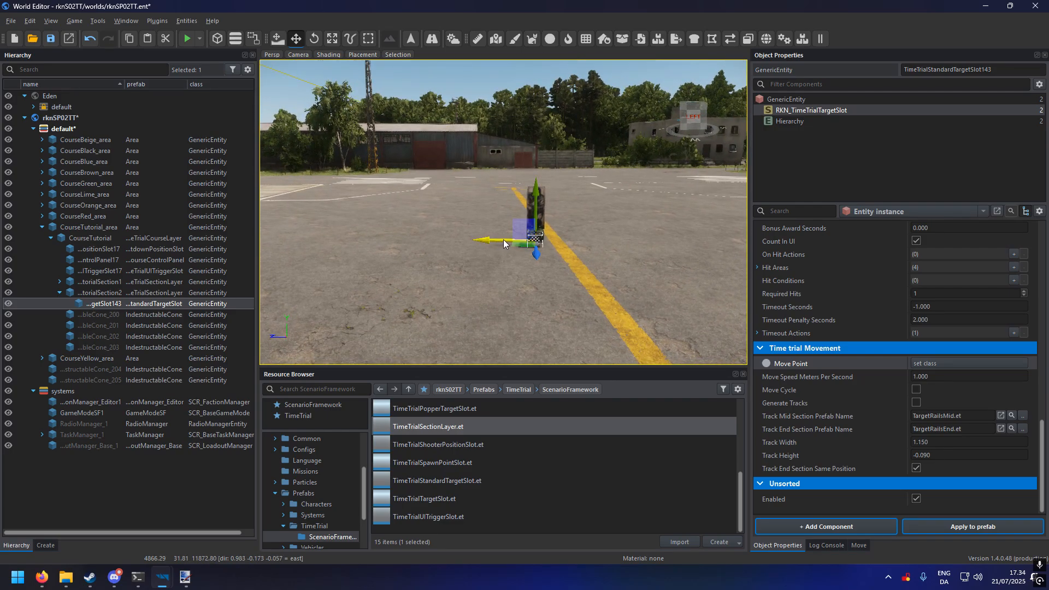
{"action": "left_click_drag", "start_coordinate": [497, 238], "coordinate": [548, 246]}
{"action": "right_click_drag", "start_coordinate": [548, 246], "coordinate": [541, 268]}
{"action": "key", "text": "s"}
{"action": "key", "text": "d"}
{"action": "key", "text": "w"}
{"action": "key", "text": "a"}
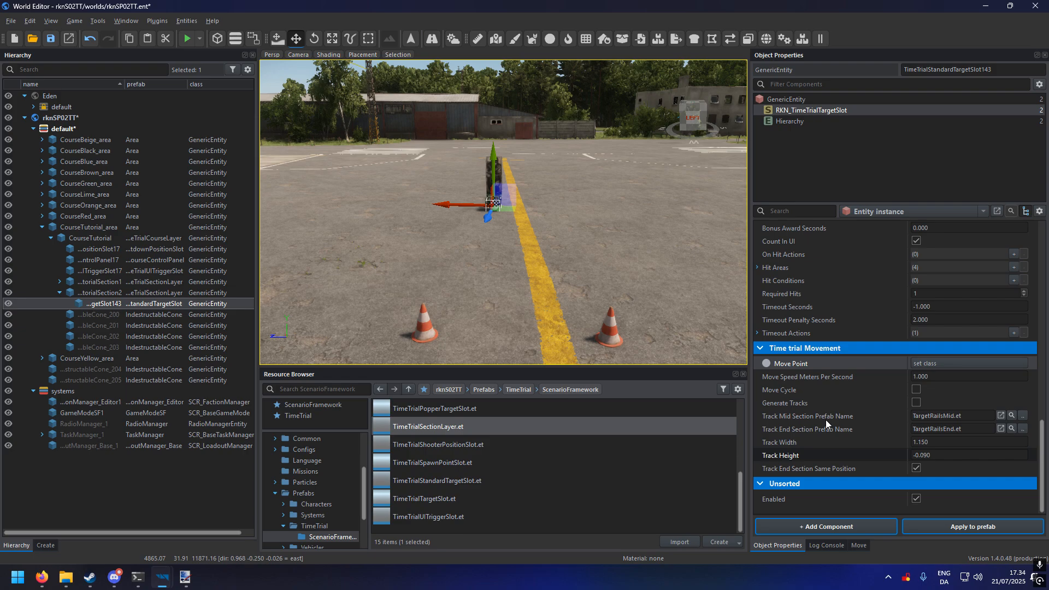
- Give the standard target slot a PointInfo move point across the yellow line, offset about X -4.869 and Z -0.1349
{"action": "left_click", "coordinate": [939, 363]}
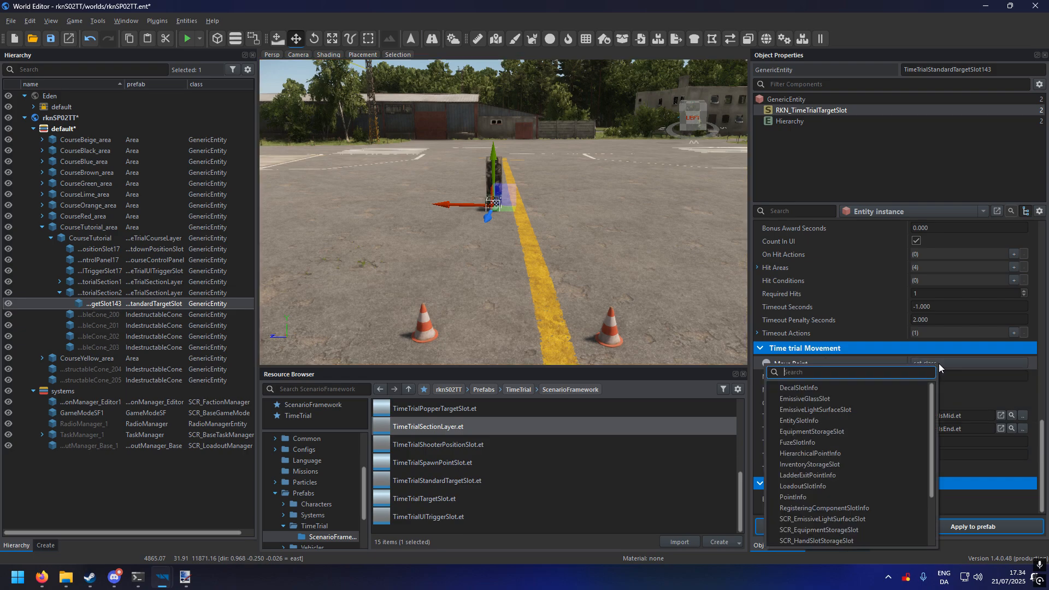
{"action": "left_click", "coordinate": [813, 493]}
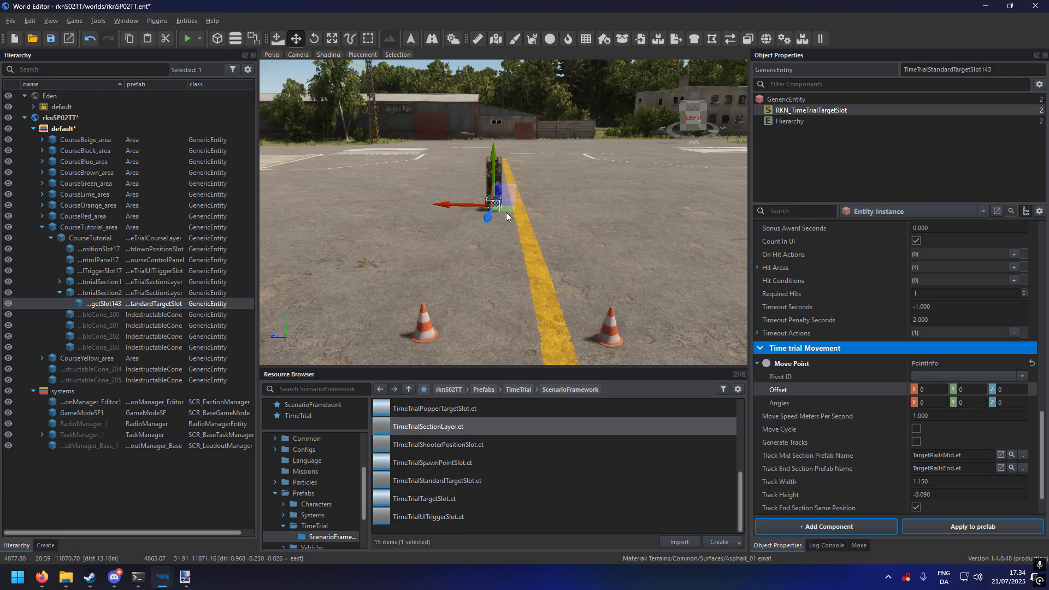
{"action": "left_click_drag", "start_coordinate": [506, 212], "coordinate": [497, 271]}
{"action": "left_click_drag", "start_coordinate": [401, 218], "coordinate": [647, 211]}
{"action": "key", "text": "w"}
{"action": "right_click_drag", "start_coordinate": [647, 211], "coordinate": [663, 153]}
{"action": "key", "text": "s"}
- Set the standard target's move speed to 2 meters per second and enable Move Cycle
{"action": "left_click", "coordinate": [794, 365]}
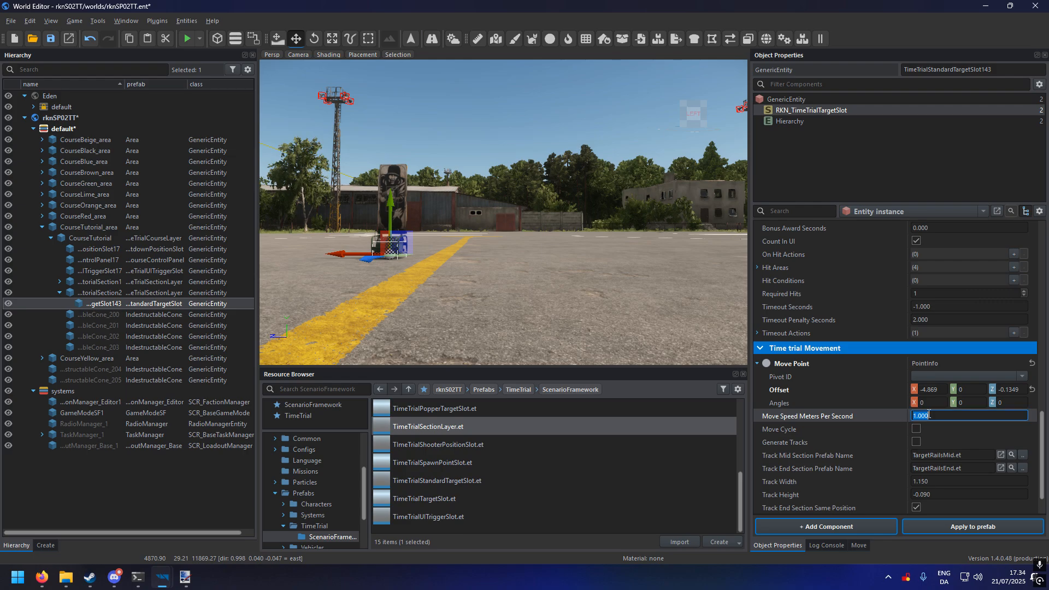
{"action": "key", "text": "Return"}
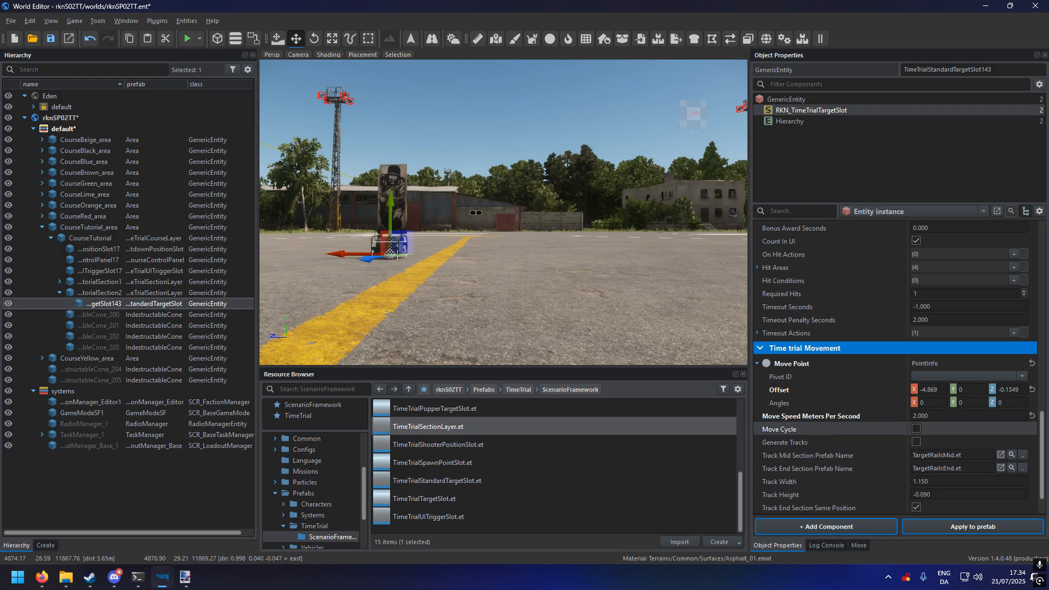
{"action": "key", "text": "f"}
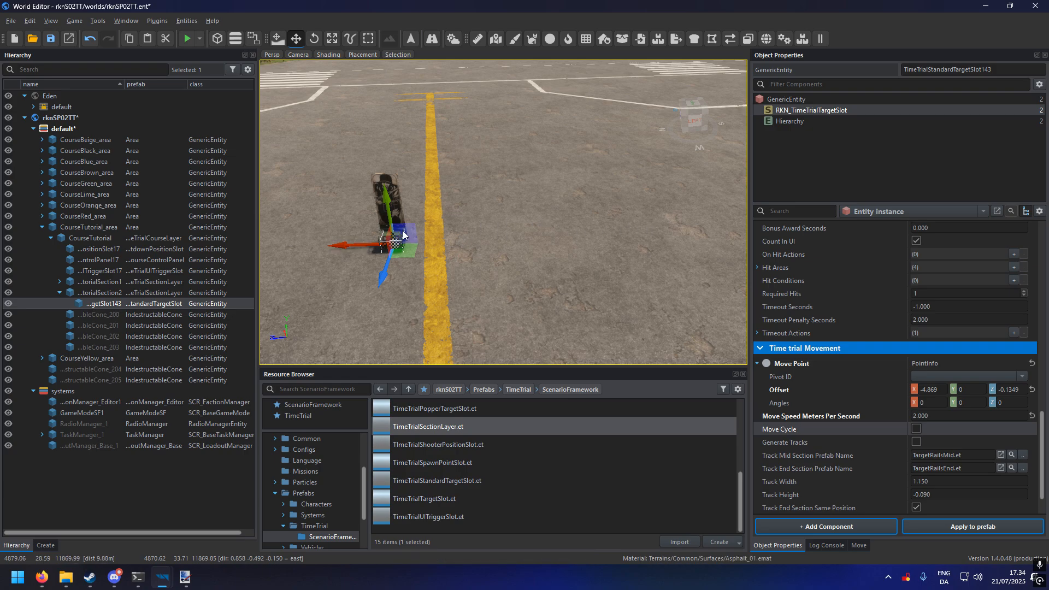
{"action": "left_click", "coordinate": [916, 429]}
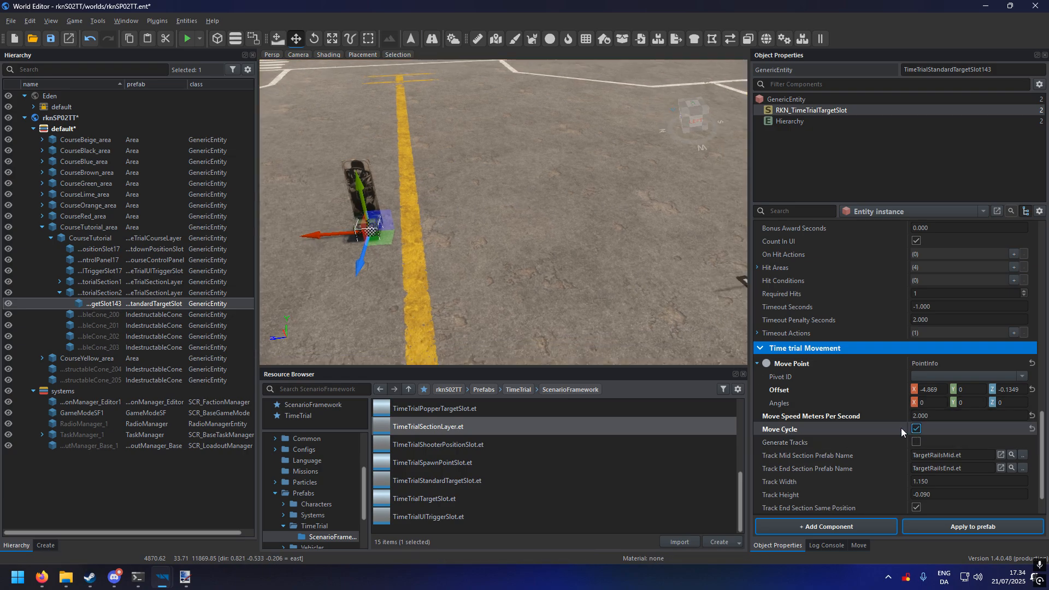
{"action": "key", "text": "s"}
{"action": "right_click_drag", "start_coordinate": [502, 212], "coordinate": [479, 189]}
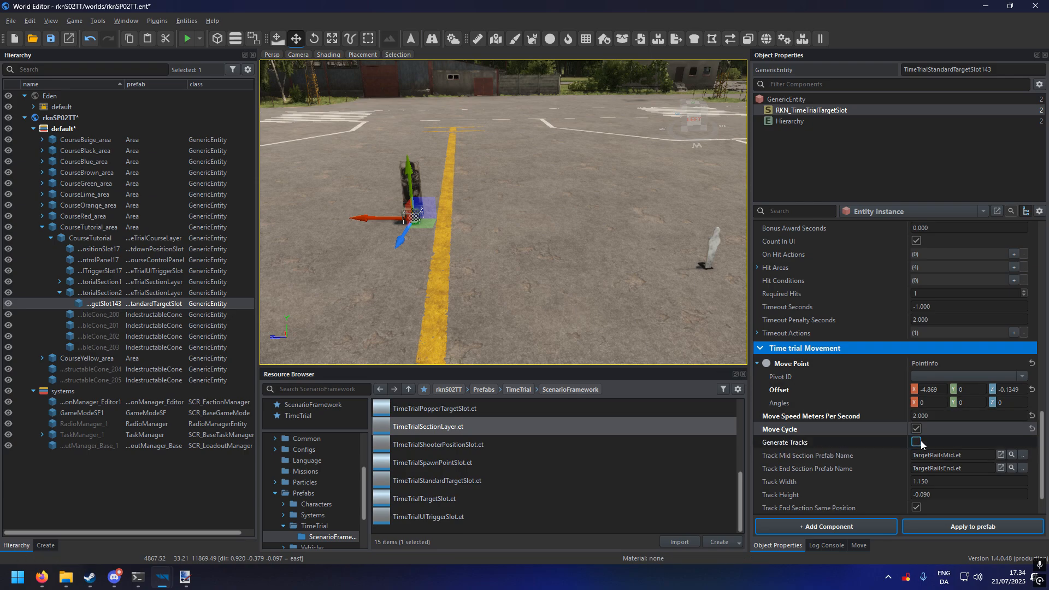
- Enable Generate Tracks for the standard target's movement across the yellow line
{"action": "scroll", "coordinate": [917, 441], "scroll_direction": "down", "scroll_amount": 1}
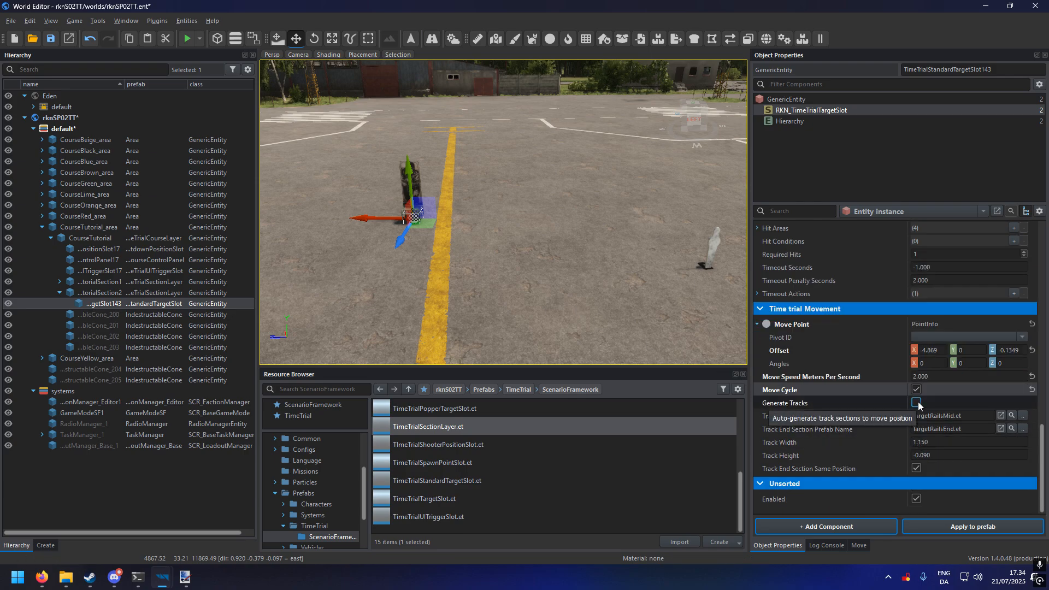
{"action": "left_click", "coordinate": [917, 403]}
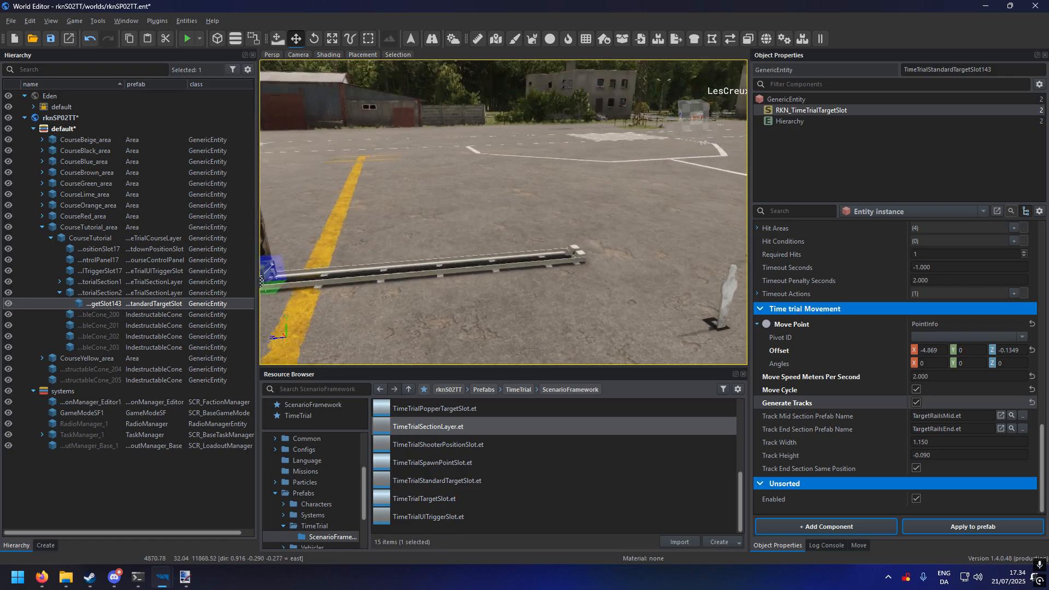
{"action": "mouse_move", "coordinate": [502, 213]}
{"action": "right_mouse_down"}
{"action": "mouse_move", "coordinate": [514, 246]}
{"action": "mouse_move", "coordinate": [481, 226]}
{"action": "mouse_move", "coordinate": [497, 219]}
{"action": "right_mouse_up"}
{"action": "right_click_drag", "start_coordinate": [380, 233], "coordinate": [392, 241]}
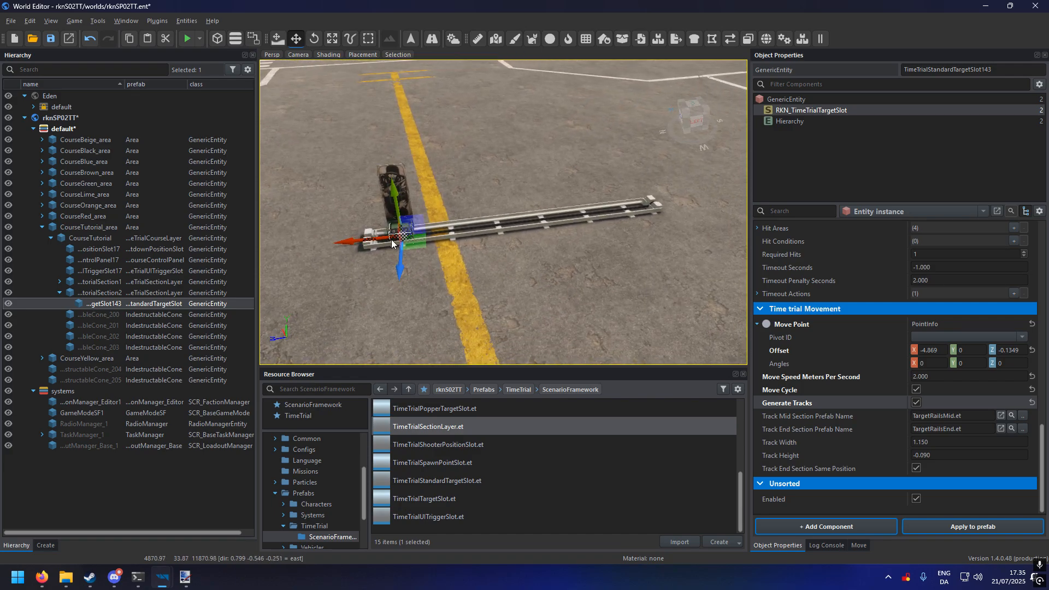
- Shift the standard target slightly toward the cones and regenerate its rails by switching Generate Tracks off and on again
{"action": "left_click_drag", "start_coordinate": [416, 247], "coordinate": [442, 268]}
{"action": "left_click", "coordinate": [917, 403]}
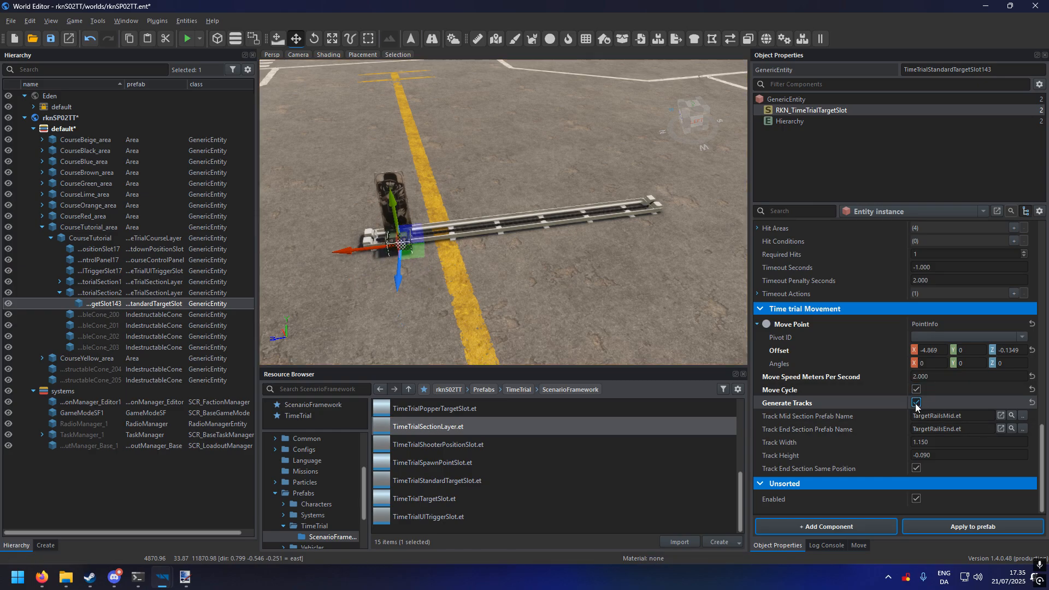
{"action": "left_click", "coordinate": [919, 403]}
- Examine the generated rails alongside the track mid and end section prefab settings
{"action": "right_click_drag", "start_coordinate": [601, 251], "coordinate": [645, 256]}
{"action": "left_click", "coordinate": [842, 412]}
{"action": "key", "text": "w"}
{"action": "key", "text": "s"}
{"action": "key", "text": "d"}
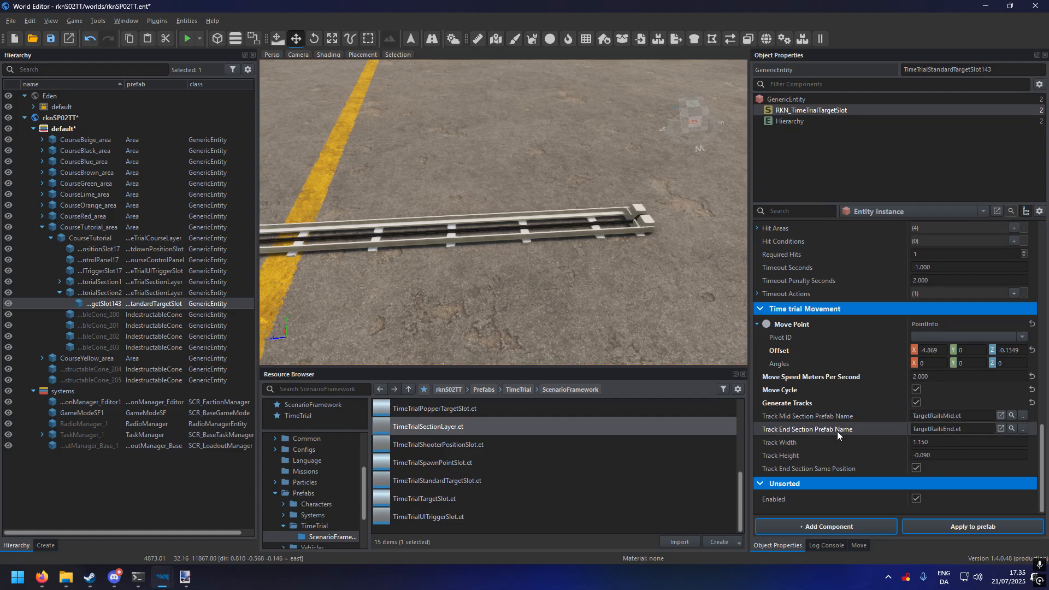
- Examine the Track Width, Track Height and Track End Section Same Position settings against the rails and cones
{"action": "left_click", "coordinate": [800, 445]}
{"action": "key", "text": "a"}
{"action": "right_click_drag", "start_coordinate": [617, 338], "coordinate": [612, 341]}
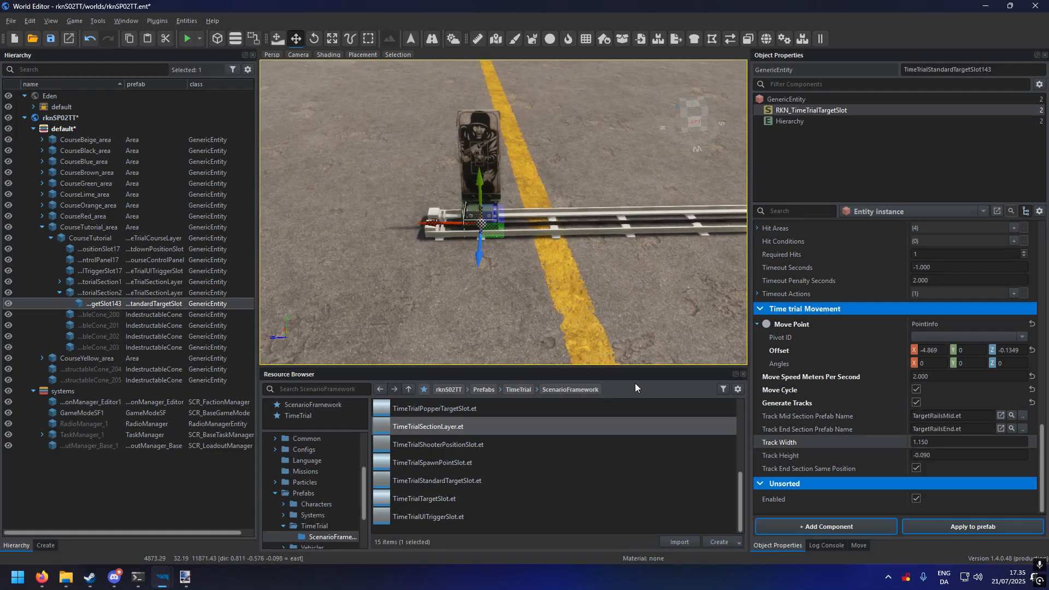
{"action": "left_click", "coordinate": [799, 456]}
{"action": "right_click_drag", "start_coordinate": [602, 331], "coordinate": [582, 281]}
{"action": "key", "text": "w"}
{"action": "key", "text": "s"}
{"action": "right_click_drag", "start_coordinate": [425, 299], "coordinate": [417, 339]}
{"action": "left_click", "coordinate": [798, 441]}
{"action": "right_click_drag", "start_coordinate": [621, 282], "coordinate": [652, 303]}
{"action": "key", "text": "s"}
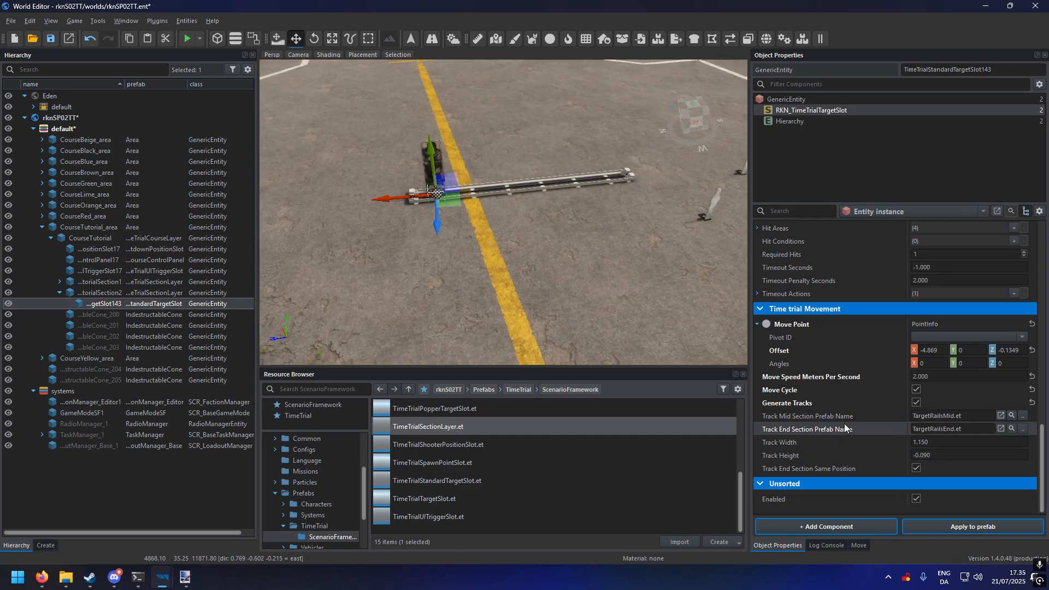
{"action": "key", "text": "s"}
{"action": "right_click_drag", "start_coordinate": [645, 284], "coordinate": [646, 263]}
{"action": "key", "text": "w"}
{"action": "key", "text": "s"}
{"action": "key", "text": "w"}
{"action": "key", "text": "a"}
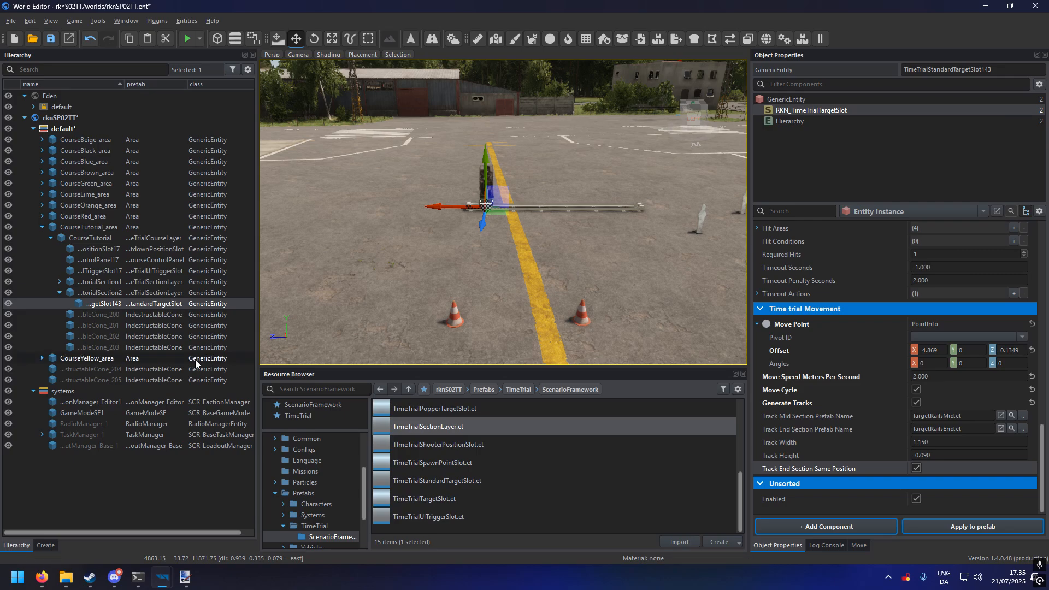
- Place a TimeTrialClayTargetSlot on the asphalt on the near side of the yellow line, away from the popper targets
{"action": "scroll", "coordinate": [468, 451], "scroll_direction": "up", "scroll_amount": 3}
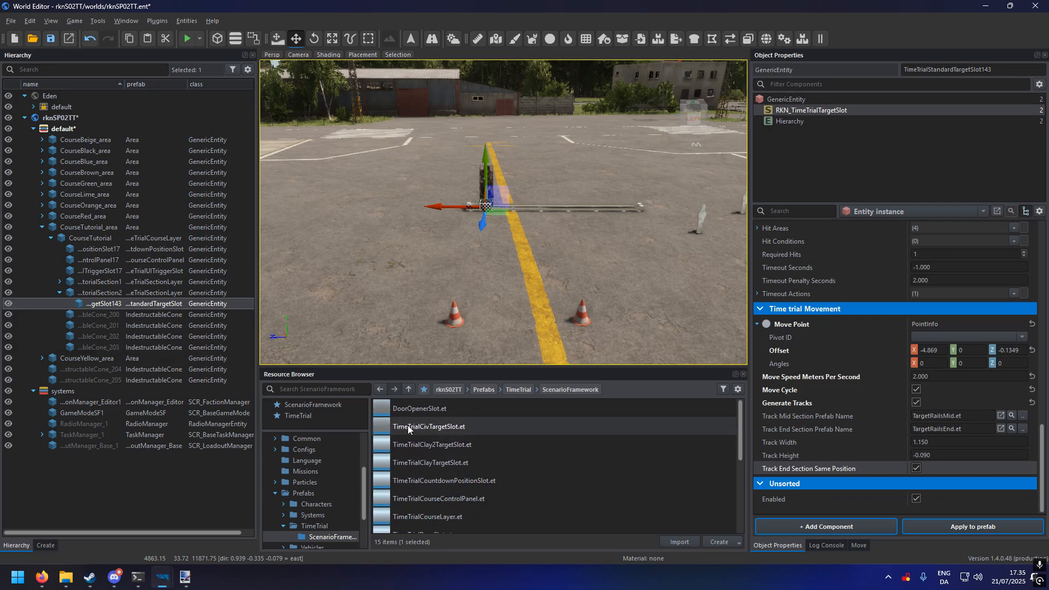
{"action": "scroll", "coordinate": [441, 443], "scroll_direction": "down", "scroll_amount": 1}
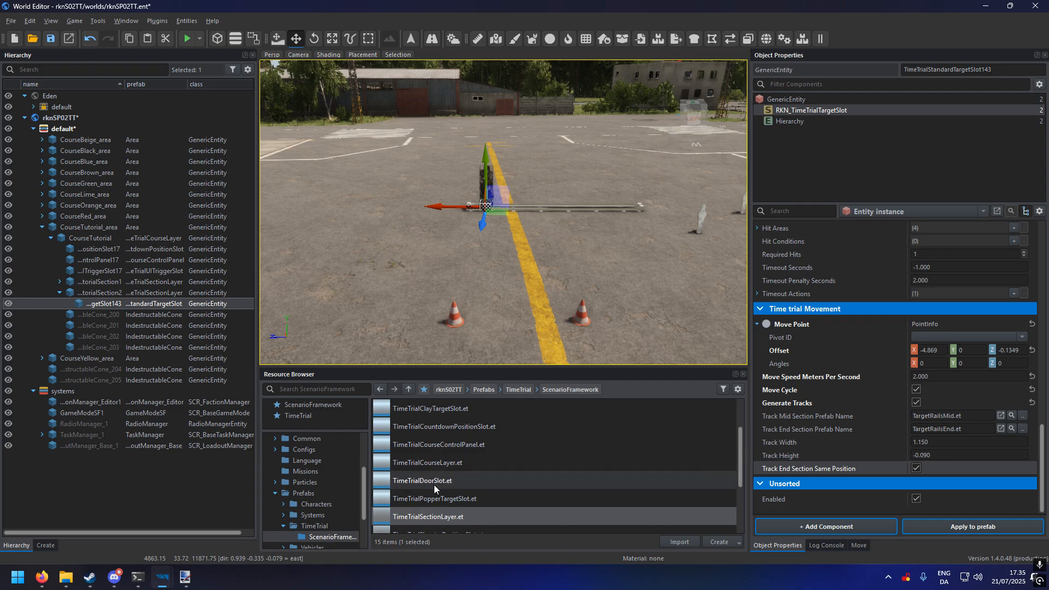
{"action": "scroll", "coordinate": [432, 479], "scroll_direction": "down", "scroll_amount": 1}
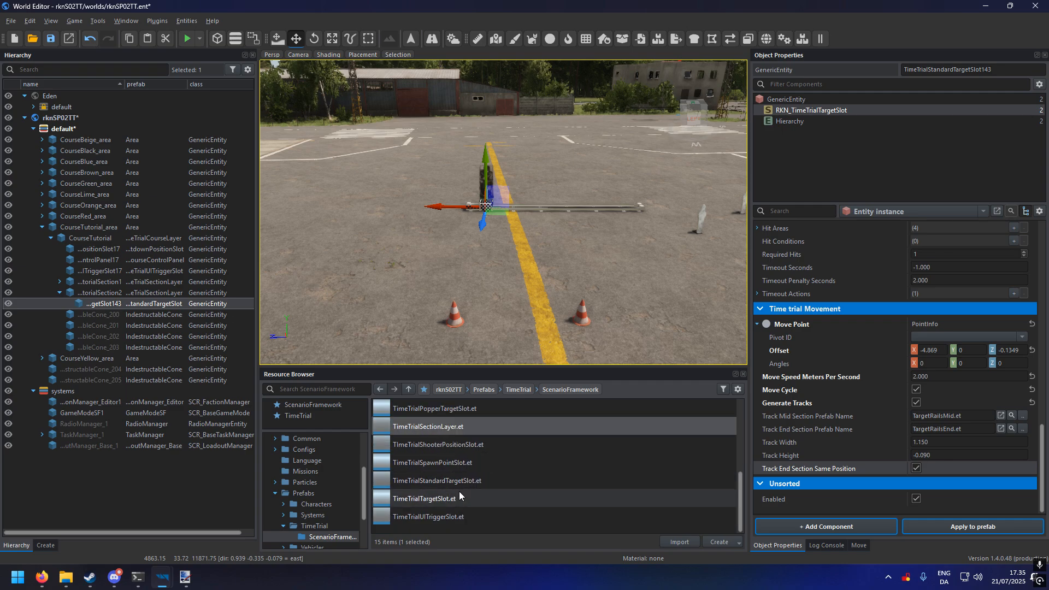
{"action": "scroll", "coordinate": [449, 488], "scroll_direction": "up", "scroll_amount": 2}
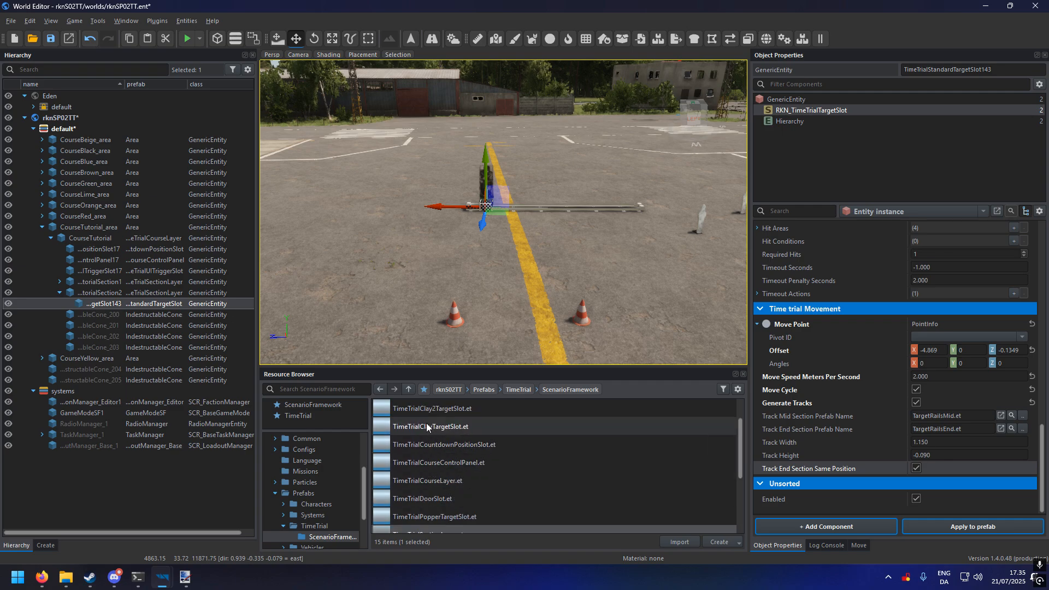
{"action": "left_click_drag", "start_coordinate": [426, 424], "coordinate": [415, 208]}
{"action": "right_click_drag", "start_coordinate": [416, 208], "coordinate": [424, 246]}
{"action": "key", "text": "w"}
{"action": "left_click_drag", "start_coordinate": [586, 246], "coordinate": [589, 157]}
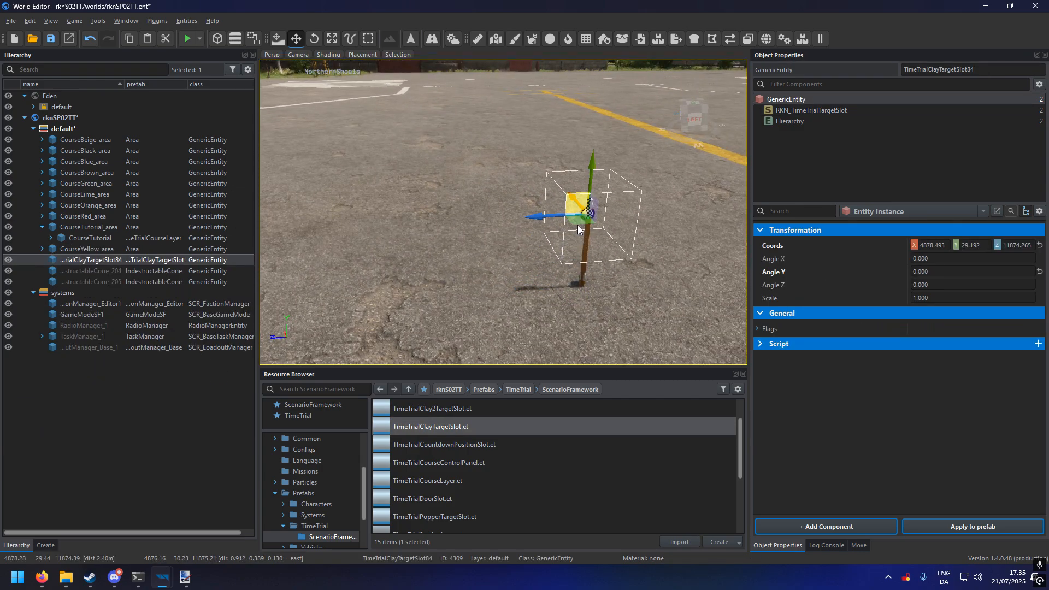
- Rotate the clay target slot to 180° around Y and move it closer to the standard target's rails
{"action": "key", "text": "e"}
{"action": "left_click_drag", "start_coordinate": [576, 237], "coordinate": [607, 288]}
{"action": "key", "text": "w"}
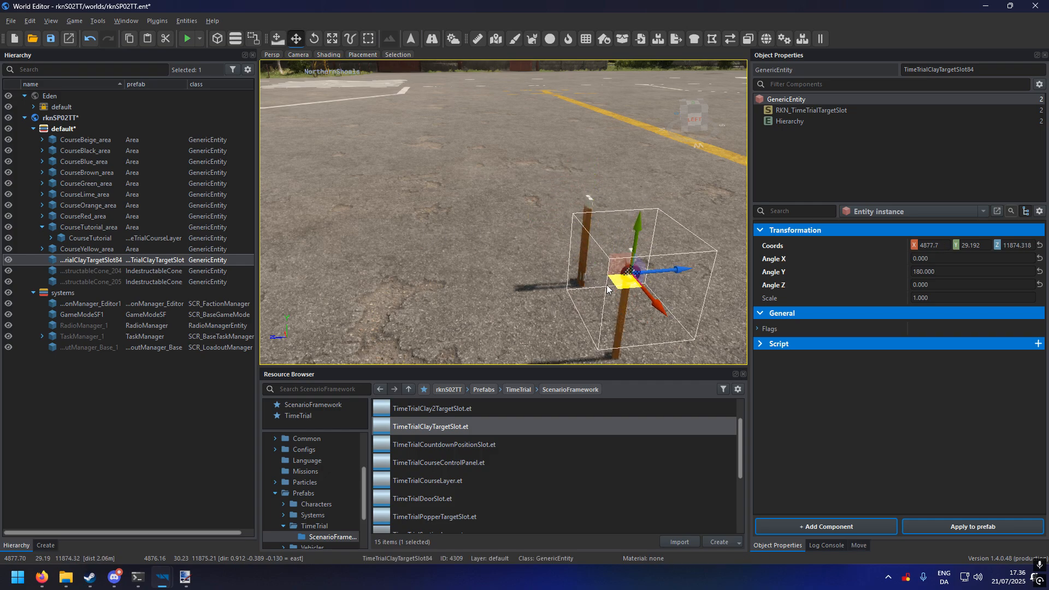
{"action": "key", "text": "a"}
{"action": "right_click_drag", "start_coordinate": [609, 289], "coordinate": [670, 279]}
{"action": "key", "text": "w"}
{"action": "key", "text": "d"}
{"action": "key", "text": "a"}
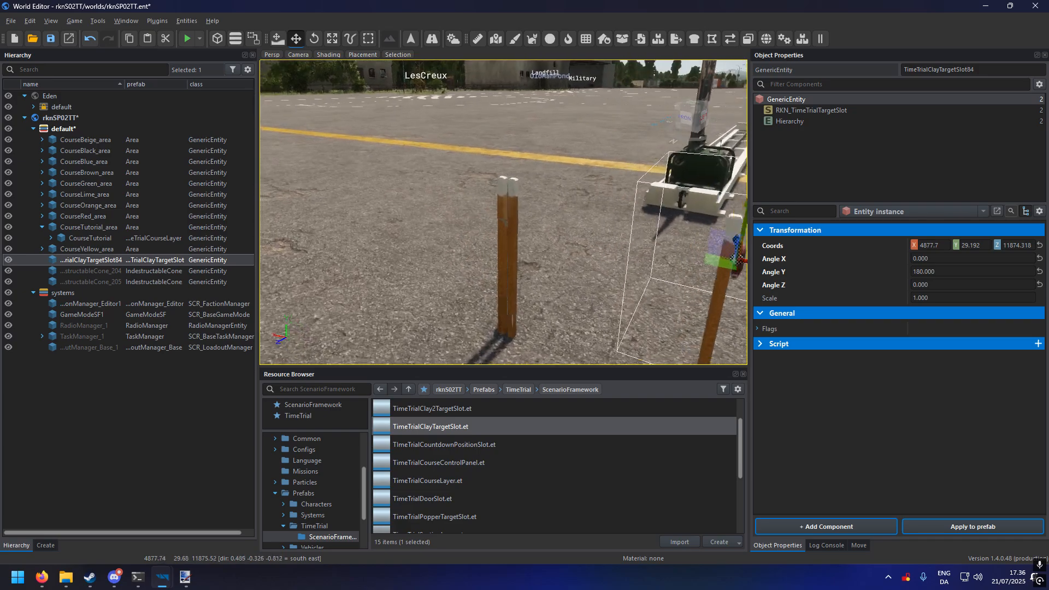
{"action": "right_click_drag", "start_coordinate": [519, 235], "coordinate": [550, 244]}
{"action": "key", "text": "s"}
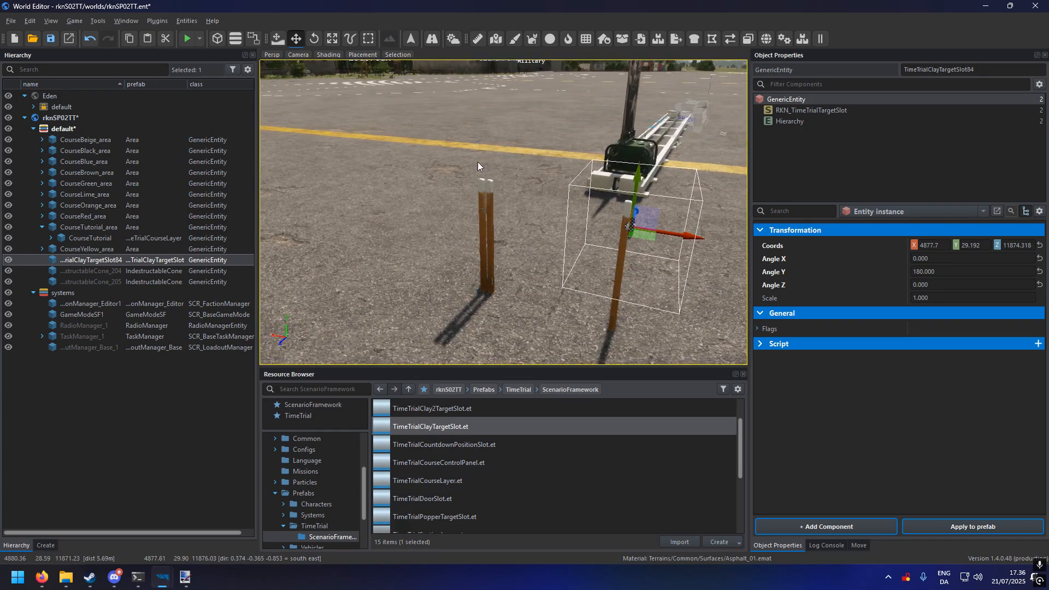
- Move the clay target slot to about X 4878.05, Z 11873.63, beside the end of the rails
{"action": "right_click_drag", "start_coordinate": [512, 277], "coordinate": [496, 233]}
{"action": "key", "text": "d"}
{"action": "key", "text": "w"}
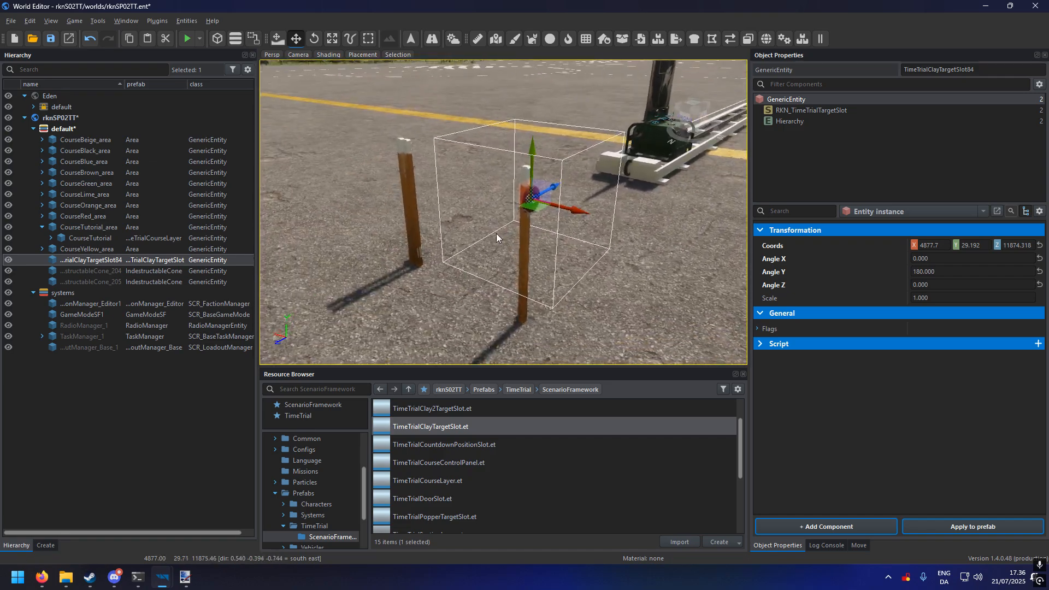
{"action": "left_click_drag", "start_coordinate": [541, 214], "coordinate": [541, 149]}
{"action": "key", "text": "d"}
{"action": "right_click_drag", "start_coordinate": [541, 194], "coordinate": [413, 201]}
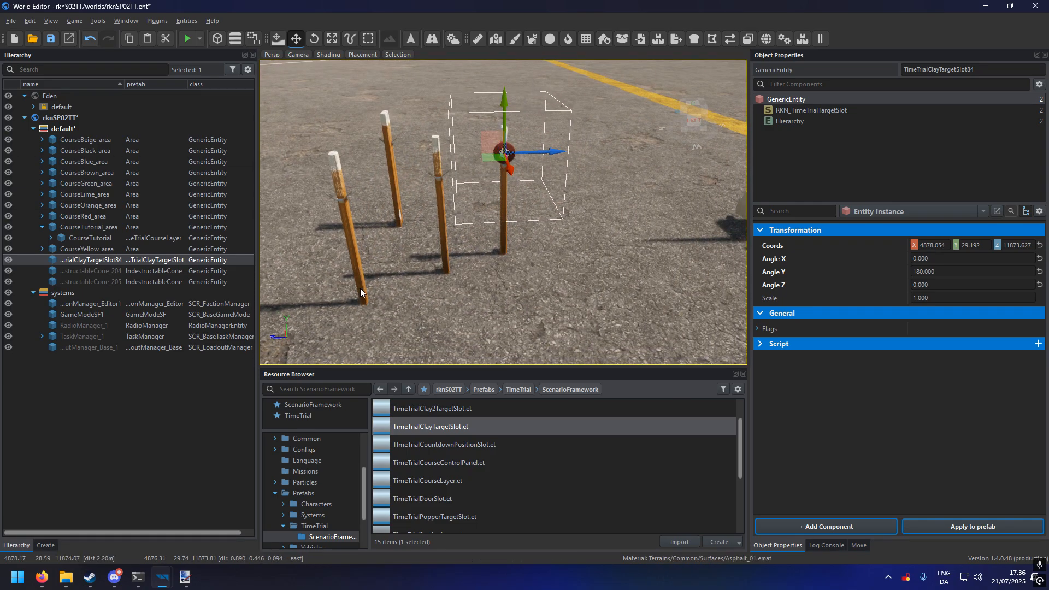
- Inspect the clay target from the shooter's side and review its bonus objective and hit action settings
{"action": "right_click_drag", "start_coordinate": [444, 242], "coordinate": [575, 189]}
{"action": "key", "text": "a"}
{"action": "key", "text": "d"}
{"action": "key", "text": "s"}
{"action": "key", "text": "d"}
{"action": "key", "text": "w"}
{"action": "key", "text": "w"}
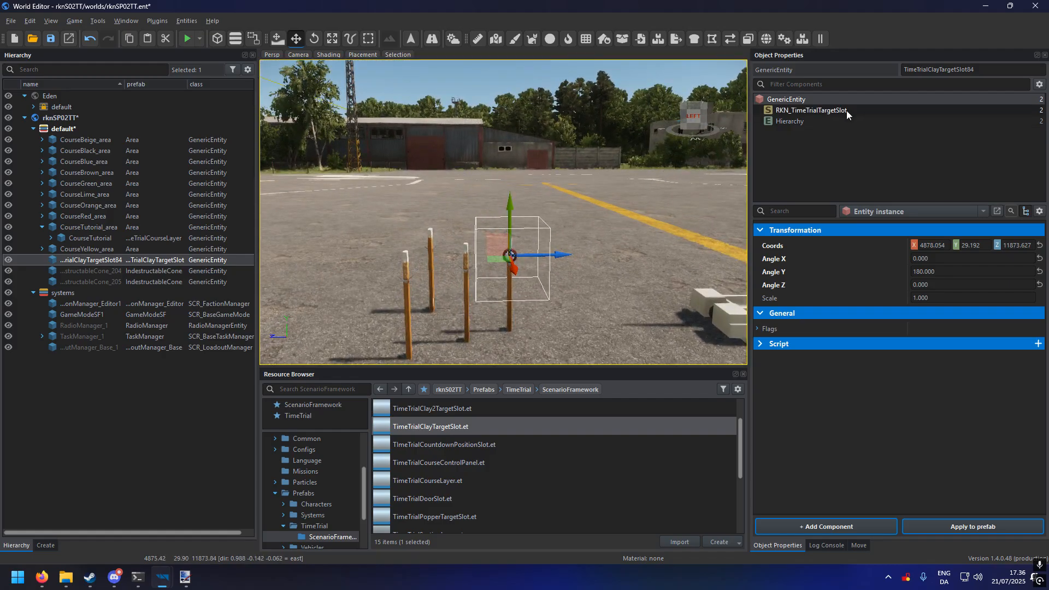
{"action": "left_click", "coordinate": [845, 110]}
{"action": "scroll", "coordinate": [851, 333], "scroll_direction": "down", "scroll_amount": 10}
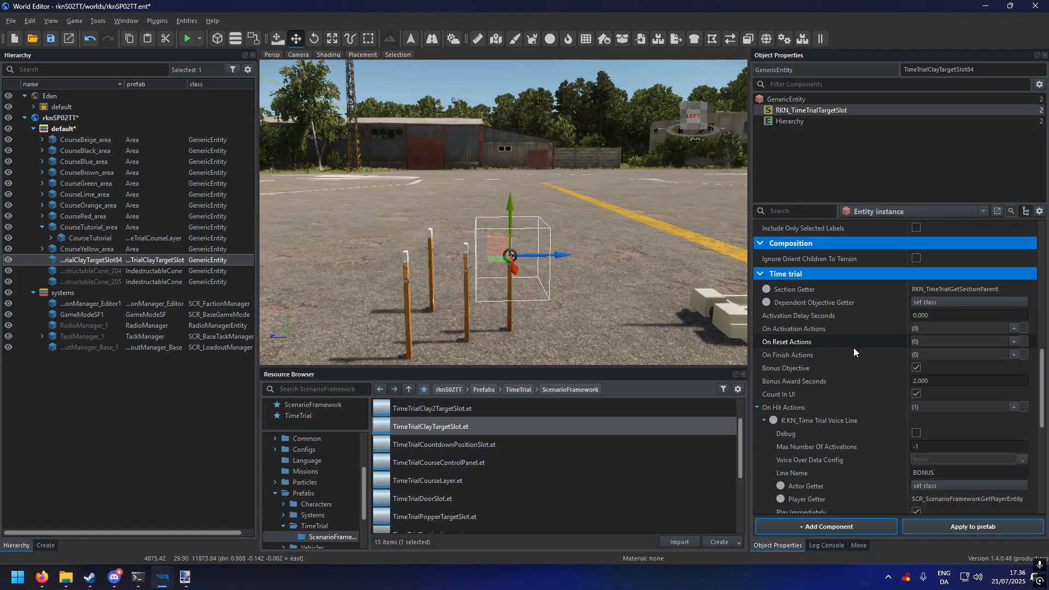
- Place a TimeTrialCivTargetSlot on the asphalt in front of the standard target, on the near side of the yellow line
{"action": "scroll", "coordinate": [853, 347], "scroll_direction": "down", "scroll_amount": 2}
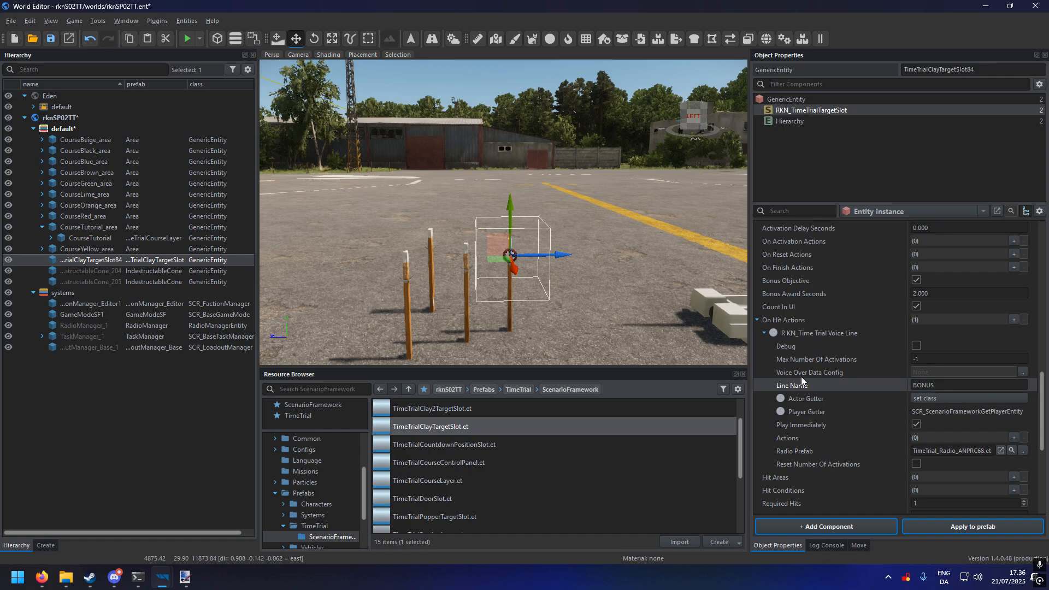
{"action": "right_click_drag", "start_coordinate": [645, 306], "coordinate": [721, 331]}
{"action": "key", "text": "s"}
{"action": "scroll", "coordinate": [891, 417], "scroll_direction": "down", "scroll_amount": 5}
{"action": "scroll", "coordinate": [883, 415], "scroll_direction": "up", "scroll_amount": 5}
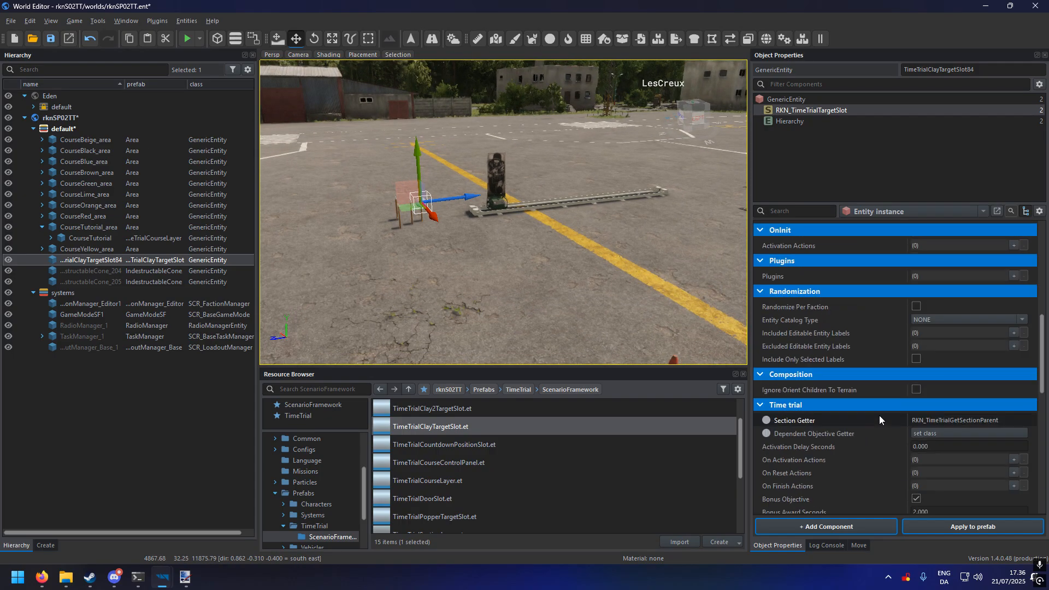
{"action": "key", "text": "w"}
{"action": "right_click_drag", "start_coordinate": [526, 276], "coordinate": [574, 290]}
{"action": "key", "text": "a"}
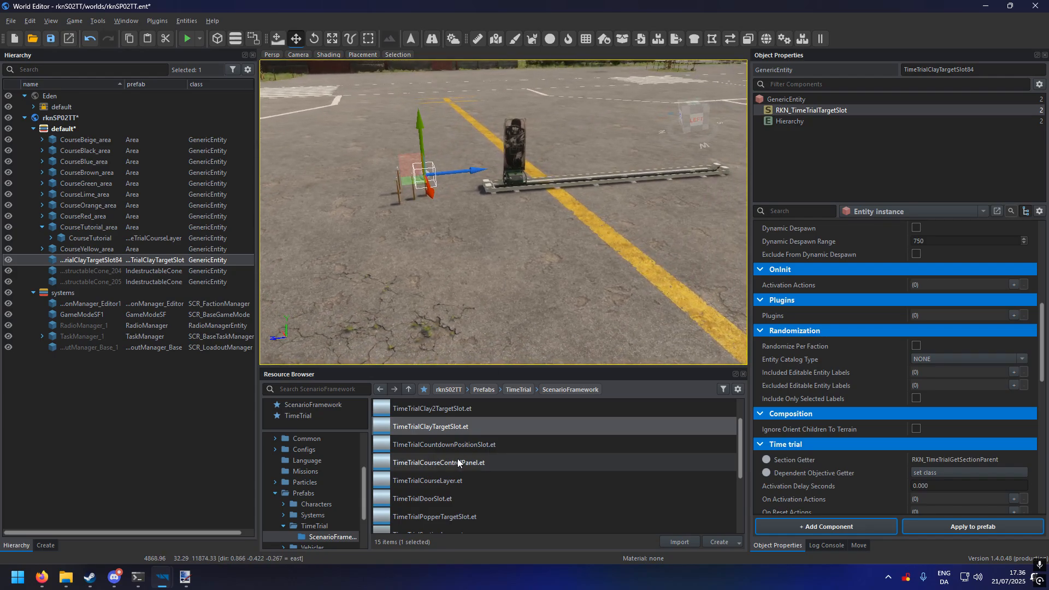
{"action": "scroll", "coordinate": [457, 456], "scroll_direction": "up", "scroll_amount": 1}
{"action": "left_click_drag", "start_coordinate": [434, 429], "coordinate": [525, 282]}
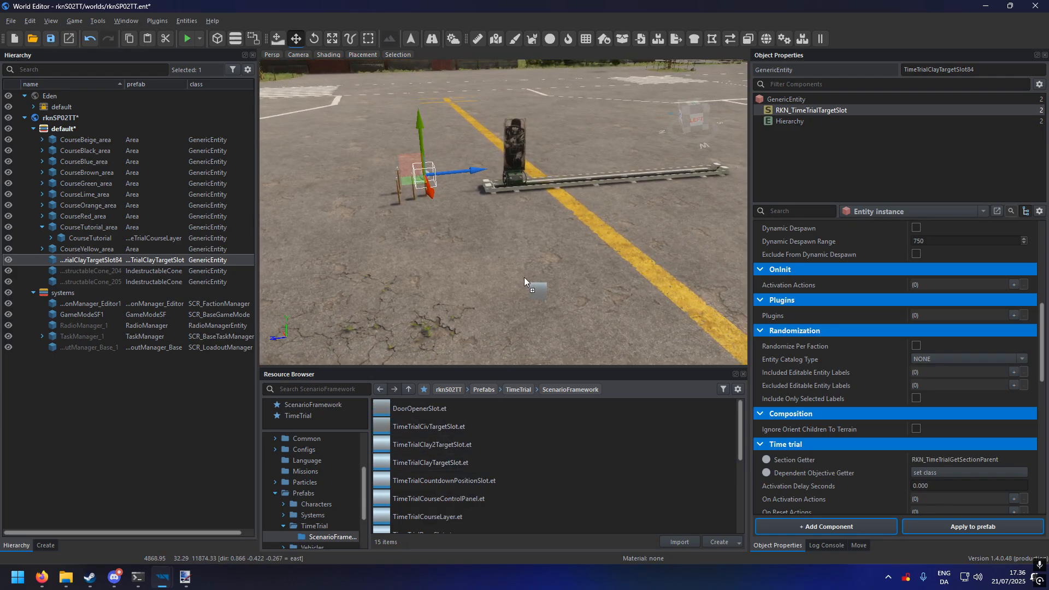
{"action": "left_click_drag", "start_coordinate": [601, 251], "coordinate": [570, 256]}
- Rotate the civilian target slot to face the shooter and move it away from the yellow line, towards the clay target's side
{"action": "key", "text": "d"}
{"action": "mouse_move", "coordinate": [570, 256]}
{"action": "right_mouse_down"}
{"action": "mouse_move", "coordinate": [582, 260]}
{"action": "mouse_move", "coordinate": [574, 257]}
{"action": "right_mouse_up"}
{"action": "key", "text": "w"}
{"action": "key", "text": "e"}
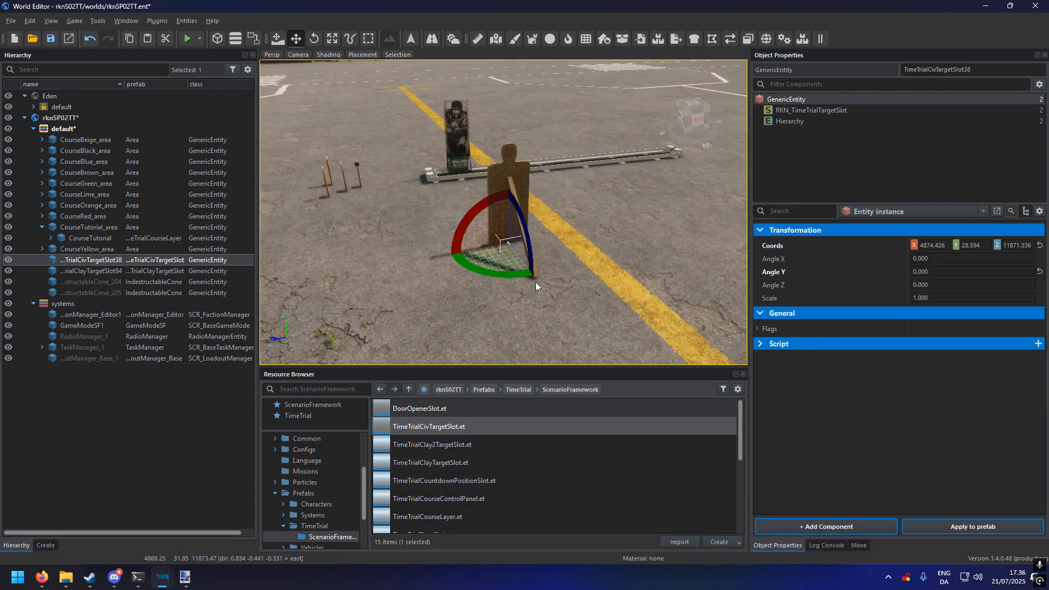
{"action": "left_click_drag", "start_coordinate": [525, 275], "coordinate": [423, 255]}
{"action": "key", "text": "w"}
- Review the civilian target slot's bonus objective, bonus award seconds and on-hit voice line settings
{"action": "left_click", "coordinate": [861, 112]}
{"action": "scroll", "coordinate": [874, 322], "scroll_direction": "down", "scroll_amount": 3}
{"action": "scroll", "coordinate": [874, 322], "scroll_direction": "down", "scroll_amount": 6}
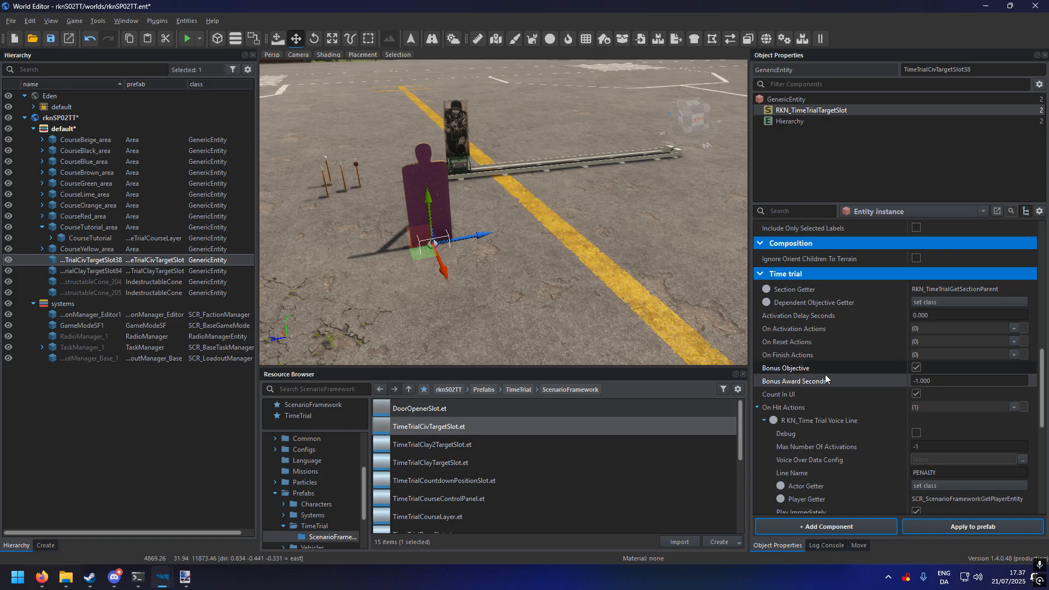
{"action": "scroll", "coordinate": [831, 373], "scroll_direction": "down", "scroll_amount": 1}
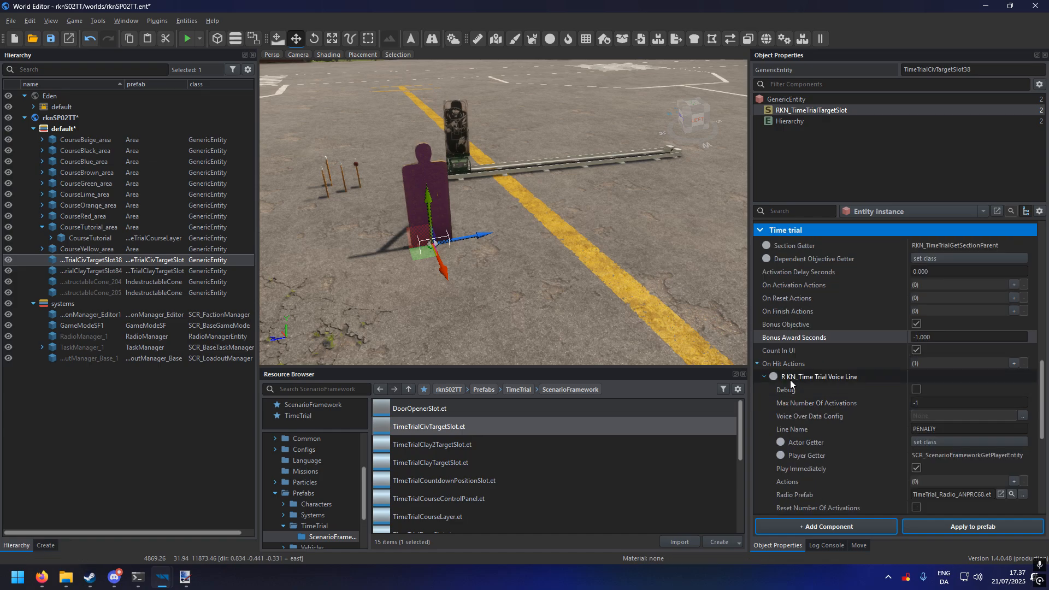
{"action": "left_click", "coordinate": [938, 429]}
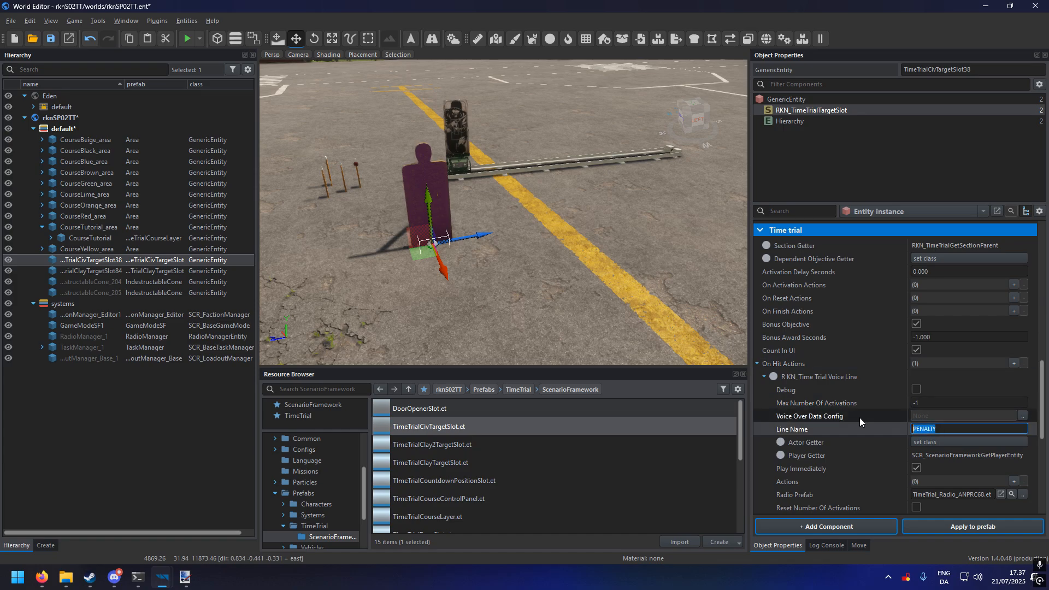
{"action": "left_click", "coordinate": [820, 417]}
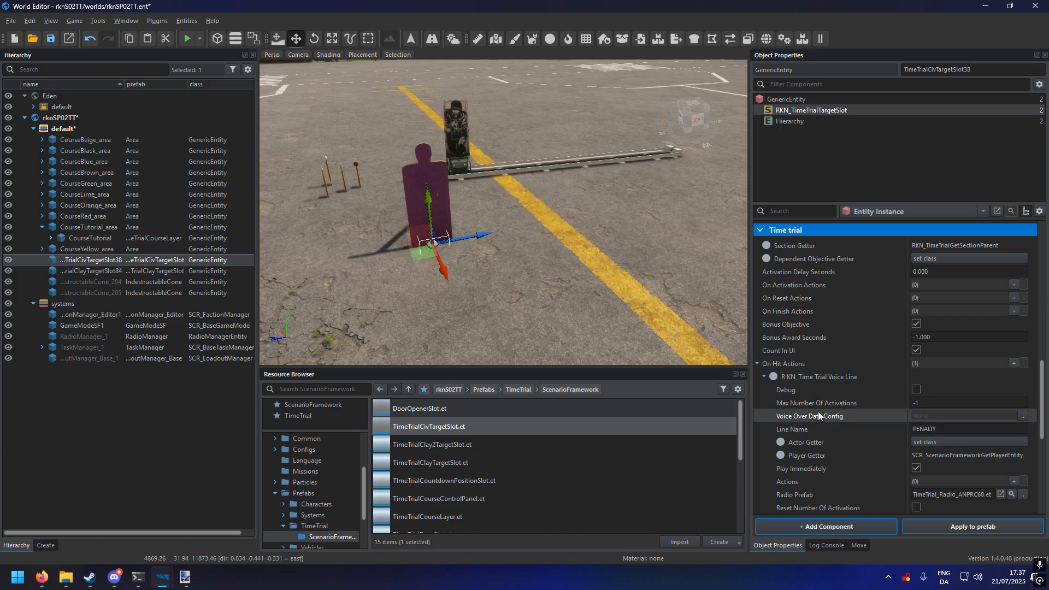
{"action": "scroll", "coordinate": [820, 383], "scroll_direction": "up", "scroll_amount": 3}
- Nest the civilian target slot, the clay target slot and the two loose cones under TutorialSection2, then clear the selection
{"action": "right_click_drag", "start_coordinate": [649, 349], "coordinate": [623, 372]}
{"action": "key", "text": "s"}
{"action": "key", "text": "d"}
{"action": "left_click", "coordinate": [93, 293]}
{"action": "left_click", "coordinate": [83, 259]}
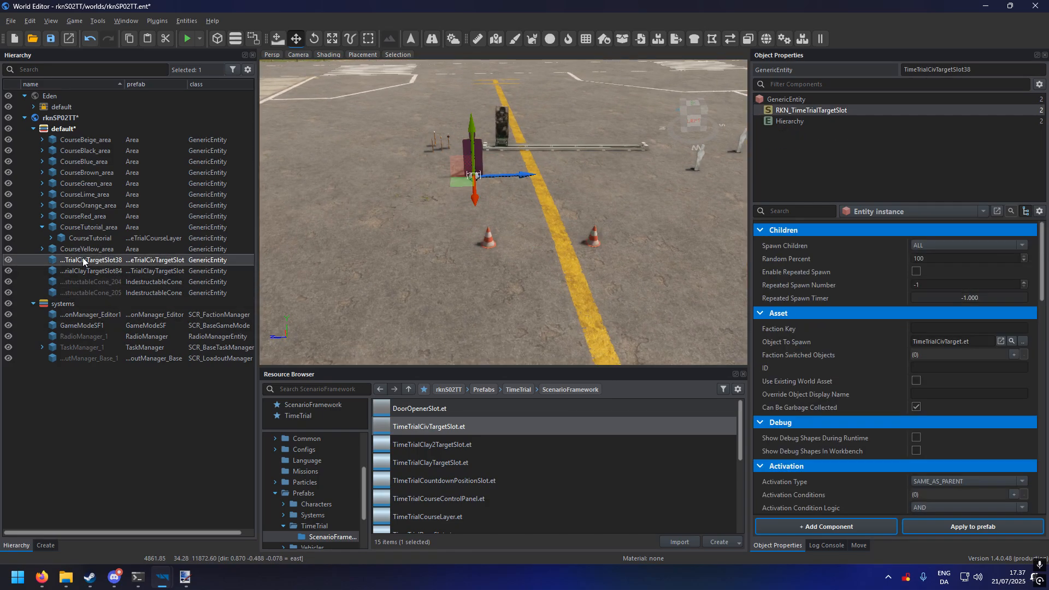
{"action": "left_click", "coordinate": [97, 292], "text": "shift"}
{"action": "left_click", "coordinate": [50, 239]}
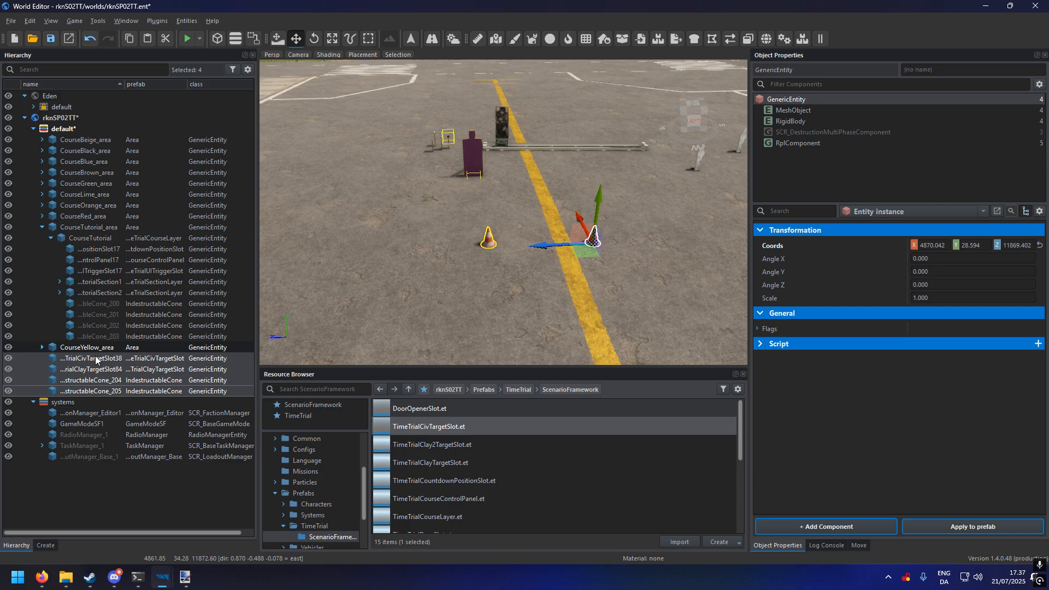
{"action": "left_click_drag", "start_coordinate": [95, 356], "coordinate": [117, 294]}
{"action": "left_click", "coordinate": [397, 288]}
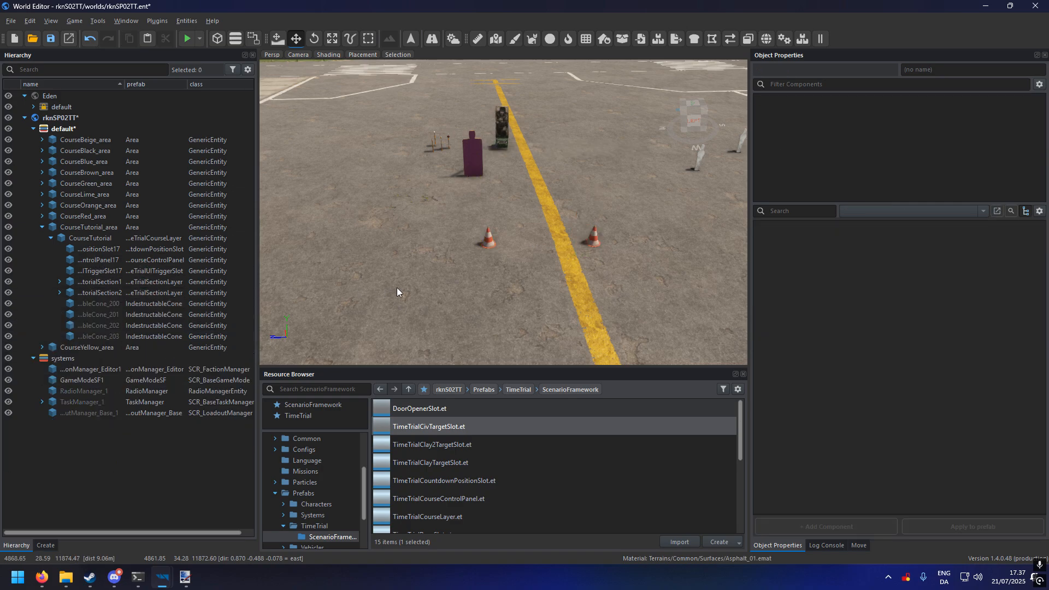
- Place a TimeTrialSpawnPointSlot near the course start, at about X 4858.68, Z 11863.67
{"action": "key", "text": "s"}
{"action": "right_click_drag", "start_coordinate": [397, 289], "coordinate": [377, 306]}
{"action": "key", "text": "d"}
{"action": "key", "text": "w"}
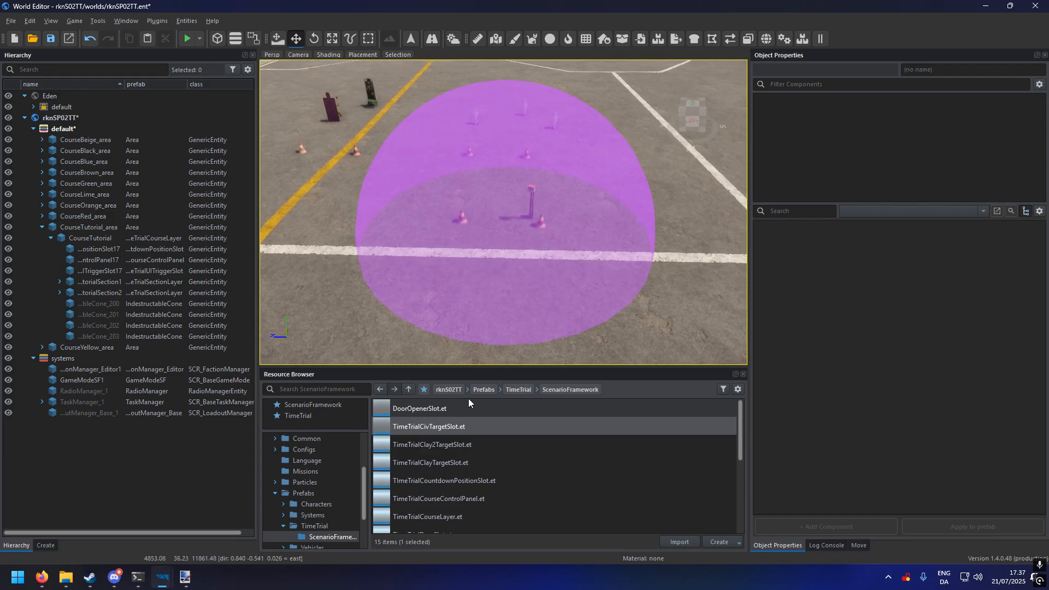
{"action": "scroll", "coordinate": [459, 479], "scroll_direction": "down", "scroll_amount": 2}
{"action": "scroll", "coordinate": [465, 480], "scroll_direction": "down", "scroll_amount": 1}
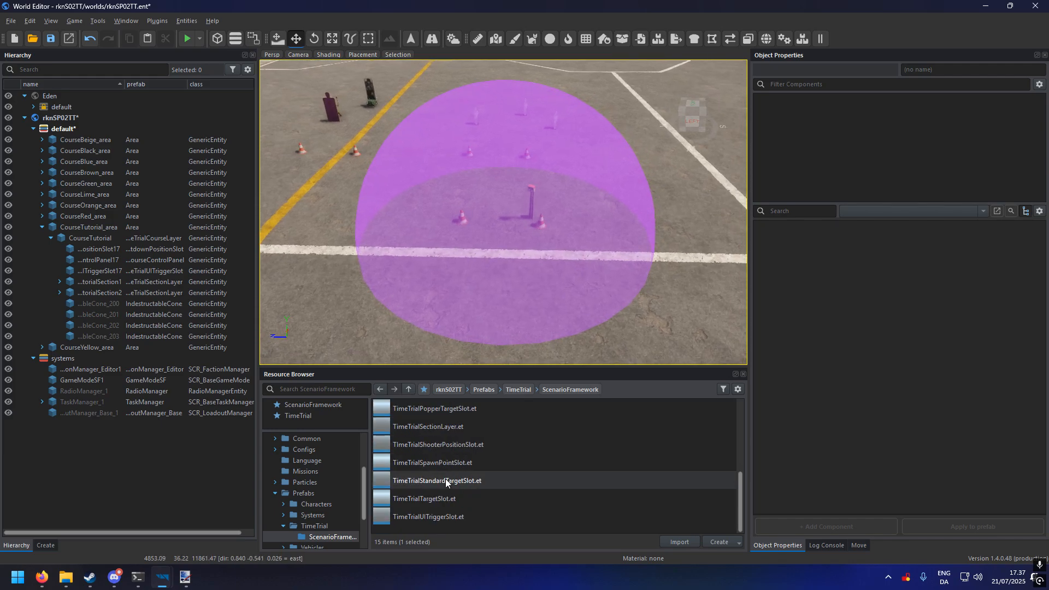
{"action": "left_click_drag", "start_coordinate": [444, 462], "coordinate": [440, 354]}
- Place a TimeTrialSectionLayer on the open asphalt past the second section, on the clay target's side of the yellow line
{"action": "key", "text": "a"}
{"action": "right_click_drag", "start_coordinate": [439, 354], "coordinate": [463, 333]}
{"action": "key", "text": "s"}
{"action": "key", "text": "w"}
{"action": "key", "text": "w"}
{"action": "key", "text": "s"}
{"action": "key", "text": "a"}
{"action": "key", "text": "w"}
{"action": "key", "text": "s"}
{"action": "key", "text": "w"}
{"action": "key", "text": "s"}
{"action": "key", "text": "a"}
{"action": "scroll", "coordinate": [444, 462], "scroll_direction": "up", "scroll_amount": 1}
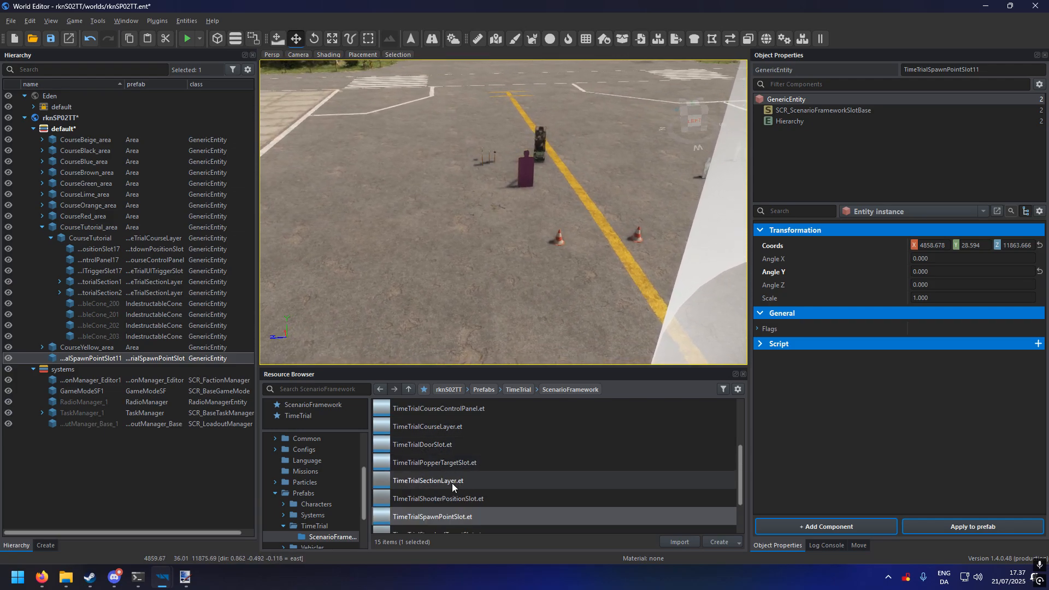
{"action": "left_click", "coordinate": [426, 477]}
{"action": "left_click_drag", "start_coordinate": [423, 476], "coordinate": [312, 283]}
- Move the new section layer to about X 4867.87, Z 11880.41
{"action": "key", "text": "a"}
{"action": "right_click_drag", "start_coordinate": [311, 282], "coordinate": [394, 323]}
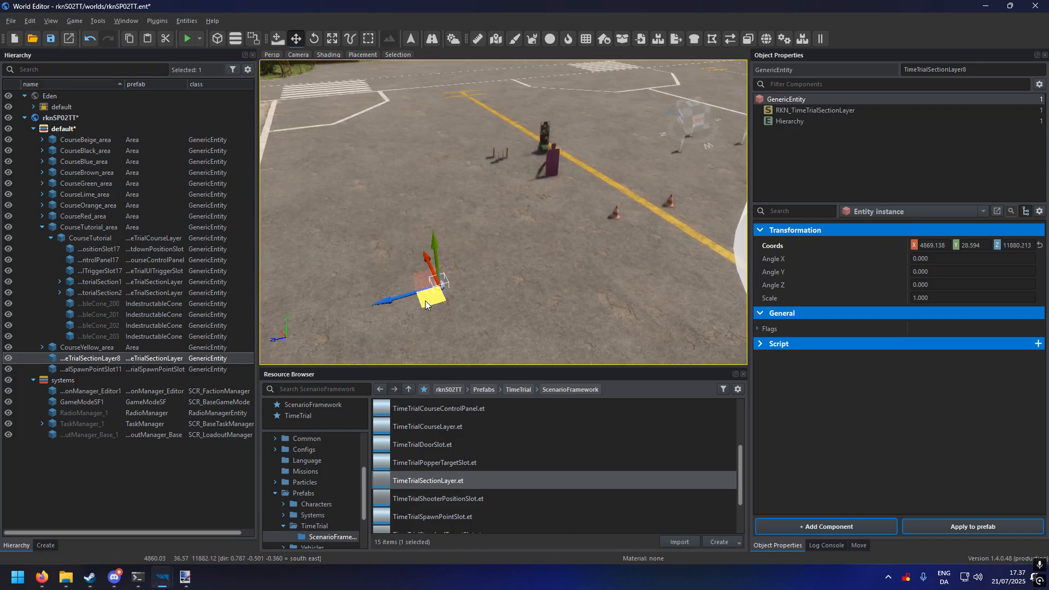
{"action": "left_click_drag", "start_coordinate": [425, 301], "coordinate": [427, 333]}
- Copy a cone from the second section and paste two copies, one on each side of the new section layer
{"action": "right_click_drag", "start_coordinate": [427, 333], "coordinate": [404, 331]}
{"action": "key", "text": "d"}
{"action": "key", "text": "d"}
{"action": "left_click", "coordinate": [599, 209]}
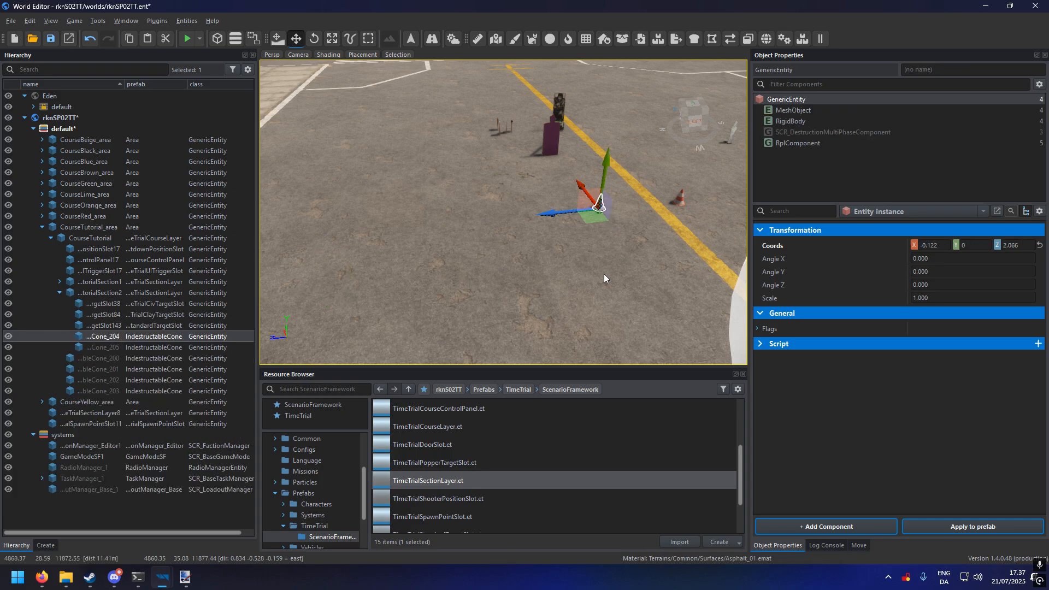
{"action": "right_click_drag", "start_coordinate": [603, 278], "coordinate": [438, 300]}
{"action": "key", "text": "ctrl+v"}
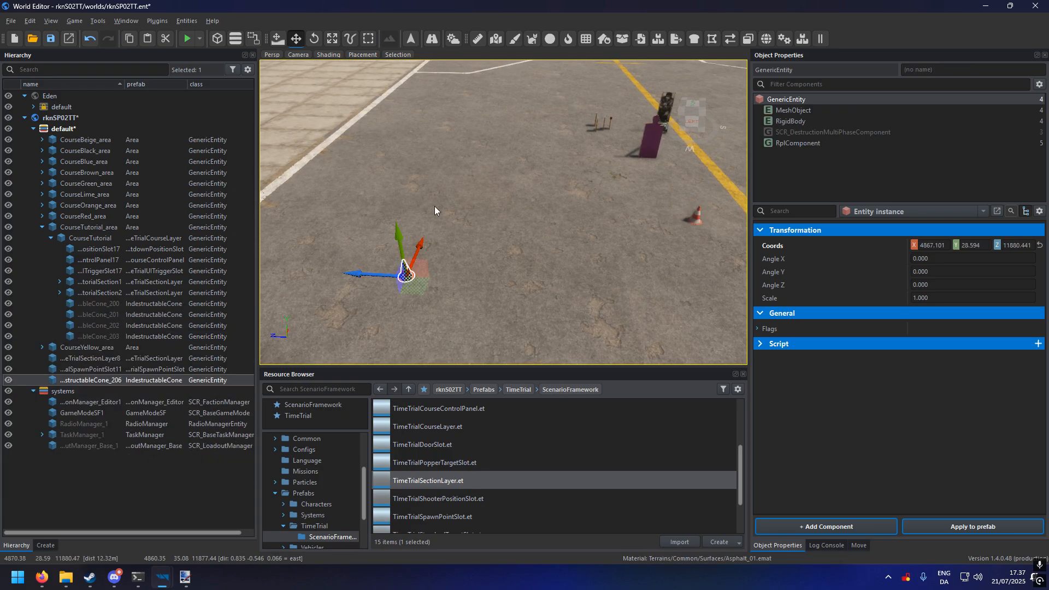
{"action": "key", "text": "ctrl+v"}
- Place a TimeTrialShooterPositionSlot on the asphalt beside the two new cones
{"action": "right_click_drag", "start_coordinate": [568, 328], "coordinate": [399, 343]}
{"action": "key", "text": "d"}
{"action": "left_click_drag", "start_coordinate": [437, 498], "coordinate": [523, 290]}
- Rename the new section layer as TutorialSection3
{"action": "key", "text": "a"}
{"action": "right_click_drag", "start_coordinate": [502, 274], "coordinate": [617, 273]}
{"action": "key", "text": "s"}
{"action": "left_click", "coordinate": [99, 358]}
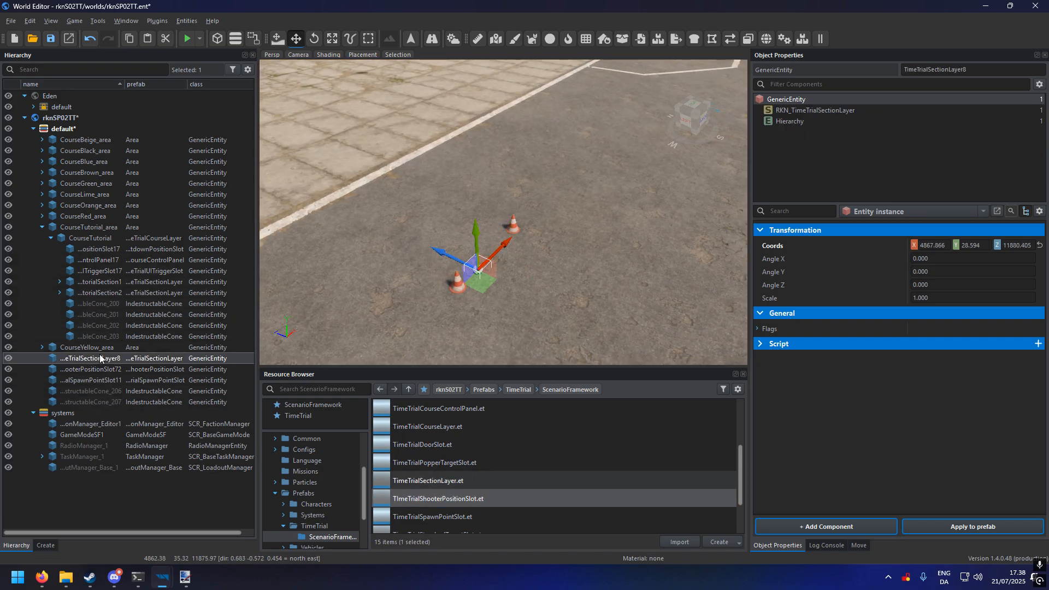
{"action": "left_click", "coordinate": [1006, 70]}
{"action": "type", "text": "Tu"}
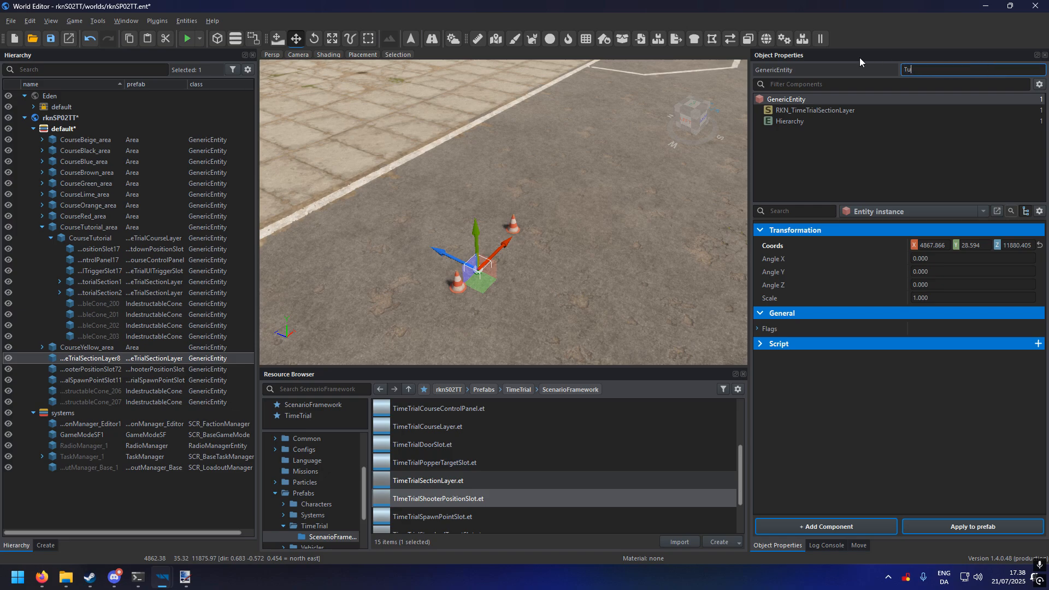
{"action": "type", "text": "torialSection3"}
{"action": "key", "text": "Return"}
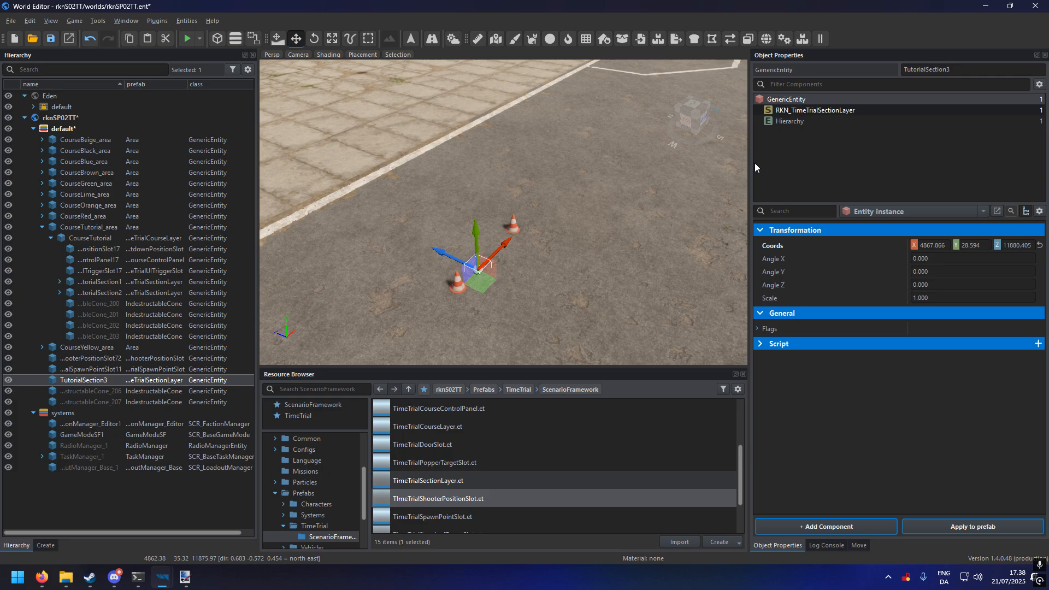
- Nest TutorialSection3 under the CourseTutorial layer
{"action": "right_click_drag", "start_coordinate": [488, 280], "coordinate": [418, 296]}
{"action": "key", "text": "w"}
{"action": "key", "text": "d"}
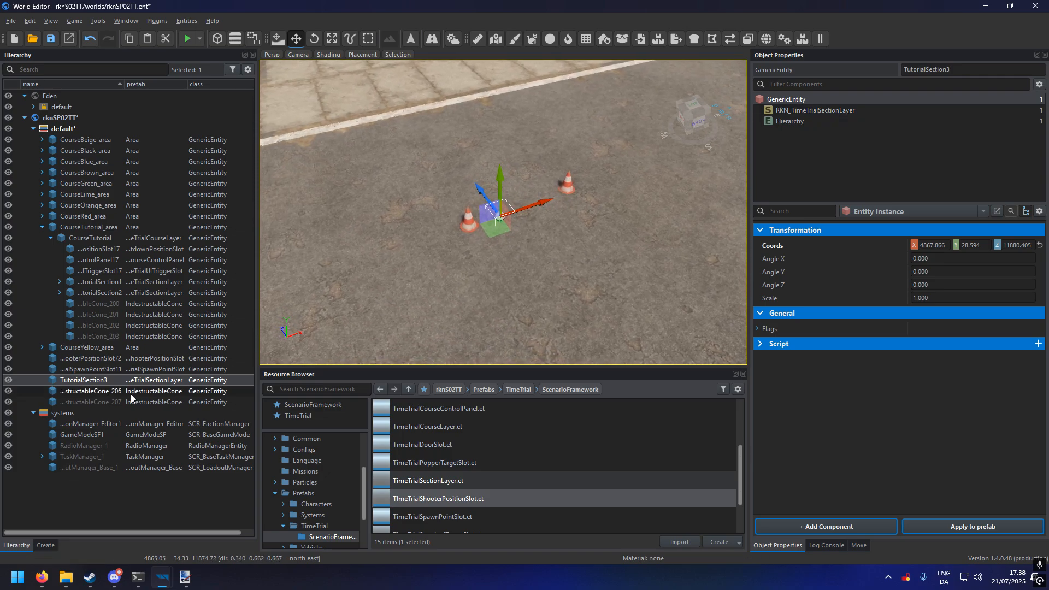
{"action": "left_click", "coordinate": [97, 391]}
{"action": "left_click", "coordinate": [100, 402], "text": "ctrl"}
{"action": "left_click_drag", "start_coordinate": [96, 380], "coordinate": [110, 241]}
- Nest the new shooter position slot and the two new cones under TutorialSection3, leaving the spawn point slot outside
{"action": "left_click", "coordinate": [107, 371]}
{"action": "left_click", "coordinate": [101, 401], "text": "shift"}
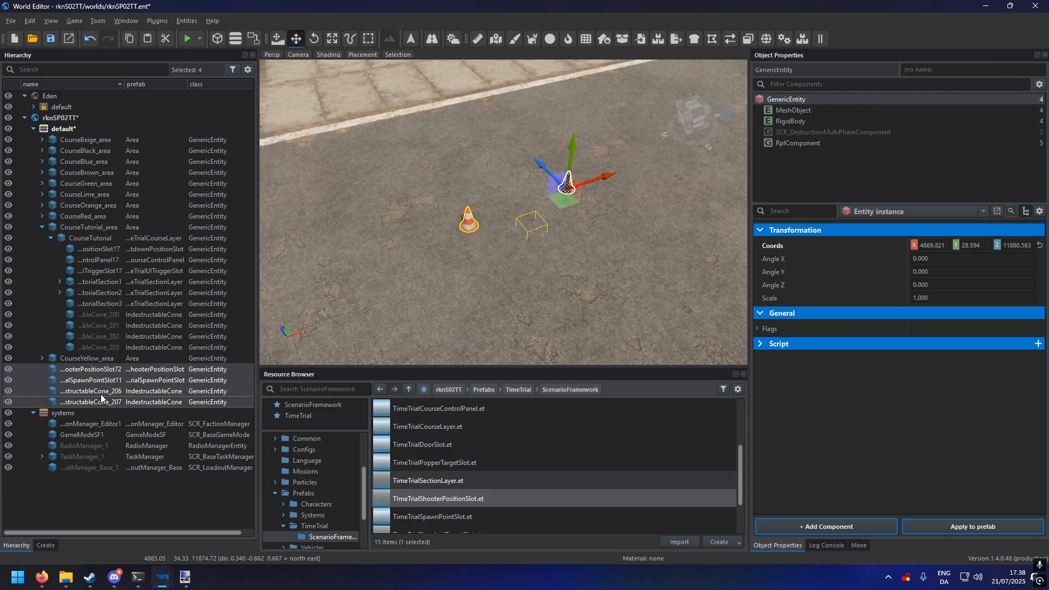
{"action": "left_click_drag", "start_coordinate": [88, 369], "coordinate": [114, 303]}
{"action": "left_click", "coordinate": [110, 379], "text": "ctrl"}
- Move TutorialSection3's shooter position slot to about X 0.4, Z 0.705 and rotate it to about -2.713° around Y
{"action": "left_click", "coordinate": [151, 317]}
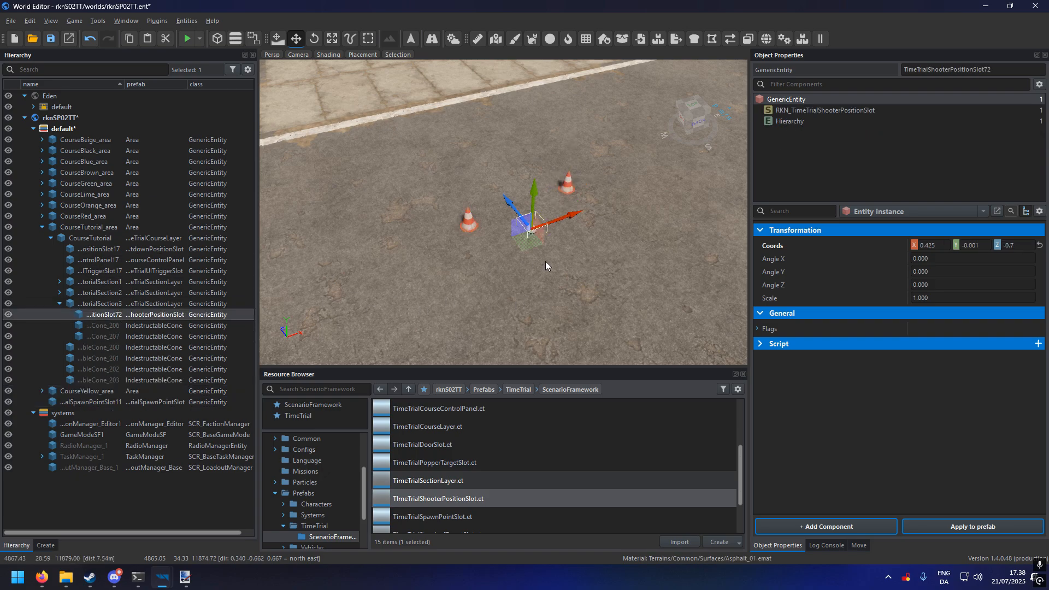
{"action": "key", "text": "a"}
{"action": "right_click_drag", "start_coordinate": [549, 259], "coordinate": [666, 260]}
{"action": "right_click_drag", "start_coordinate": [508, 277], "coordinate": [498, 273]}
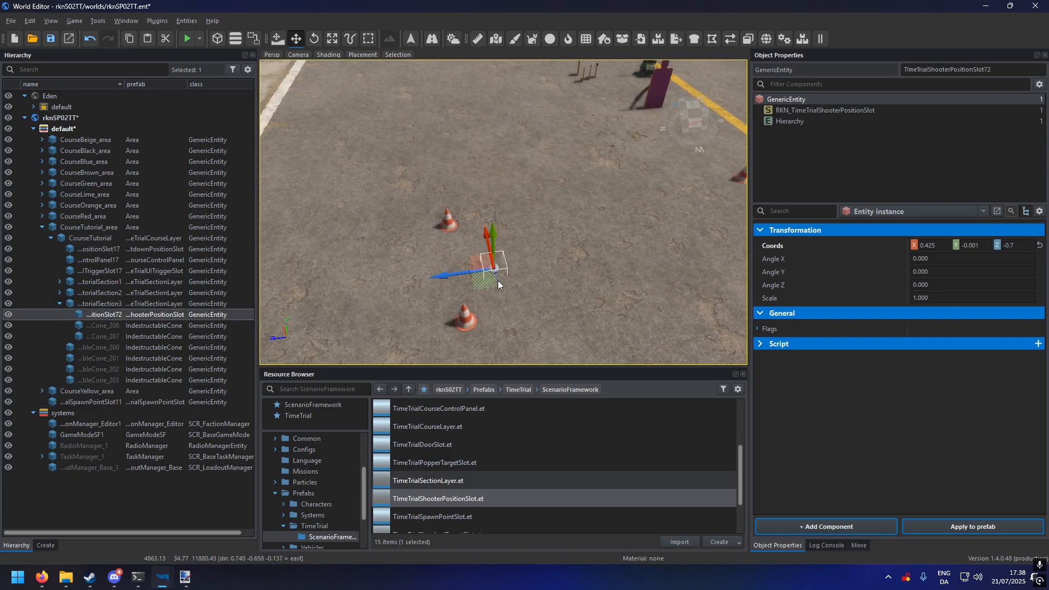
{"action": "left_click_drag", "start_coordinate": [487, 282], "coordinate": [416, 283]}
{"action": "key", "text": "e"}
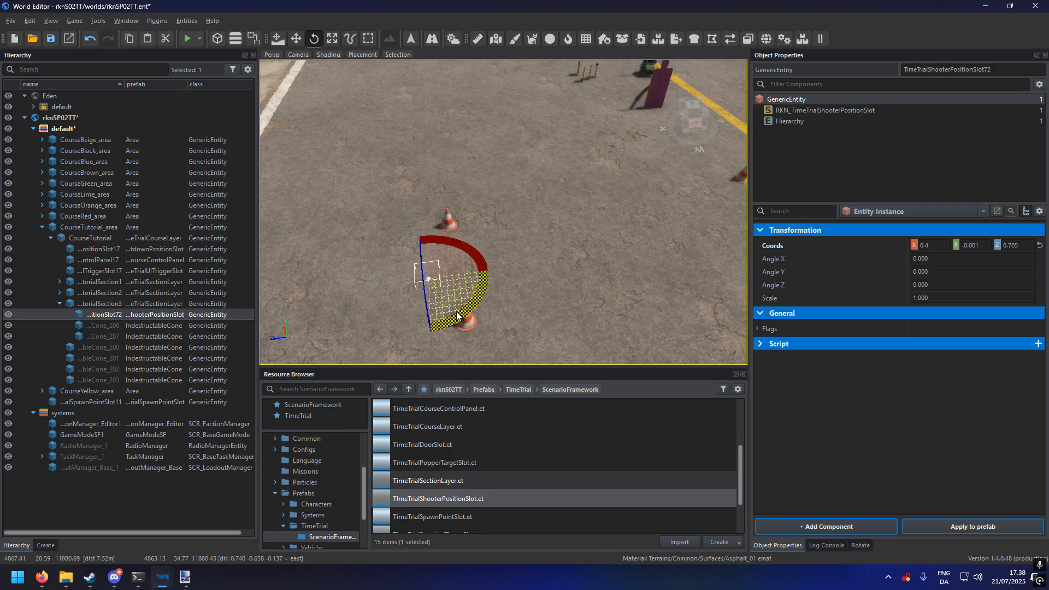
{"action": "left_click_drag", "start_coordinate": [471, 310], "coordinate": [475, 306]}
- Set the line name of TutorialSection2's on-finish voice line action to FINISHLINE
{"action": "key", "text": "w"}
{"action": "key", "text": "w"}
{"action": "right_click_drag", "start_coordinate": [554, 298], "coordinate": [588, 276]}
{"action": "key", "text": "s"}
{"action": "left_click", "coordinate": [604, 212]}
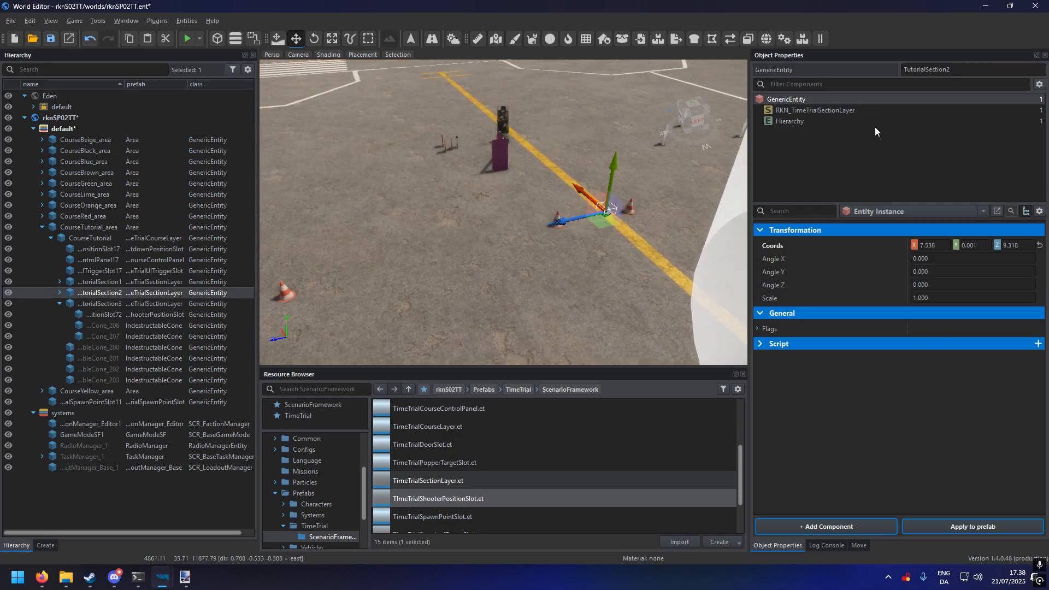
{"action": "left_click", "coordinate": [862, 111]}
{"action": "scroll", "coordinate": [879, 339], "scroll_direction": "down", "scroll_amount": 3}
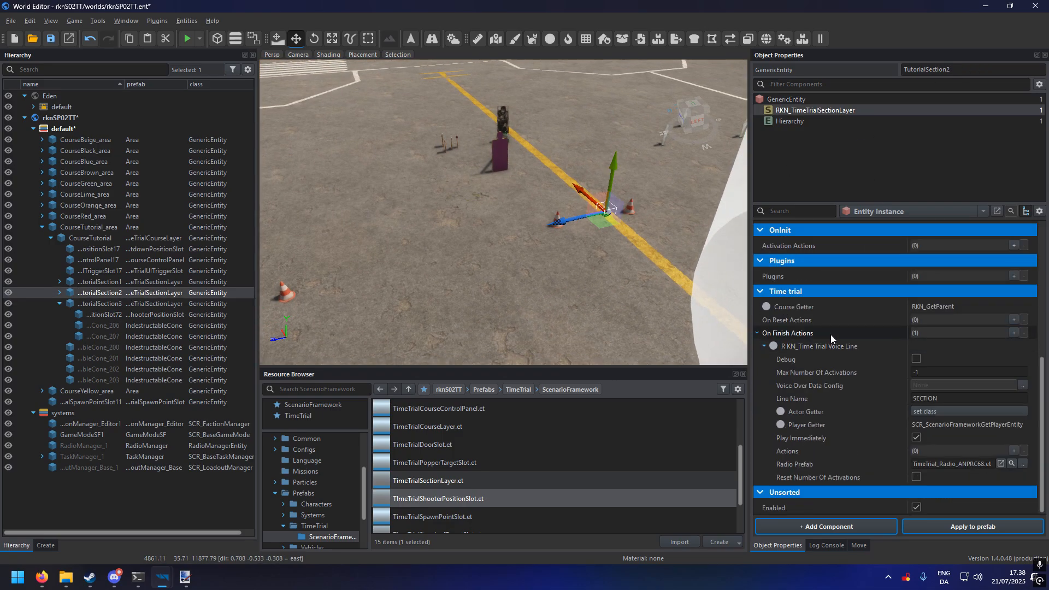
{"action": "left_click", "coordinate": [809, 332]}
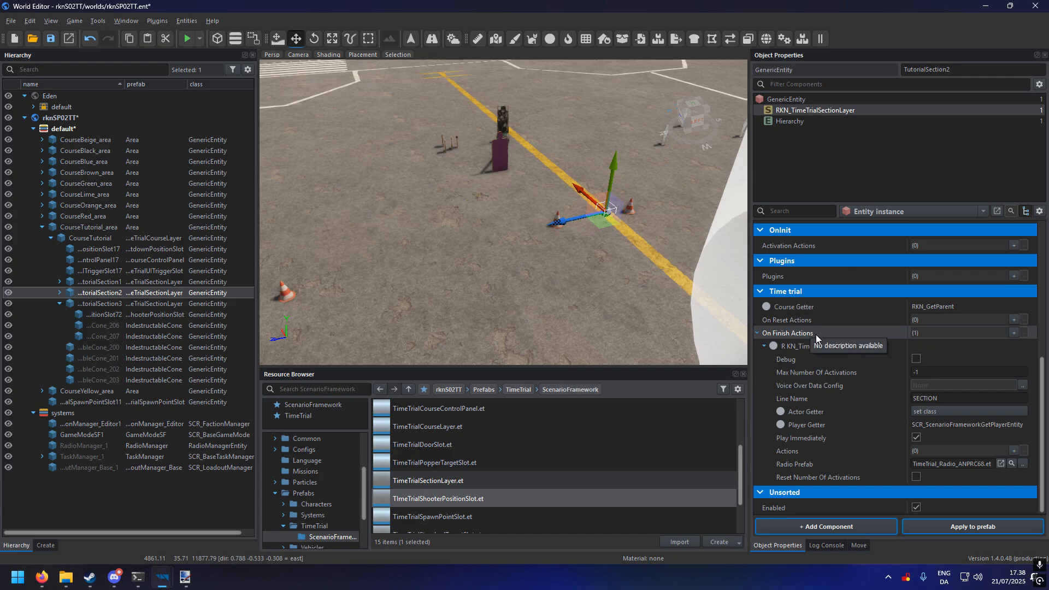
{"action": "left_click", "coordinate": [897, 399]}
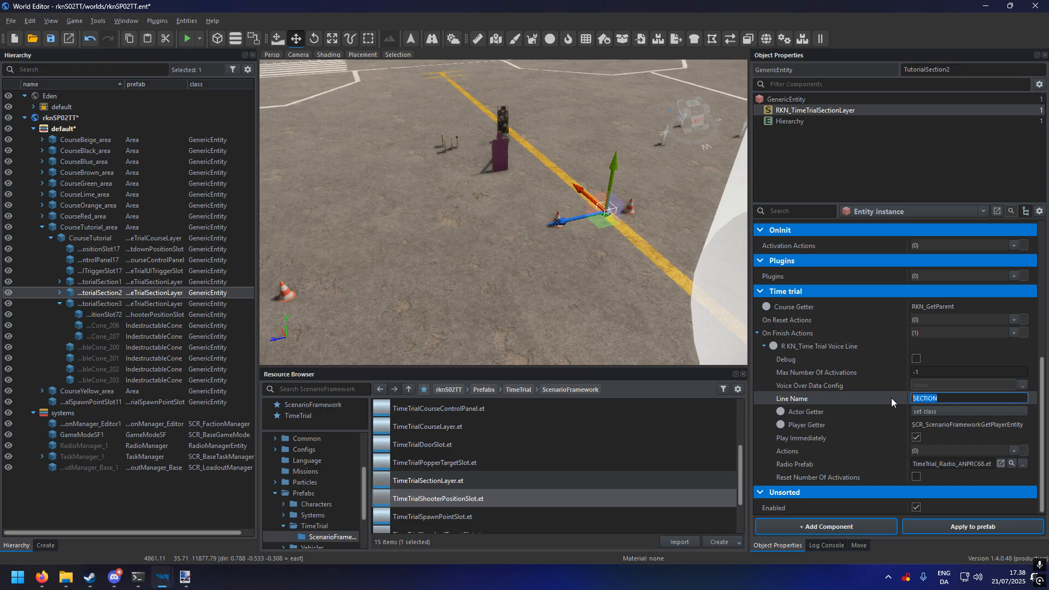
{"action": "type", "text": "FINISHLINE"}
{"action": "key", "text": "Return"}
- Check the layout of the second and third sections and save the world
{"action": "right_click_drag", "start_coordinate": [648, 289], "coordinate": [627, 297]}
{"action": "mouse_move", "coordinate": [496, 292]}
{"action": "right_mouse_down"}
{"action": "mouse_move", "coordinate": [459, 306]}
{"action": "mouse_move", "coordinate": [525, 290]}
{"action": "mouse_move", "coordinate": [500, 287]}
{"action": "right_mouse_up"}
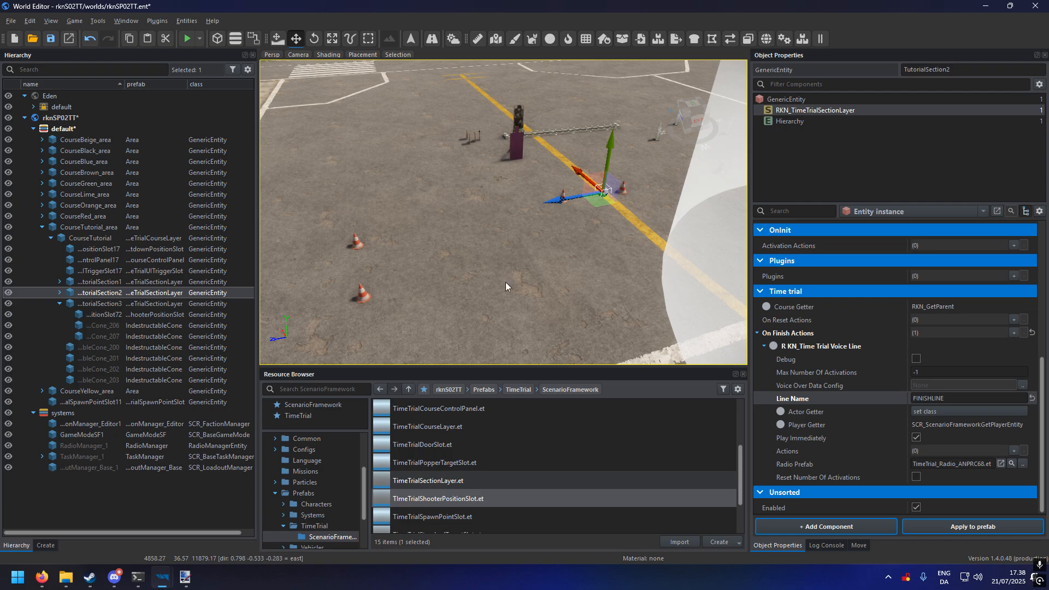
{"action": "right_click_drag", "start_coordinate": [506, 284], "coordinate": [415, 286]}
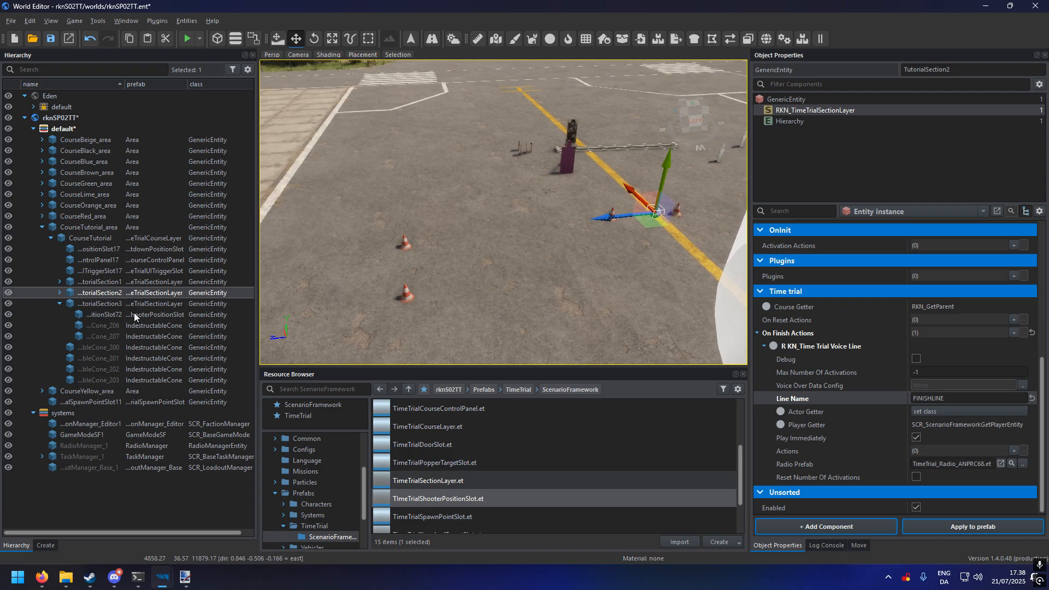
{"action": "key", "text": "ctrl+s"}
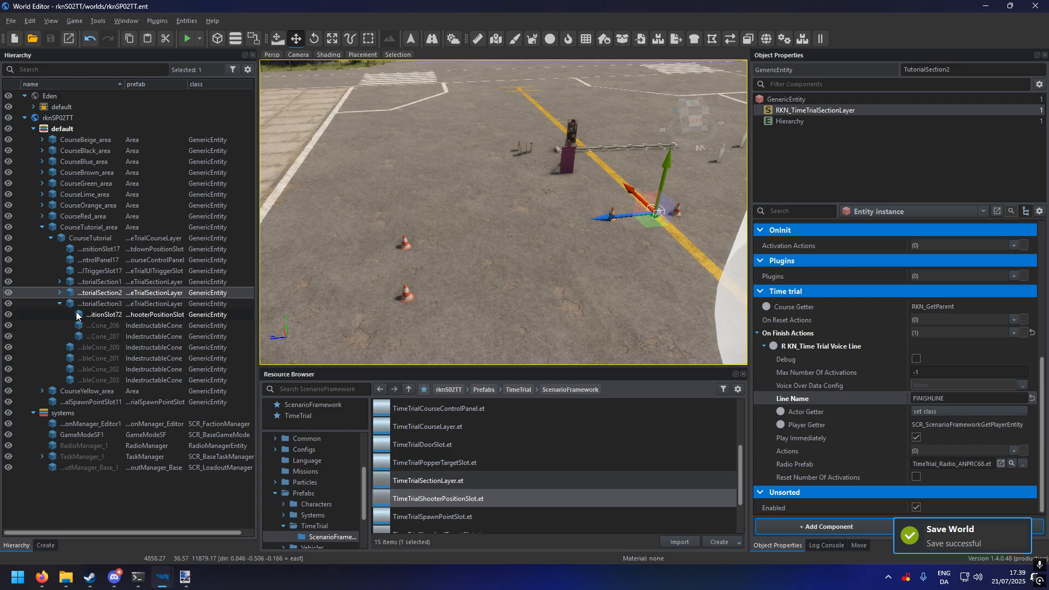
- Select TutorialSection3's shooter position slot and examine its placement relative to the rest of the course
{"action": "left_click", "coordinate": [94, 317]}
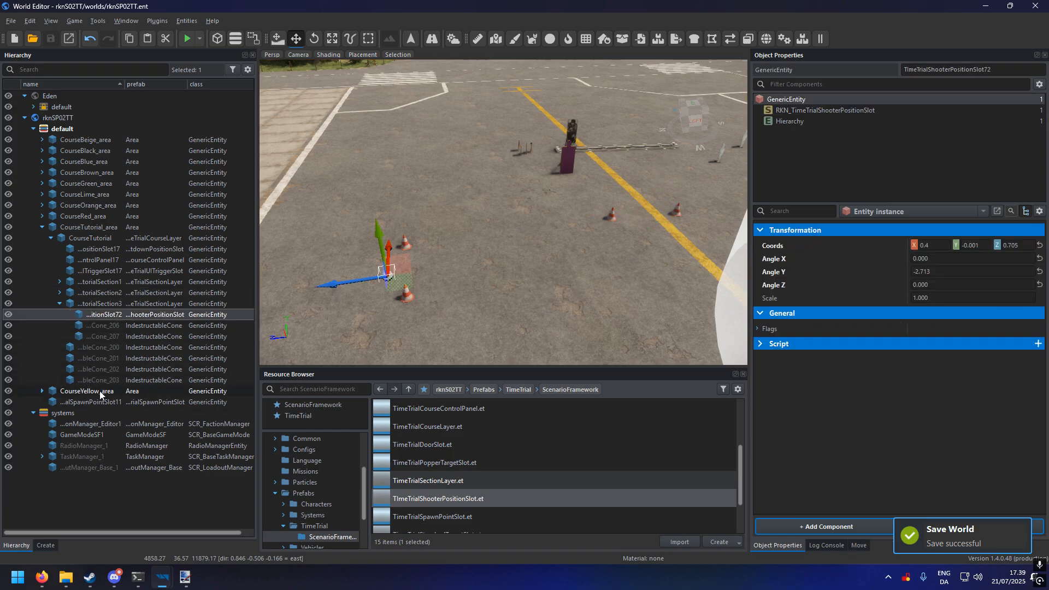
{"action": "right_click_drag", "start_coordinate": [523, 299], "coordinate": [541, 313]}
{"action": "key", "text": "s"}
{"action": "key", "text": "w"}
{"action": "key", "text": "a"}
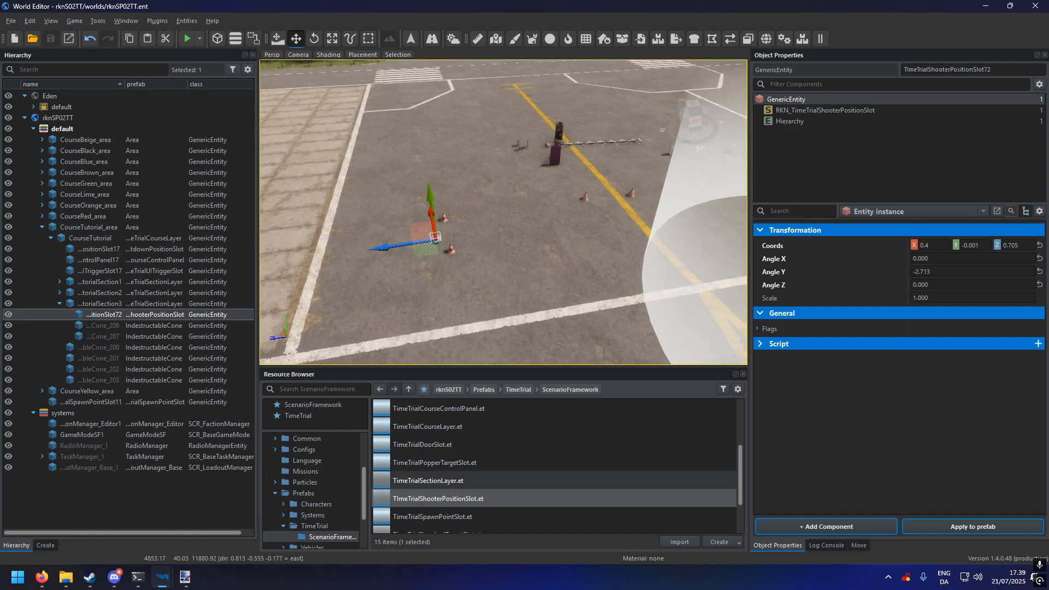
- Review the time trial trigger settings and fail actions of TutorialSection3's shooter position slot
{"action": "left_click", "coordinate": [834, 108]}
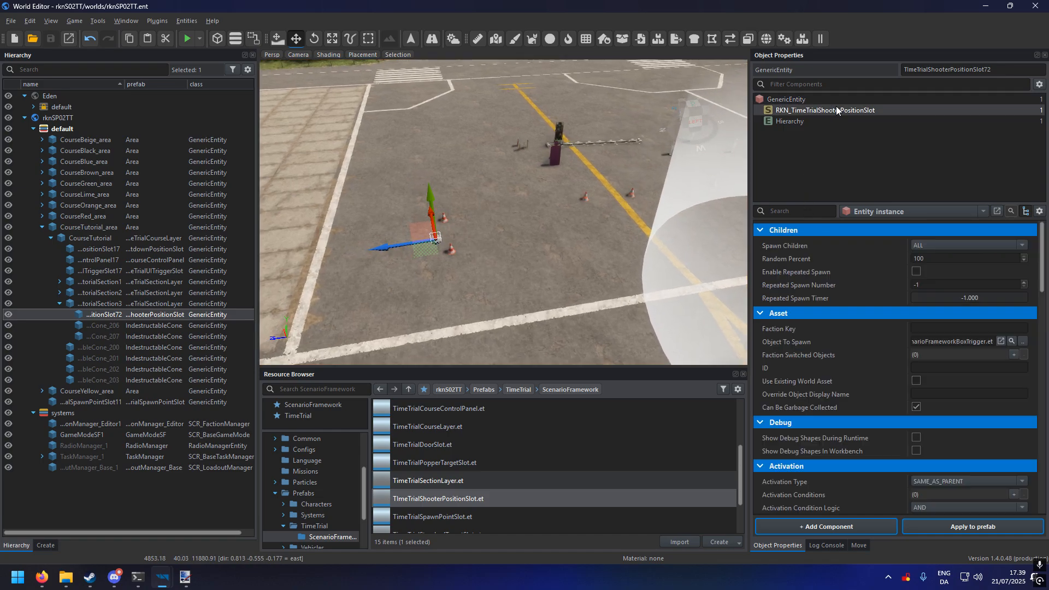
{"action": "scroll", "coordinate": [871, 382], "scroll_direction": "down", "scroll_amount": 10}
{"action": "scroll", "coordinate": [870, 382], "scroll_direction": "down", "scroll_amount": 5}
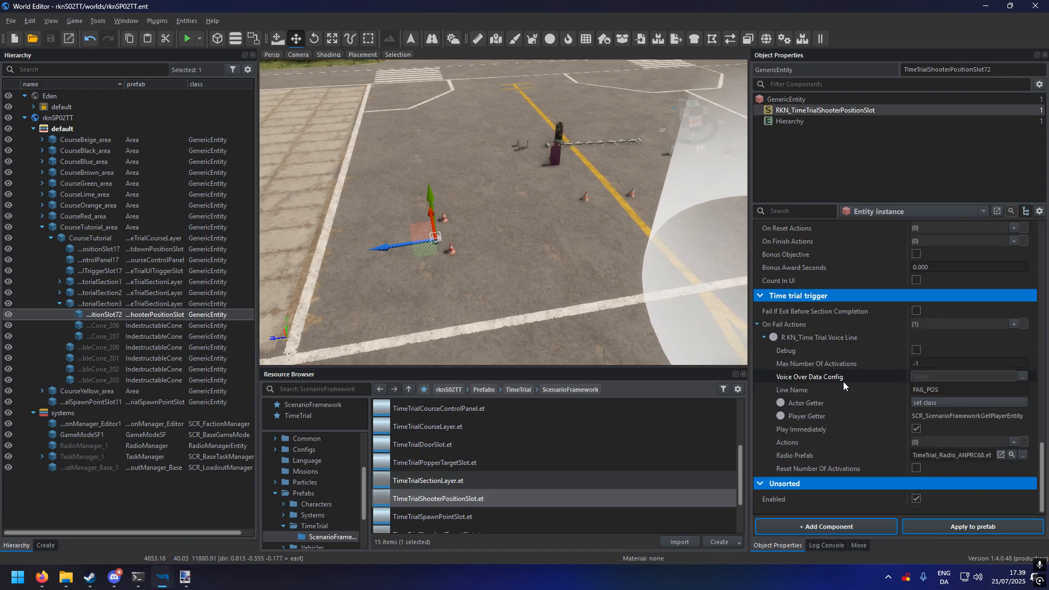
{"action": "left_click", "coordinate": [164, 578]}
{"action": "left_click", "coordinate": [265, 512]}
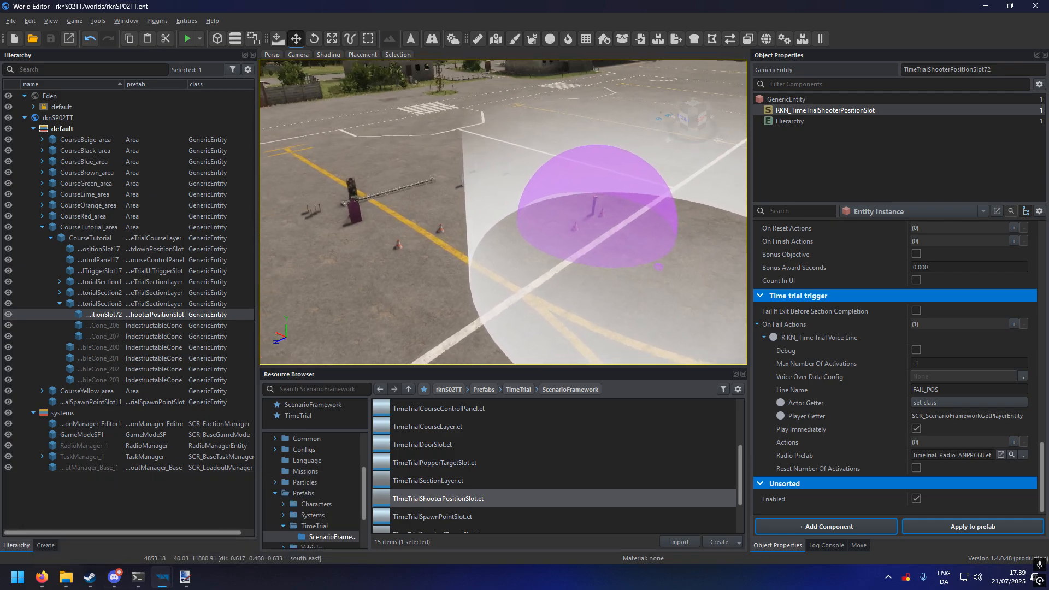
- Switch to the Enfusion Workbench window and duplicate Beige1CourseConfig.conf in Configs/TimeTrialCourses as Tutorial1CourseConfig
{"action": "mouse_move", "coordinate": [159, 579]}
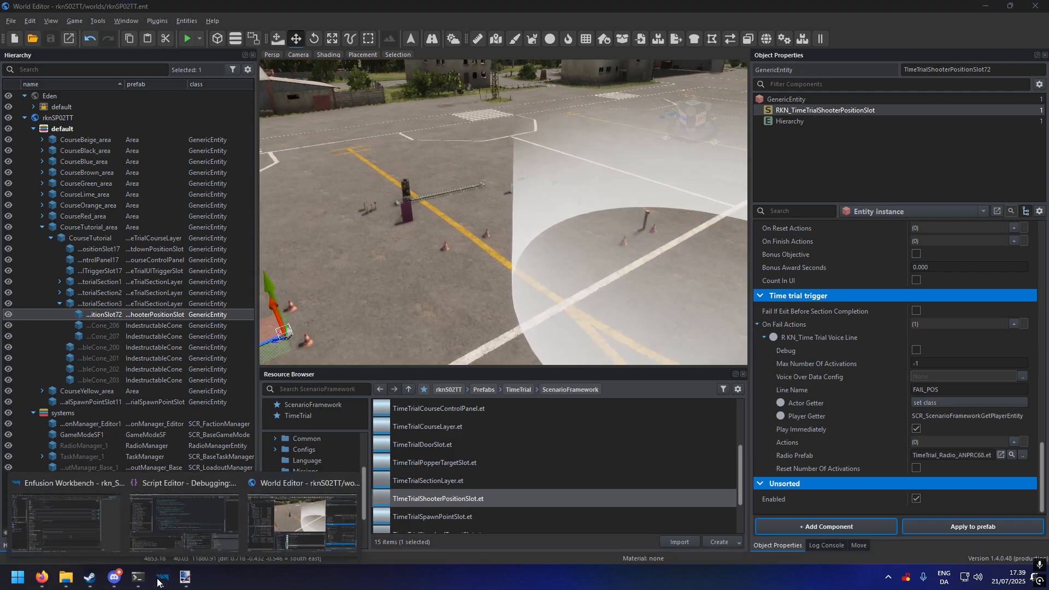
{"action": "left_click", "coordinate": [65, 524]}
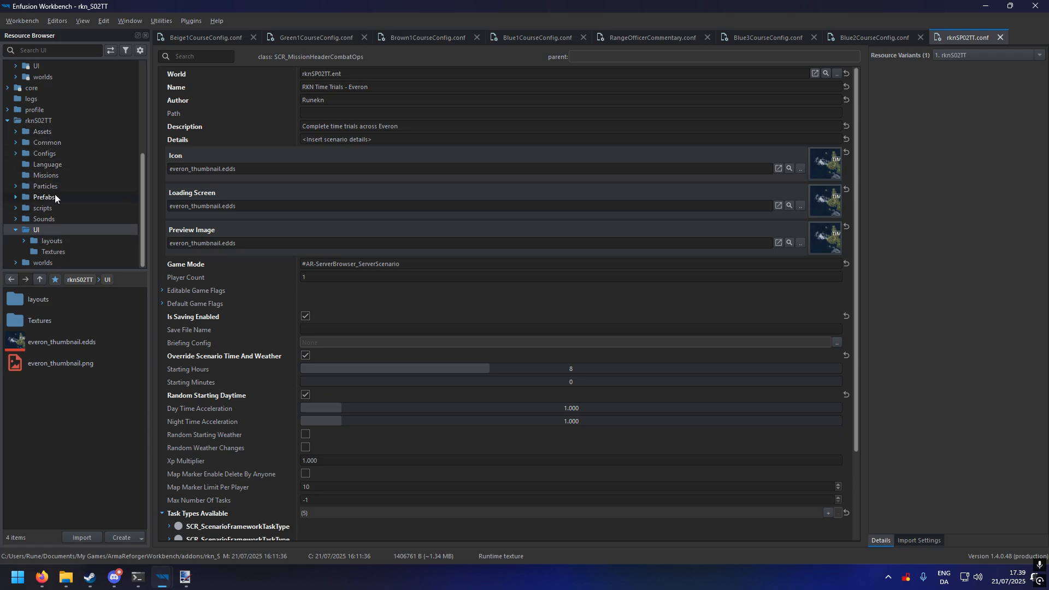
{"action": "left_click", "coordinate": [45, 153]}
{"action": "double_click", "coordinate": [68, 322]}
{"action": "scroll", "coordinate": [72, 350], "scroll_direction": "down", "scroll_amount": 1}
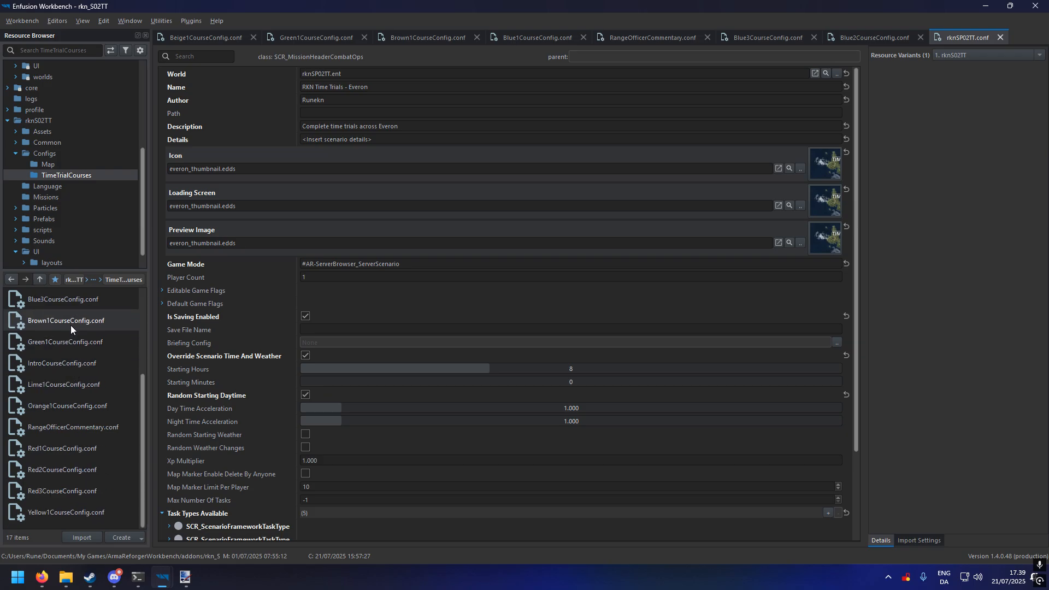
{"action": "scroll", "coordinate": [71, 326], "scroll_direction": "up", "scroll_amount": 2}
{"action": "right_click", "coordinate": [67, 298]}
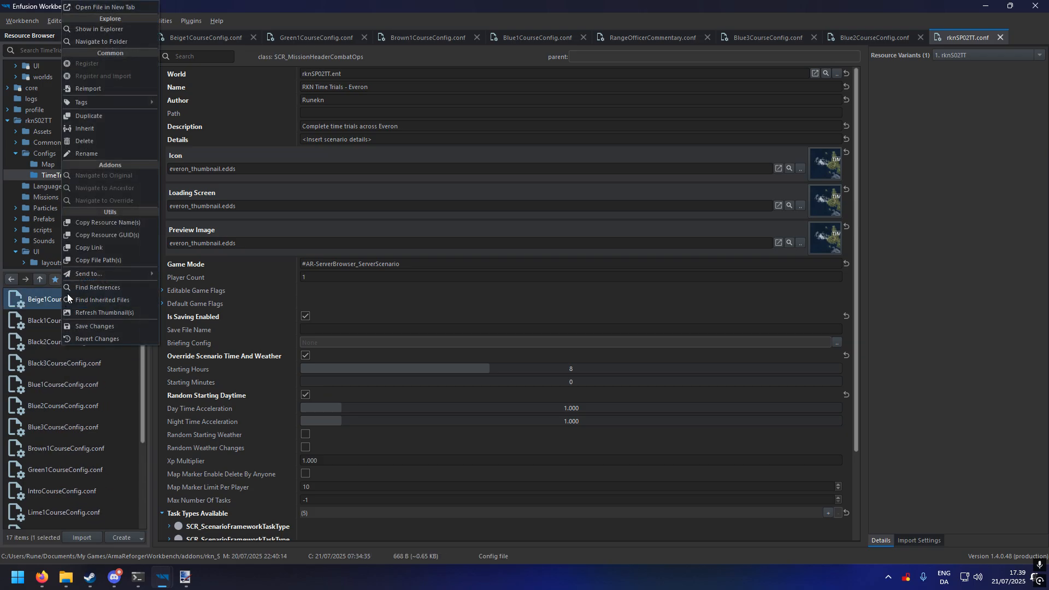
{"action": "left_click", "coordinate": [93, 117]}
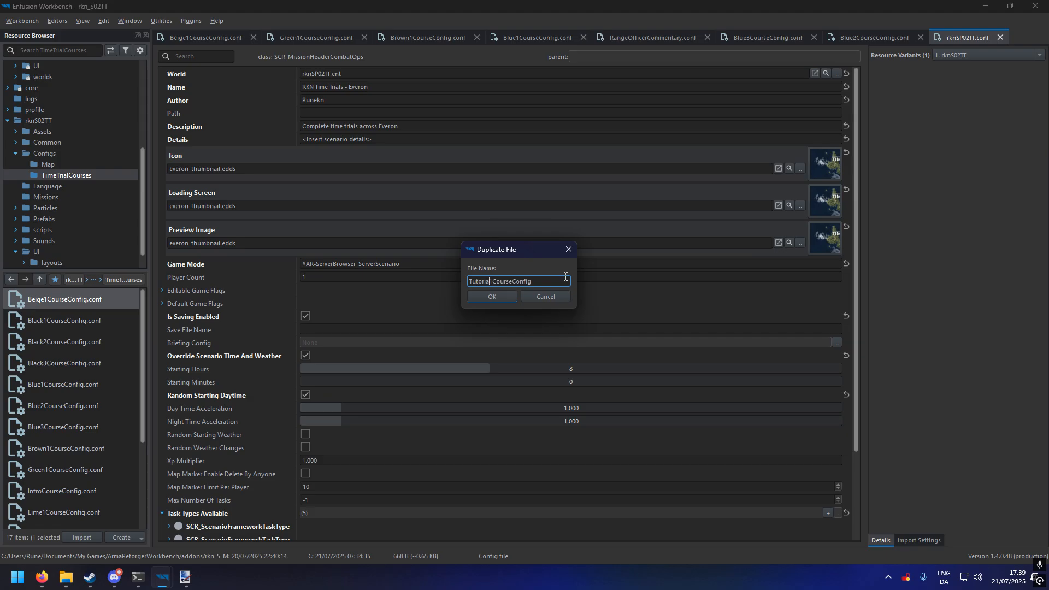
{"action": "left_click", "coordinate": [492, 296]}
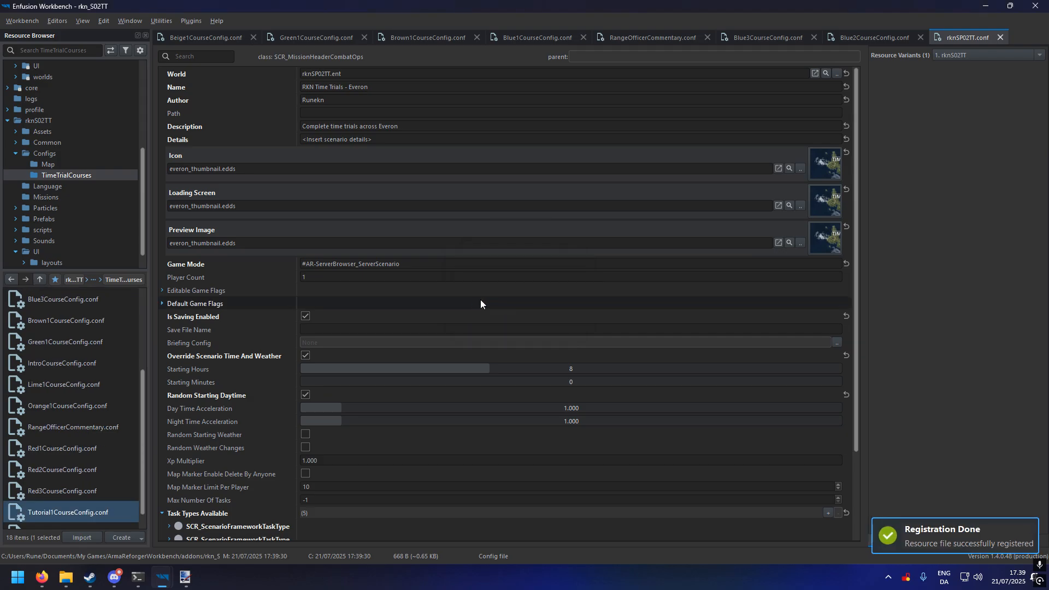
- Open Tutorial1CourseConfig.conf and set its course Id to tutorial1
{"action": "double_click", "coordinate": [57, 510]}
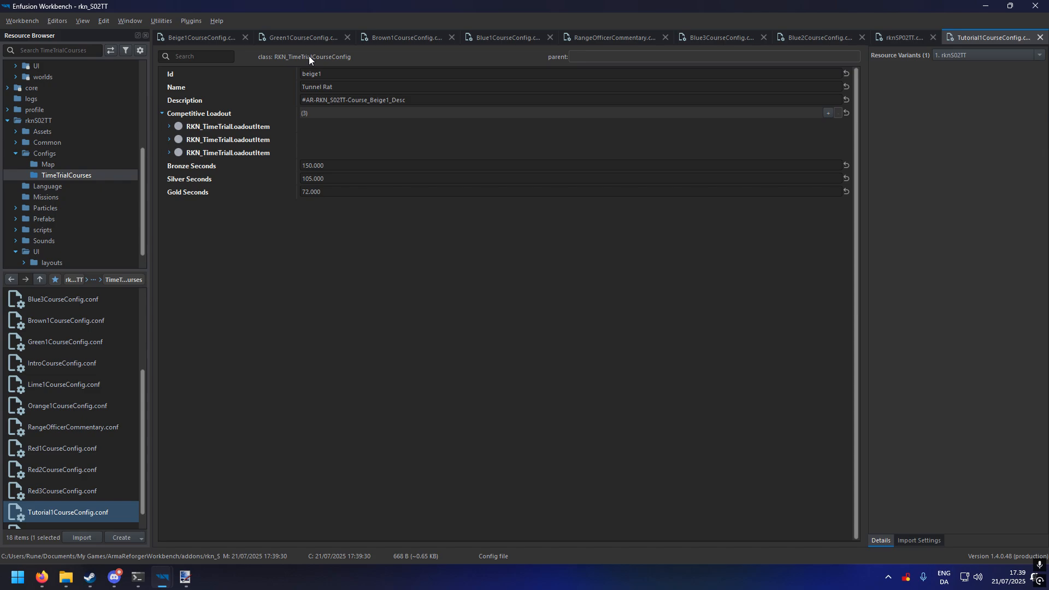
{"action": "left_click", "coordinate": [264, 74]}
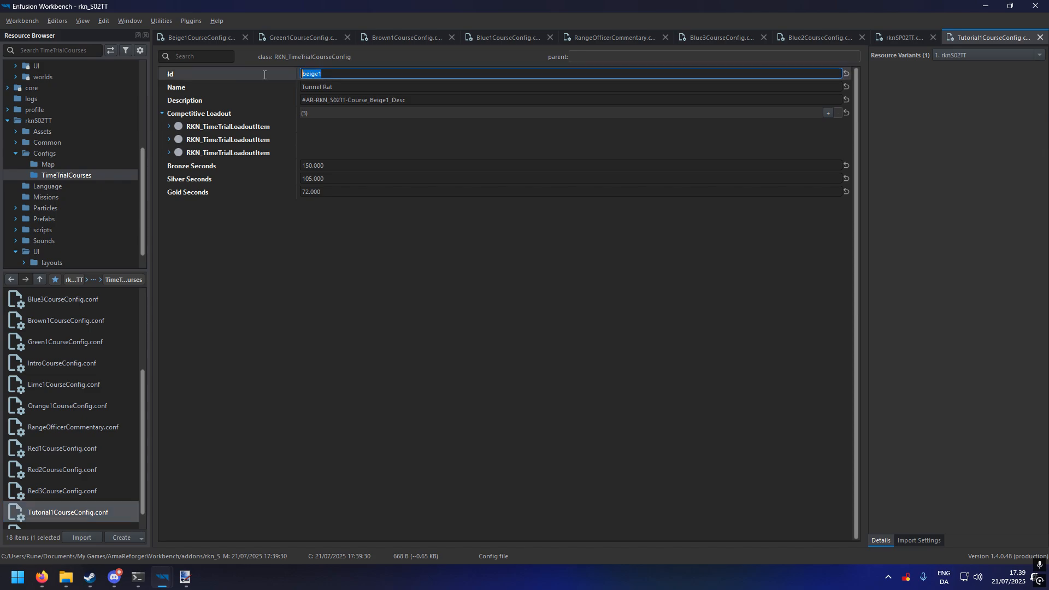
{"action": "type", "text": "turtorial1"}
{"action": "key", "text": "Return"}
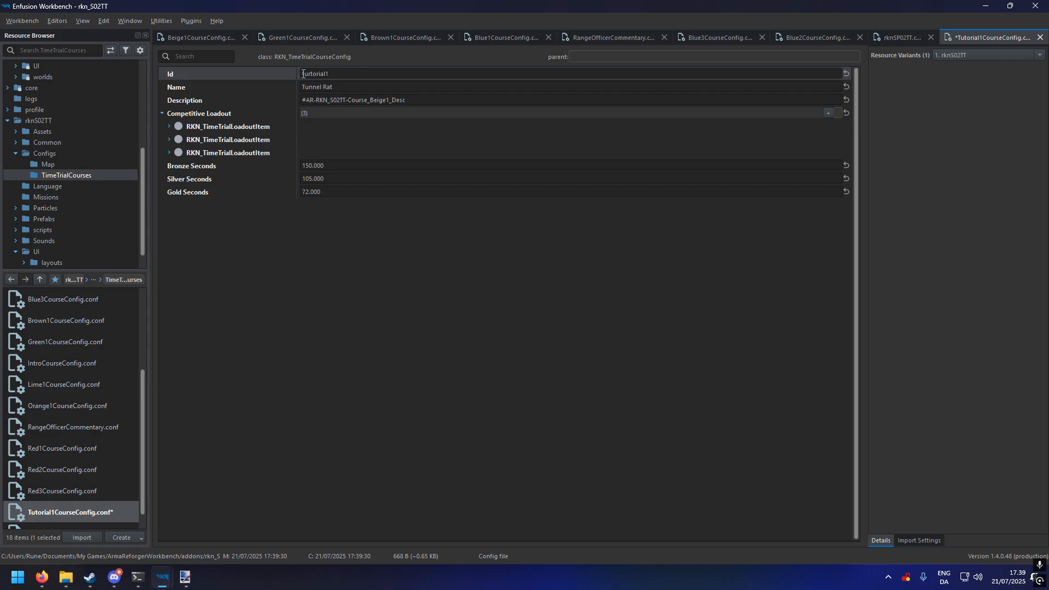
{"action": "double_click", "coordinate": [307, 75]}
{"action": "left_click", "coordinate": [311, 76]}
{"action": "key", "text": "BackSpace"}
{"action": "key", "text": "Return"}
- Switch to the World Editor, set the CourseTutorial layer's Course Id to tutorial1 and save the world
{"action": "mouse_move", "coordinate": [162, 578]}
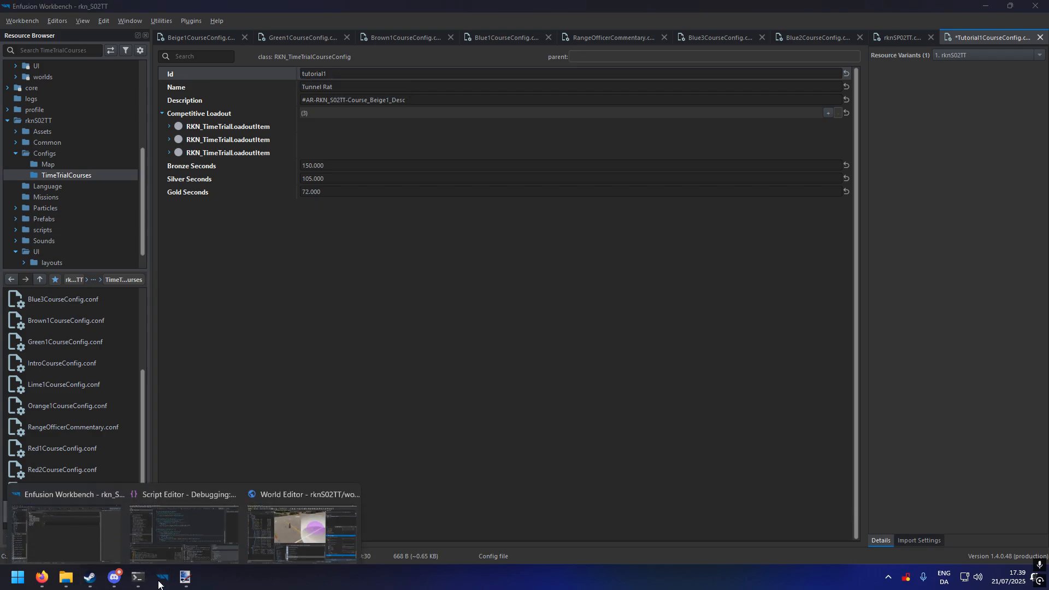
{"action": "left_click", "coordinate": [171, 516]}
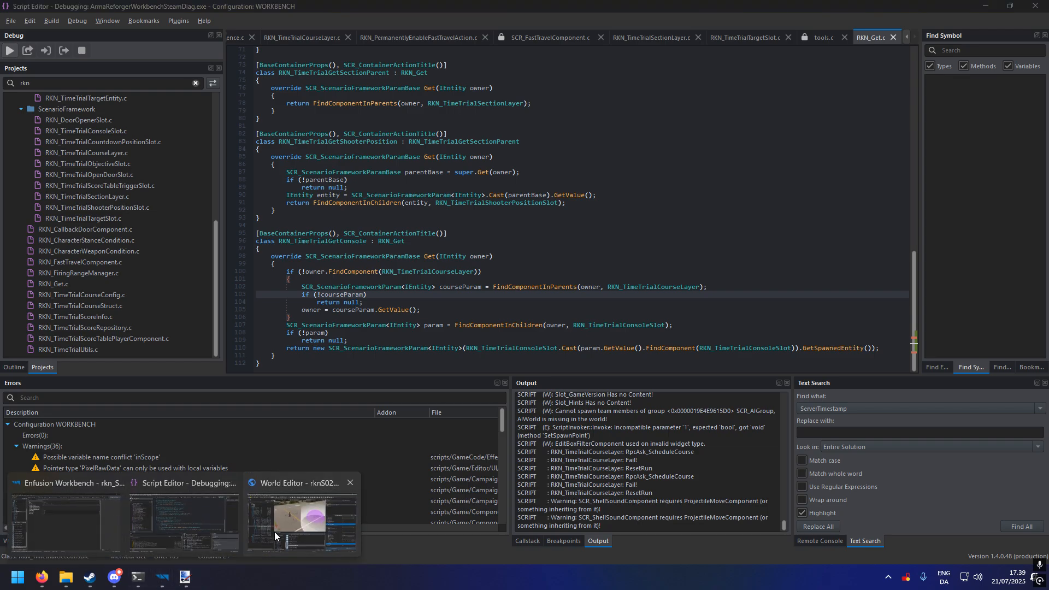
{"action": "left_click", "coordinate": [274, 525]}
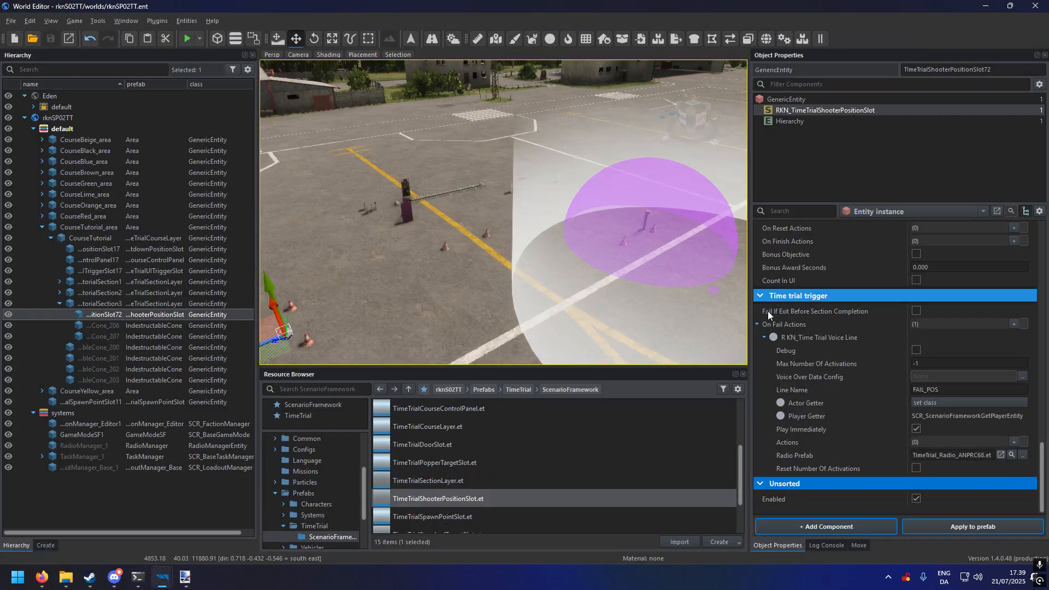
{"action": "left_click", "coordinate": [101, 239]}
{"action": "left_click", "coordinate": [929, 111]}
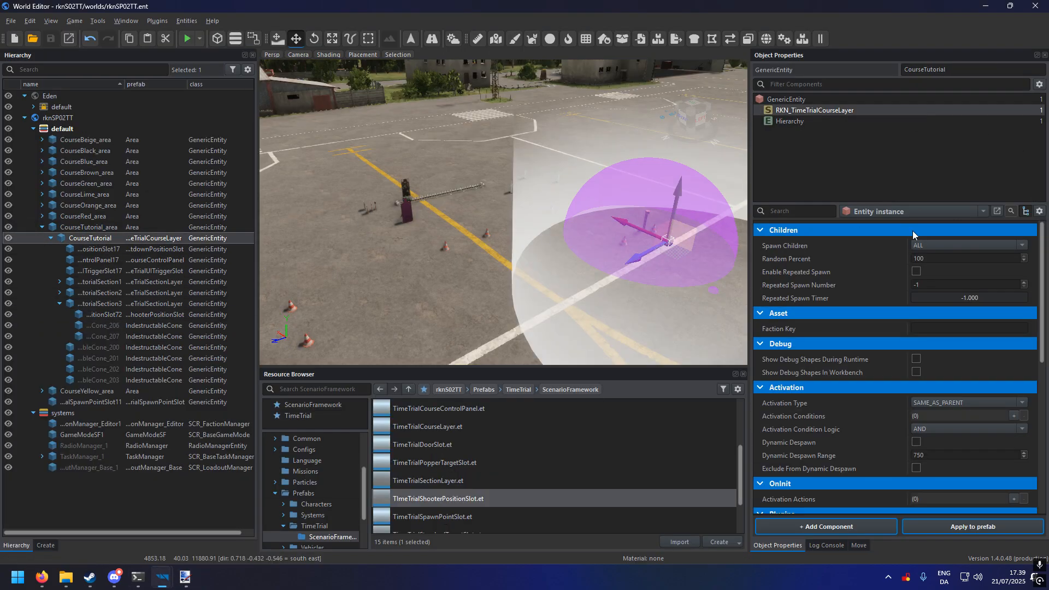
{"action": "scroll", "coordinate": [913, 231], "scroll_direction": "down", "scroll_amount": 5}
{"action": "left_click", "coordinate": [936, 246]}
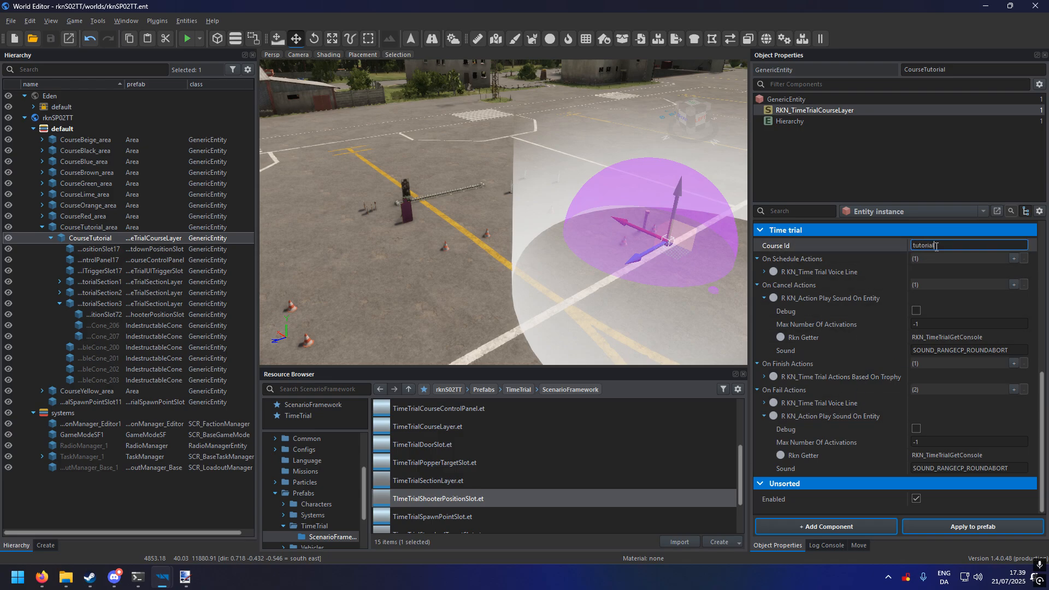
{"action": "type", "text": "1"}
{"action": "key", "text": "Return"}
{"action": "key", "text": "ctrl+s"}
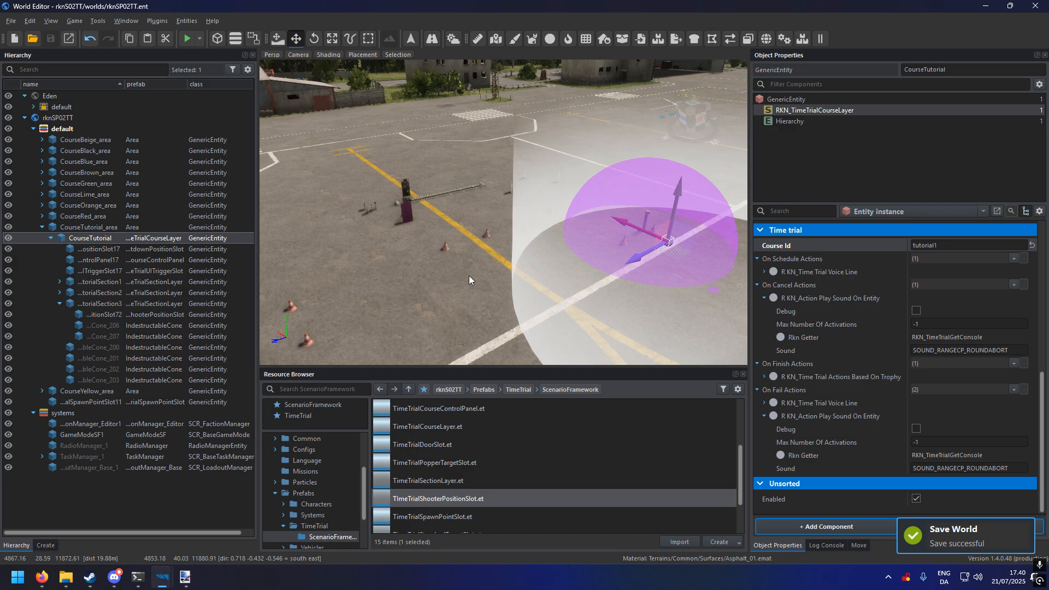
- Return to Tutorial1CourseConfig.conf in the Workbench and examine its Name and Description entries
{"action": "key", "text": "alt+Tab"}
{"action": "key", "text": "alt+Tab"}
{"action": "key", "text": "alt+Tab"}
{"action": "key", "text": "Tab"}
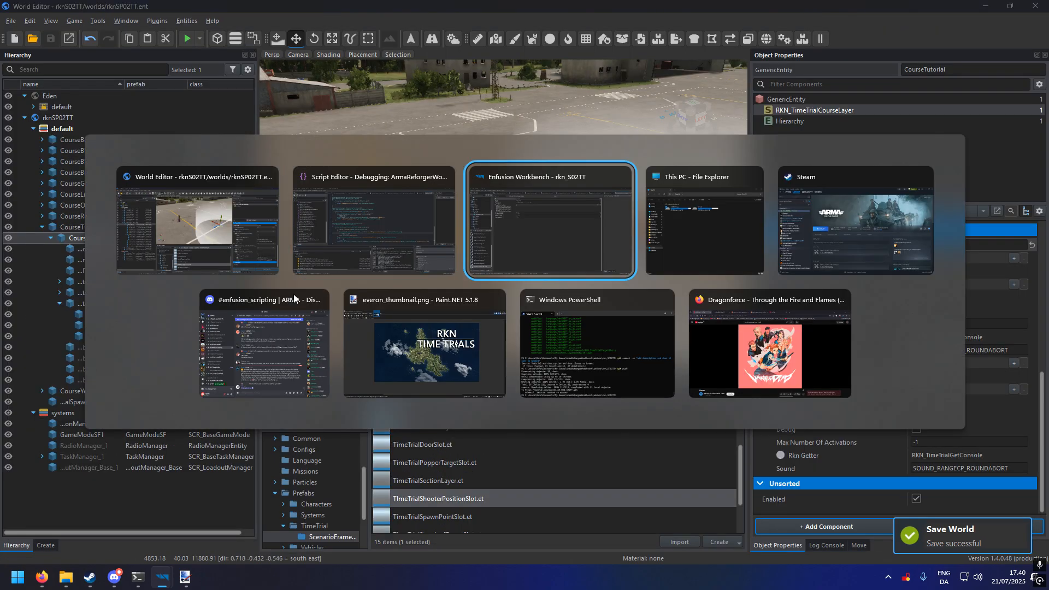
{"action": "double_click", "coordinate": [341, 84]}
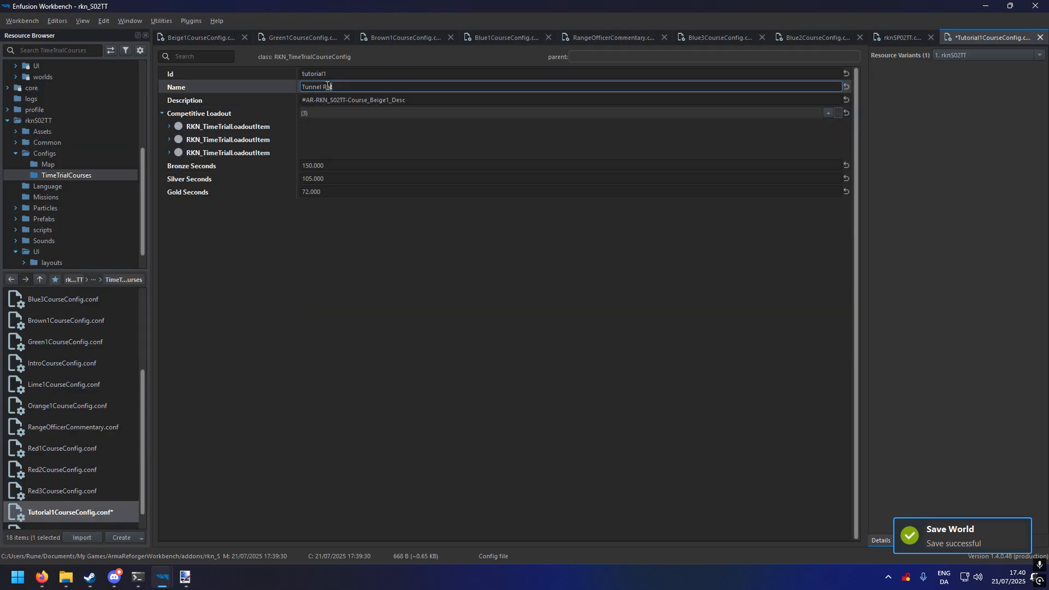
{"action": "left_click", "coordinate": [434, 100]}
{"action": "left_click_drag", "start_coordinate": [434, 100], "coordinate": [278, 98]}
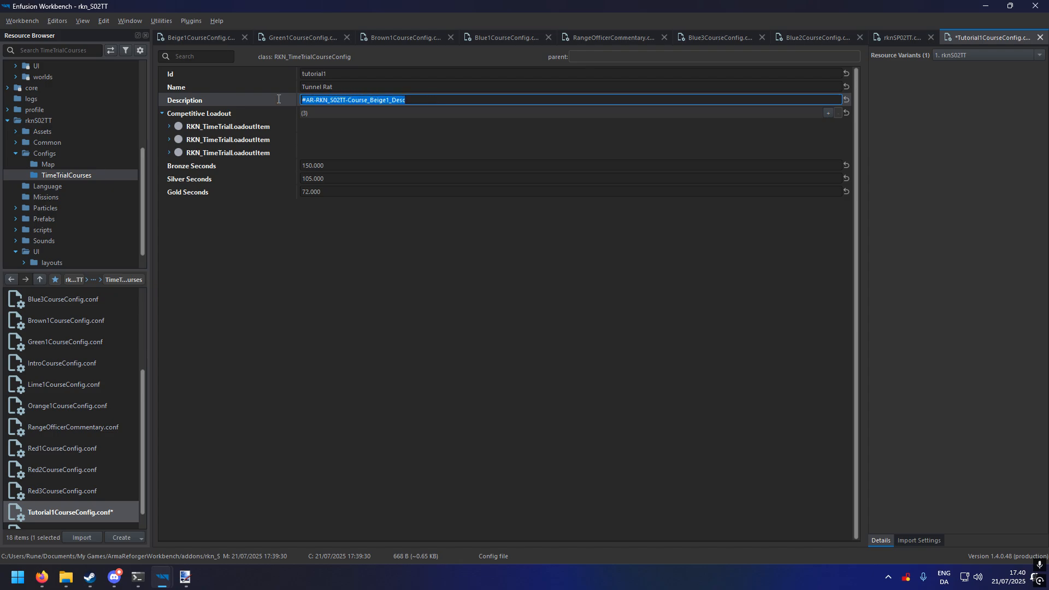
{"action": "left_click", "coordinate": [413, 100]}
{"action": "left_click_drag", "start_coordinate": [409, 100], "coordinate": [350, 102]}
{"action": "left_click", "coordinate": [325, 100]}
{"action": "left_click", "coordinate": [436, 99]}
{"action": "left_click", "coordinate": [408, 100]}
{"action": "left_click", "coordinate": [486, 296]}
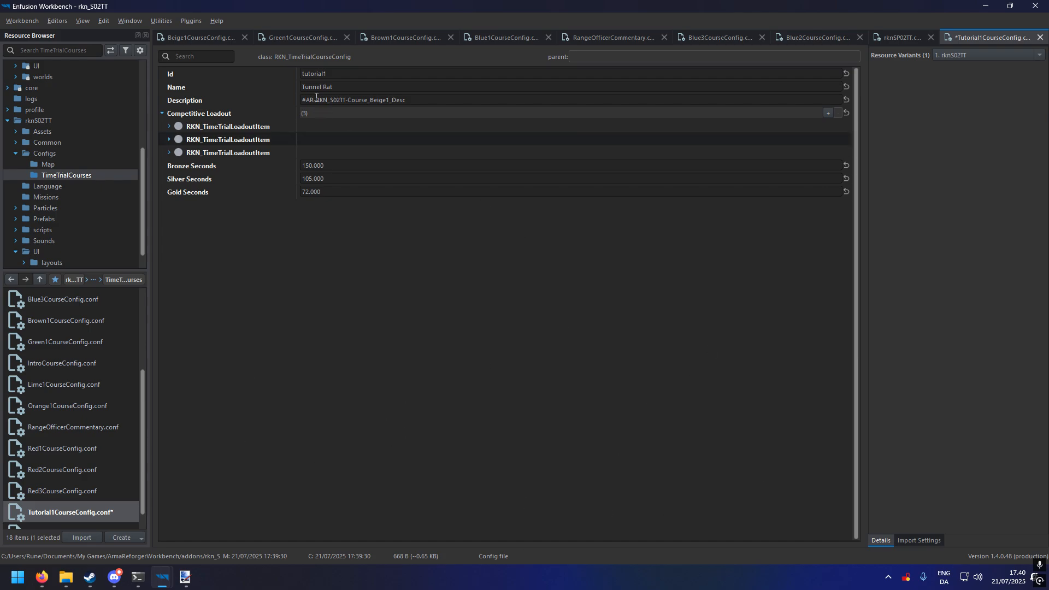
- Inspect the prefab, count and equip settings of the three competitive loadout items in Tutorial1CourseConfig.conf
{"action": "left_click", "coordinate": [162, 114]}
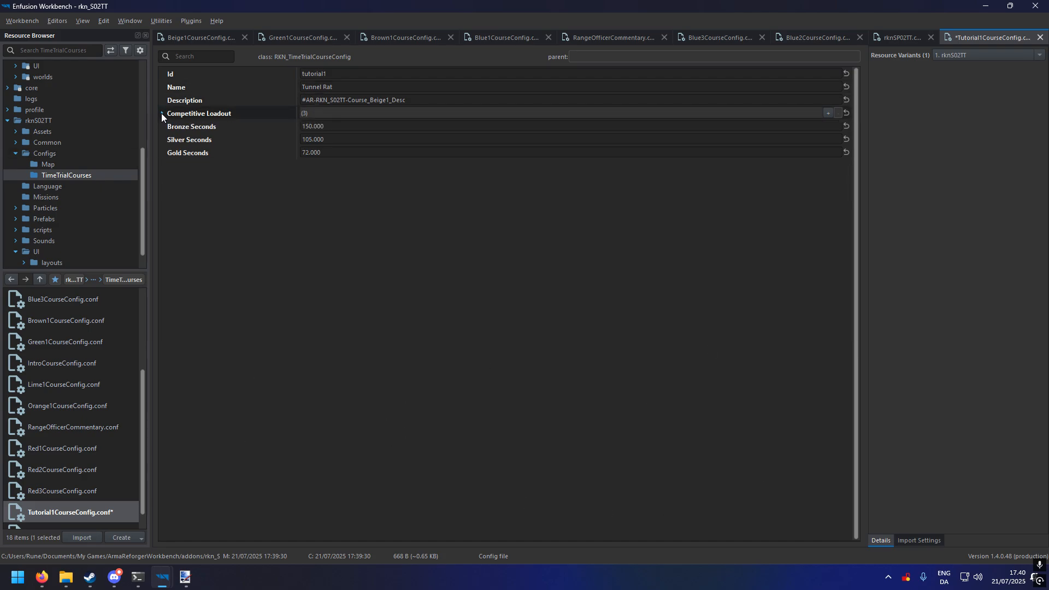
{"action": "left_click", "coordinate": [161, 113]}
{"action": "left_click", "coordinate": [168, 127]}
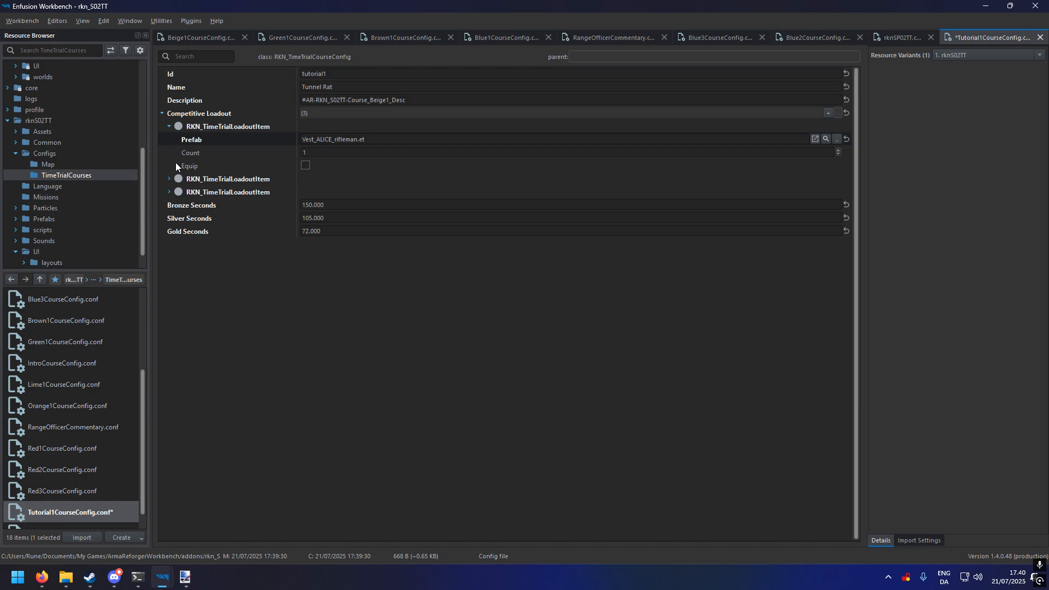
{"action": "left_click", "coordinate": [169, 178]}
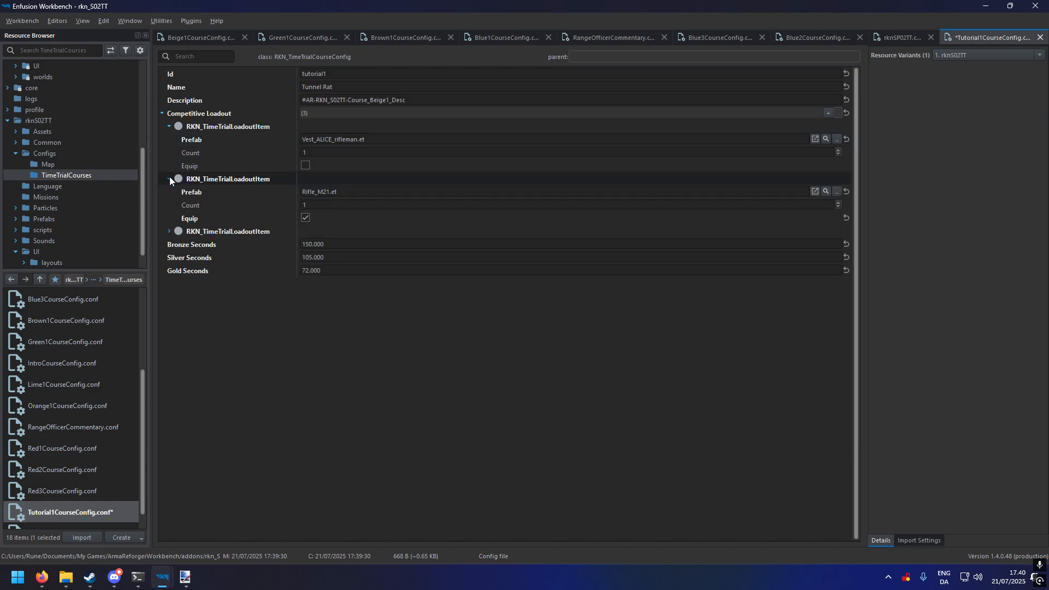
{"action": "left_click", "coordinate": [169, 231]}
{"action": "left_click", "coordinate": [206, 246]}
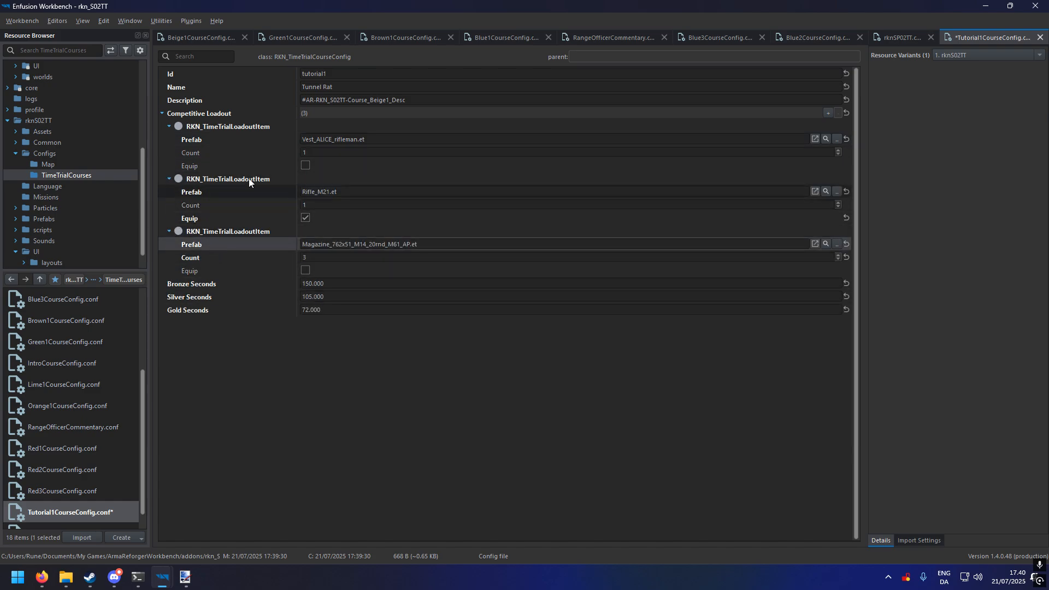
{"action": "left_click", "coordinate": [221, 140]}
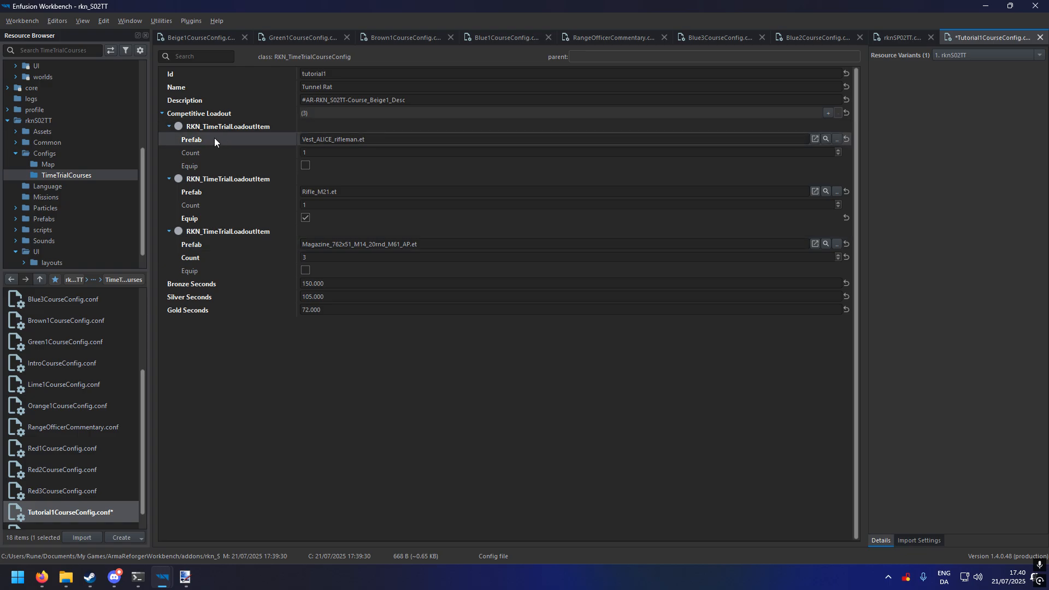
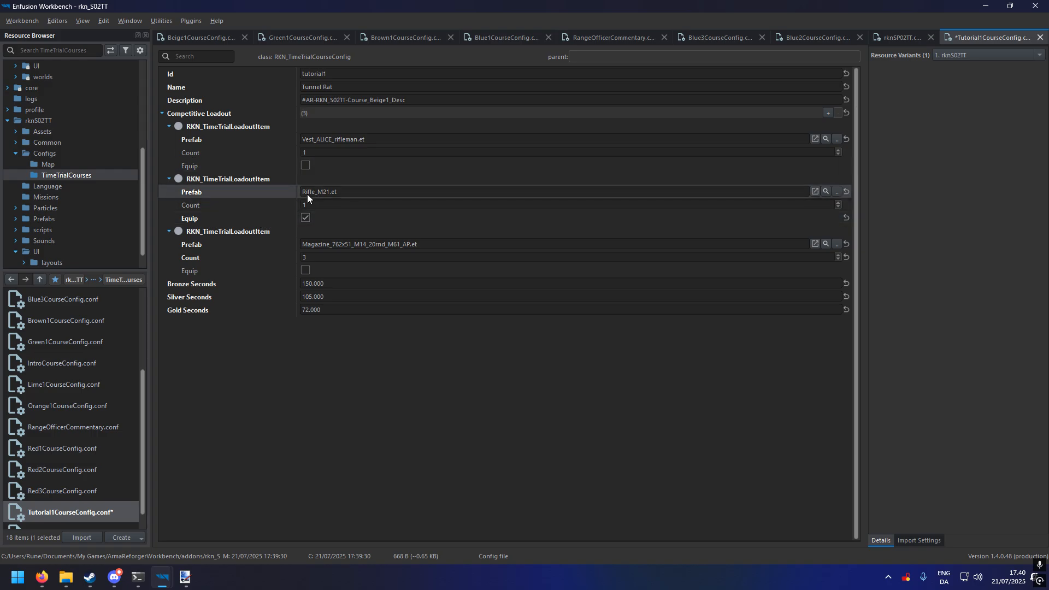
{"action": "left_click", "coordinate": [304, 217]}
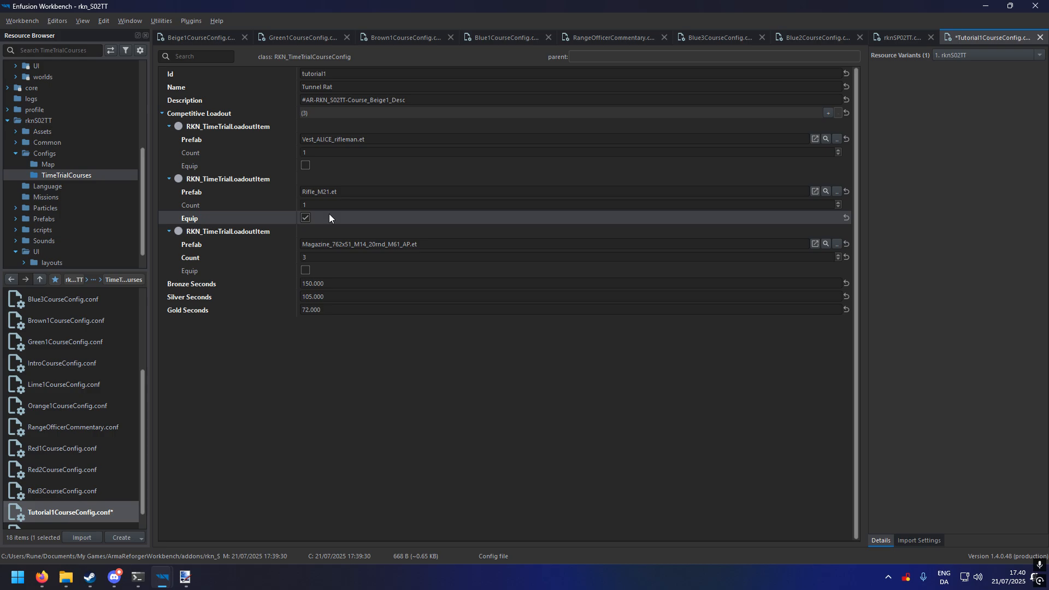
{"action": "left_click", "coordinate": [161, 114]}
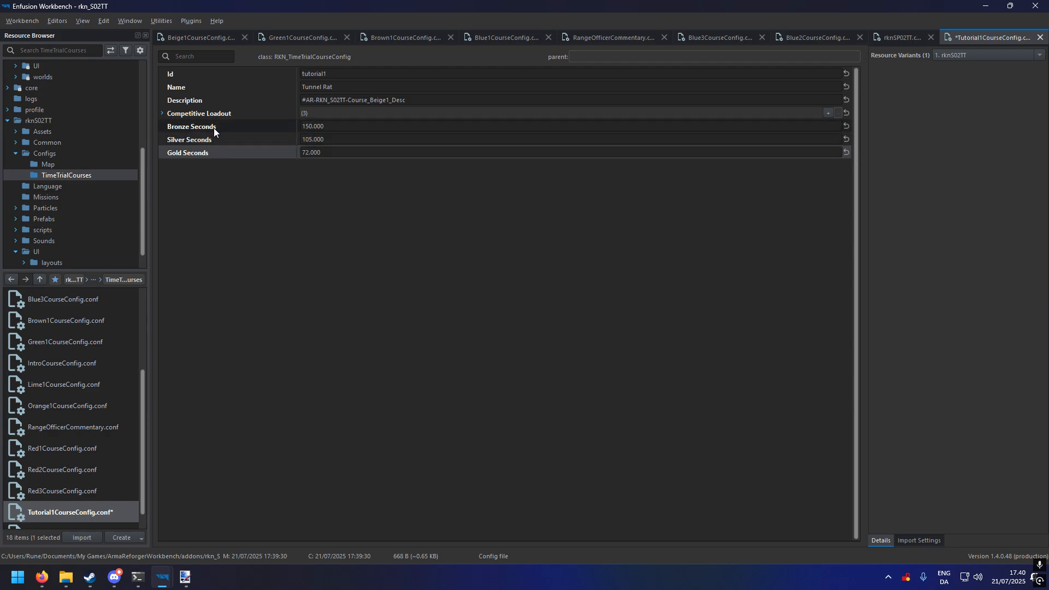
- Set the tutorial course's medal times to 20 seconds for gold, 30 for silver and 40 for bronze
{"action": "left_click", "coordinate": [342, 155]}
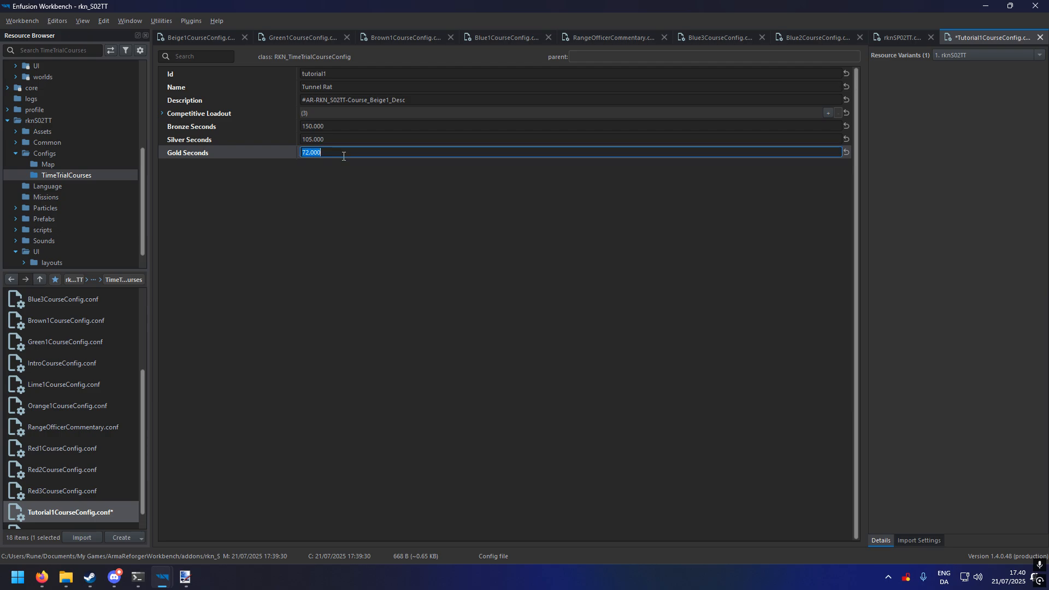
{"action": "type", "text": "20"}
{"action": "key", "text": "Return"}
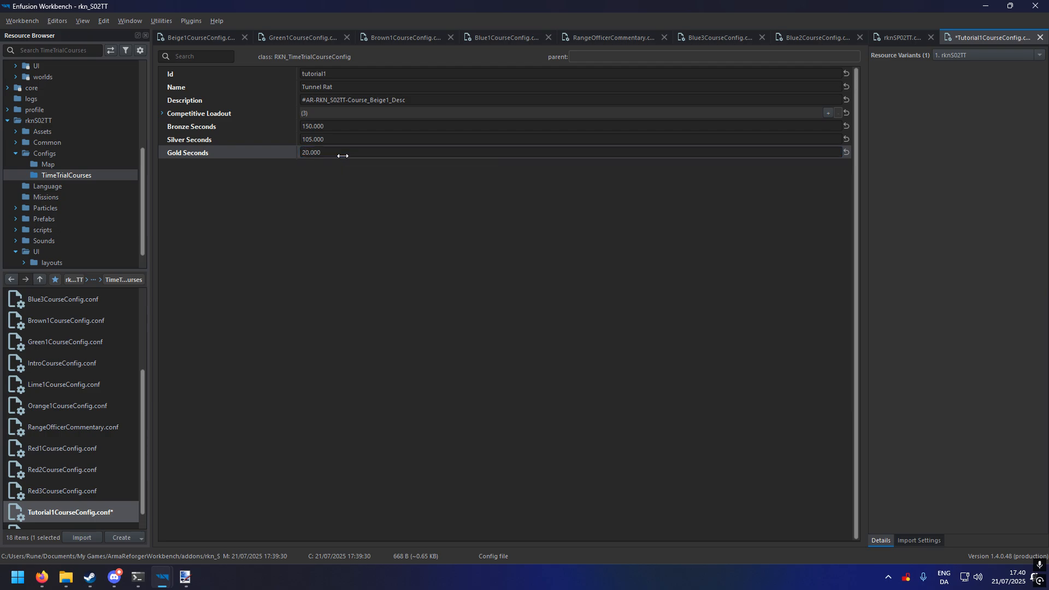
{"action": "left_click", "coordinate": [349, 139]}
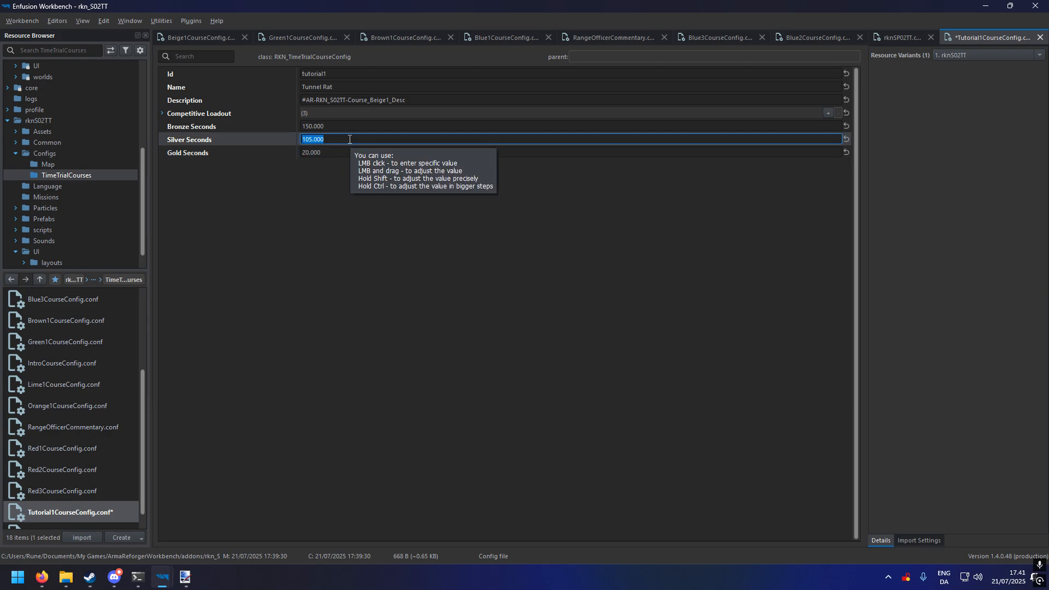
{"action": "type", "text": "30"}
{"action": "key", "text": "Return"}
{"action": "left_click", "coordinate": [334, 129]}
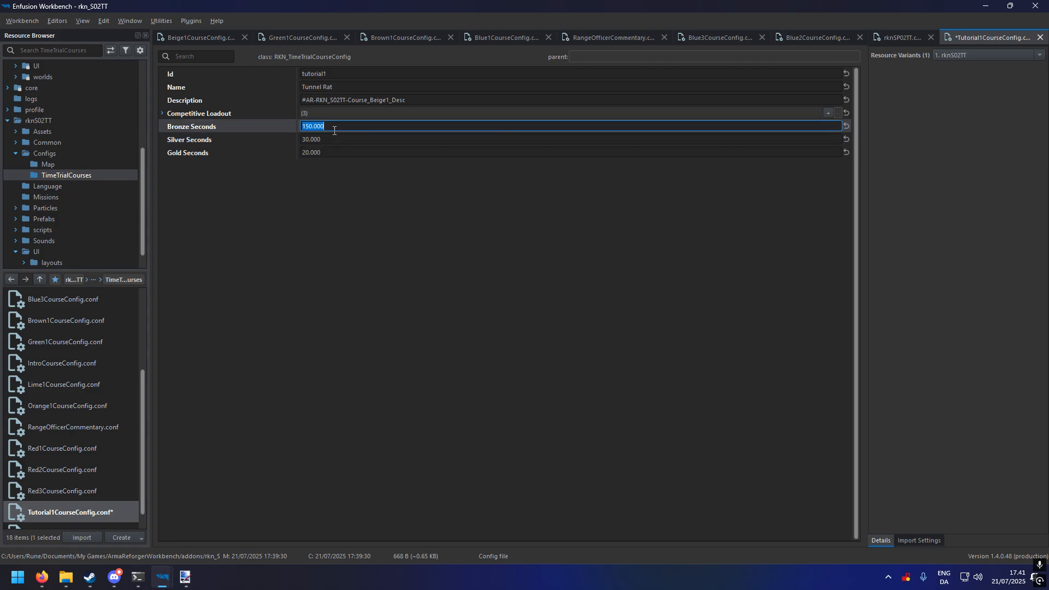
{"action": "type", "text": "40"}
{"action": "key", "text": "Return"}
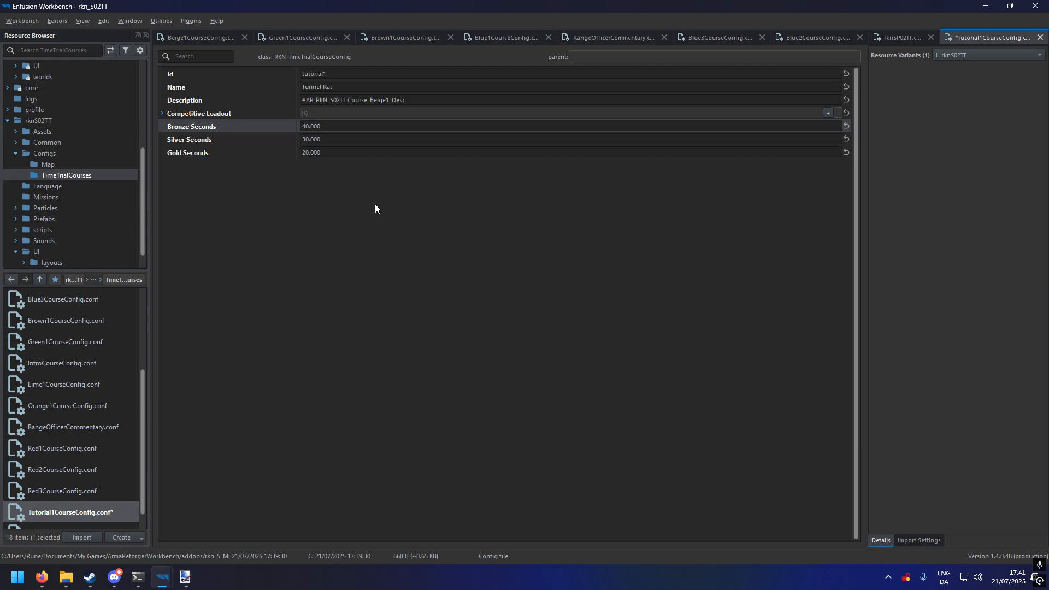
- Save the tutorial course config, switch to the World Editor and open GameModeSF1's RKN_TimeTrialCourseManagerComponent
{"action": "key", "text": "ctrl+s"}
{"action": "mouse_move", "coordinate": [163, 577]}
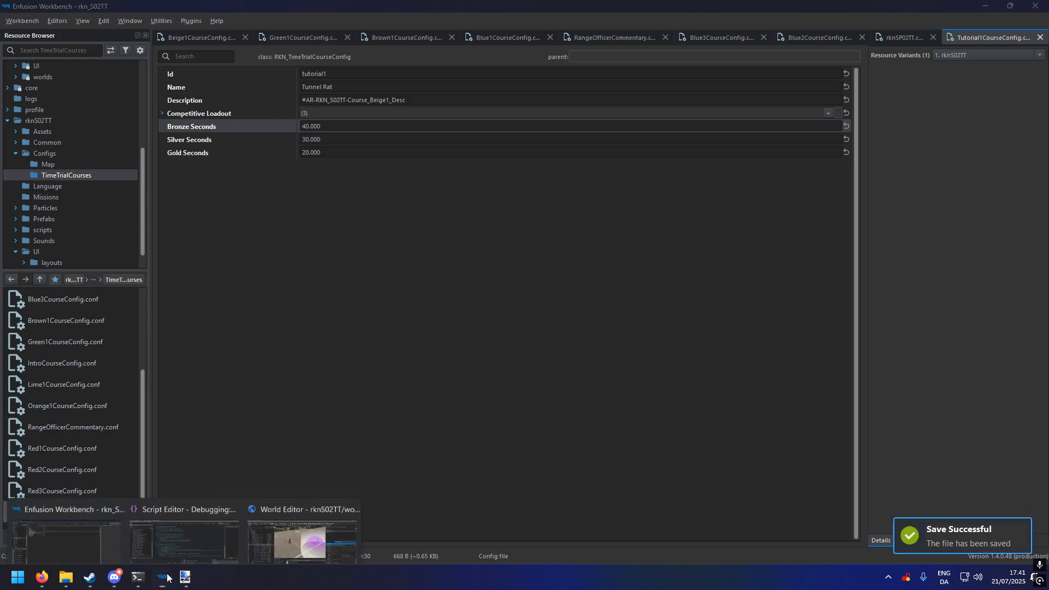
{"action": "left_click", "coordinate": [314, 537]}
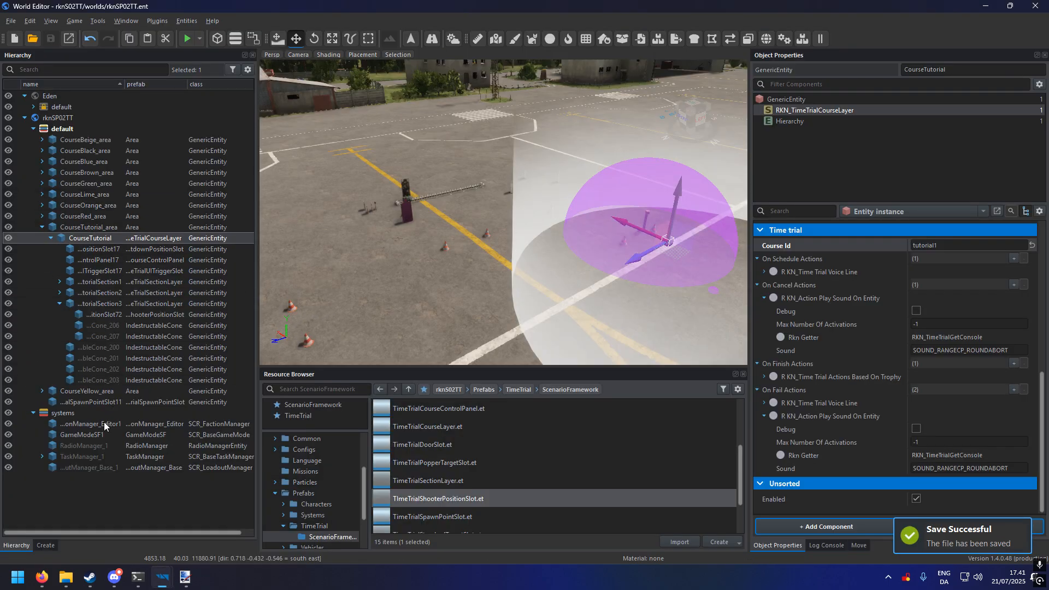
{"action": "left_click", "coordinate": [82, 435]}
{"action": "left_click", "coordinate": [822, 130]}
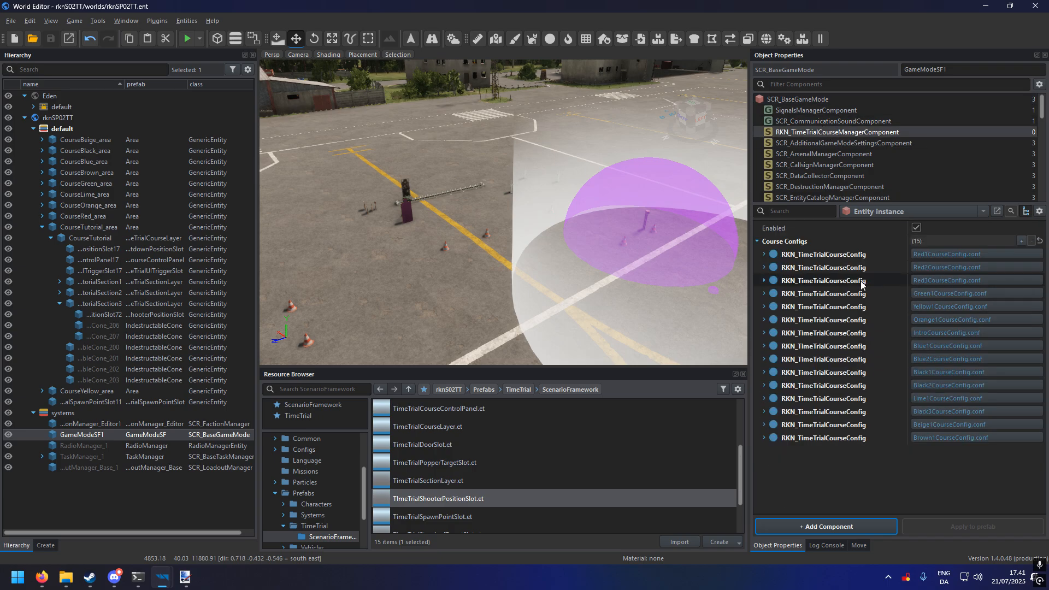
- Add an entry to the game mode's Course Configs, assign Tutorial1CourseConfig.conf to it and save the world
{"action": "left_click", "coordinate": [1021, 241]}
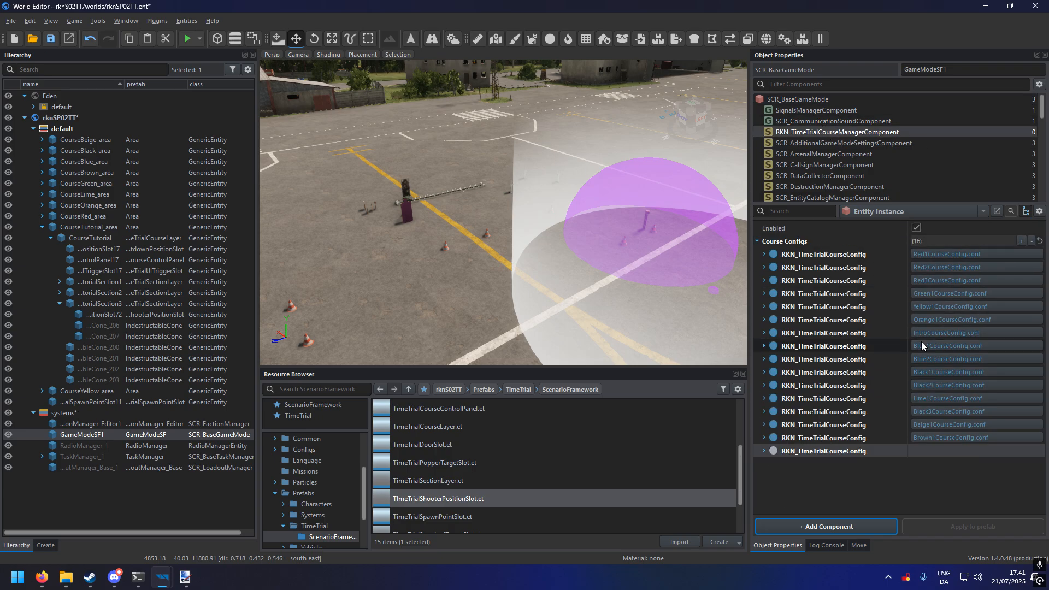
{"action": "key", "text": "alt+Tab"}
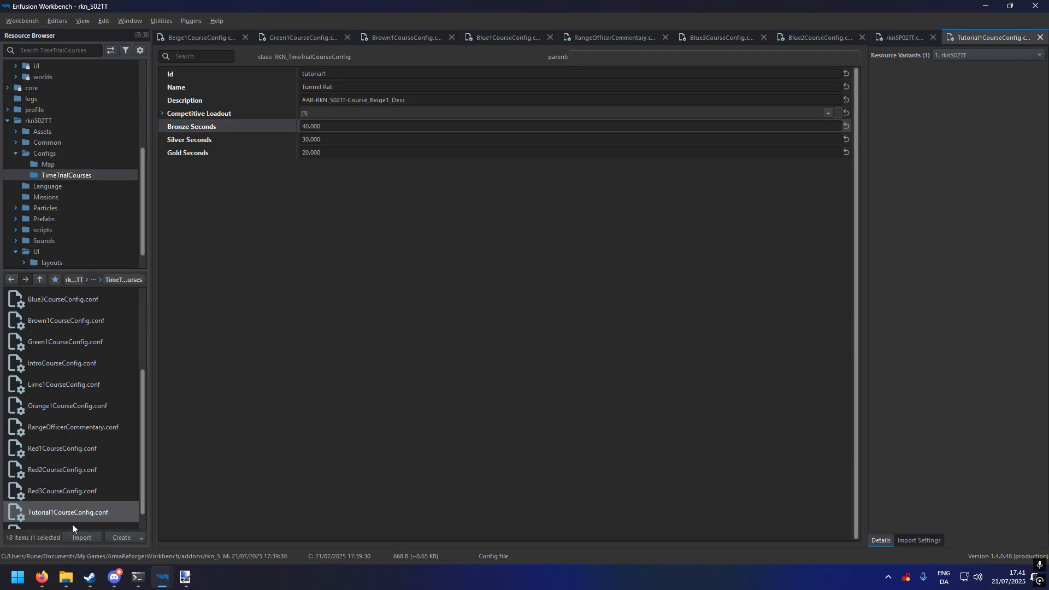
{"action": "left_click_drag", "start_coordinate": [75, 514], "coordinate": [837, 452]}
{"action": "key", "text": "alt+Tab"}
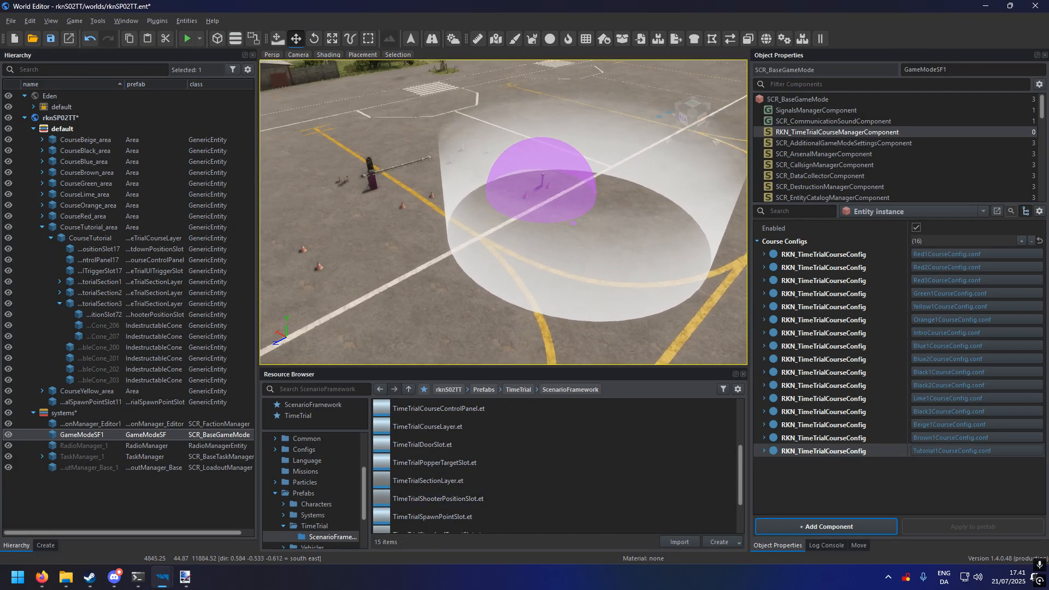
{"action": "right_click_drag", "start_coordinate": [388, 313], "coordinate": [360, 314]}
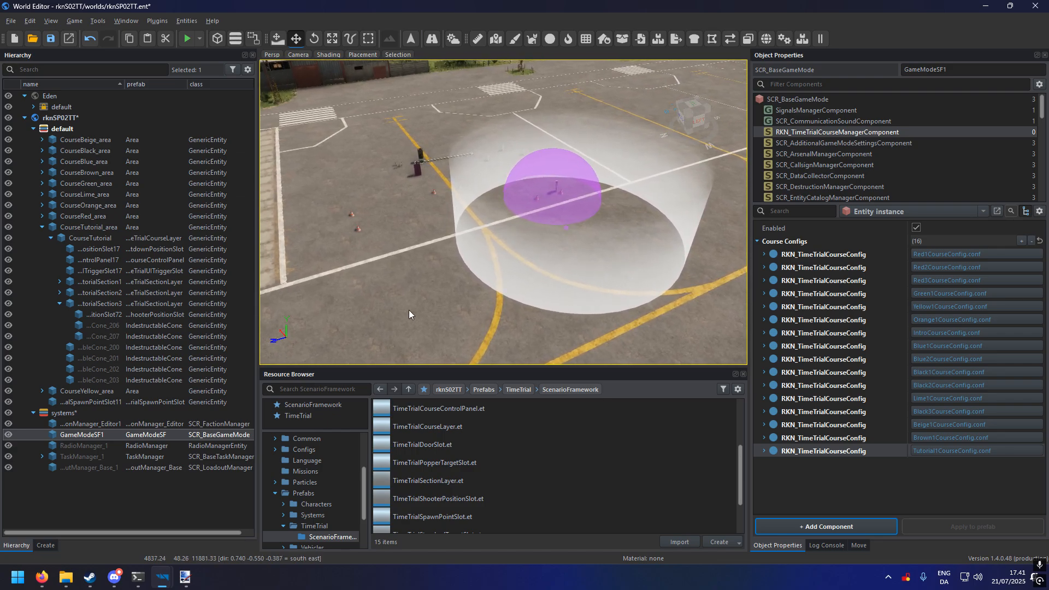
{"action": "key", "text": "ctrl+s"}
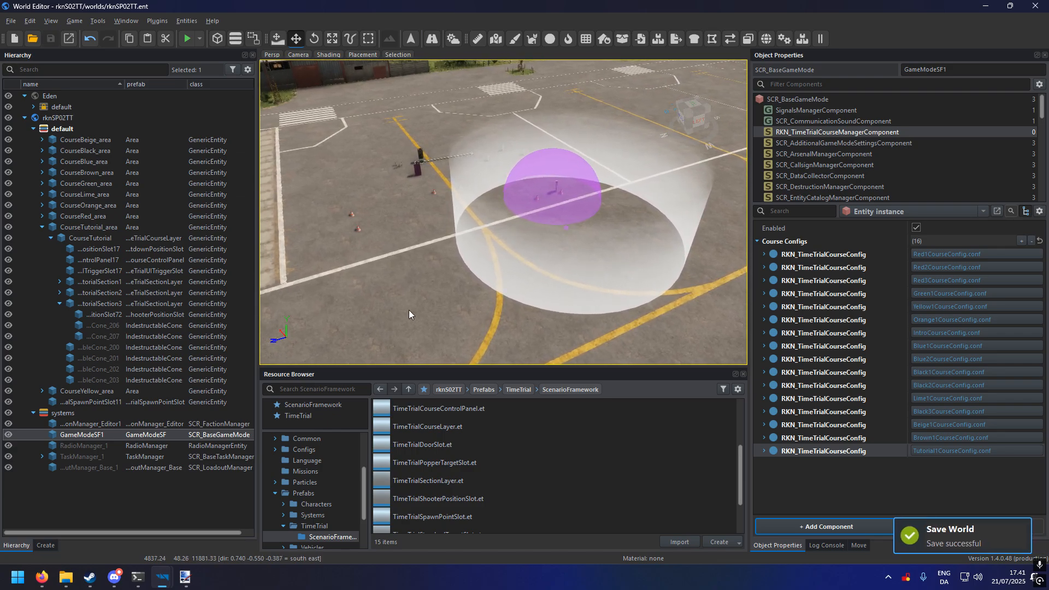
- Run the world in play mode and look through the deploy screen's spawn points for the tutorial course's spawn
{"action": "left_click", "coordinate": [187, 39]}
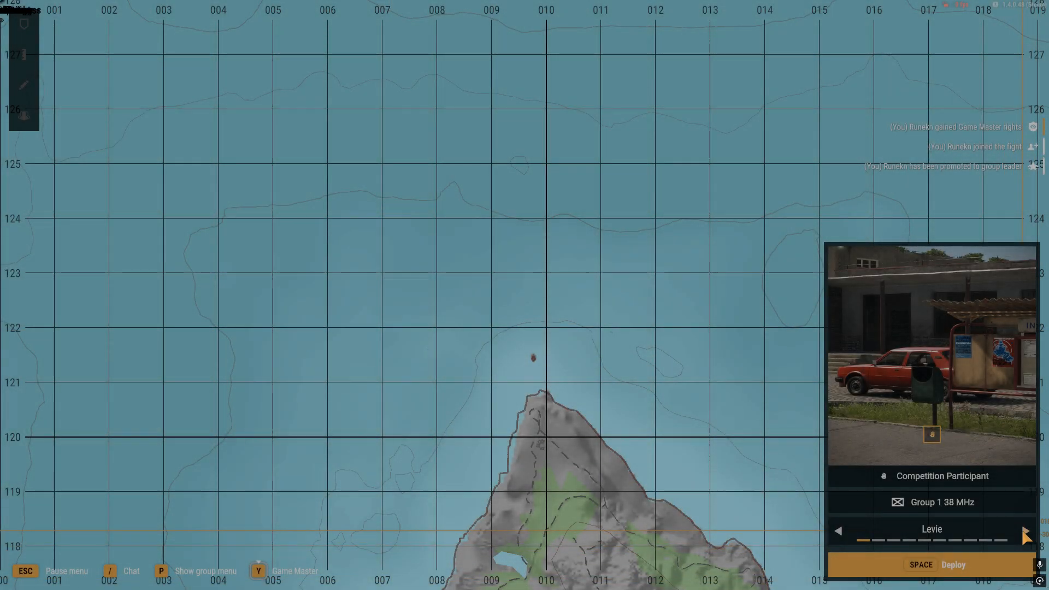
{"action": "left_click", "coordinate": [1026, 531]}
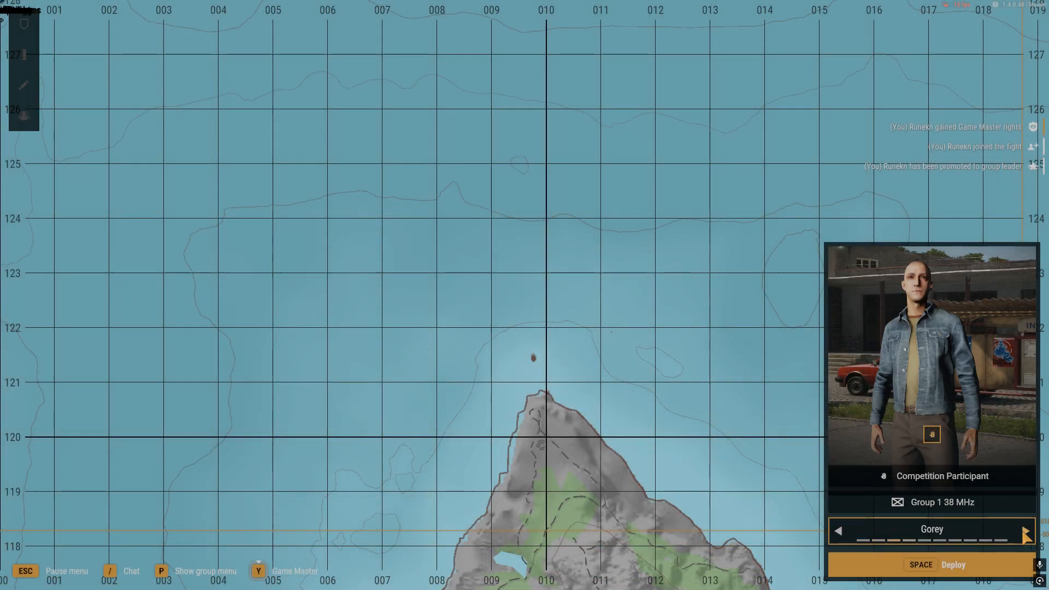
{"action": "left_click", "coordinate": [1025, 531]}
{"action": "left_click", "coordinate": [1025, 531]}
{"action": "left_click", "coordinate": [1026, 531]}
{"action": "left_click", "coordinate": [1026, 531]}
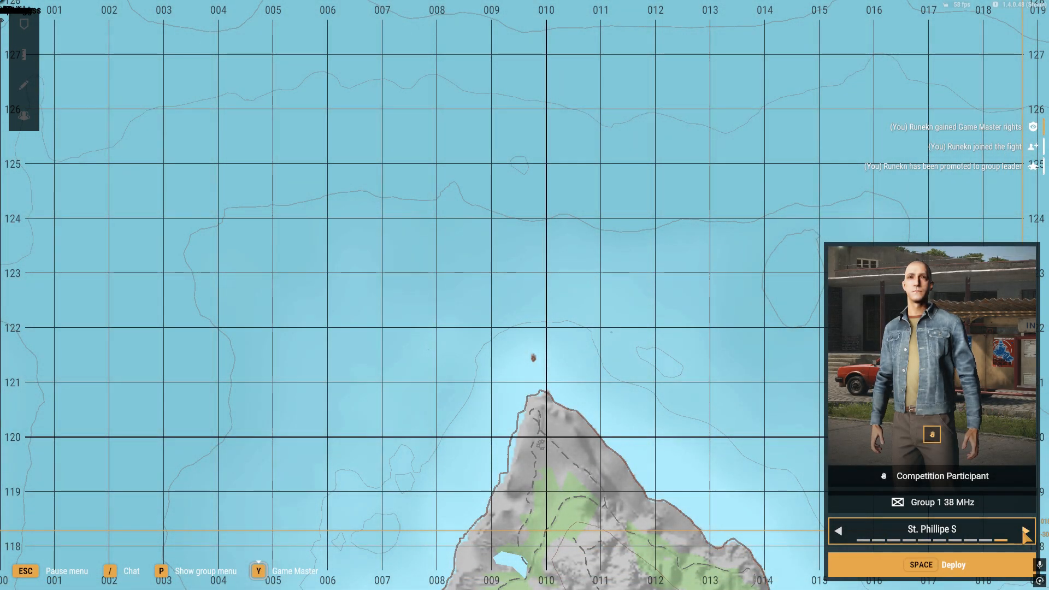
{"action": "left_click", "coordinate": [1026, 531]}
{"action": "left_click", "coordinate": [1026, 532]}
{"action": "left_click", "coordinate": [1026, 532]}
{"action": "left_click", "coordinate": [1026, 531]}
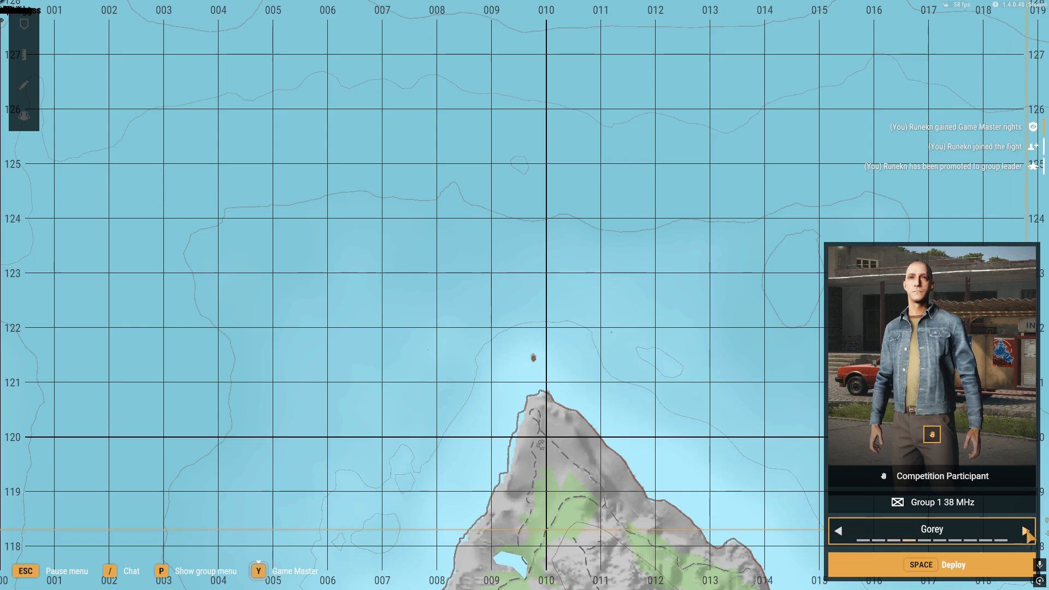
{"action": "left_click", "coordinate": [1026, 532]}
{"action": "left_click", "coordinate": [1026, 532]}
{"action": "left_click", "coordinate": [1026, 531]}
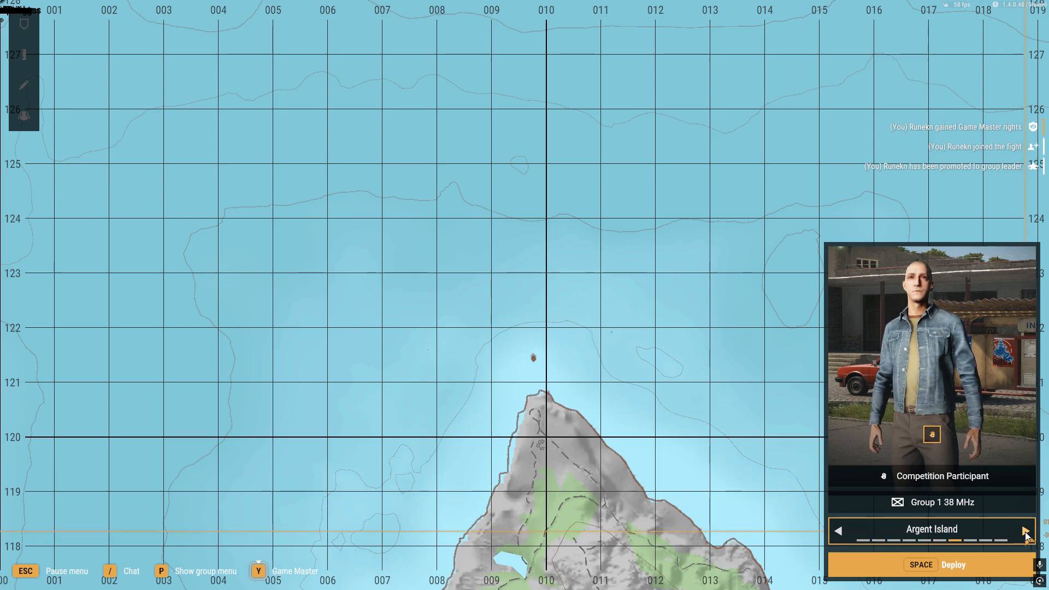
{"action": "left_click", "coordinate": [1026, 531]}
{"action": "left_click", "coordinate": [1025, 531]}
{"action": "left_click", "coordinate": [1026, 532]}
{"action": "left_click", "coordinate": [1026, 531]}
{"action": "left_click", "coordinate": [1025, 531]}
{"action": "left_click", "coordinate": [1026, 532]}
{"action": "left_click", "coordinate": [1026, 531]}
{"action": "left_click", "coordinate": [1026, 532]}
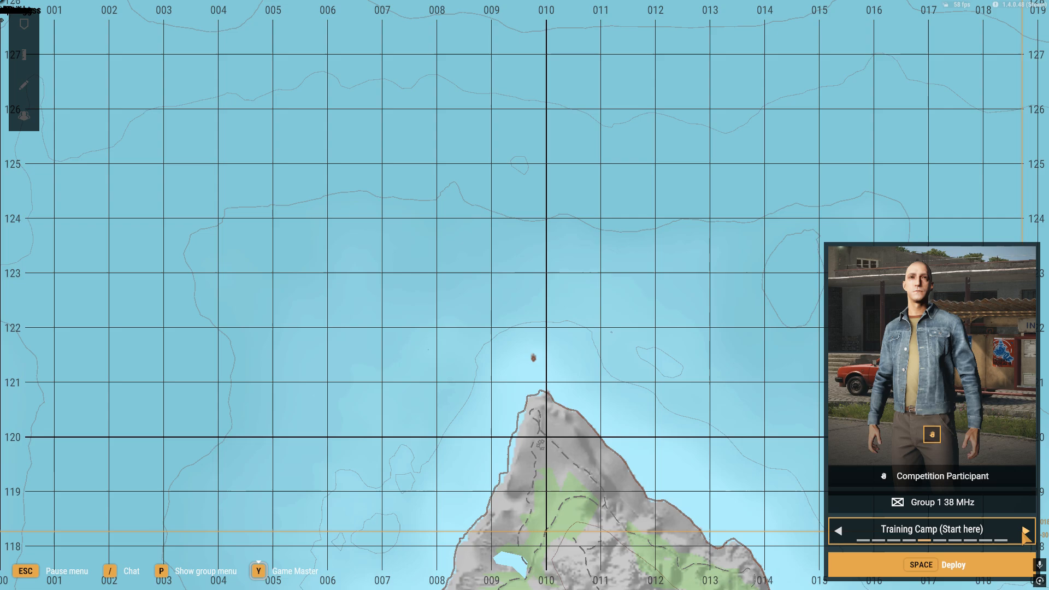
{"action": "key", "text": "y"}
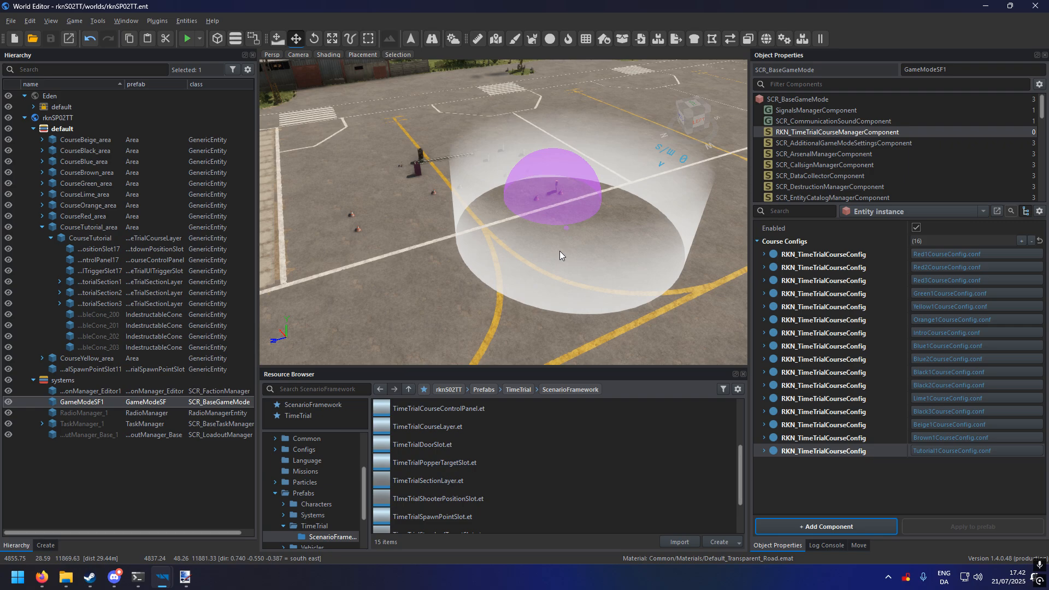
- Reparent TimeTrialSpawnPointSlot11 under CourseTutorial_area and save the world
{"action": "left_click", "coordinate": [567, 228]}
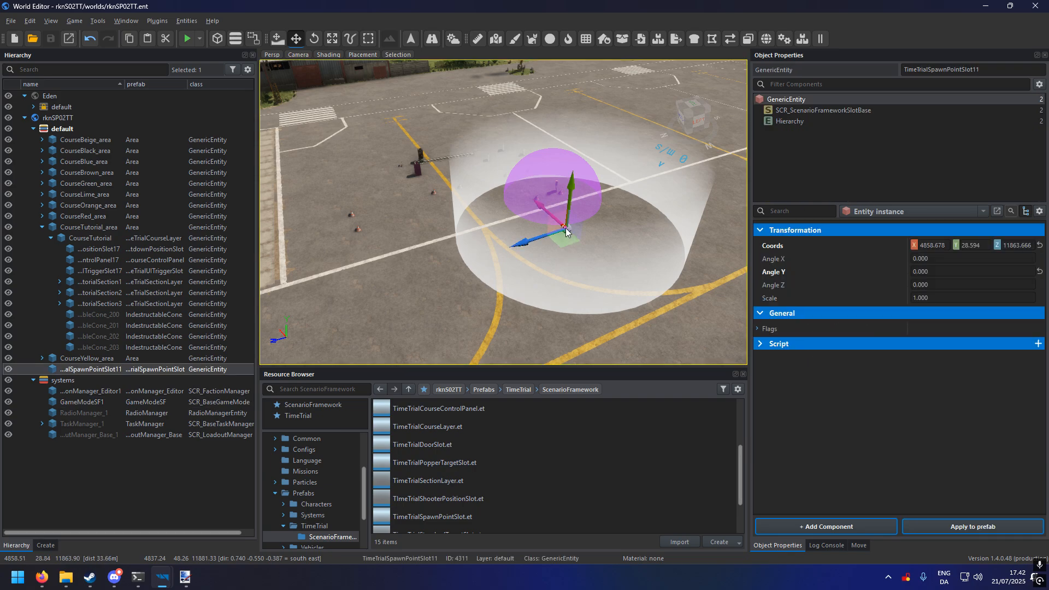
{"action": "left_click_drag", "start_coordinate": [78, 374], "coordinate": [100, 241]}
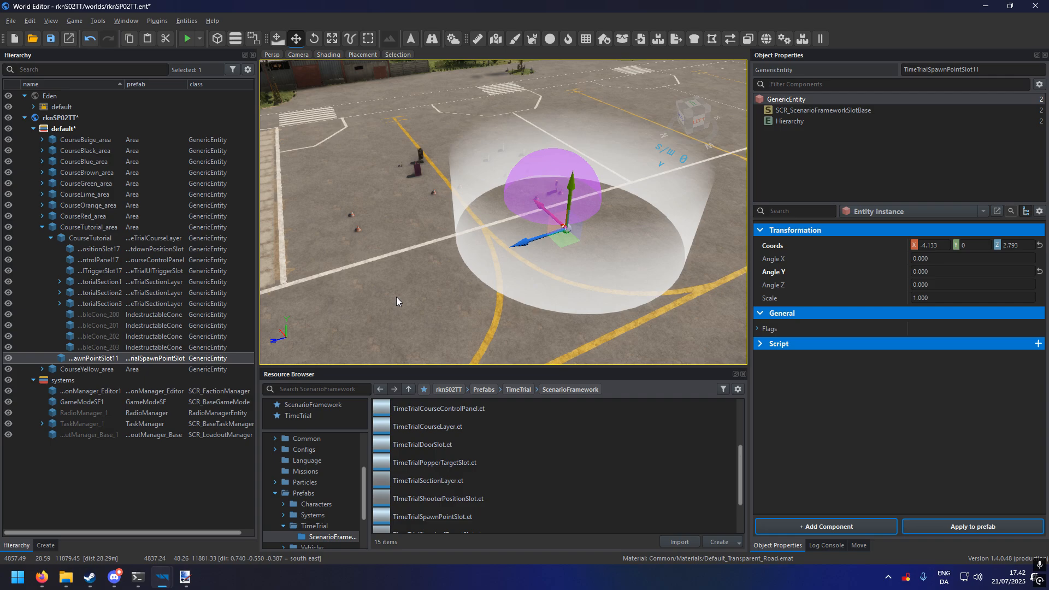
{"action": "key", "text": "ctrl+s"}
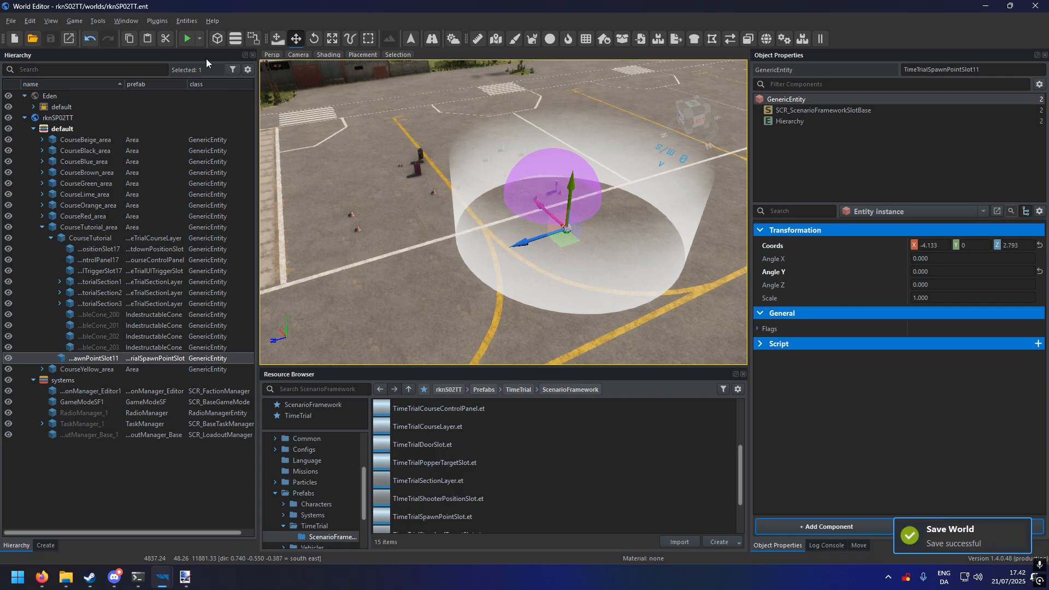
- Run the world in play mode again, deploy at the tutorial course's spawn point and hide the fast travel hint
{"action": "left_click", "coordinate": [186, 39]}
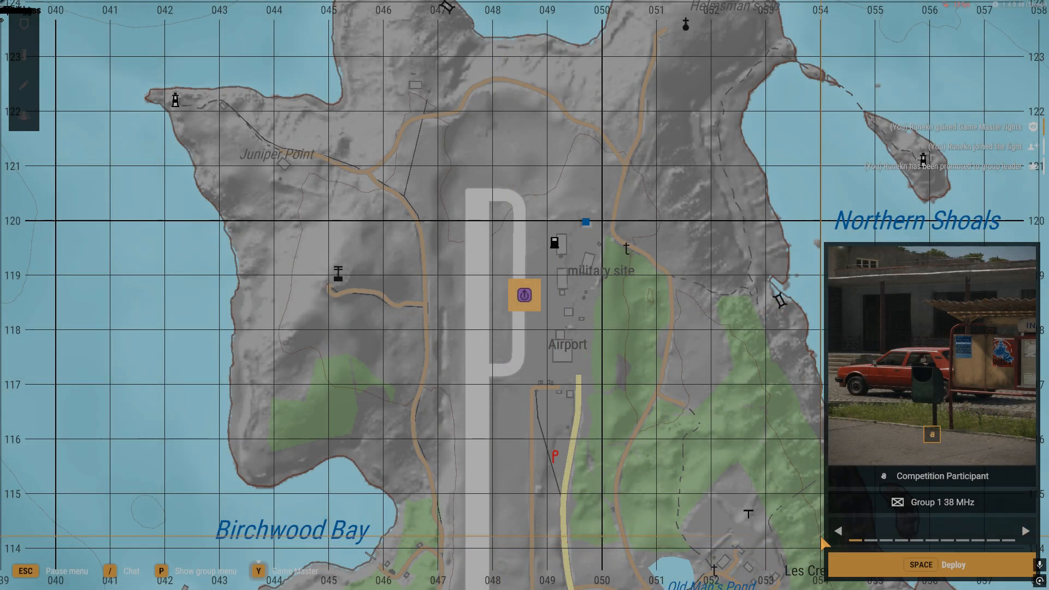
{"action": "left_click", "coordinate": [838, 531]}
{"action": "left_click", "coordinate": [1026, 532]}
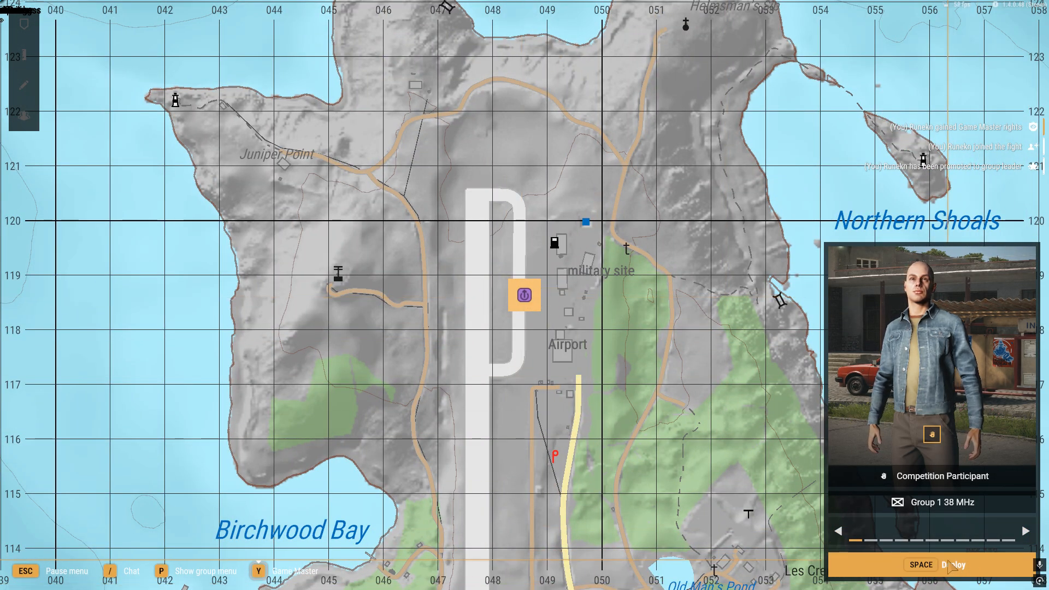
{"action": "left_click", "coordinate": [884, 560]}
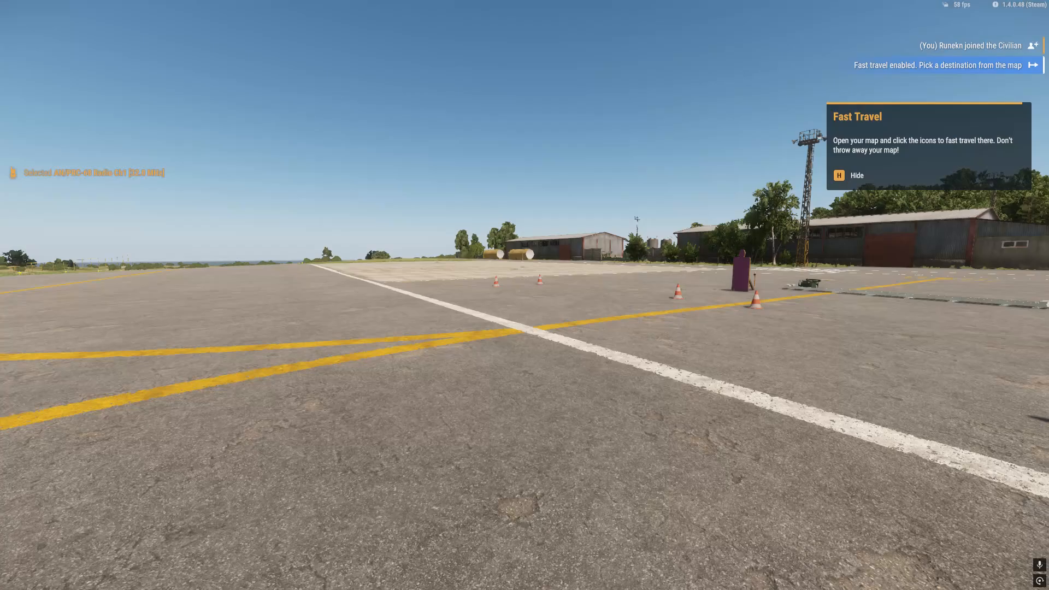
{"action": "key", "text": "h"}
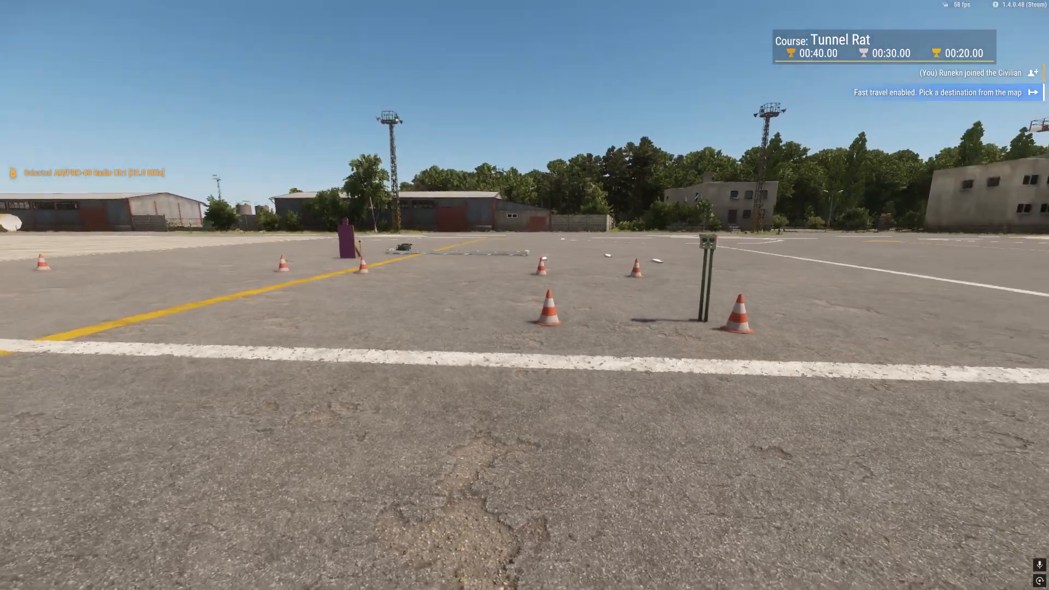
- Walk to the course control panel and start the Tunnel Rat course in competitive mode
{"action": "key", "text": "w"}
{"action": "key", "text": "w"}
{"action": "scroll", "coordinate": [525, 295], "scroll_direction": "down", "scroll_amount": 1}
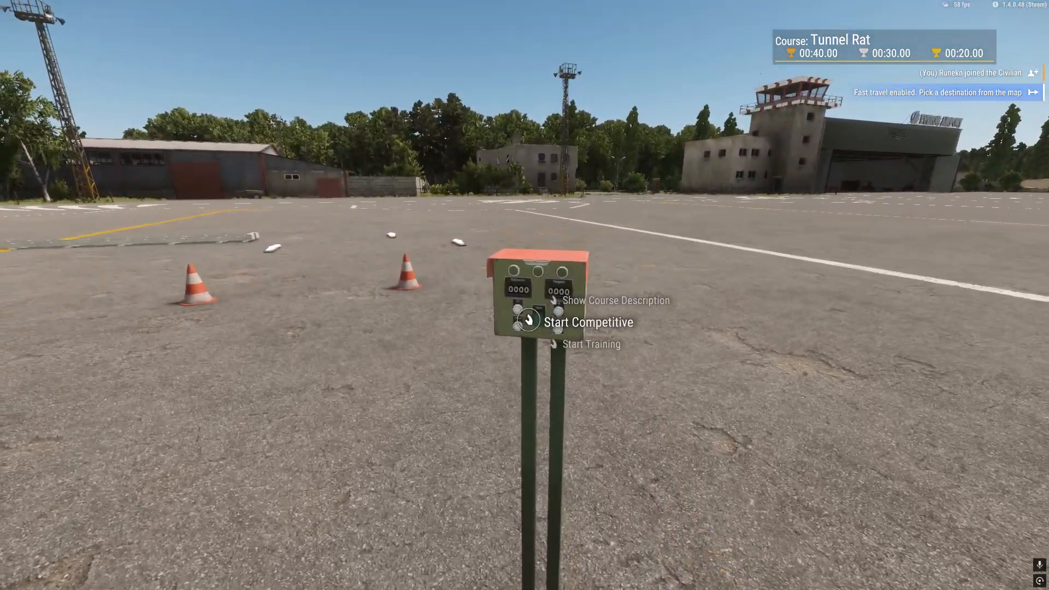
{"action": "key", "text": "f"}
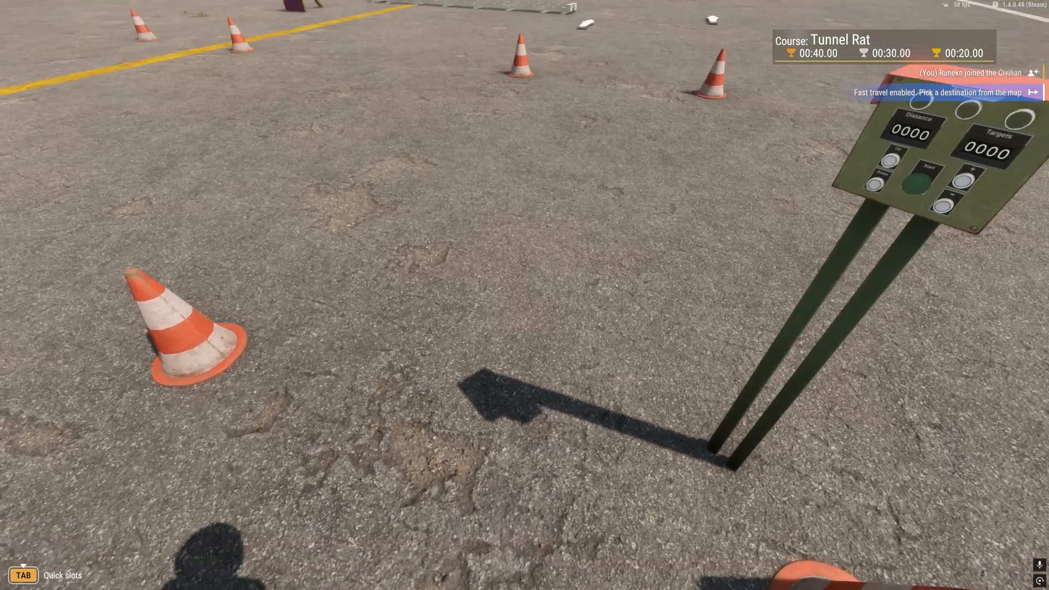
{"action": "key", "text": "s"}
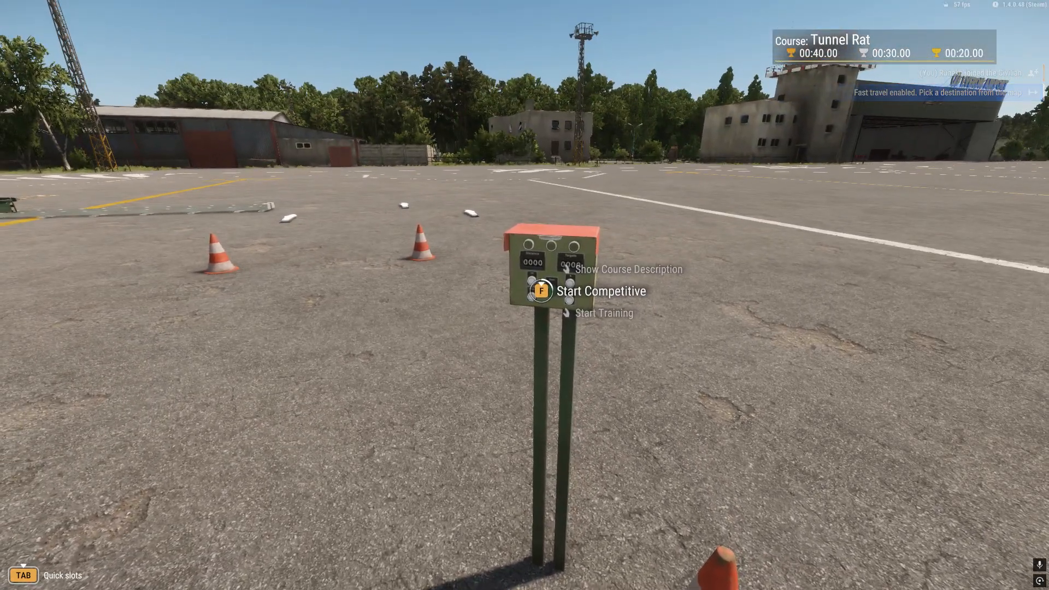
{"action": "key", "text": "f"}
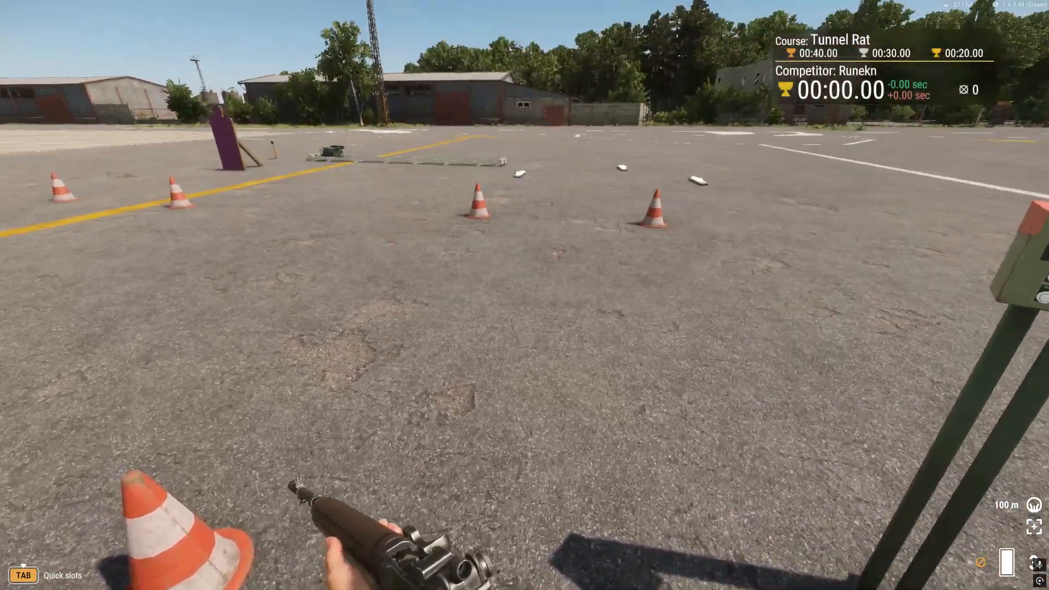
- Advance into the first shooting section with the rifle and shoot its white pop-up targets
{"action": "right_click", "coordinate": [525, 295]}
{"action": "key", "text": "v"}
{"action": "key", "text": "w"}
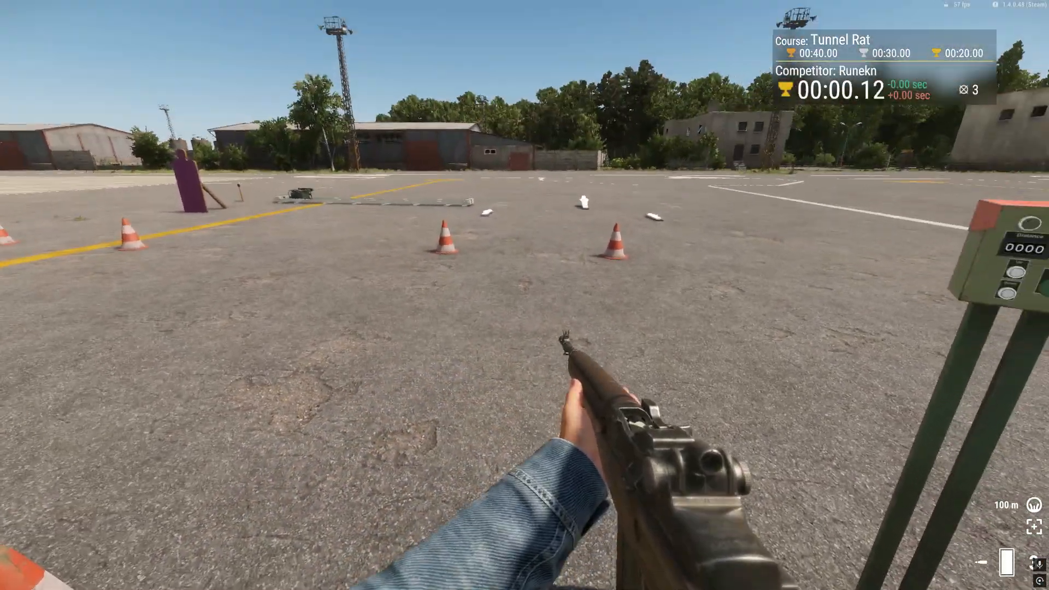
{"action": "key", "text": "shift+w"}
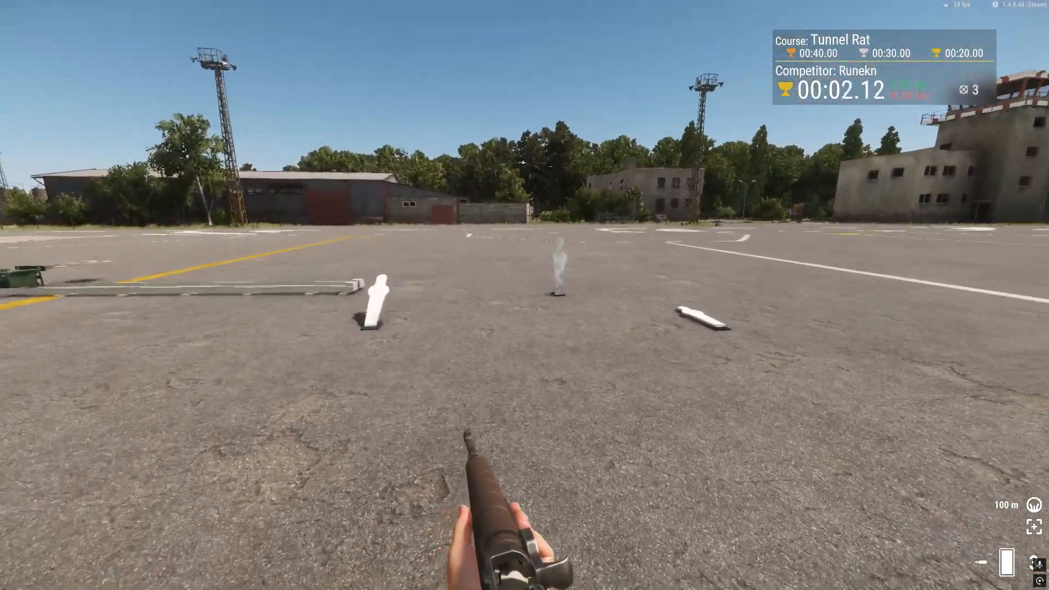
{"action": "key", "text": "w"}
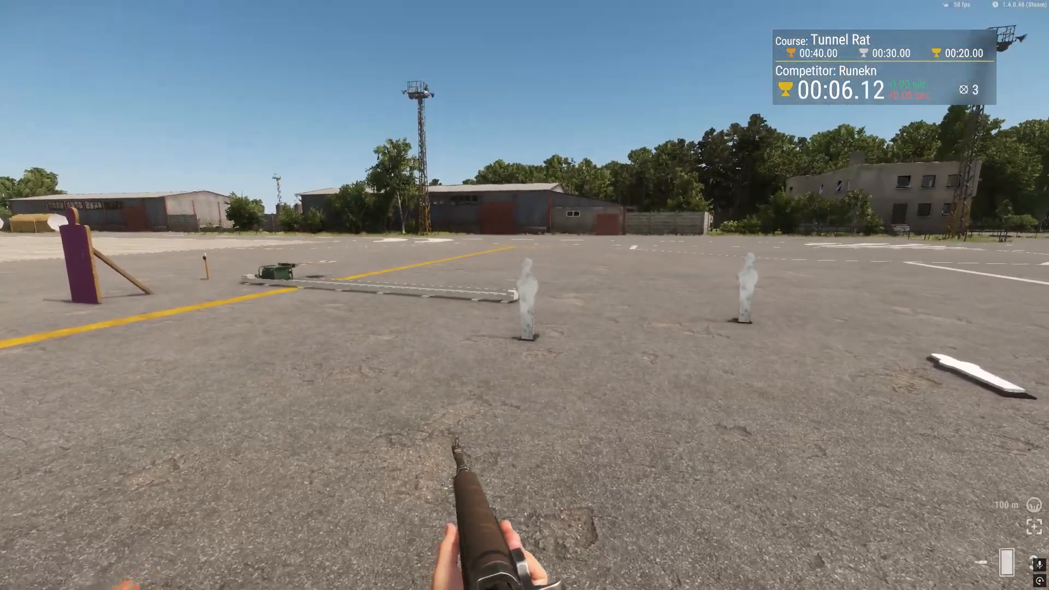
{"action": "right_click", "coordinate": [525, 295]}
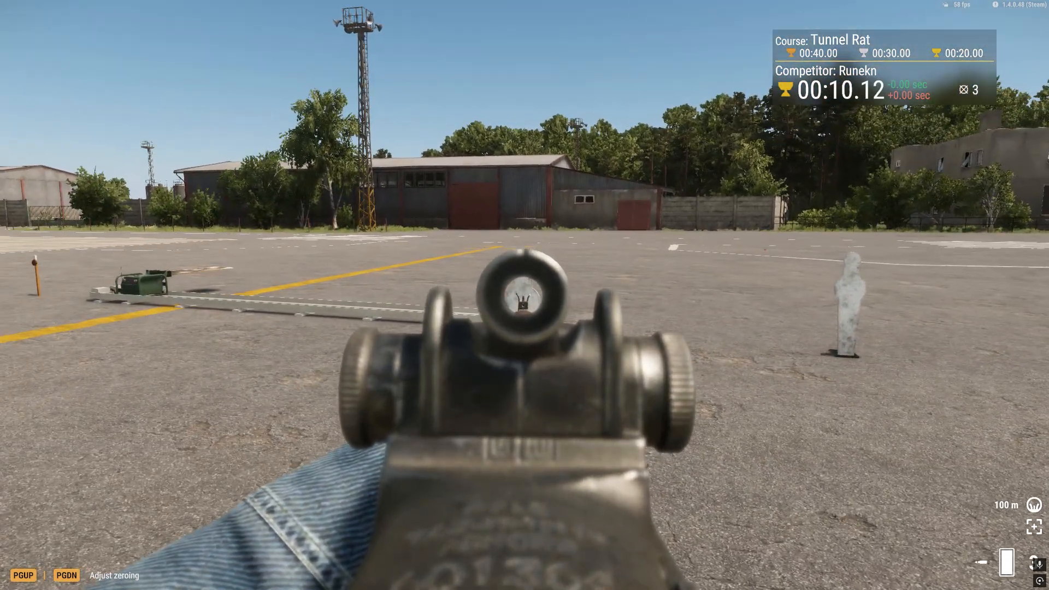
{"action": "left_click", "coordinate": [525, 295]}
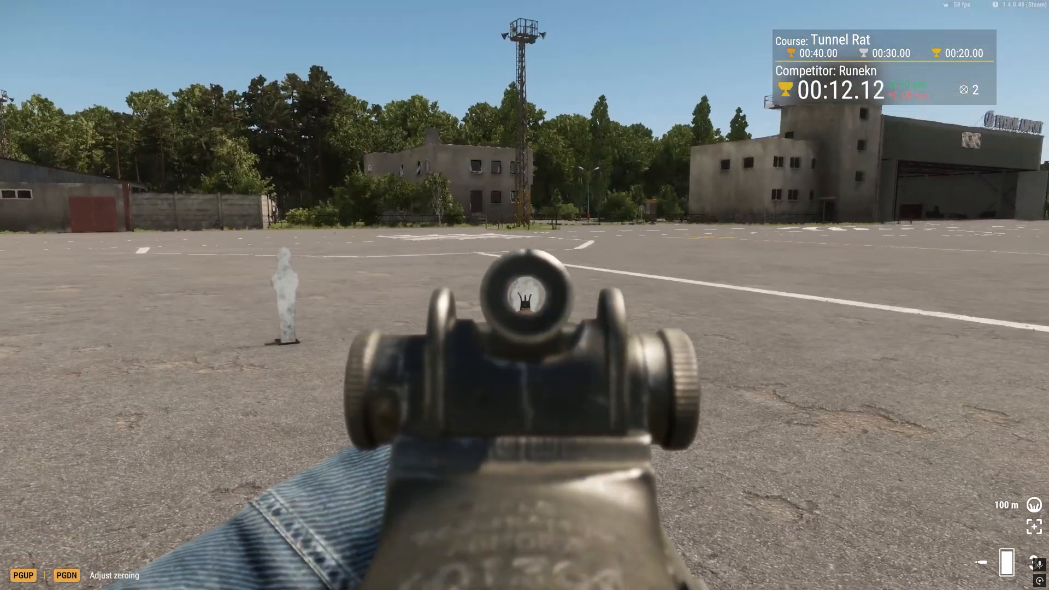
{"action": "right_click", "coordinate": [524, 295]}
{"action": "left_click", "coordinate": [524, 295]}
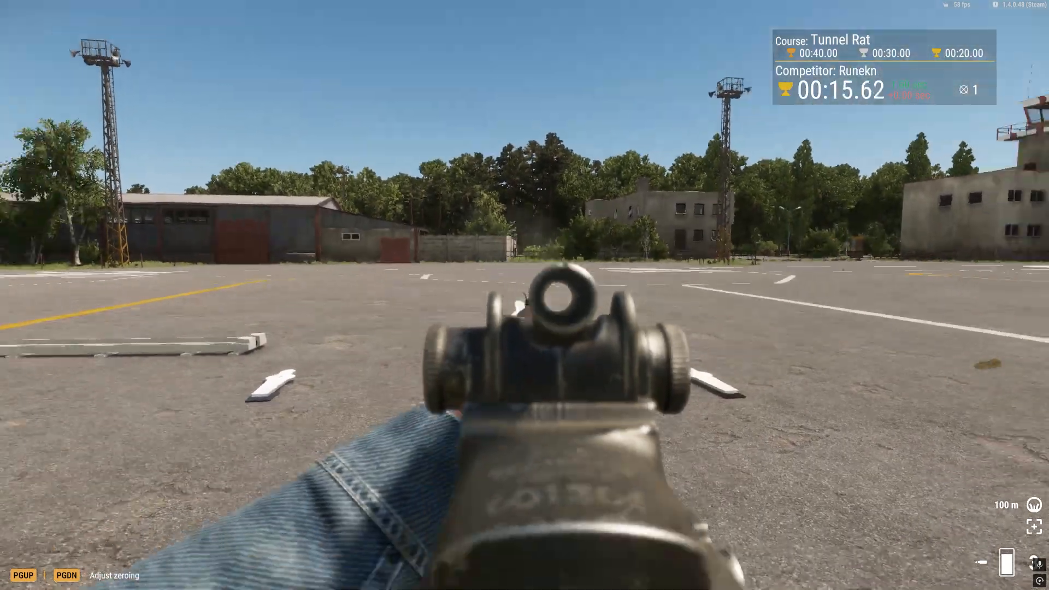
{"action": "right_click", "coordinate": [525, 295]}
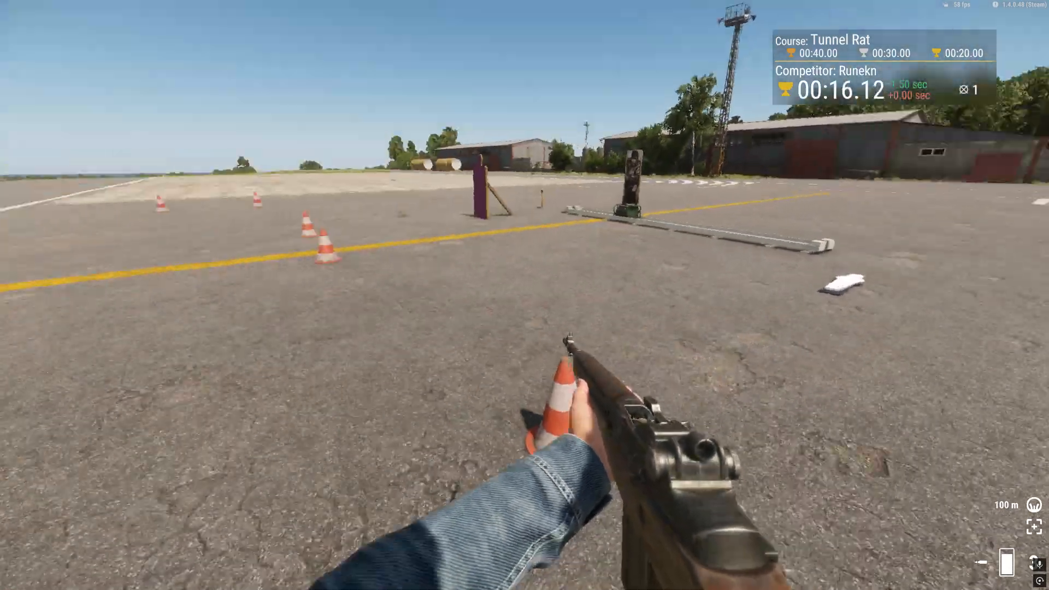
- Run to the second shooting section and shoot the moving rail target and the purple stationary target
{"action": "key", "text": "shift+w"}
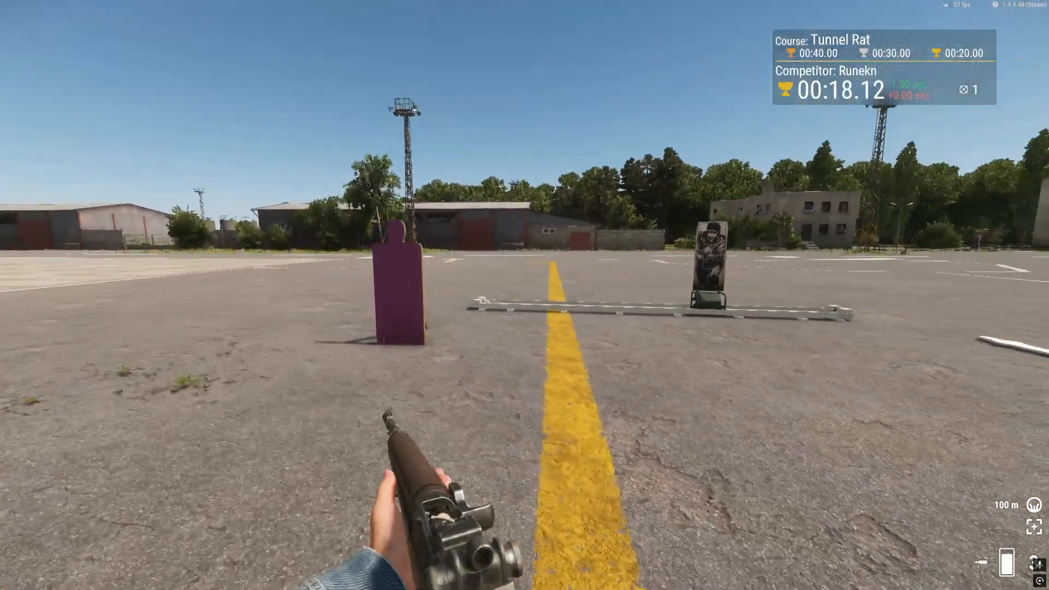
{"action": "right_click", "coordinate": [524, 295]}
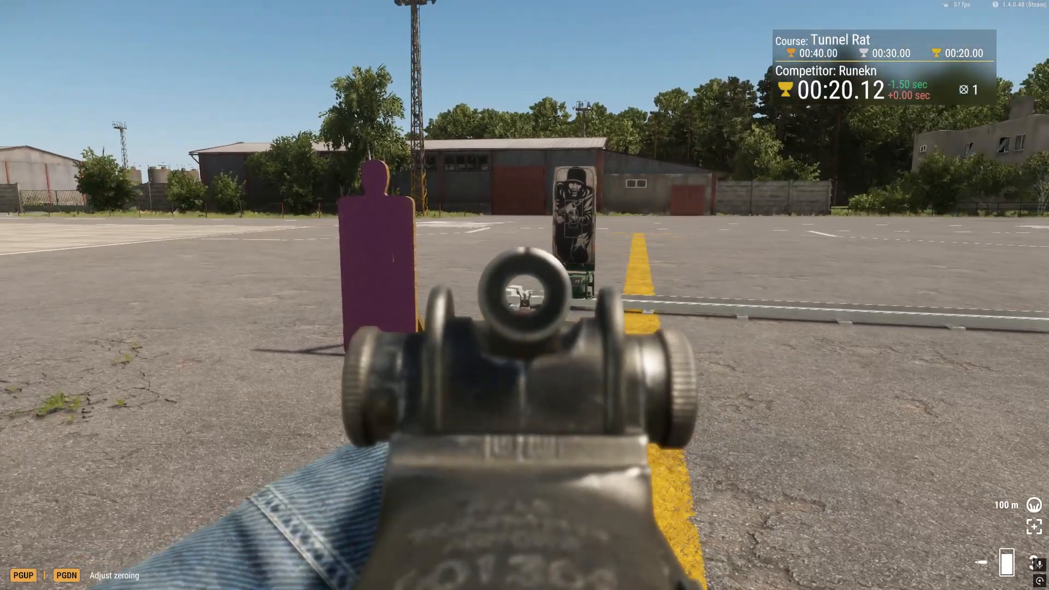
{"action": "key", "text": "a"}
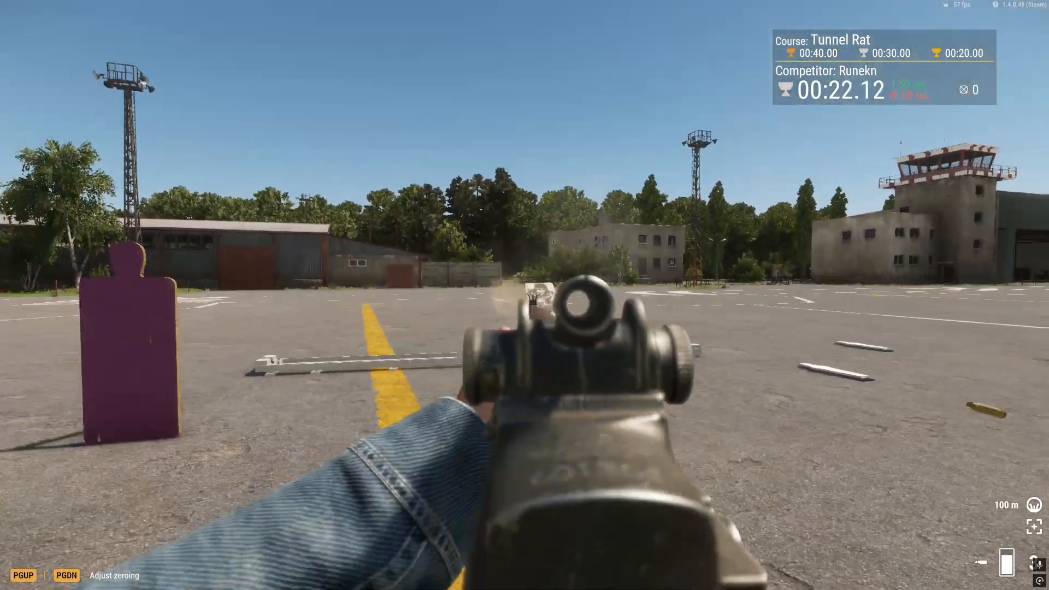
{"action": "right_click", "coordinate": [525, 295]}
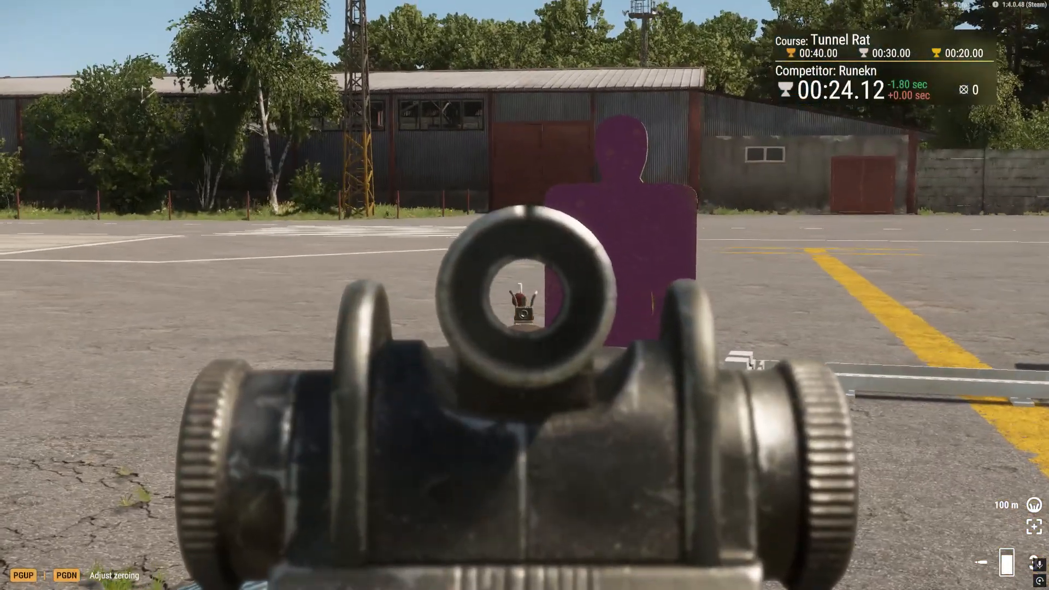
{"action": "left_click", "coordinate": [525, 295]}
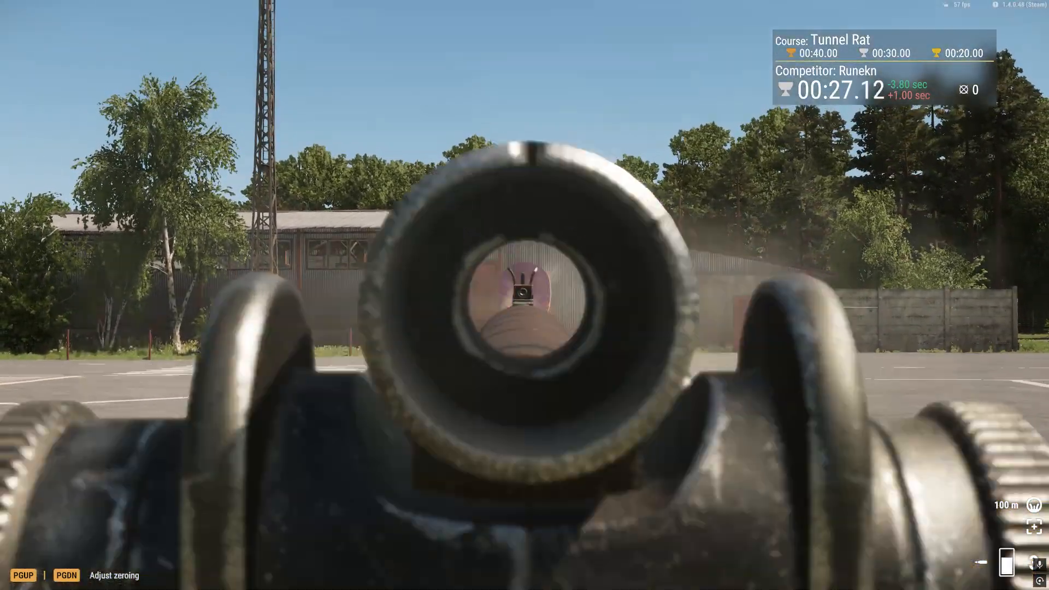
{"action": "right_click", "coordinate": [525, 295]}
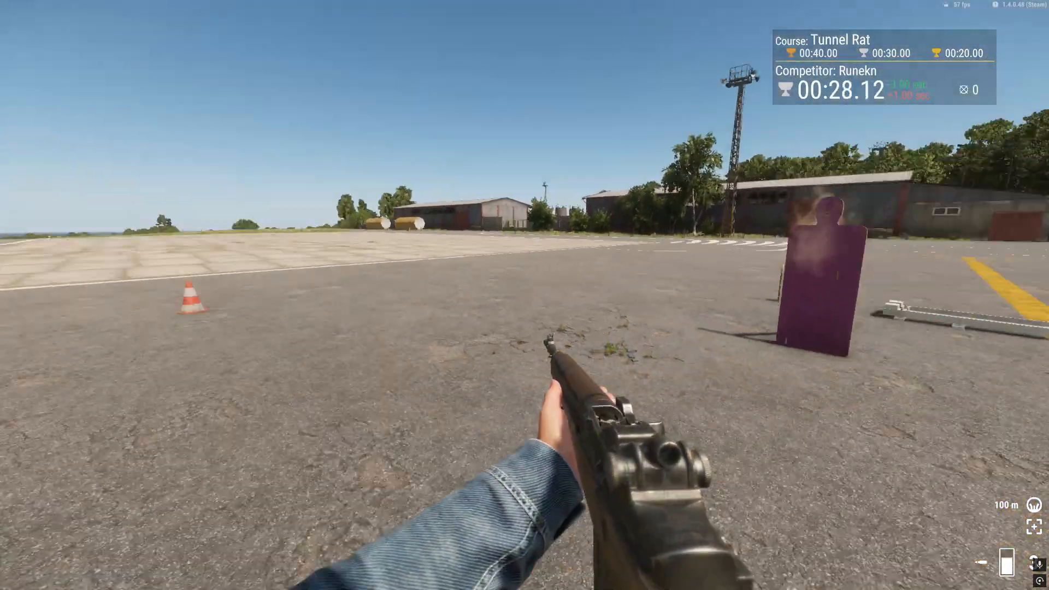